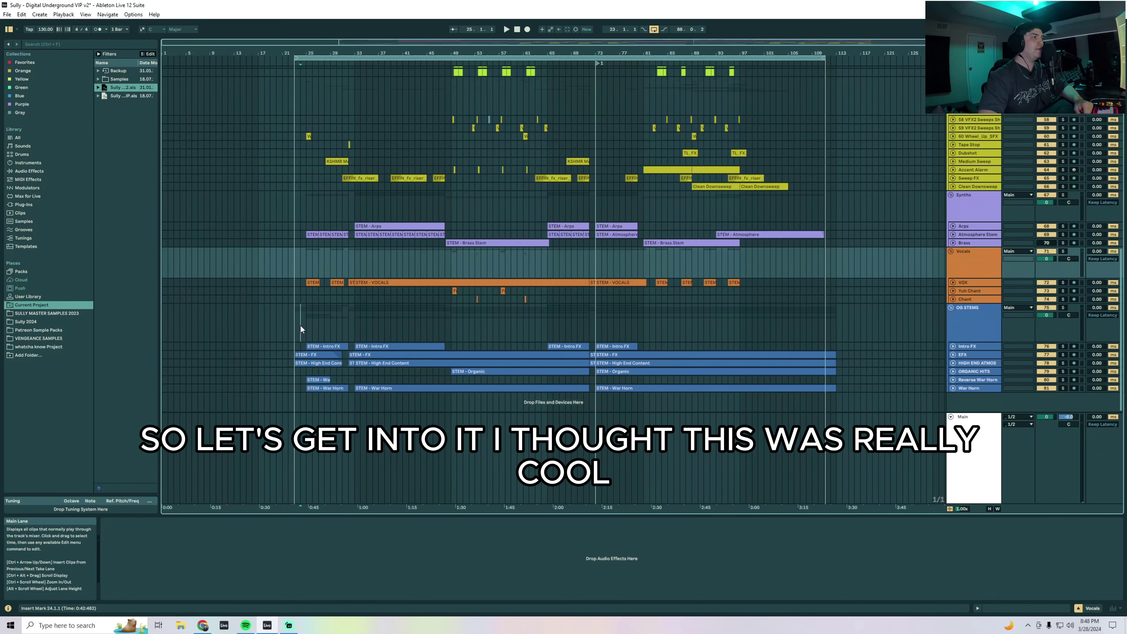
Highlight the original stem clips in the OG STEMS group across the intro, bars 24 to 32, and the first drop
{"action": "left_click_drag", "start_coordinate": [300, 326], "coordinate": [350, 332]}
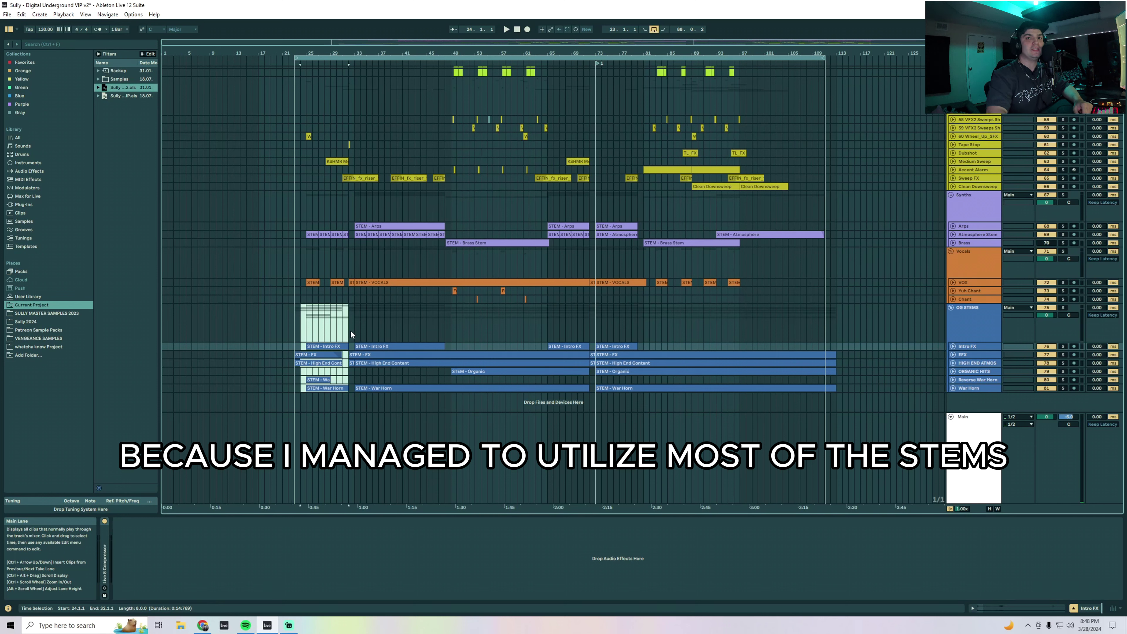
{"action": "left_click_drag", "start_coordinate": [350, 331], "coordinate": [353, 380]}
{"action": "left_click_drag", "start_coordinate": [451, 379], "coordinate": [544, 331]}
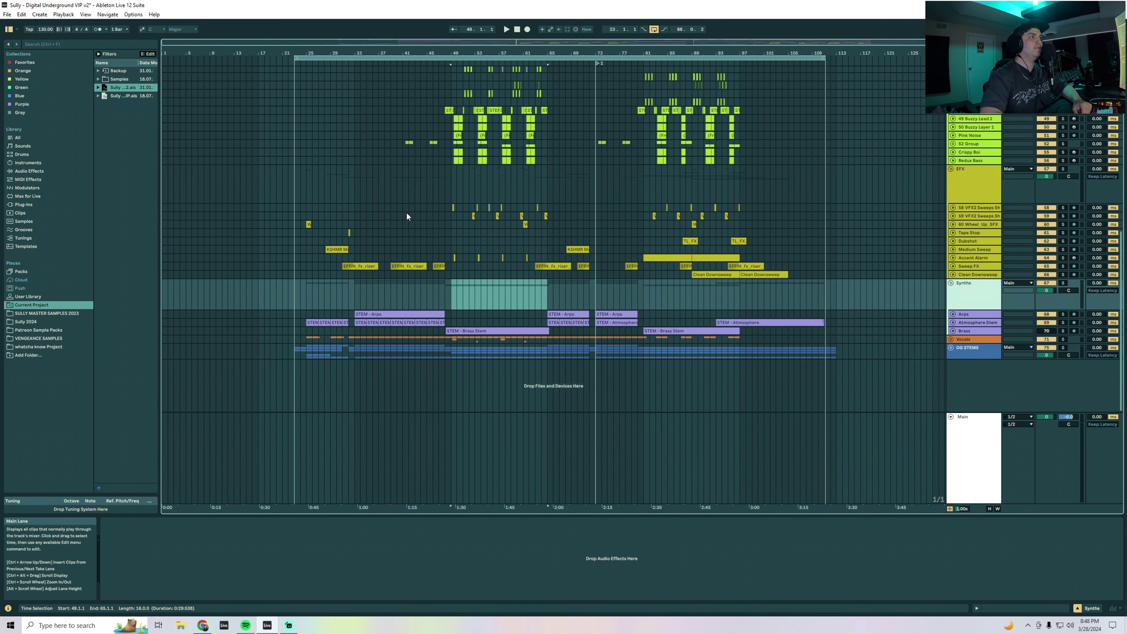
Fold all the tracks and groups to get an overview, and play the arrangement from the intro at bar 25
{"action": "scroll", "coordinate": [407, 216], "scroll_direction": "up", "scroll_amount": 5}
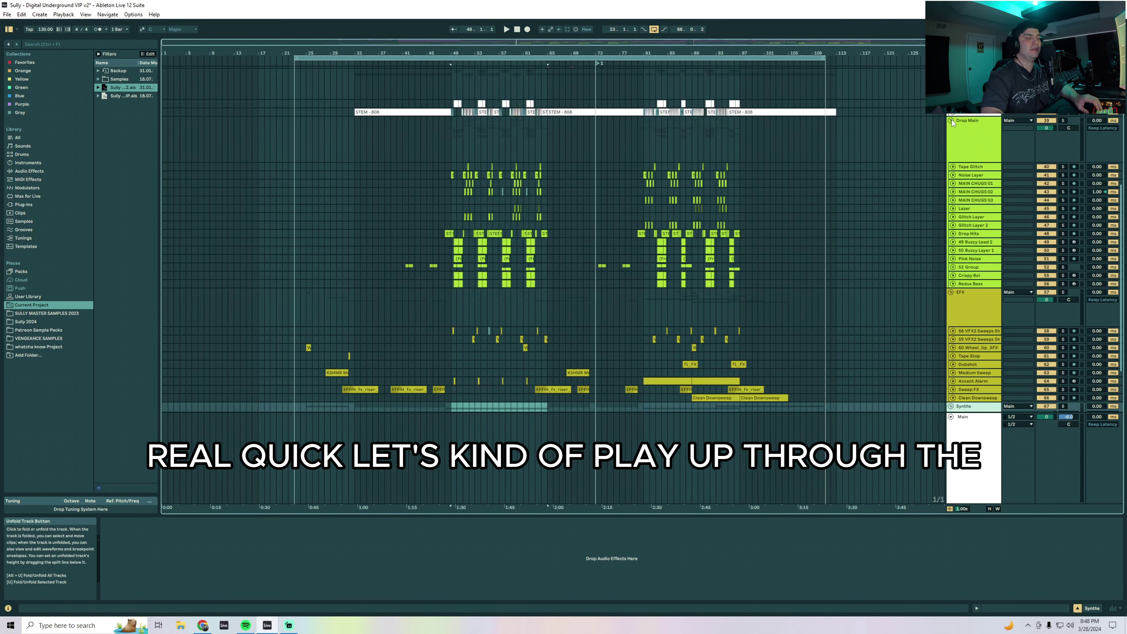
{"action": "left_click", "coordinate": [952, 120], "text": "alt"}
{"action": "left_click", "coordinate": [355, 142]}
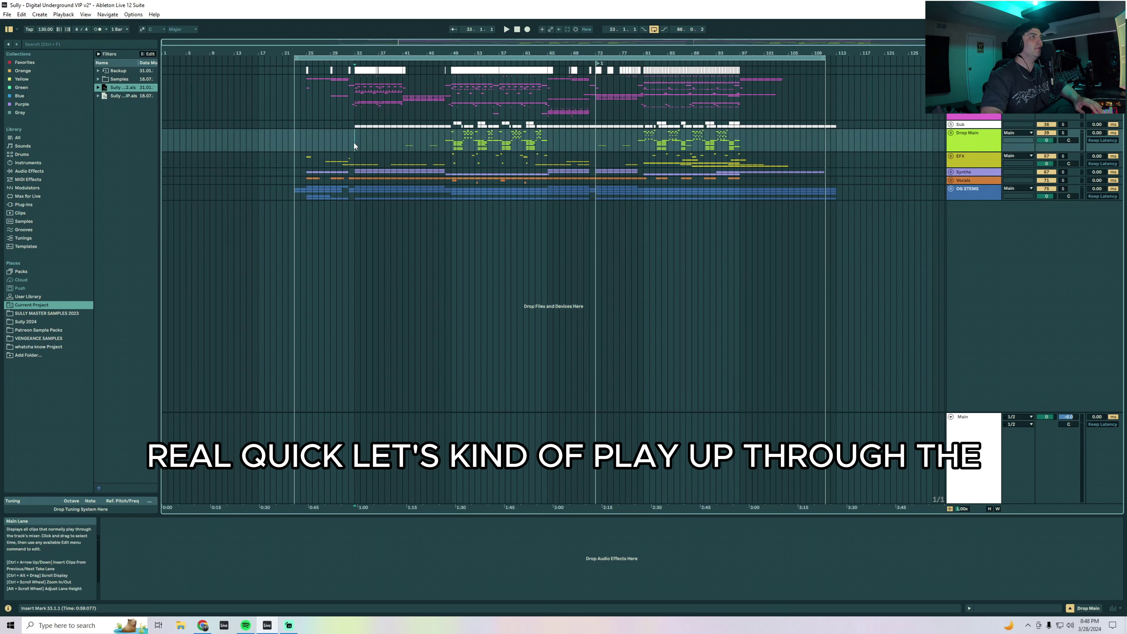
{"action": "left_click_drag", "start_coordinate": [304, 140], "coordinate": [440, 155]}
{"action": "left_click", "coordinate": [402, 142]}
{"action": "left_click", "coordinate": [309, 142]}
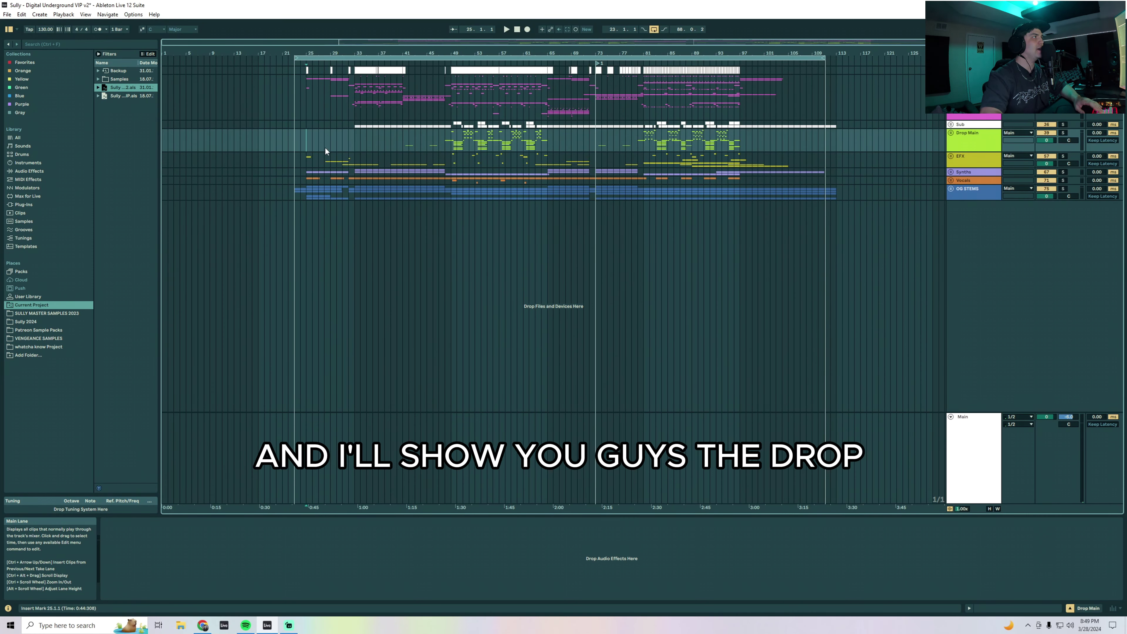
{"action": "key", "text": "space"}
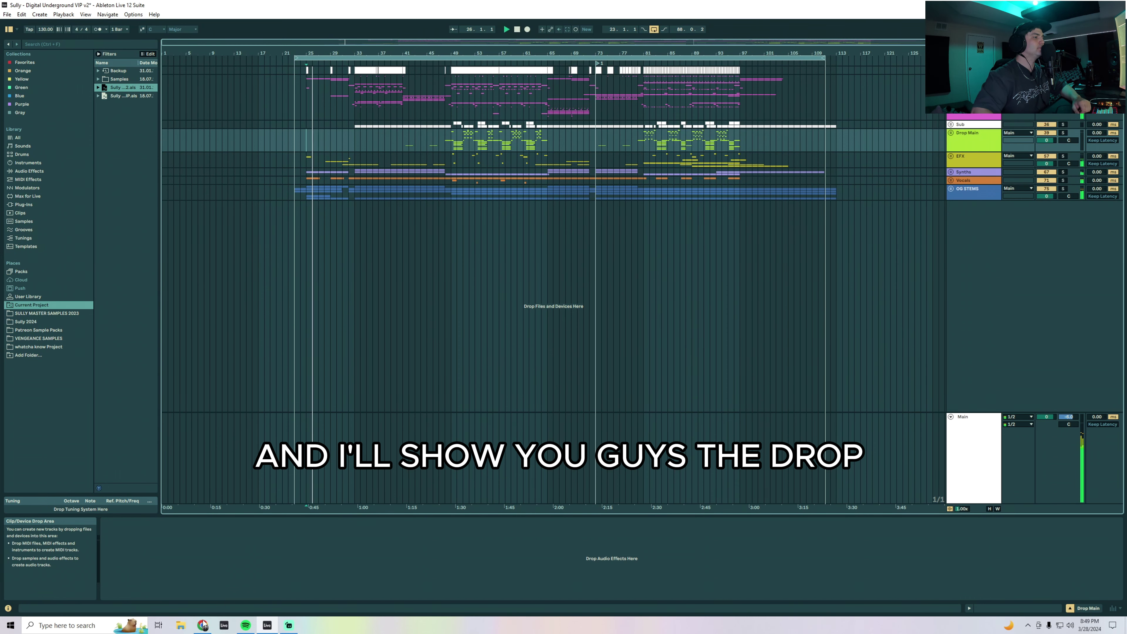
Insert a new audio track below the OG STEMS group and deactivate it
{"action": "left_click", "coordinate": [179, 626]}
{"action": "left_click_drag", "start_coordinate": [335, 84], "coordinate": [0, 226]}
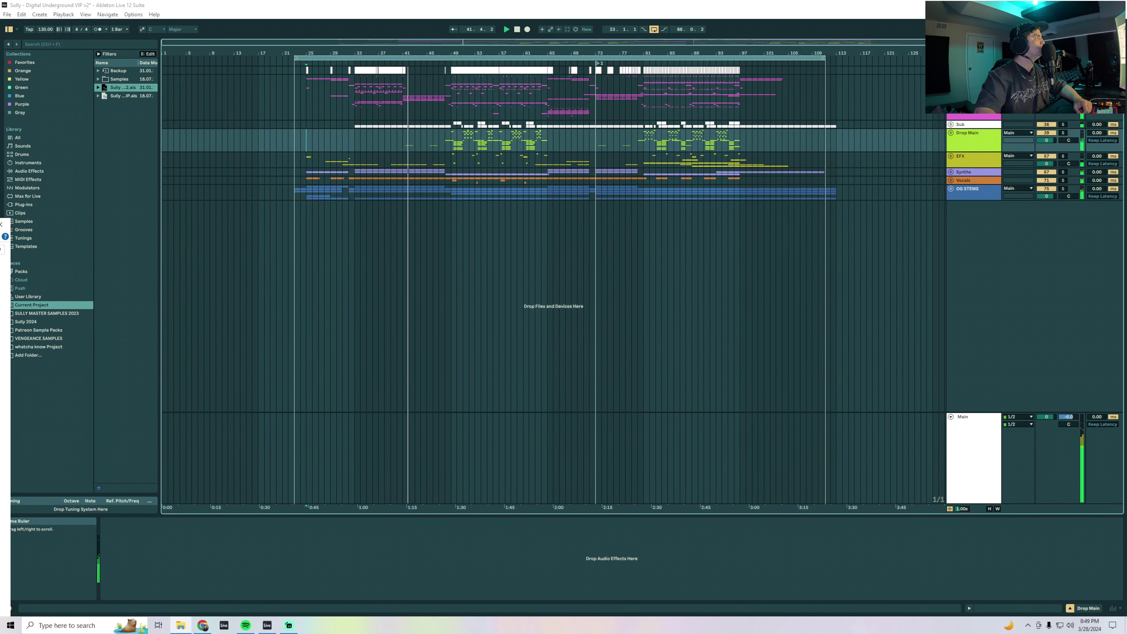
{"action": "right_click", "coordinate": [974, 236]}
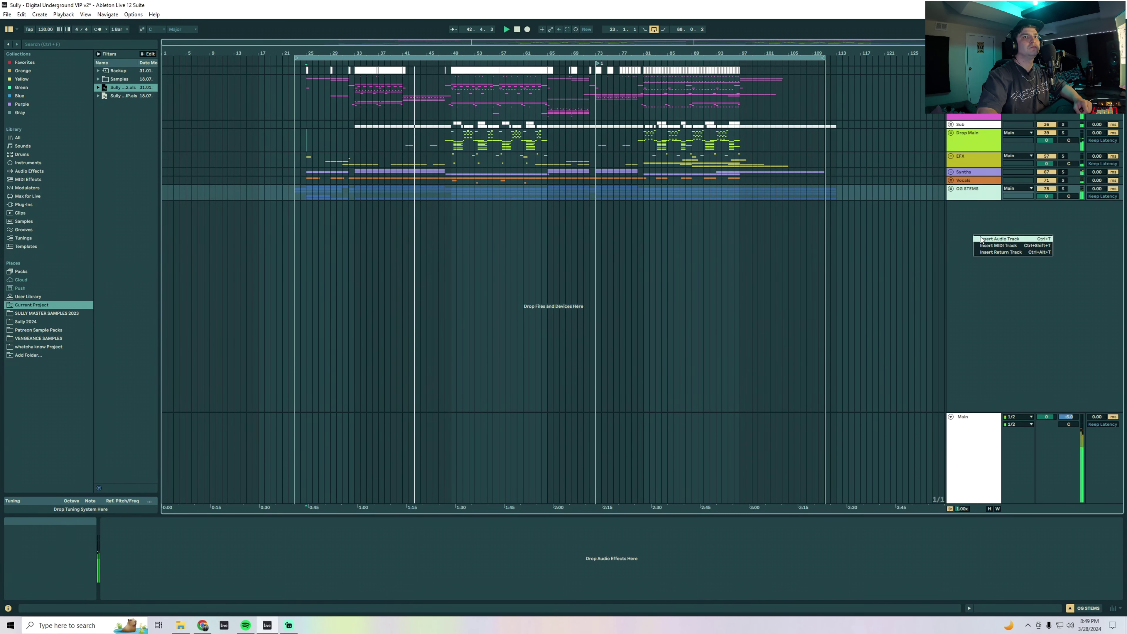
{"action": "left_click", "coordinate": [981, 239]}
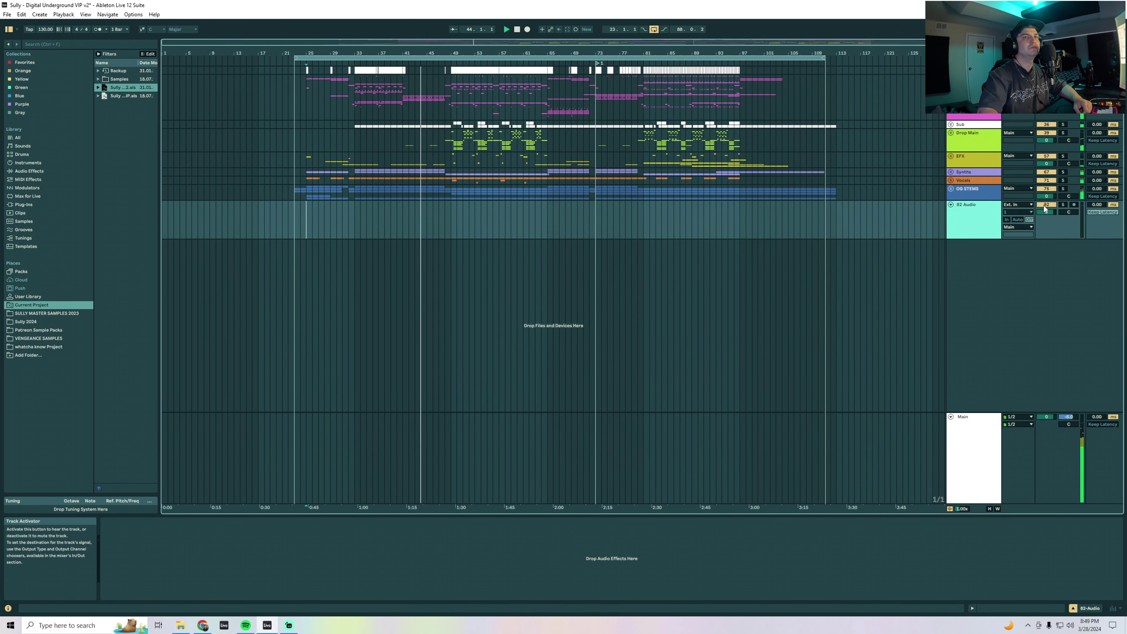
{"action": "left_click", "coordinate": [1044, 207]}
Import the song "01 - Sully - Digital Underground" onto the new audio track starting at bar 1, and enlarge the track's height
{"action": "left_click_drag", "start_coordinate": [353, 279], "coordinate": [174, 227]}
{"action": "left_click_drag", "start_coordinate": [306, 205], "coordinate": [278, 205]}
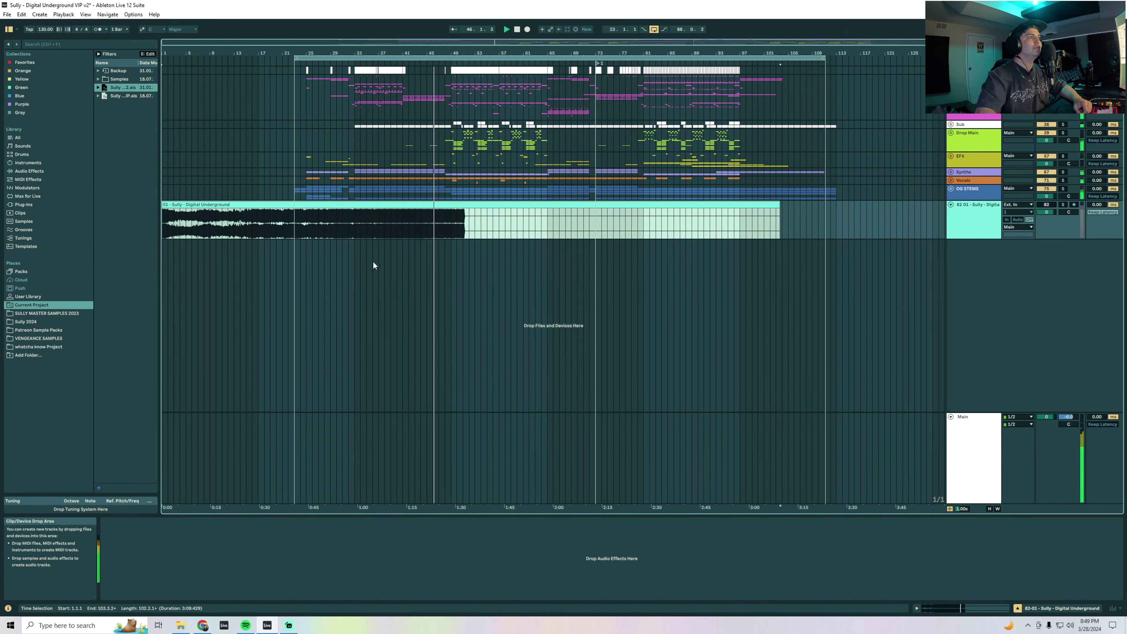
{"action": "left_click_drag", "start_coordinate": [963, 239], "coordinate": [963, 330]}
Unfold the Sub group and raise its volume to 1.4 dB with the insert marker at the first drop, bar 49
{"action": "left_click", "coordinate": [448, 173]}
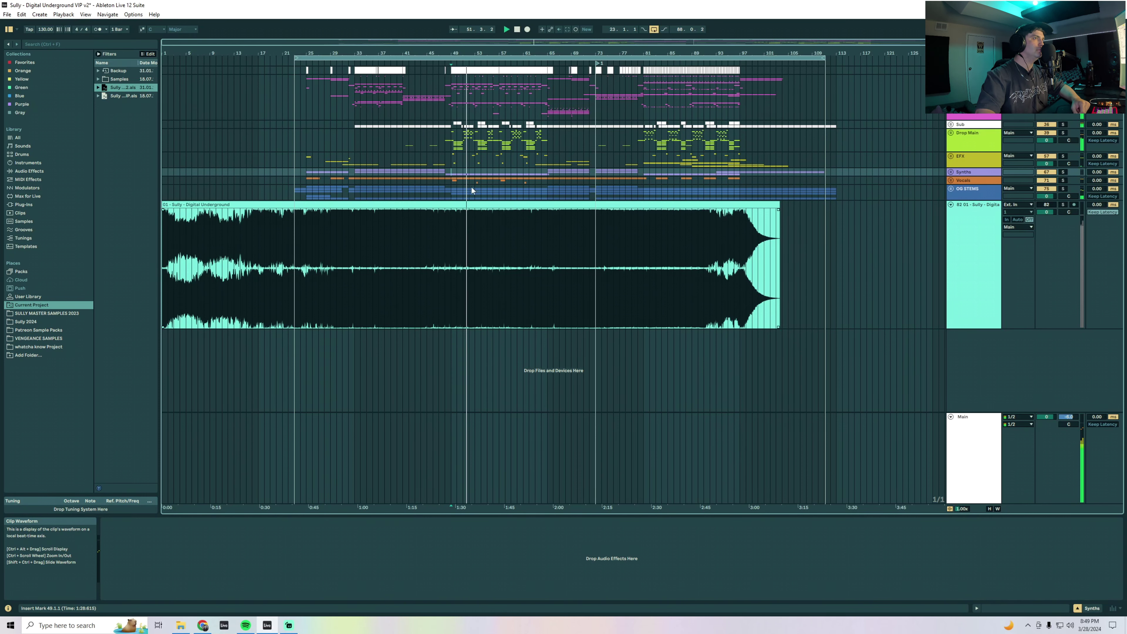
{"action": "left_click", "coordinate": [950, 125]}
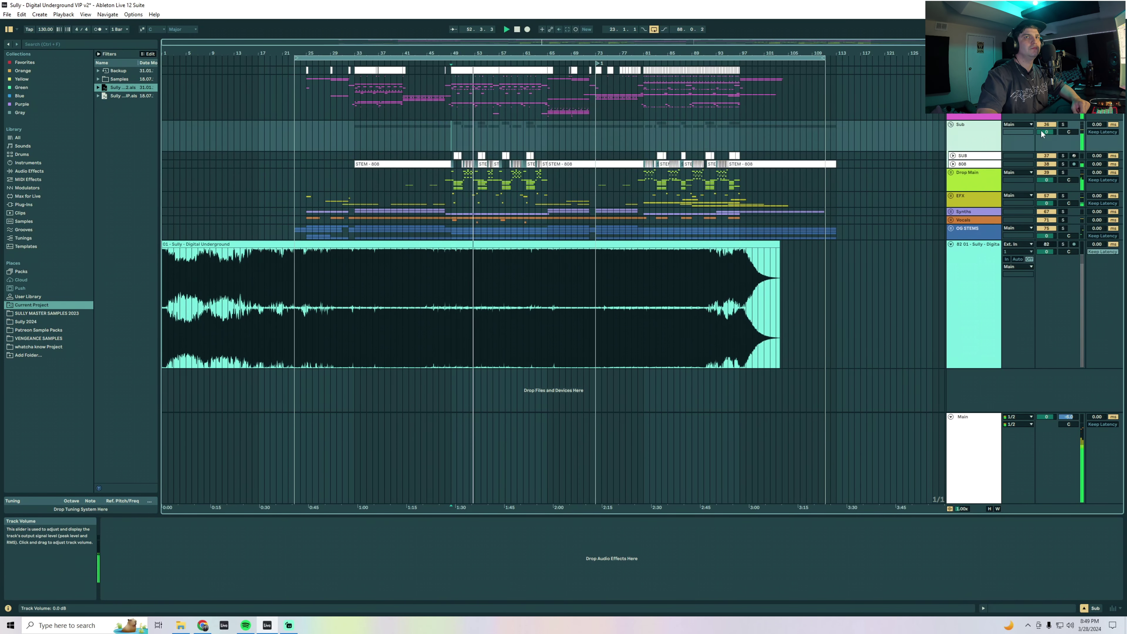
{"action": "left_click_drag", "start_coordinate": [1045, 134], "coordinate": [1045, 130]}
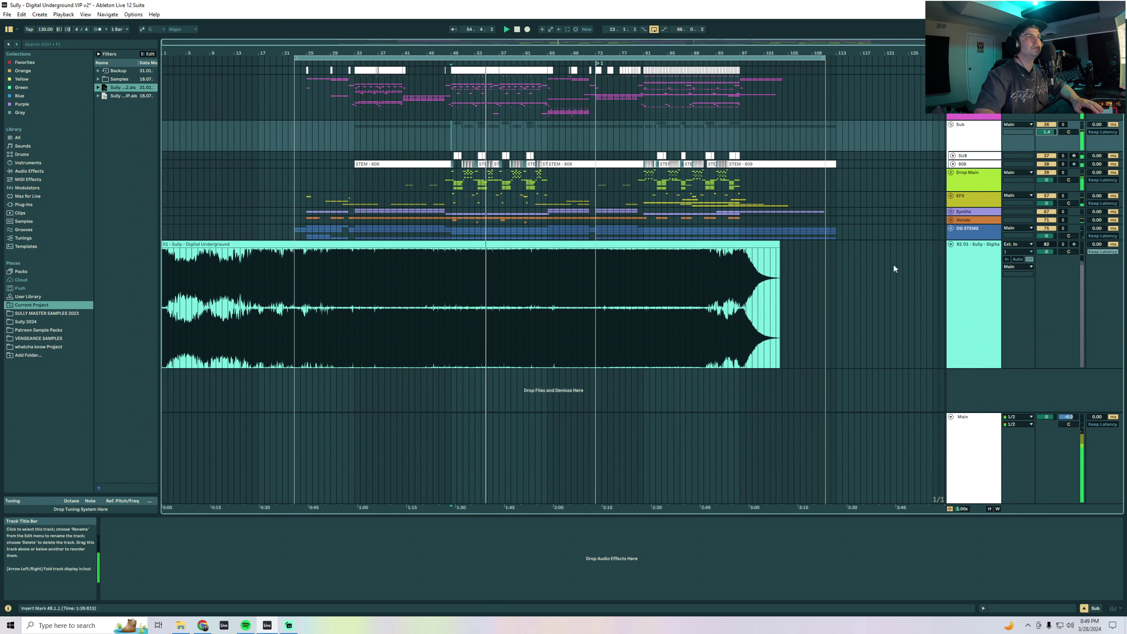
Move to the second drop at bar 81 and play it
{"action": "left_click", "coordinate": [498, 186]}
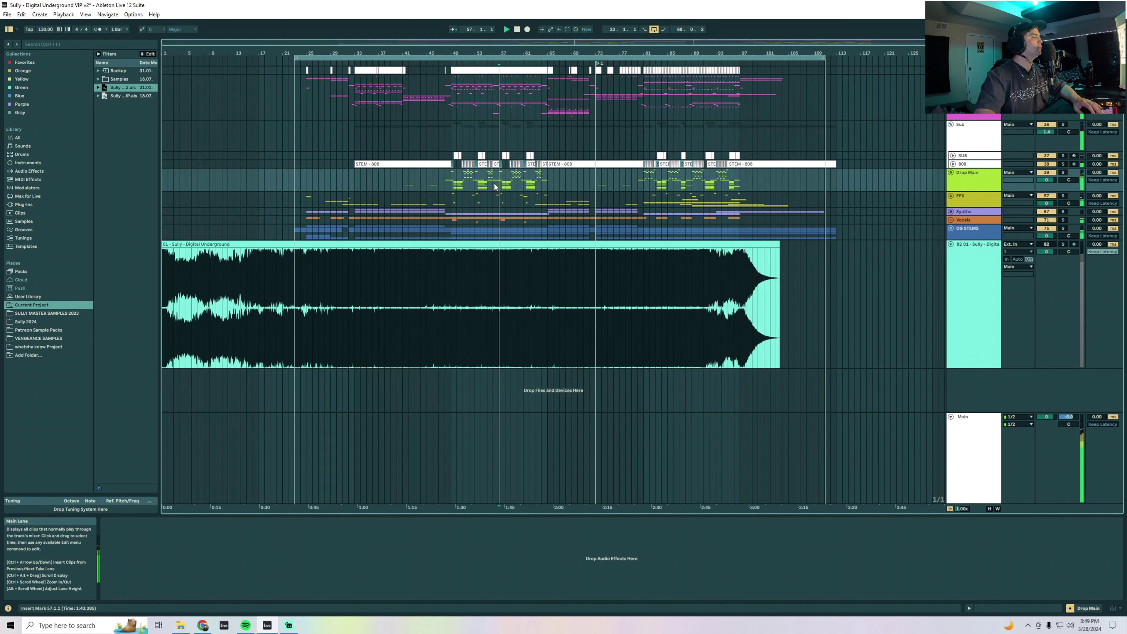
{"action": "left_click", "coordinate": [662, 261]}
{"action": "left_click", "coordinate": [644, 188]}
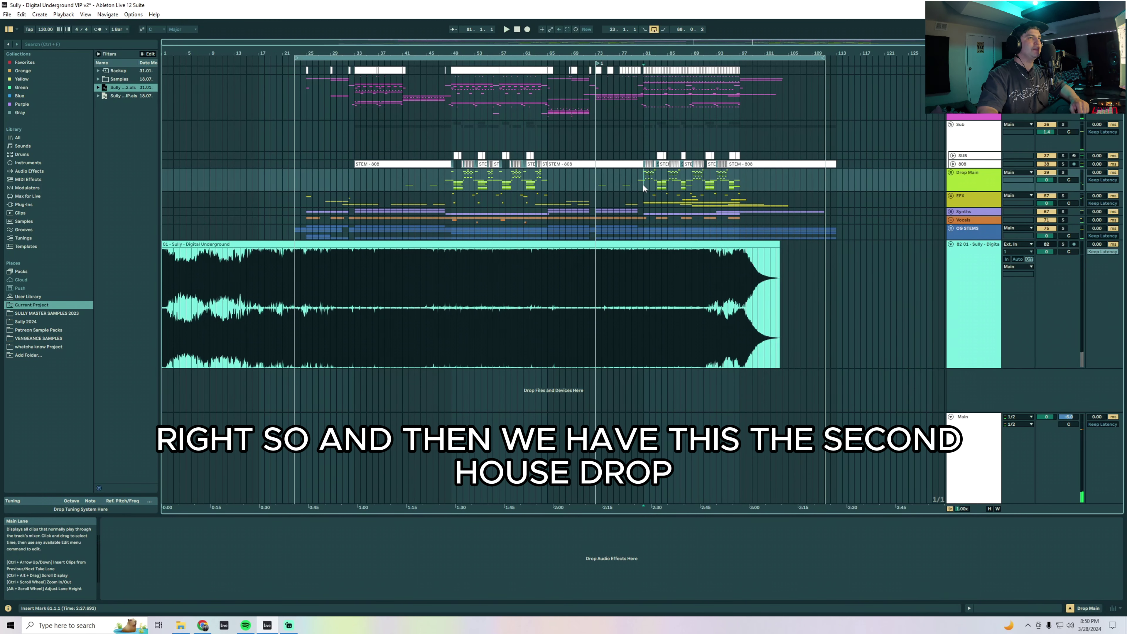
{"action": "key", "text": "space"}
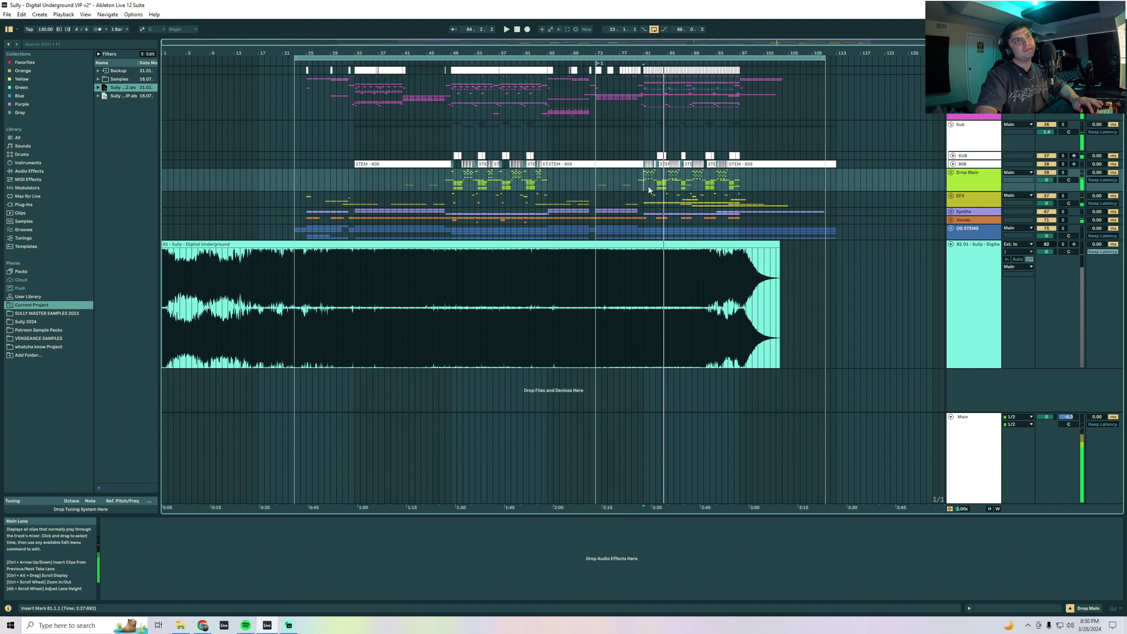
Solo the original song's track, play its drop section from bar 43, and lower the track volume to -6.7 dB
{"action": "left_click", "coordinate": [354, 297]}
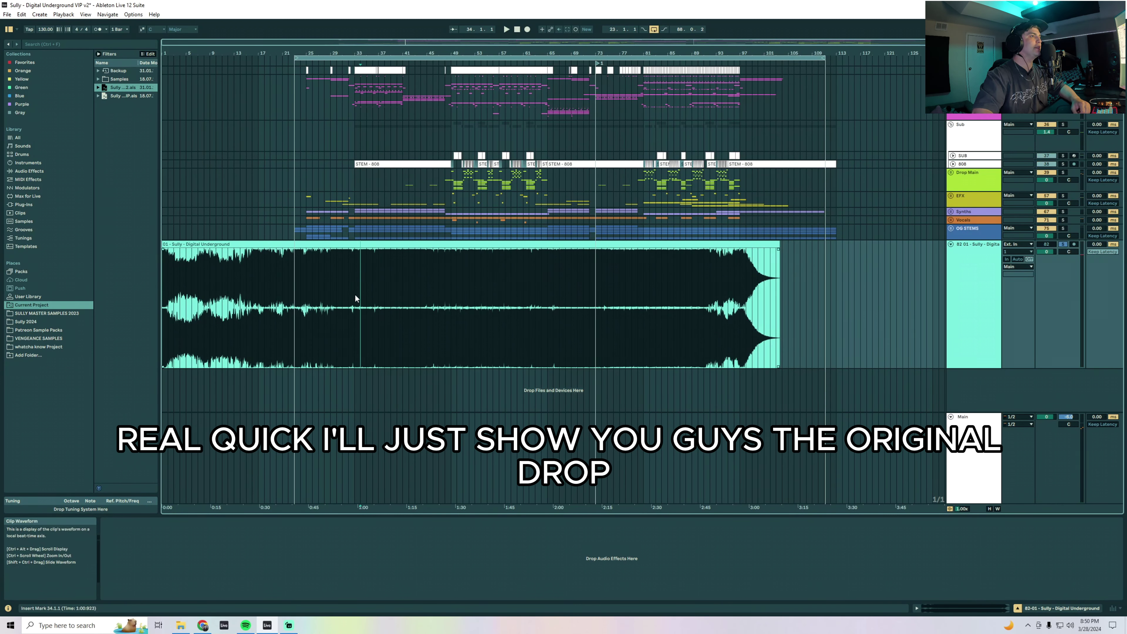
{"action": "scroll", "coordinate": [355, 298], "scroll_direction": "up", "scroll_amount": 4}
{"action": "left_click", "coordinate": [457, 307]}
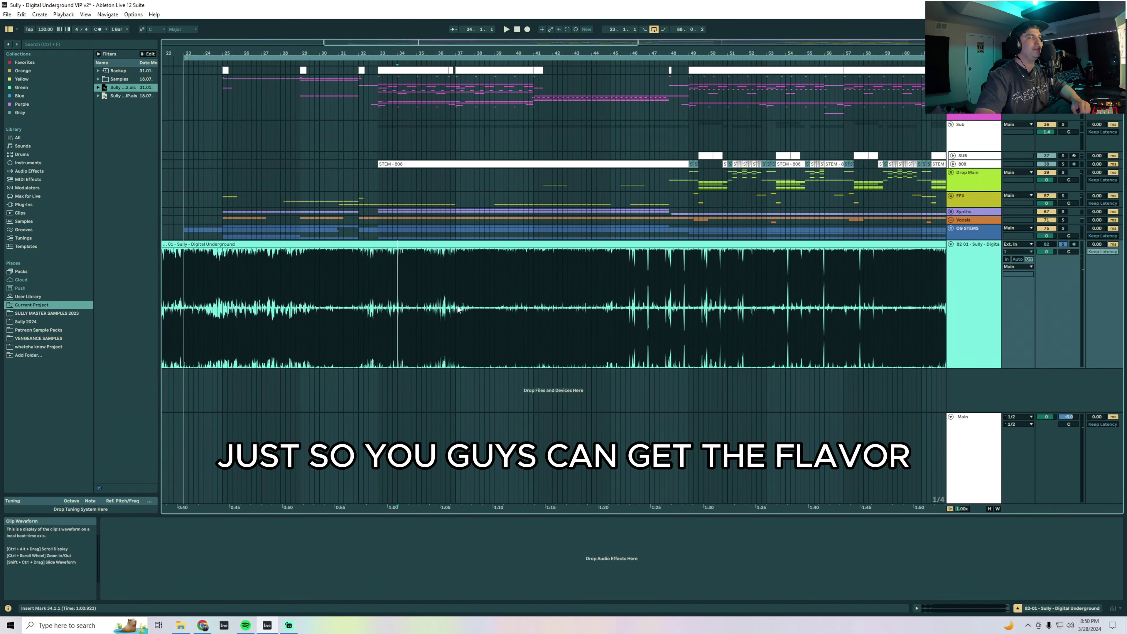
{"action": "left_click", "coordinate": [574, 310]}
{"action": "key", "text": "space"}
{"action": "mouse_move", "coordinate": [1046, 251]}
{"action": "left_mouse_down"}
{"action": "mouse_move", "coordinate": [1046, 271]}
{"action": "mouse_move", "coordinate": [1046, 253]}
{"action": "left_mouse_up"}
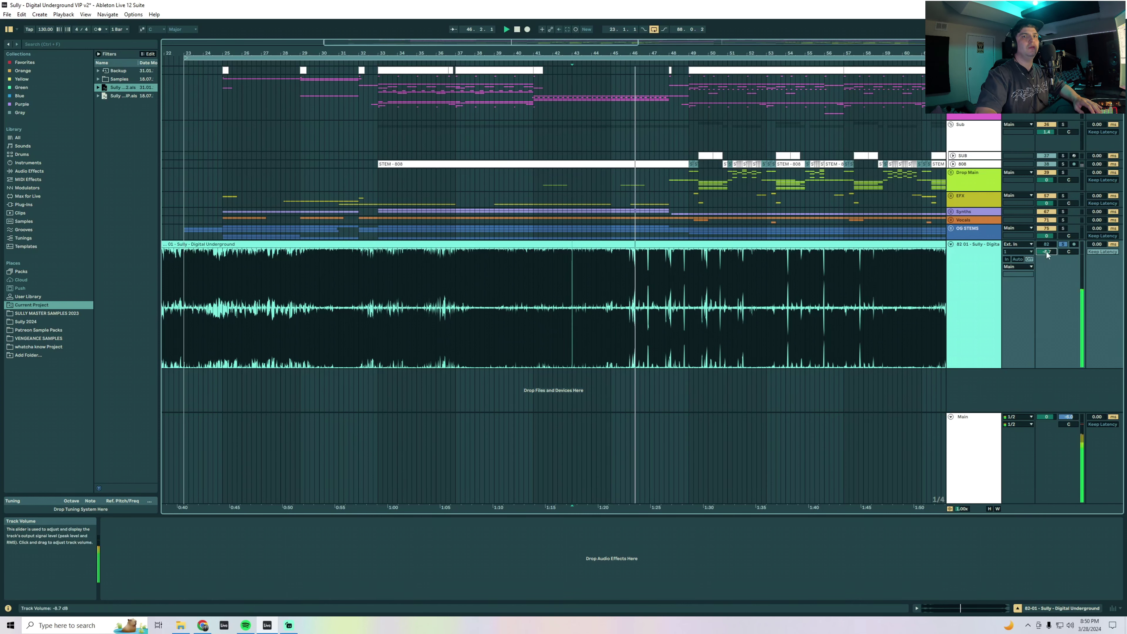
Turn off the first two effects on the Main track, including UAD Ampex ATR-102
{"action": "left_click", "coordinate": [868, 443]}
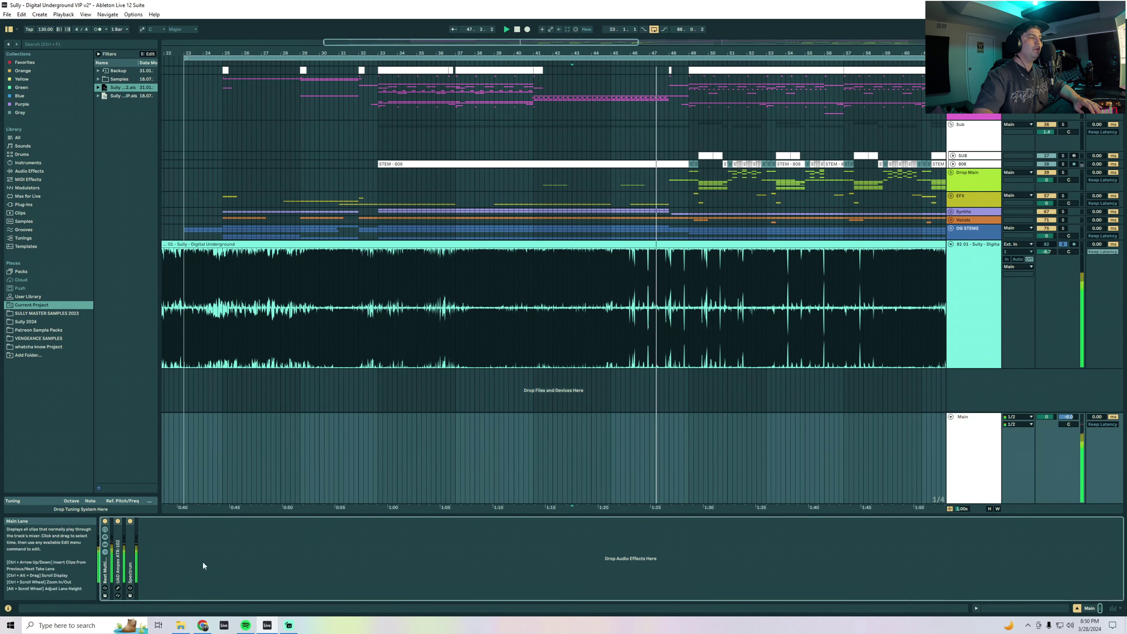
{"action": "left_click", "coordinate": [105, 520]}
{"action": "left_click", "coordinate": [118, 520]}
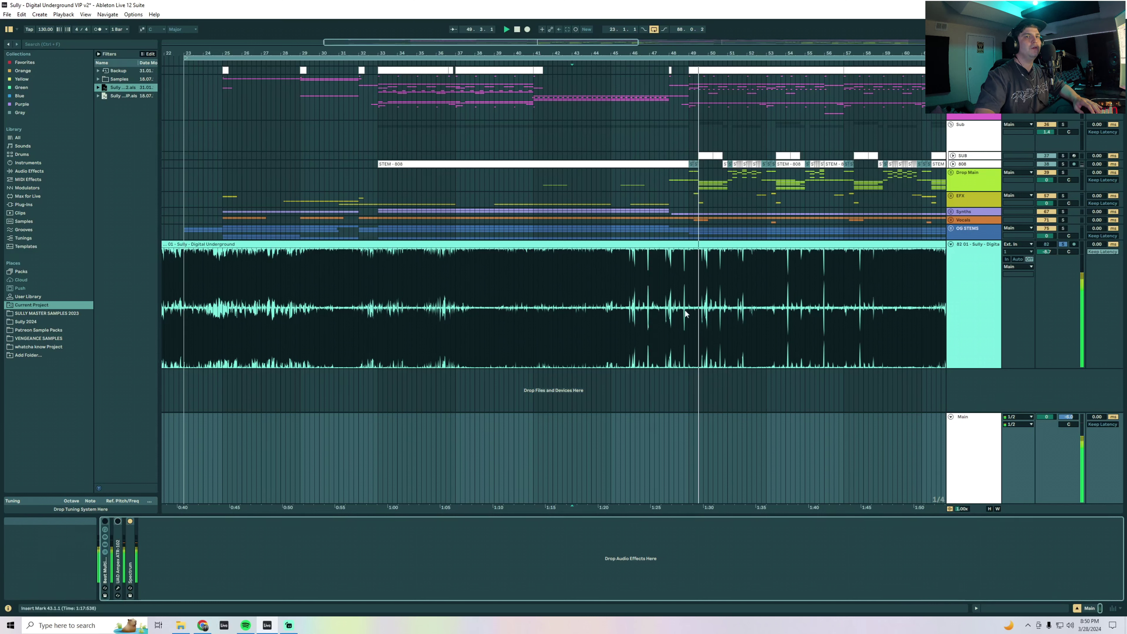
Lower the original song track's volume further while its drop is playing
{"action": "left_click_drag", "start_coordinate": [1046, 251], "coordinate": [1046, 253]}
{"action": "left_click", "coordinate": [572, 314]}
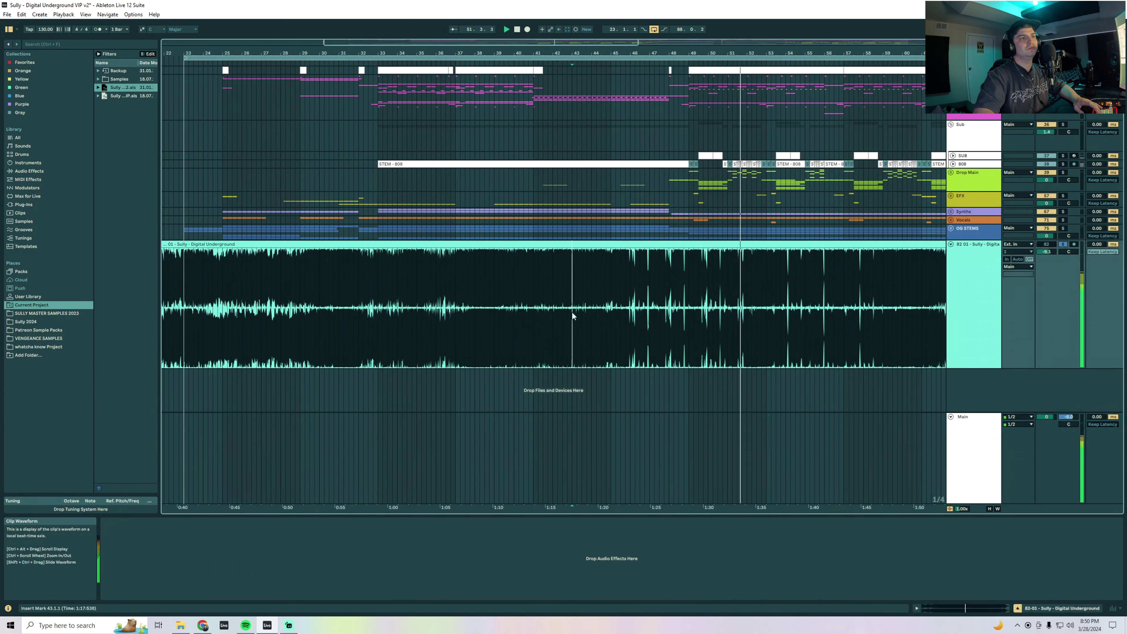
{"action": "left_click", "coordinate": [529, 330]}
{"action": "left_click", "coordinate": [713, 245]}
{"action": "key", "text": "Delete"}
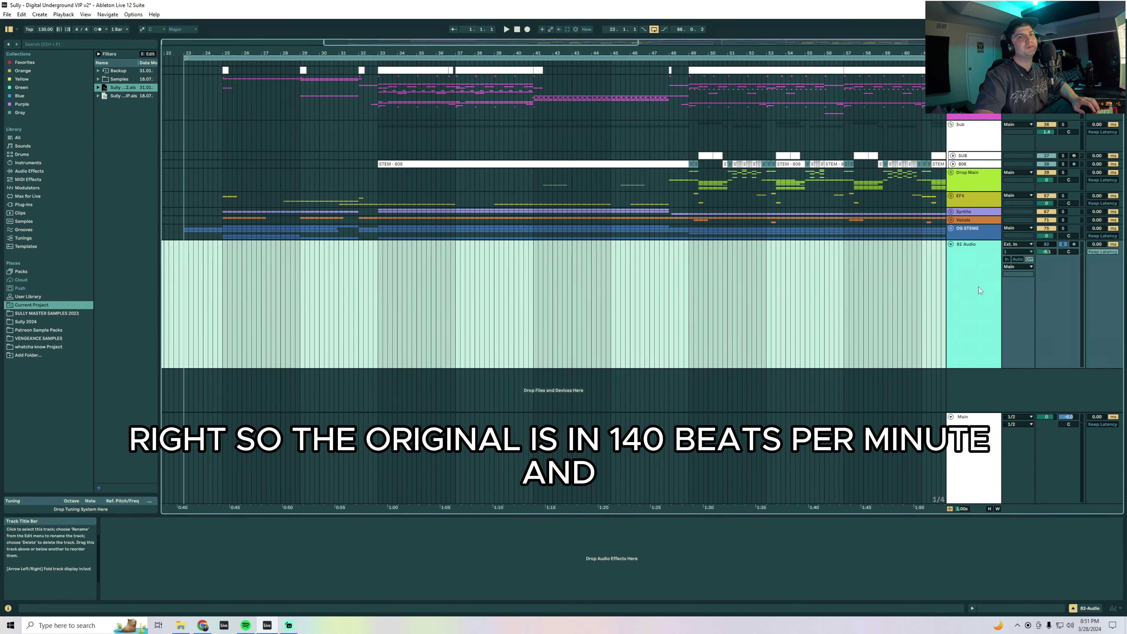
{"action": "key", "text": "ctrl+z"}
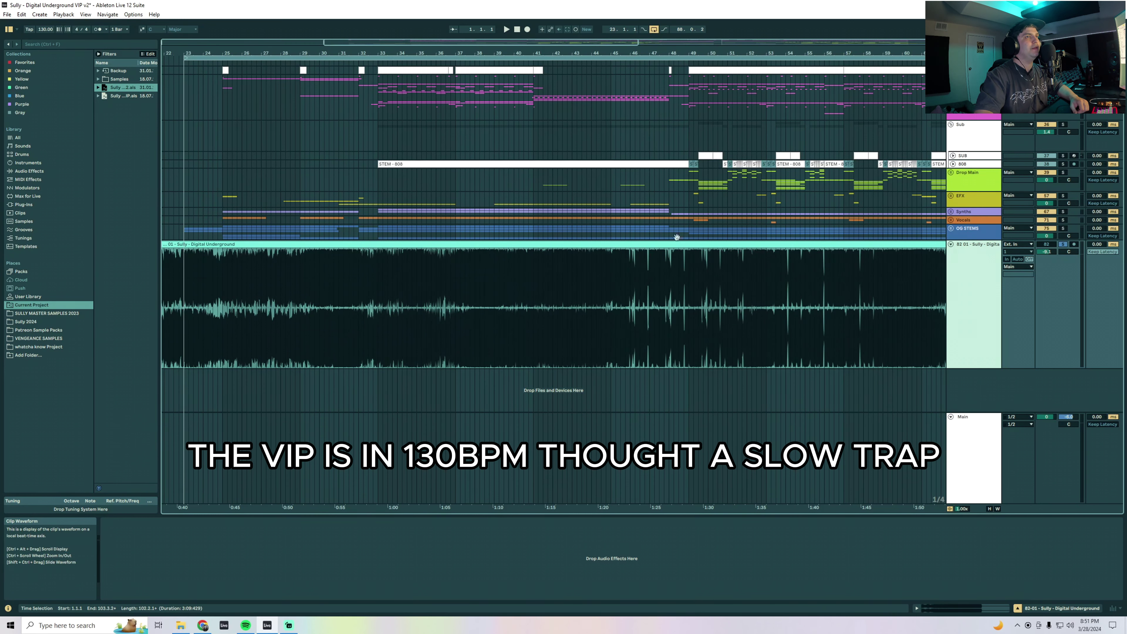
Highlight the intro section from bar 25 to bar 33 across the tracks from Drop Main down to OG STEMS
{"action": "left_click", "coordinate": [848, 192]}
{"action": "left_click", "coordinate": [850, 194]}
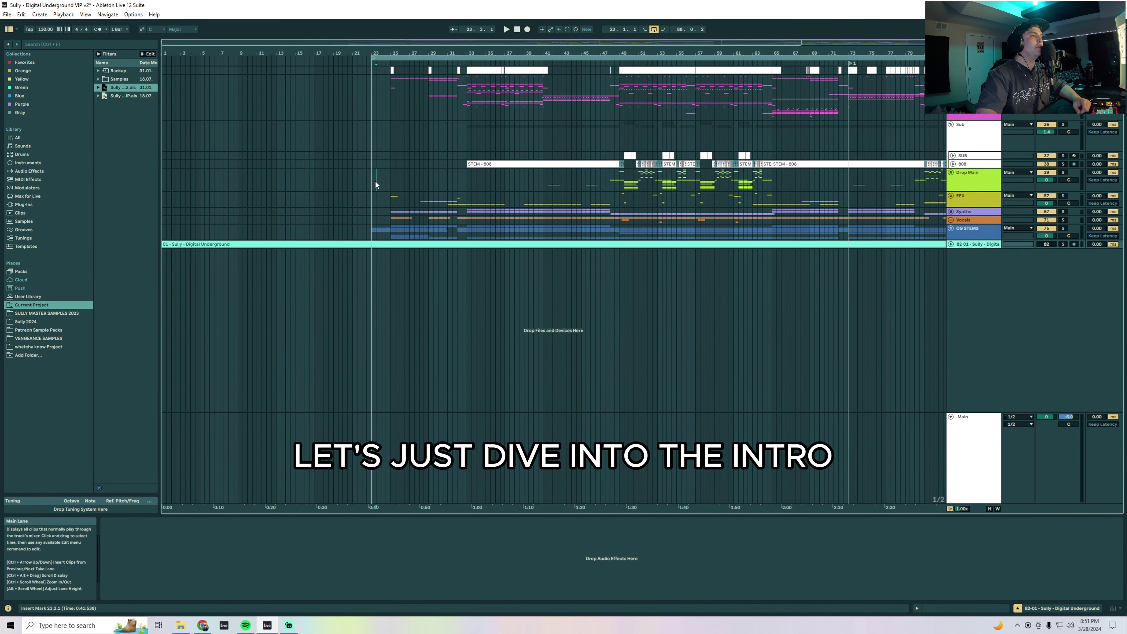
{"action": "left_click_drag", "start_coordinate": [374, 182], "coordinate": [390, 196]}
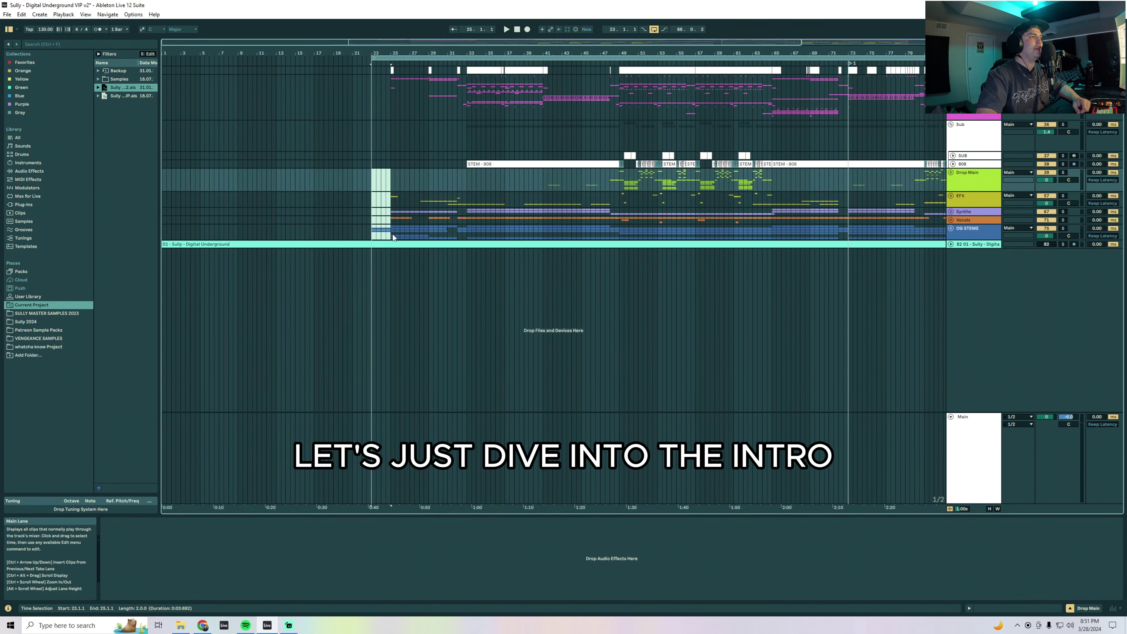
{"action": "left_click_drag", "start_coordinate": [393, 238], "coordinate": [466, 182]}
Unfold the OG STEMS, Synths and Vocals groups, highlighting the original stem clips in the intro from bar 23 to bar 33
{"action": "left_click", "coordinate": [951, 228]}
{"action": "left_click", "coordinate": [951, 228]}
{"action": "left_click", "coordinate": [951, 228]}
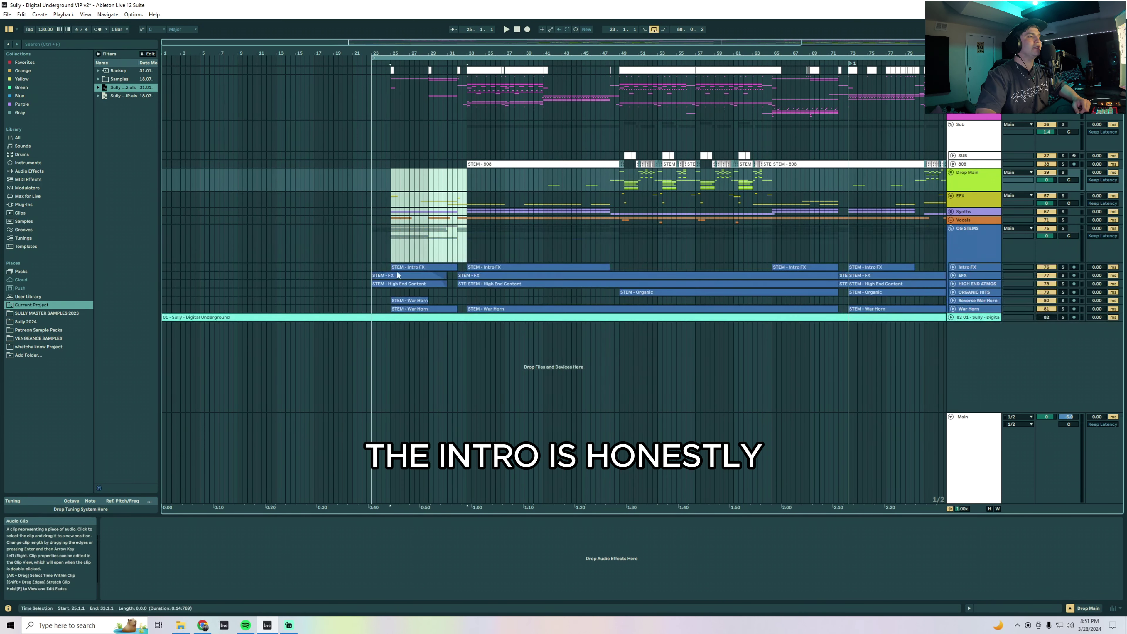
{"action": "left_click_drag", "start_coordinate": [372, 227], "coordinate": [467, 313]}
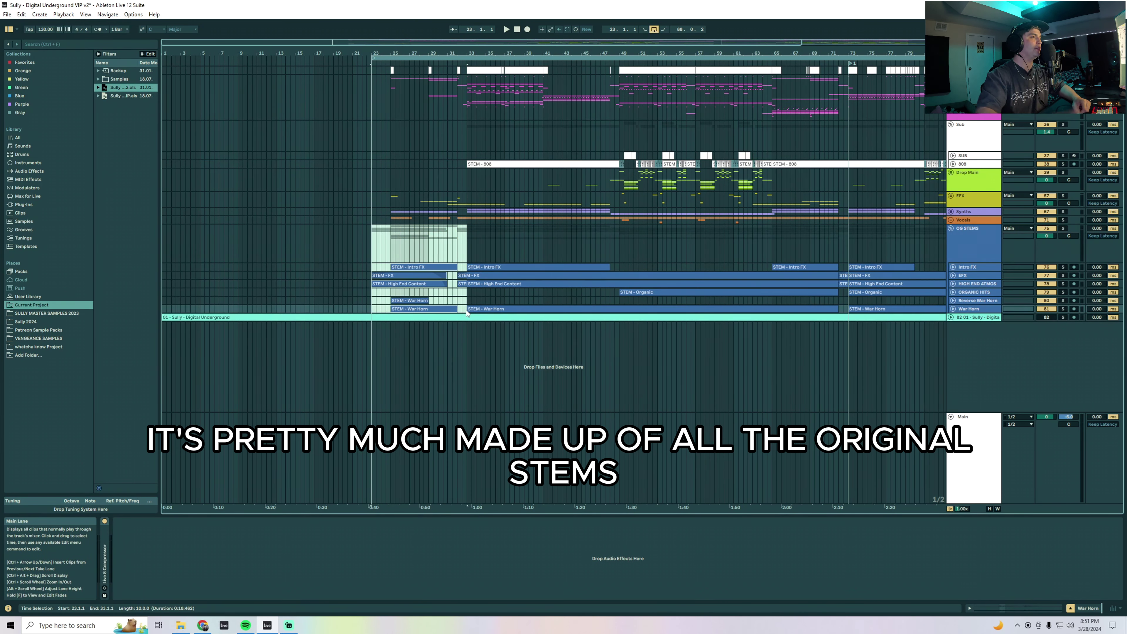
{"action": "left_click", "coordinate": [951, 213]}
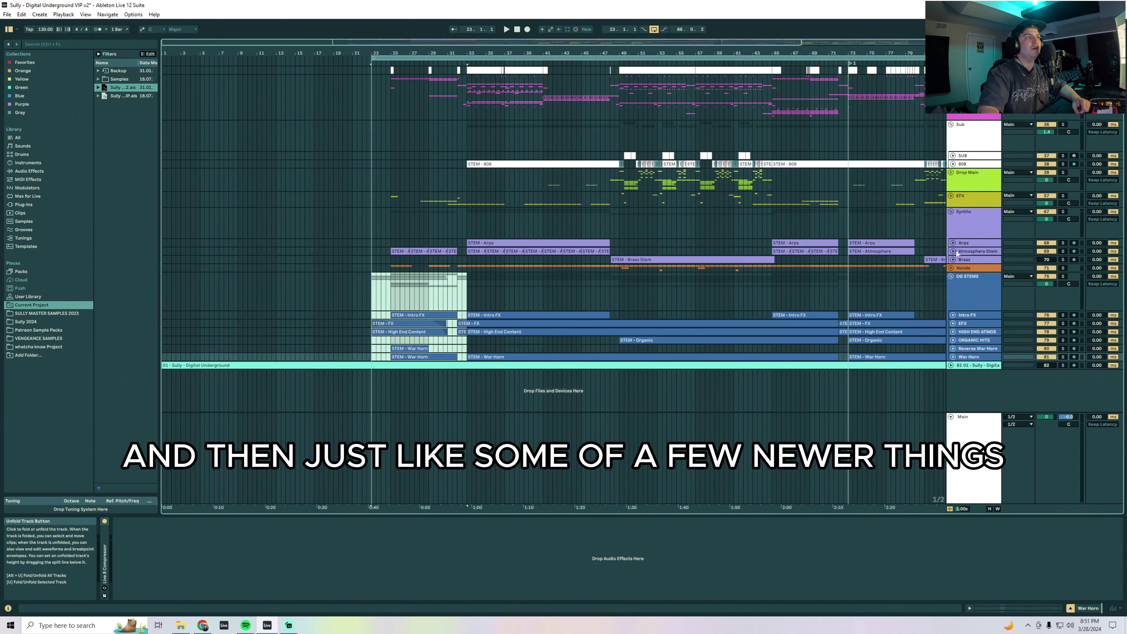
{"action": "left_click", "coordinate": [950, 268]}
Play the intro from bar 25 with the OG STEMS group soloed, and expand all of its stem tracks
{"action": "key", "text": "space"}
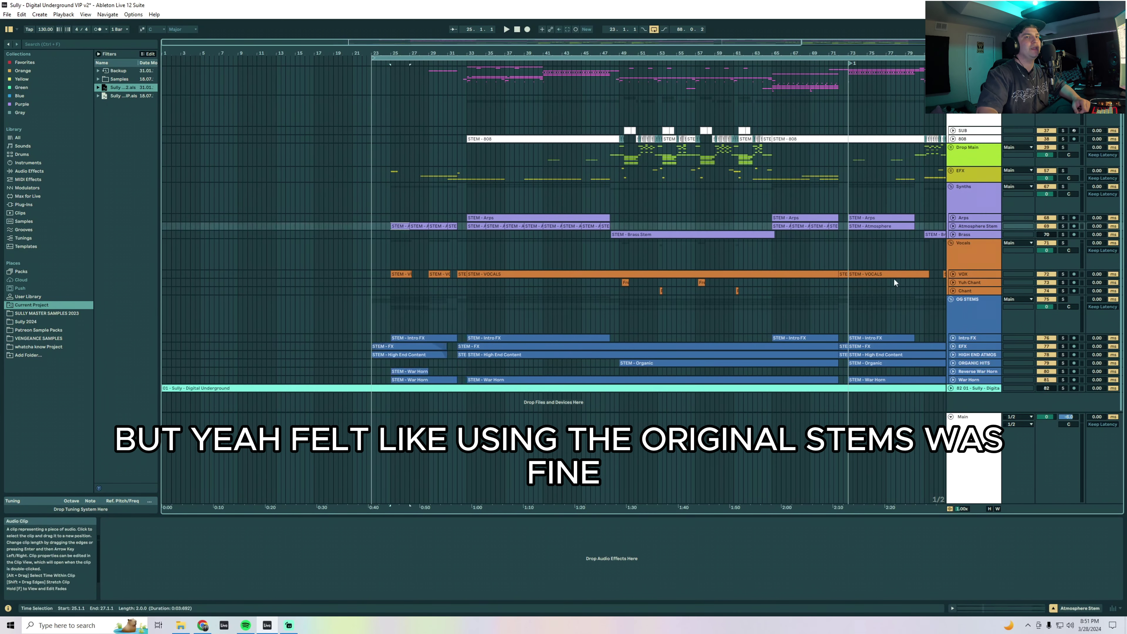
{"action": "left_click", "coordinate": [1062, 299]}
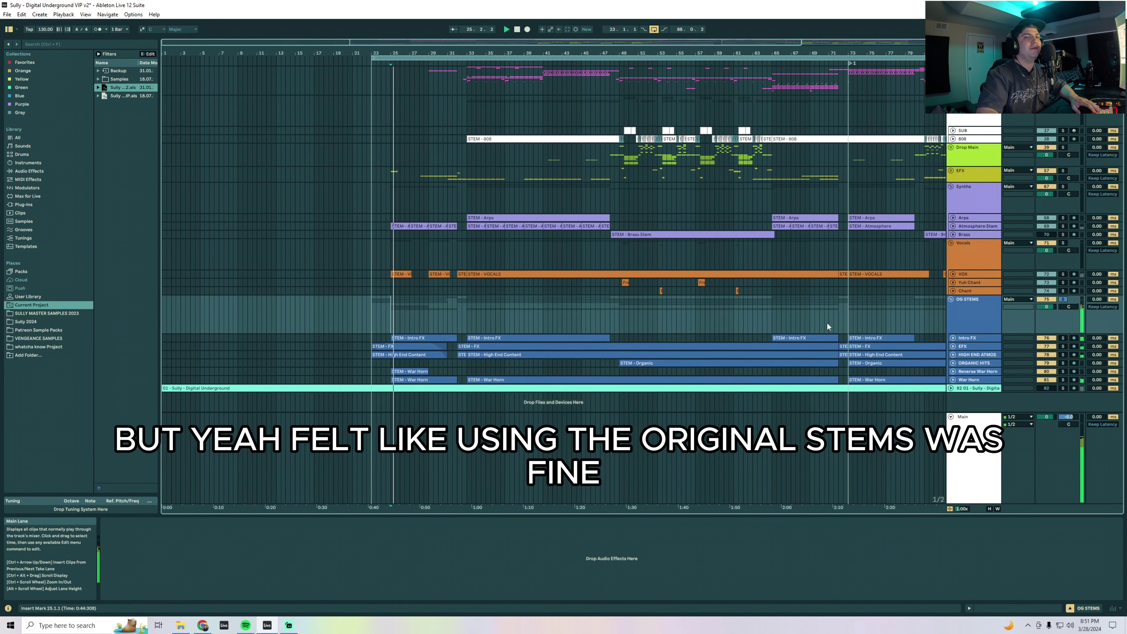
{"action": "left_click", "coordinate": [953, 338], "text": "alt"}
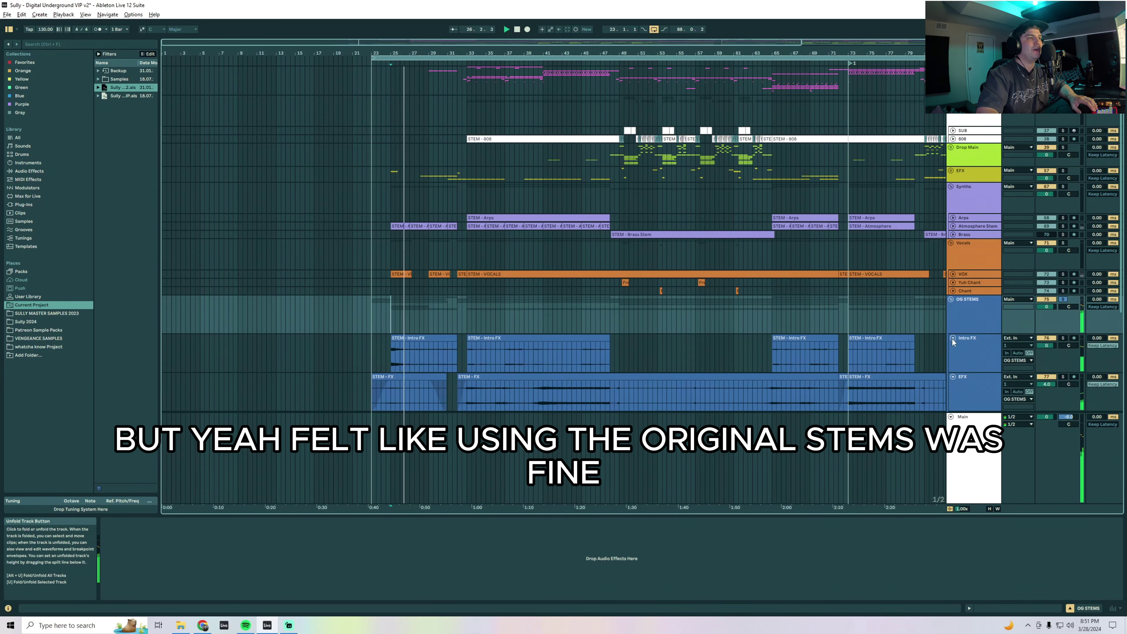
{"action": "scroll", "coordinate": [659, 342], "scroll_direction": "down", "scroll_amount": 3}
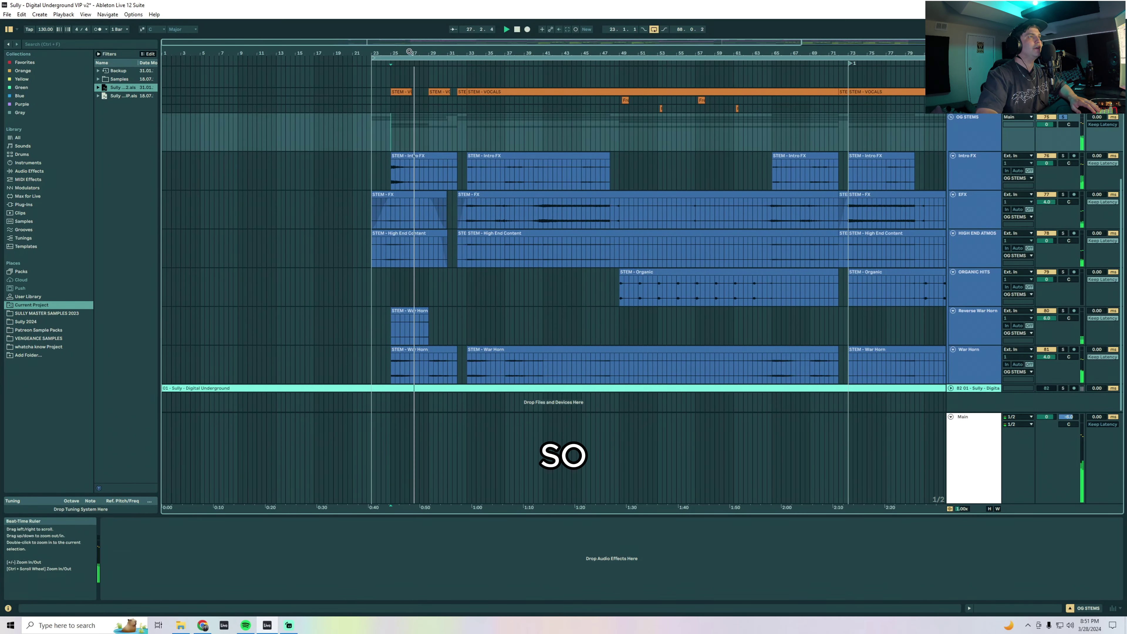
Select the first Intro FX clip at bar 25, stop playback and solo the Intro FX track
{"action": "scroll", "coordinate": [399, 222], "scroll_direction": "up", "scroll_amount": 5}
{"action": "left_click", "coordinate": [374, 156]}
{"action": "key", "text": "space"}
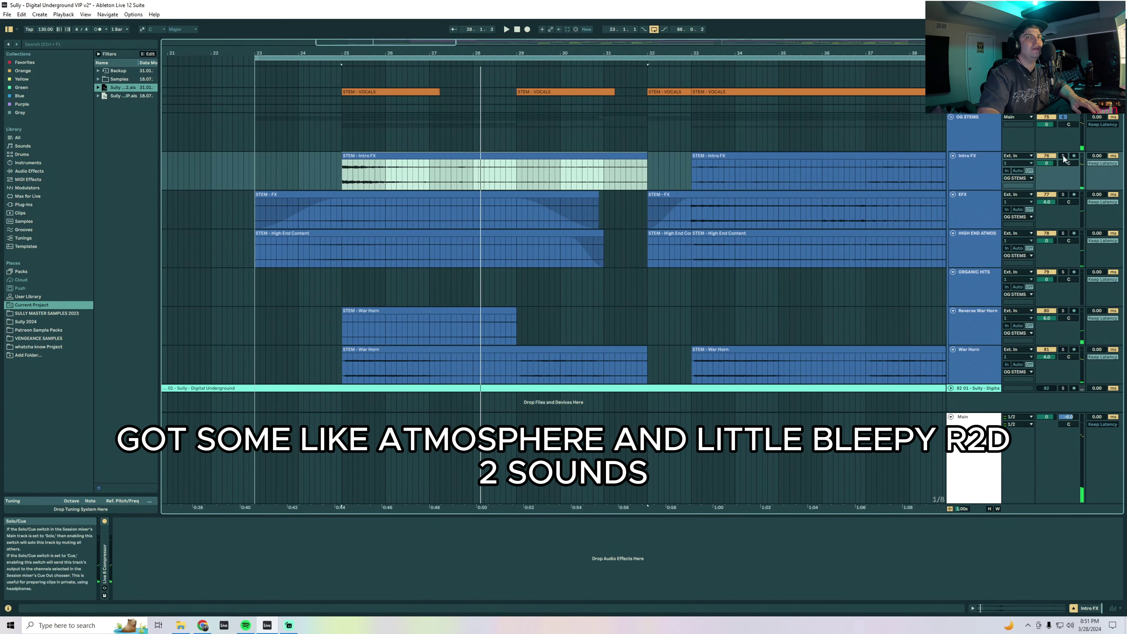
{"action": "key", "text": "s"}
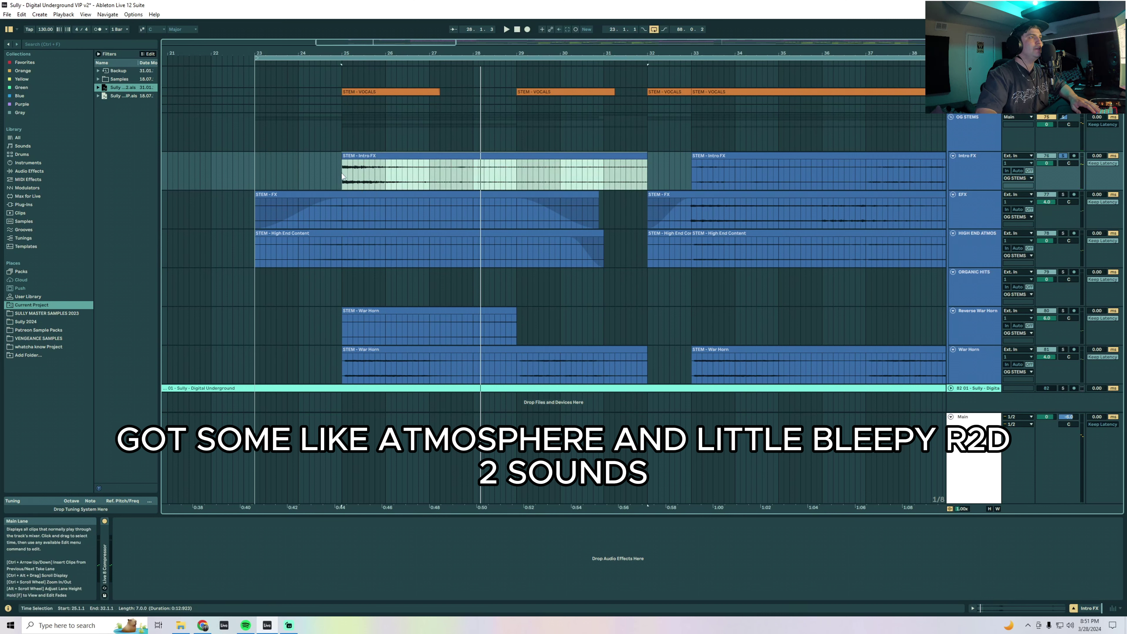
Play the soloed Intro FX stem from bar 25 and highlight its section from bar 27 to bar 29
{"action": "left_click_drag", "start_coordinate": [342, 172], "coordinate": [543, 172]}
{"action": "left_click", "coordinate": [457, 173]}
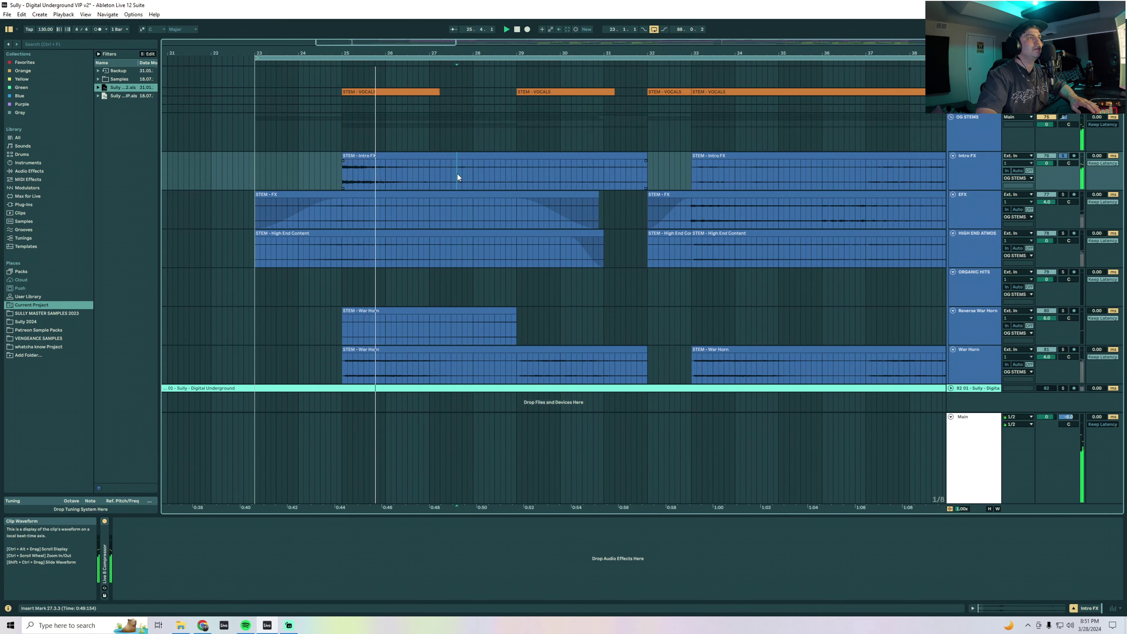
{"action": "left_click_drag", "start_coordinate": [429, 175], "coordinate": [521, 173]}
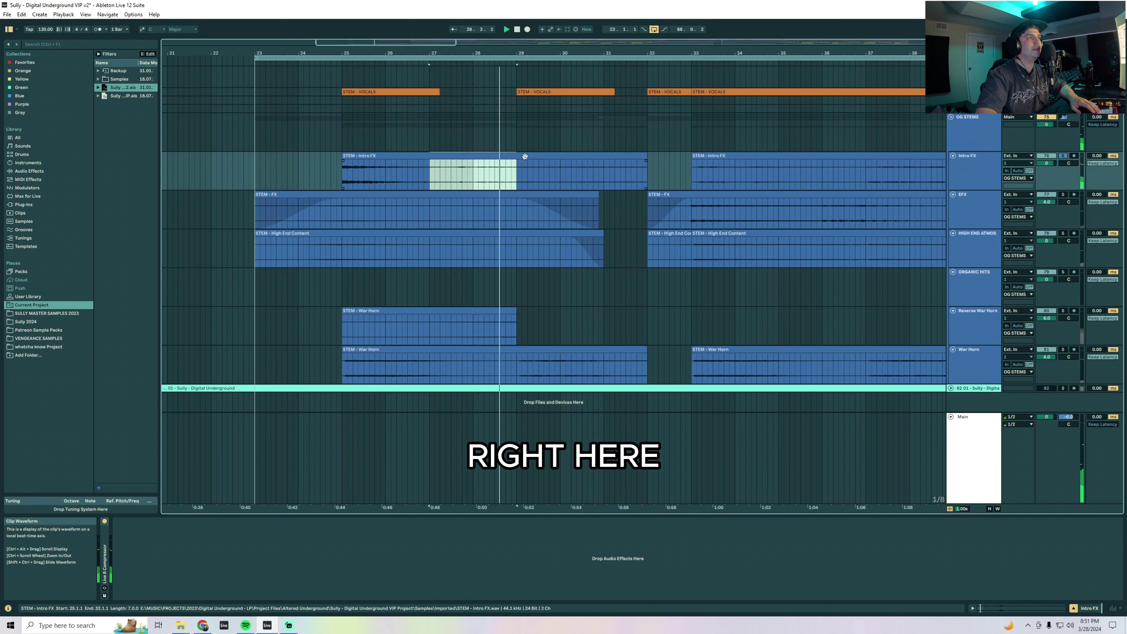
Solo the EFX stem track and play its sweeps from just before bar 25
{"action": "left_click", "coordinate": [325, 209]}
{"action": "left_click", "coordinate": [1062, 194]}
{"action": "key", "text": "space"}
Audition the Reverse War Horn and War Horn tracks in solo, highlighting the gap after the first War Horn clip at bar 32
{"action": "left_click", "coordinate": [1062, 310]}
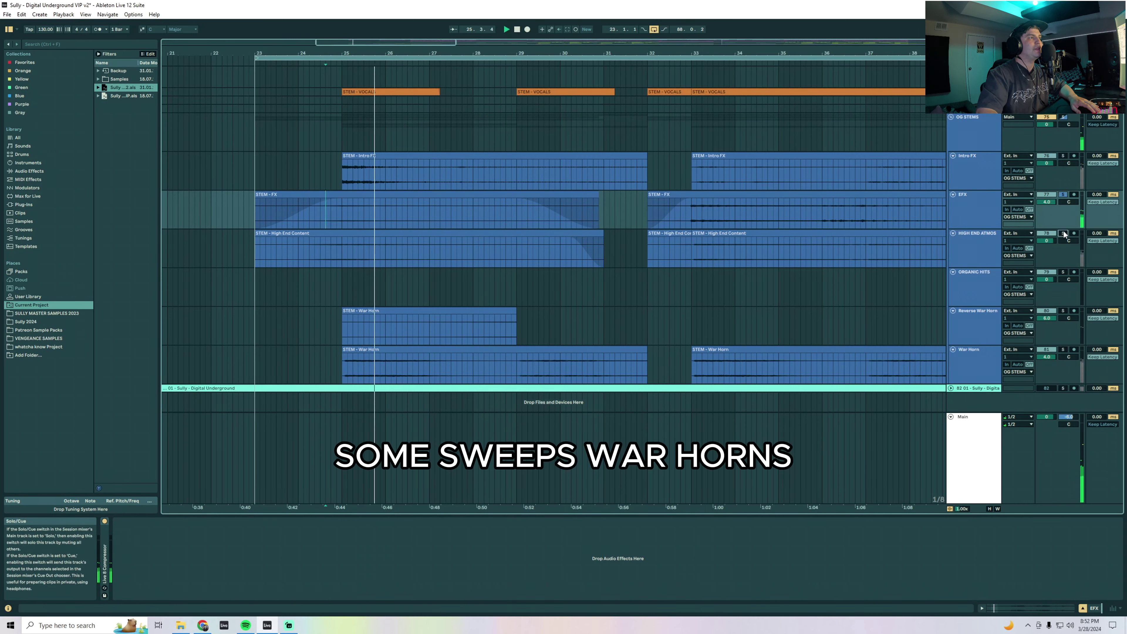
{"action": "left_click", "coordinate": [423, 310]}
{"action": "left_click", "coordinate": [461, 328]}
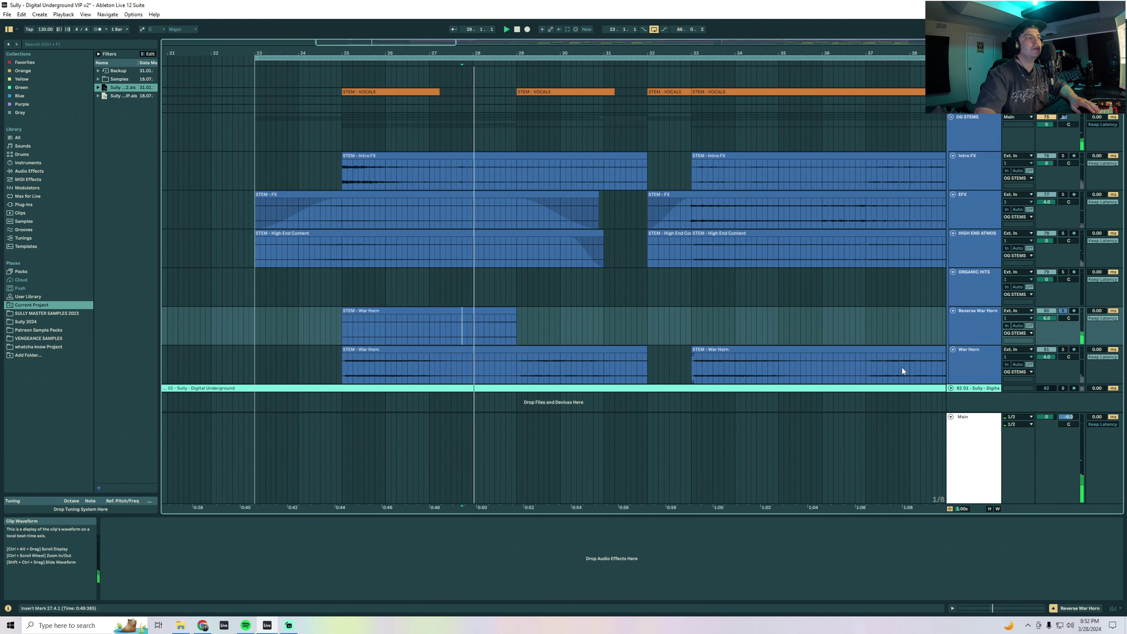
{"action": "left_click", "coordinate": [1063, 350]}
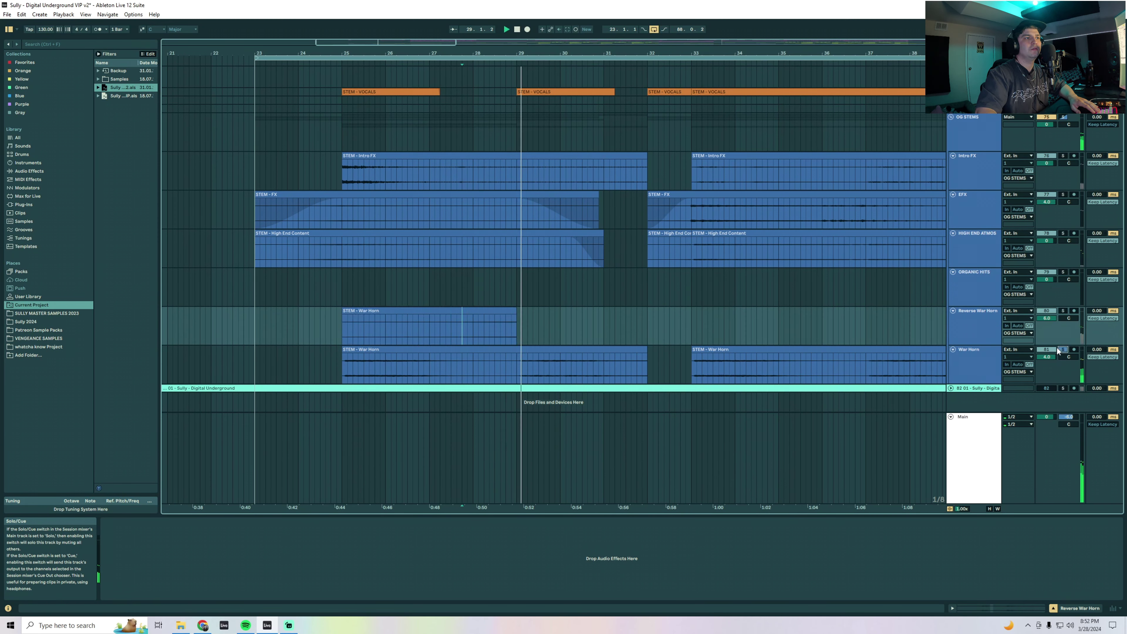
{"action": "left_click_drag", "start_coordinate": [520, 368], "coordinate": [659, 352]}
{"action": "key", "text": "space"}
{"action": "scroll", "coordinate": [850, 335], "scroll_direction": "up", "scroll_amount": 3}
{"action": "scroll", "coordinate": [850, 335], "scroll_direction": "down", "scroll_amount": 3}
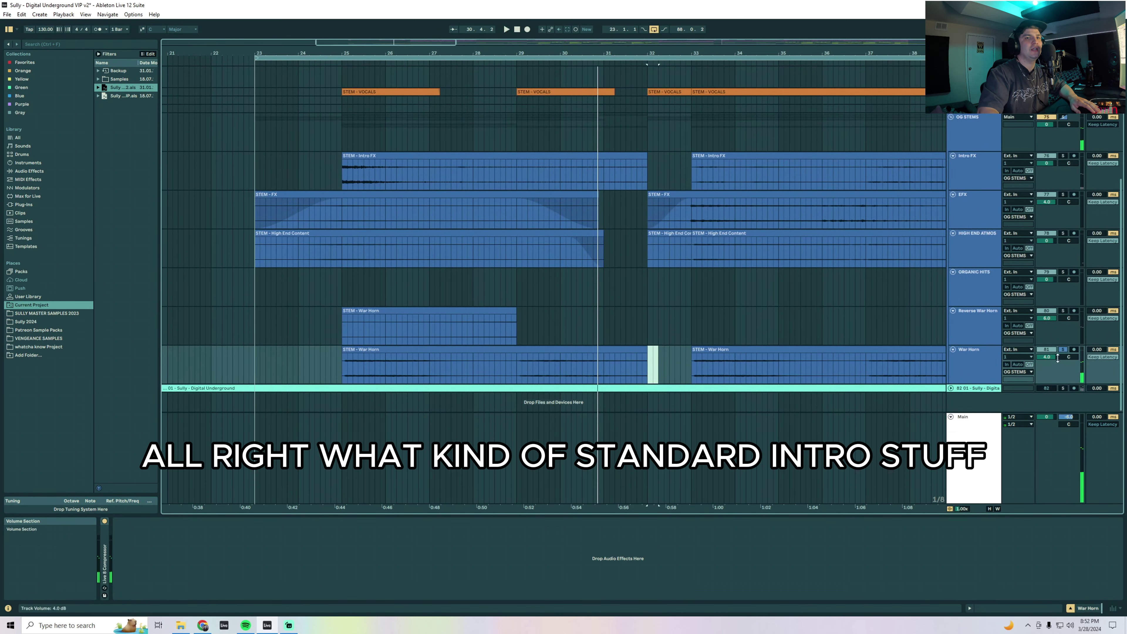
Play the Atmosphere Stem track in solo from bar 25, highlighting its clips from bar 25 to 27 and bar 29 to 31
{"action": "left_click", "coordinate": [984, 352]}
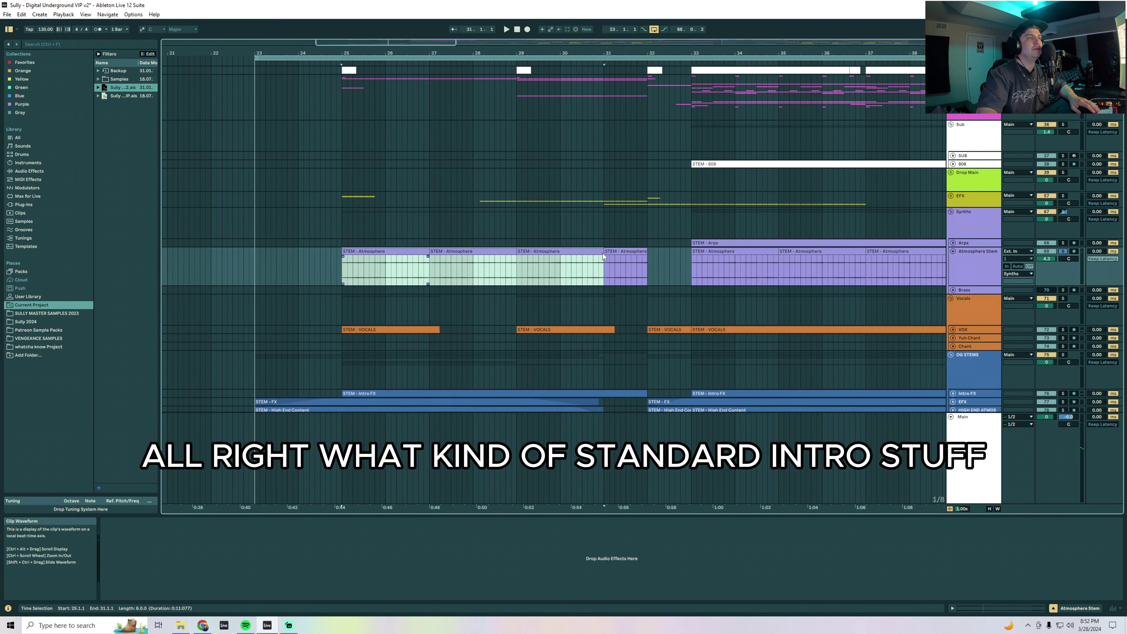
{"action": "key", "text": "space"}
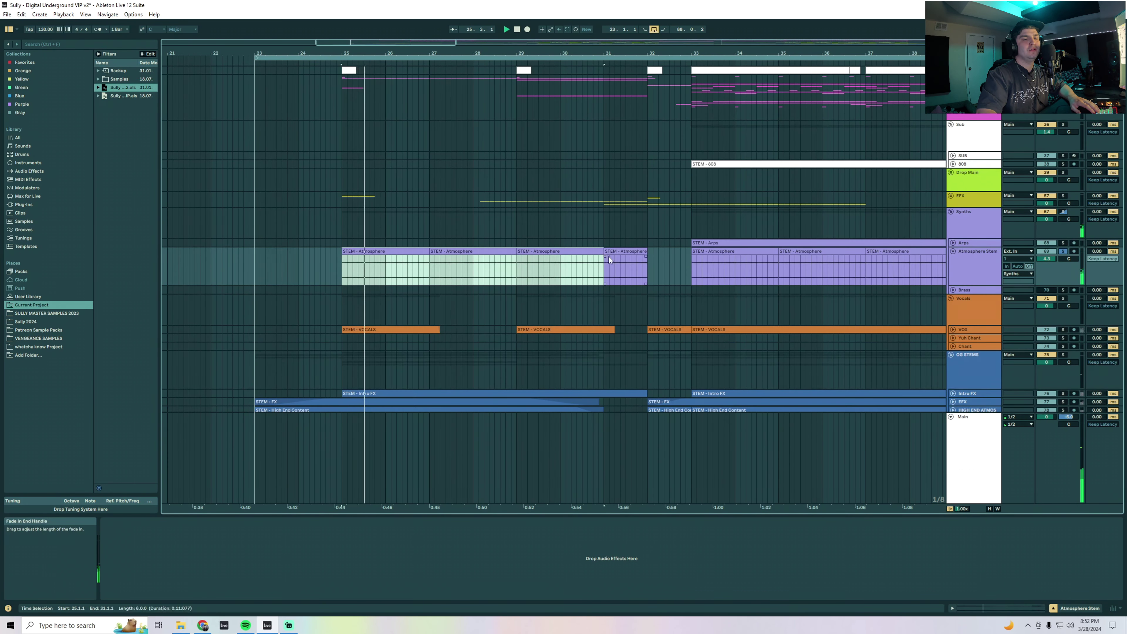
{"action": "left_click_drag", "start_coordinate": [343, 267], "coordinate": [431, 272]}
{"action": "left_click_drag", "start_coordinate": [517, 267], "coordinate": [604, 268]}
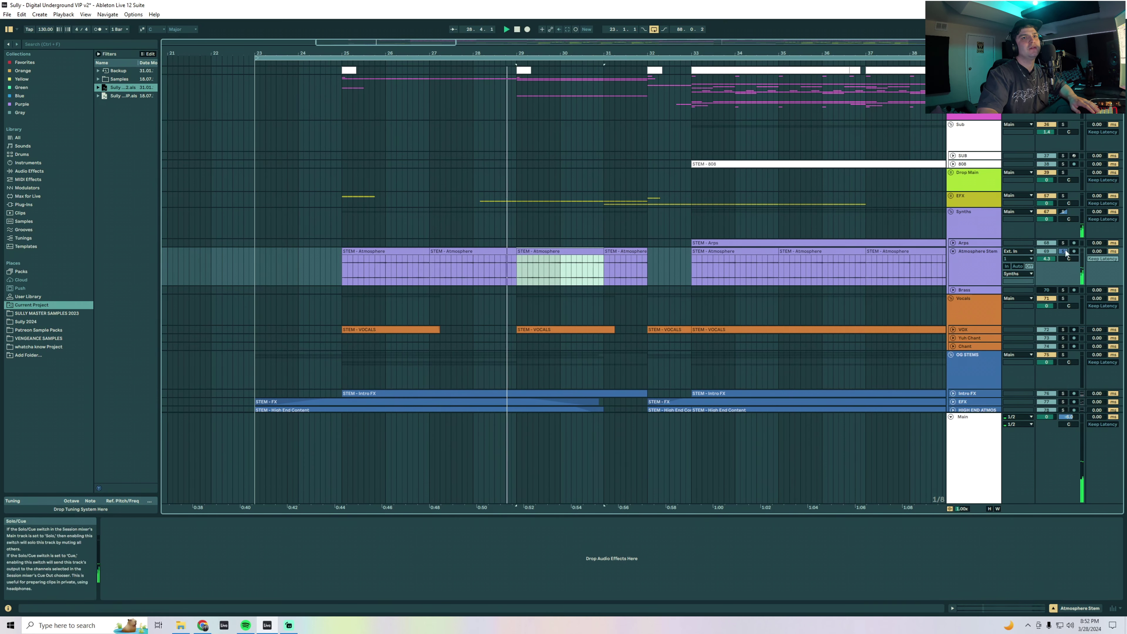
Fold the Atmosphere Stem track, unfold Arps and play the Arps stem in solo from bar 33
{"action": "left_click", "coordinate": [953, 251]}
{"action": "left_click", "coordinate": [952, 243]}
{"action": "left_click", "coordinate": [799, 243]}
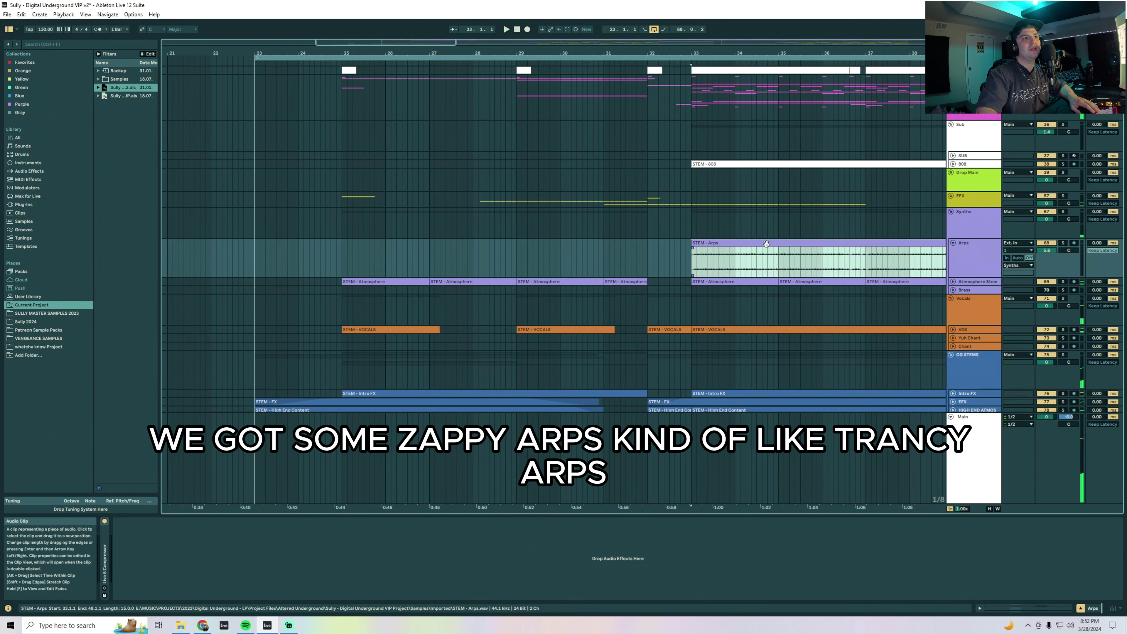
{"action": "left_click", "coordinate": [1063, 243]}
{"action": "scroll", "coordinate": [545, 264], "scroll_direction": "right", "scroll_amount": 3}
{"action": "left_click", "coordinate": [545, 264]}
{"action": "mouse_move", "coordinate": [545, 265]}
{"action": "left_mouse_down"}
{"action": "mouse_move", "coordinate": [718, 255]}
{"action": "mouse_move", "coordinate": [542, 262]}
{"action": "left_mouse_up"}
{"action": "key", "text": "space"}
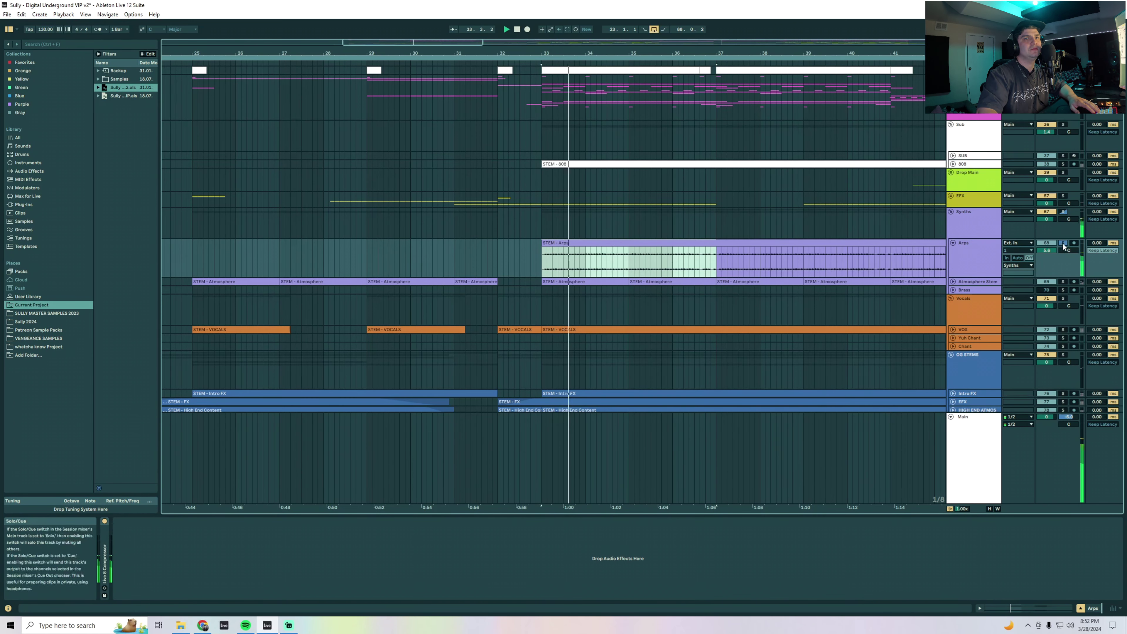
Unfold the EFX group and play the Wheel Up clip at bar 25 in solo
{"action": "left_click", "coordinate": [950, 195], "text": "alt"}
{"action": "left_click_drag", "start_coordinate": [831, 234], "coordinate": [910, 235]}
{"action": "key", "text": "space"}
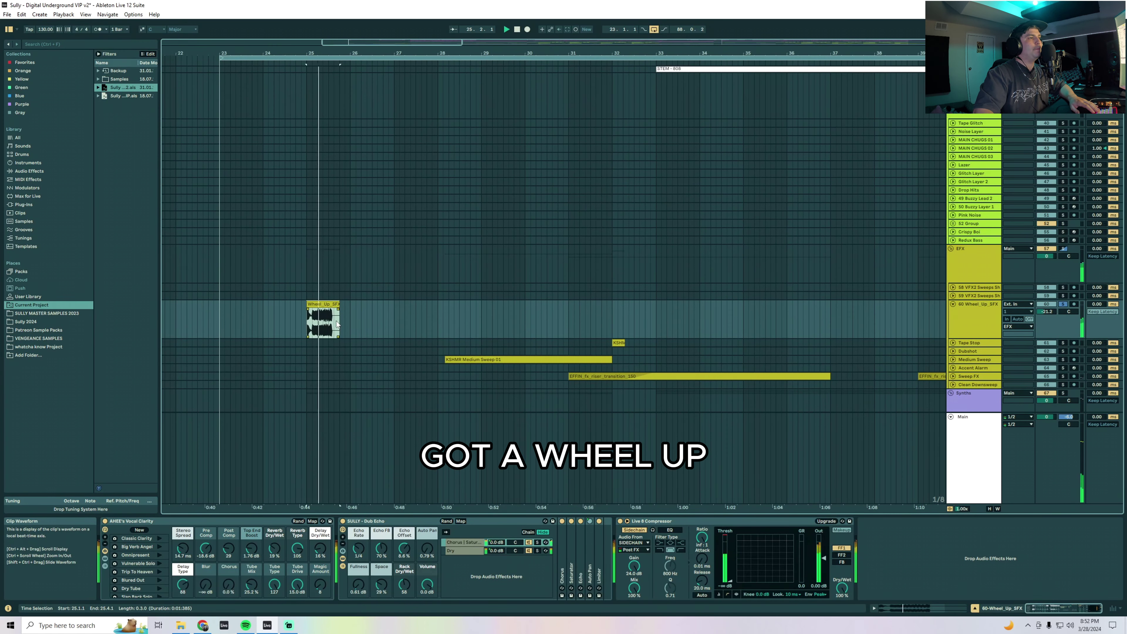
Unfold the Tape Stop and Dubshot tracks and play the tape stop clip at bar 32 in solo
{"action": "scroll", "coordinate": [866, 338], "scroll_direction": "down", "scroll_amount": 2}
{"action": "scroll", "coordinate": [866, 338], "scroll_direction": "down", "scroll_amount": 1}
{"action": "left_click", "coordinate": [952, 281]}
{"action": "left_click", "coordinate": [953, 320]}
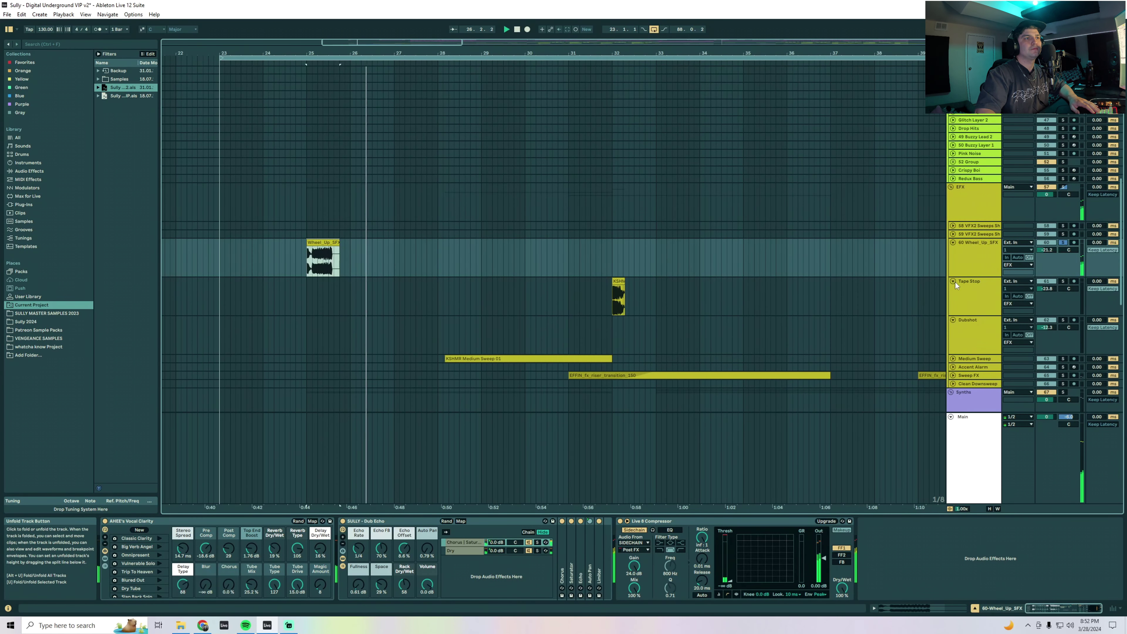
{"action": "left_click", "coordinate": [651, 312]}
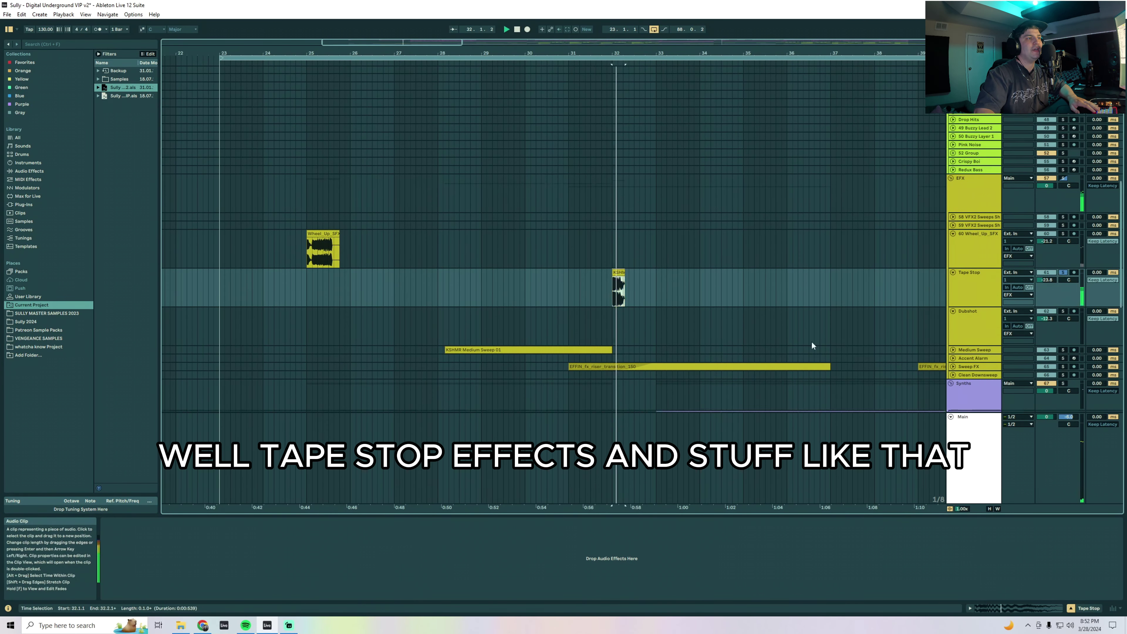
Fold the Wheel Up track and play the full, unsoloed intro from bar 25 while viewing the drum, synth and stem tracks
{"action": "scroll", "coordinate": [837, 348], "scroll_direction": "down", "scroll_amount": 1}
{"action": "left_click", "coordinate": [958, 204]}
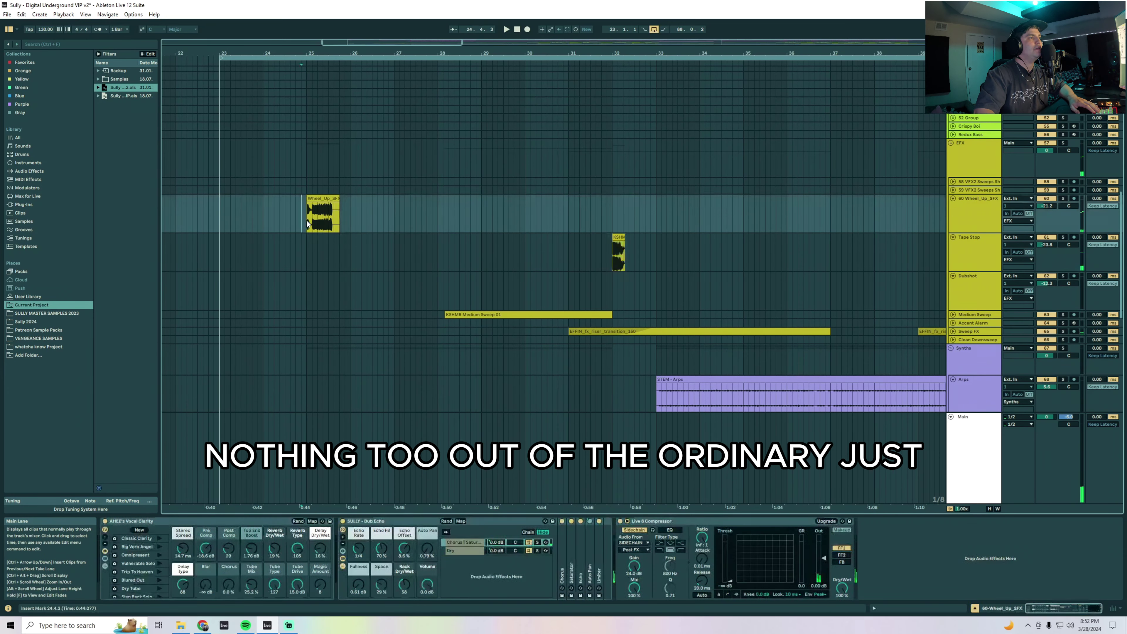
{"action": "left_click", "coordinate": [951, 199]}
{"action": "key", "text": "space"}
{"action": "scroll", "coordinate": [511, 227], "scroll_direction": "up", "scroll_amount": 10}
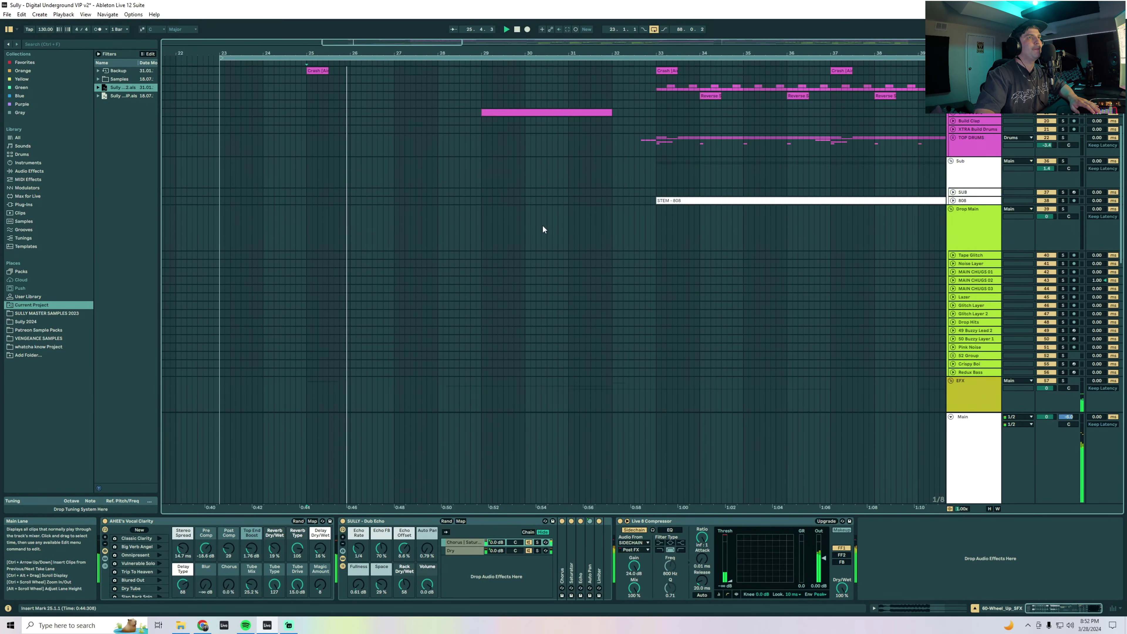
{"action": "scroll", "coordinate": [554, 235], "scroll_direction": "down", "scroll_amount": 10}
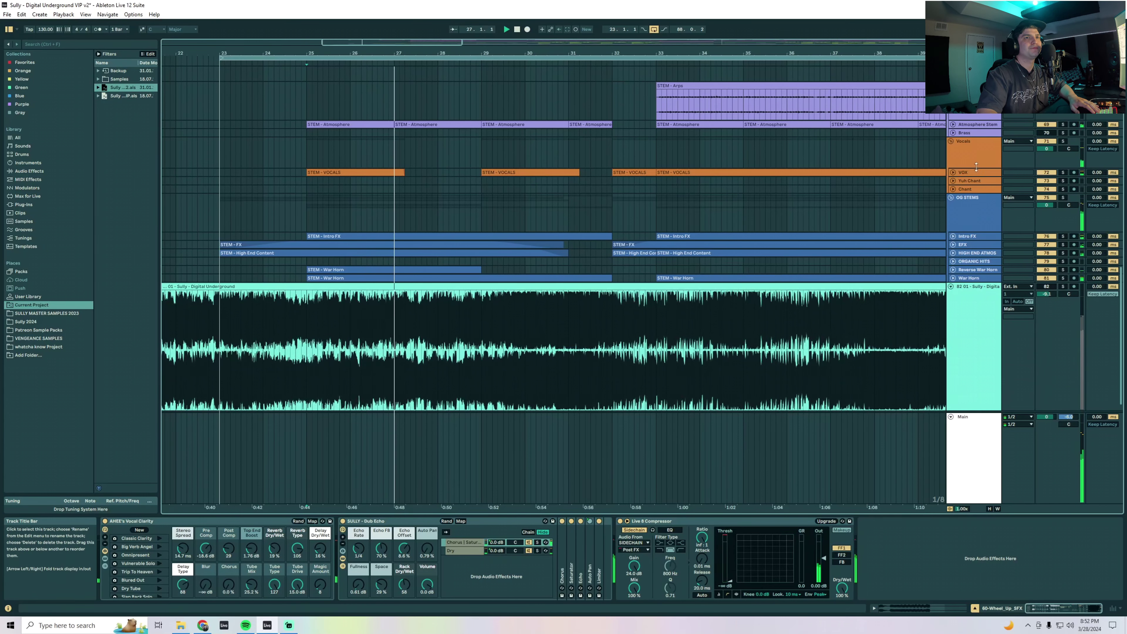
Unfold the VOX track to show the intro vocal stems, and select the HIGH END ATMOS track
{"action": "left_click", "coordinate": [953, 172]}
{"action": "left_click", "coordinate": [975, 159]}
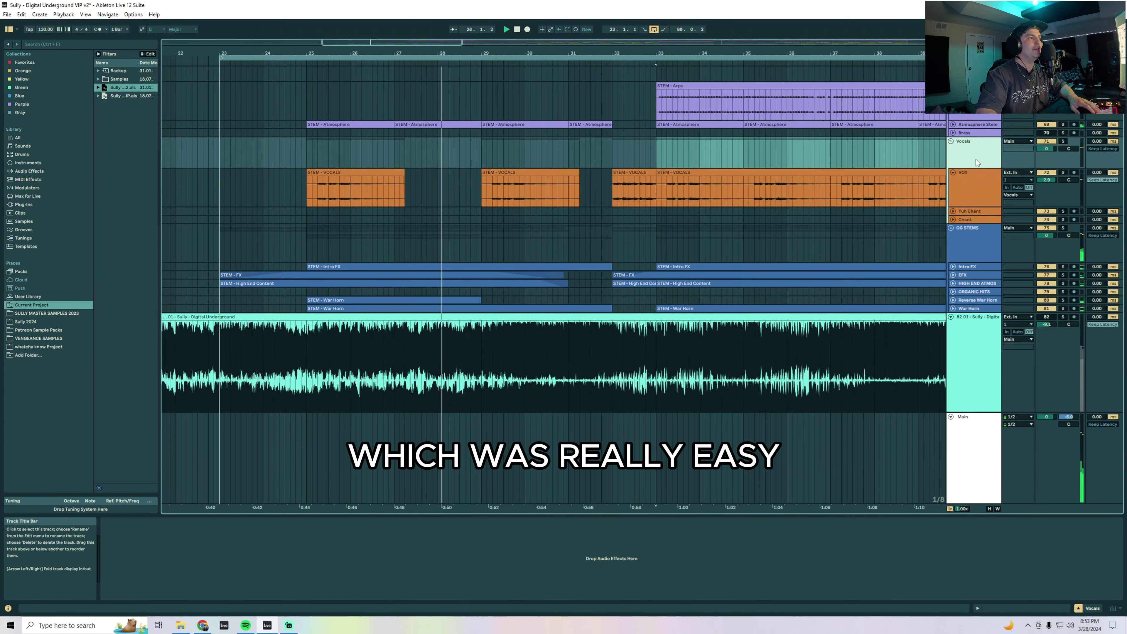
{"action": "scroll", "coordinate": [975, 159], "scroll_direction": "up", "scroll_amount": 3}
{"action": "left_click", "coordinate": [970, 327]}
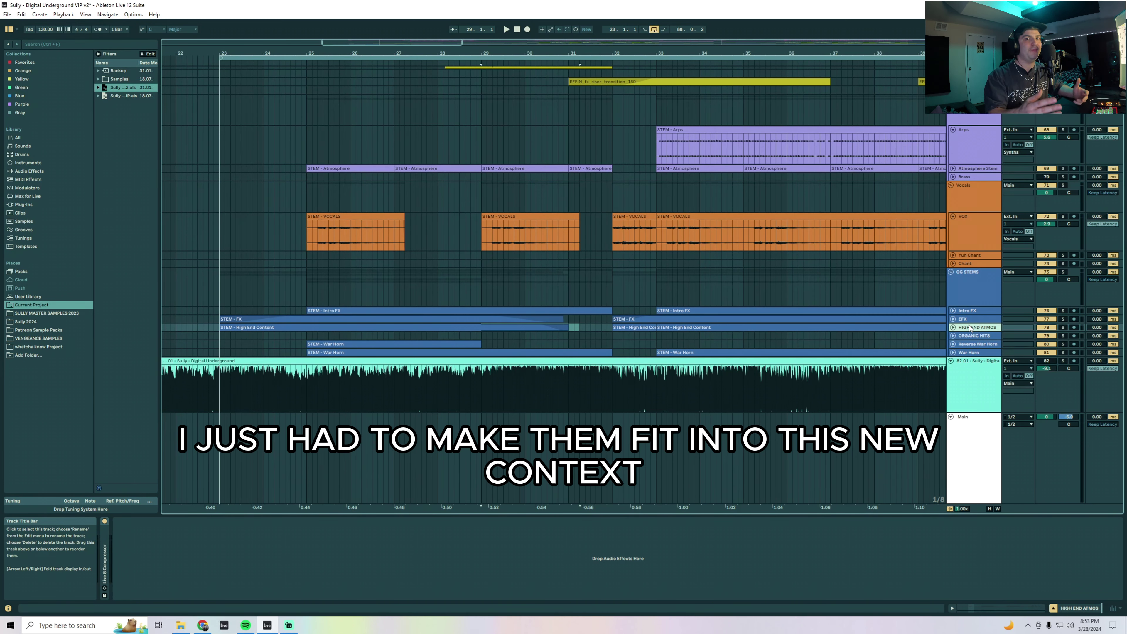
Fold the VOX track, play the intro drums from bar 25 and solo the Soft Kick track
{"action": "left_click", "coordinate": [953, 216]}
{"action": "scroll", "coordinate": [953, 215], "scroll_direction": "up", "scroll_amount": 2}
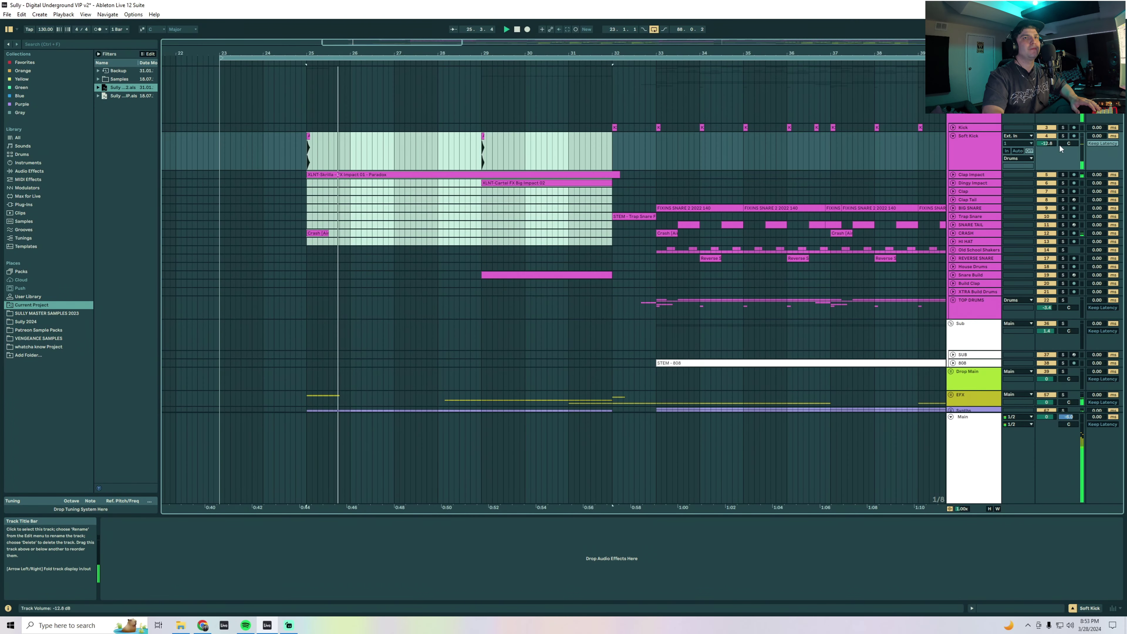
{"action": "left_click", "coordinate": [1062, 135]}
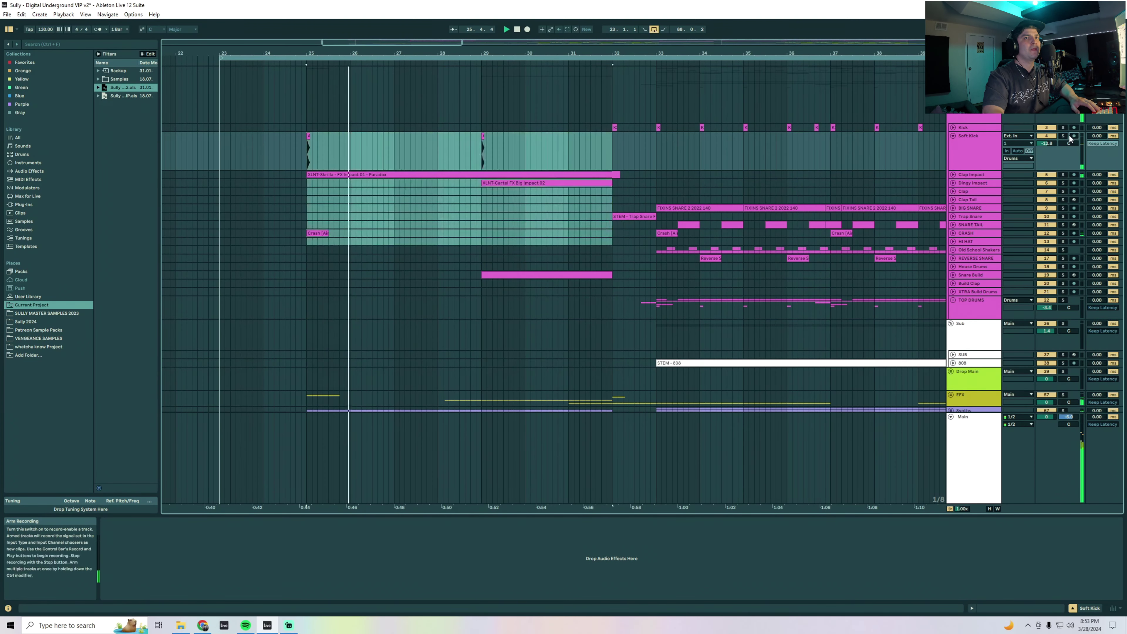
Unfold the Clap Impact track, add it to the solo and replay the section
{"action": "left_click", "coordinate": [952, 175]}
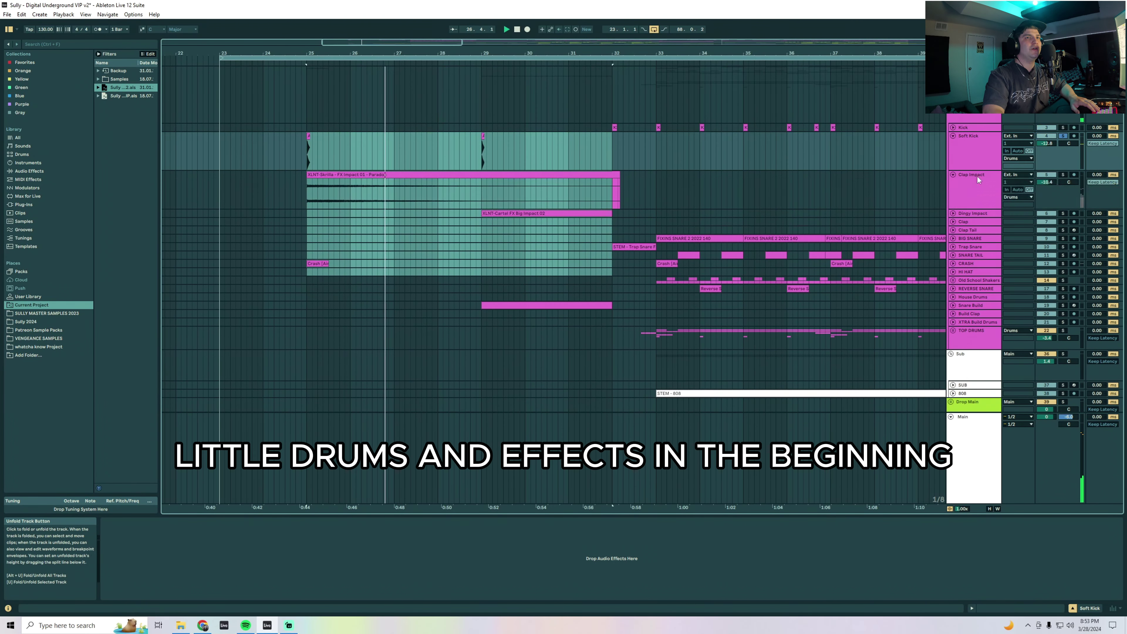
{"action": "left_click", "coordinate": [1062, 174]}
{"action": "key", "text": "space"}
{"action": "key", "text": "space"}
Add the Dingy Impact track to the solo, play its clip at bar 29, and unfold the Dingy Impact and CRASH tracks
{"action": "left_click", "coordinate": [1062, 213]}
{"action": "left_click", "coordinate": [559, 214]}
{"action": "left_click", "coordinate": [952, 213]}
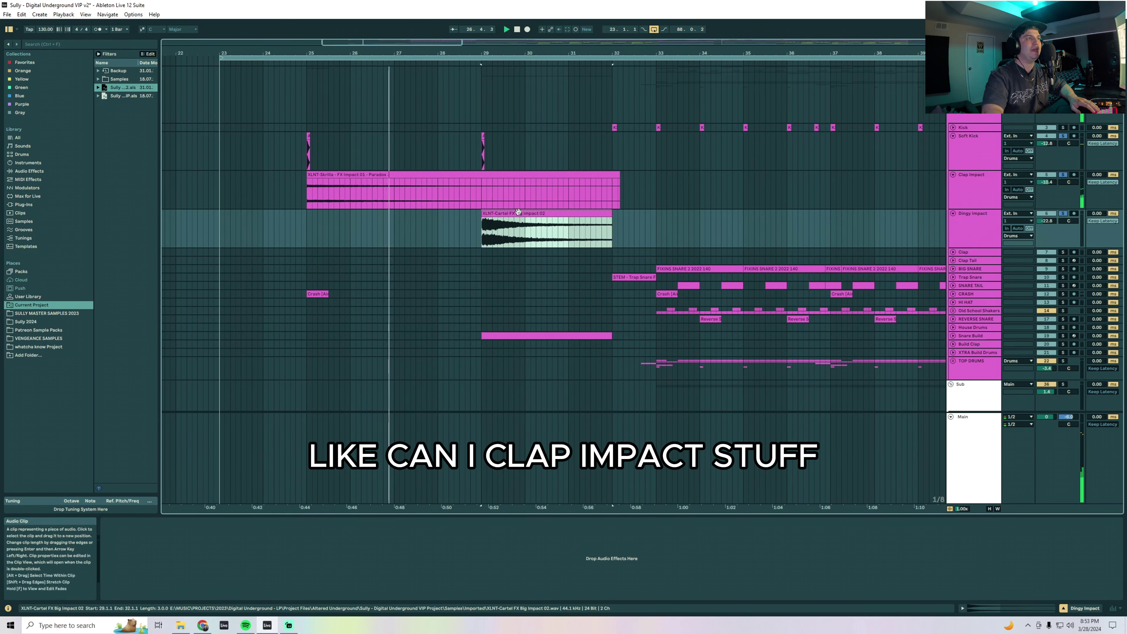
{"action": "left_click", "coordinate": [952, 294]}
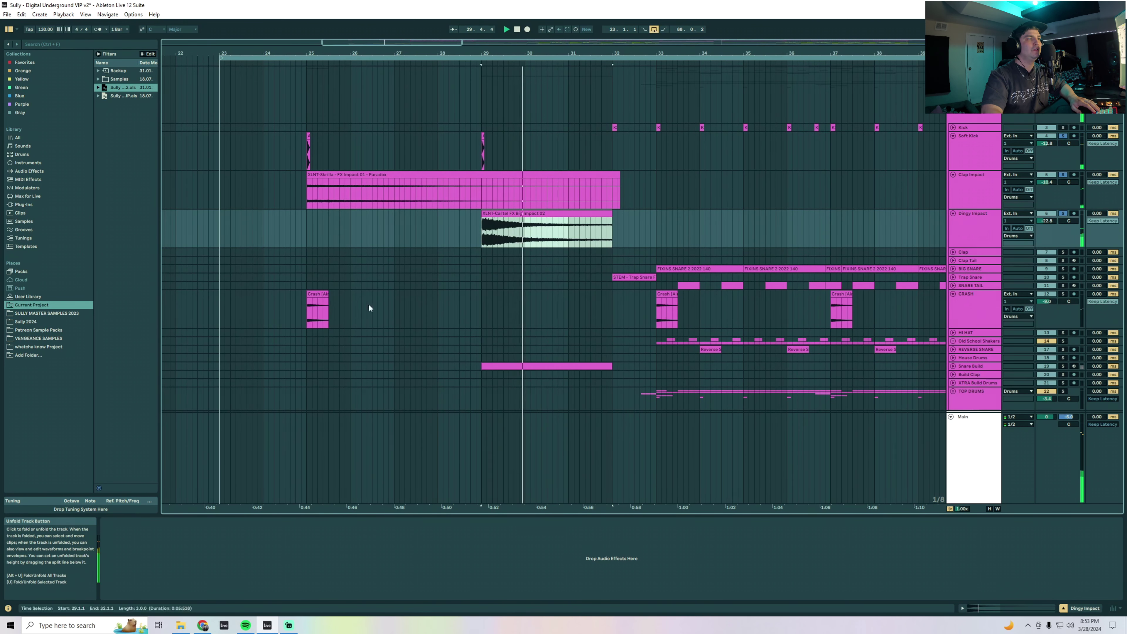
{"action": "left_click", "coordinate": [324, 307]}
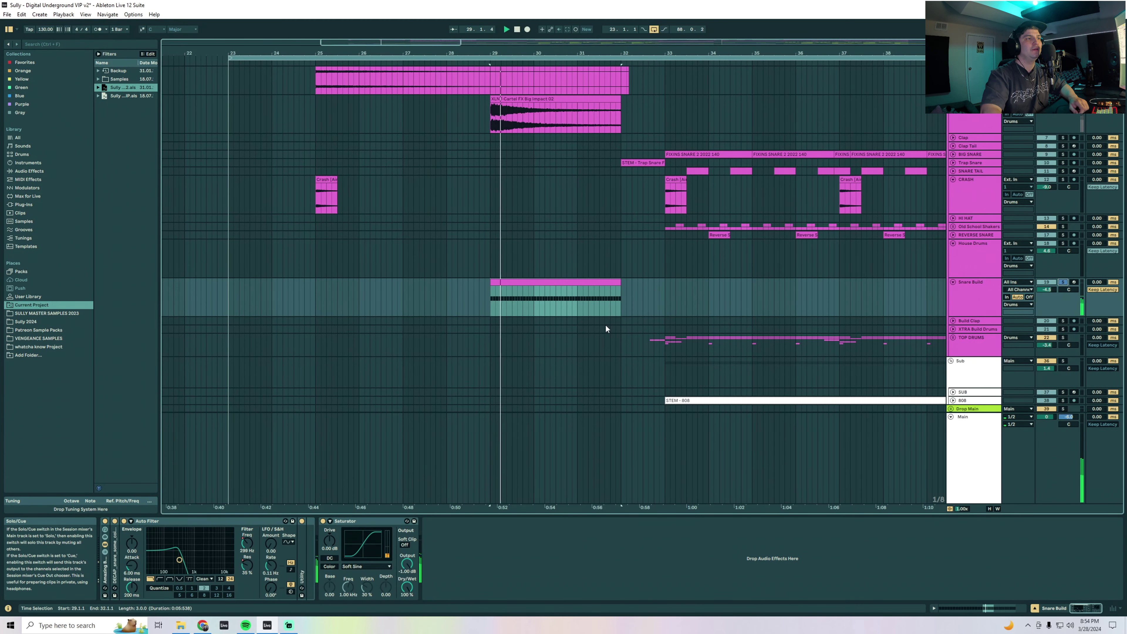
Show the Snare Build track's Auto Filter frequency automation and extend the time selection from bar 29 to bar 33
{"action": "left_click", "coordinate": [580, 284]}
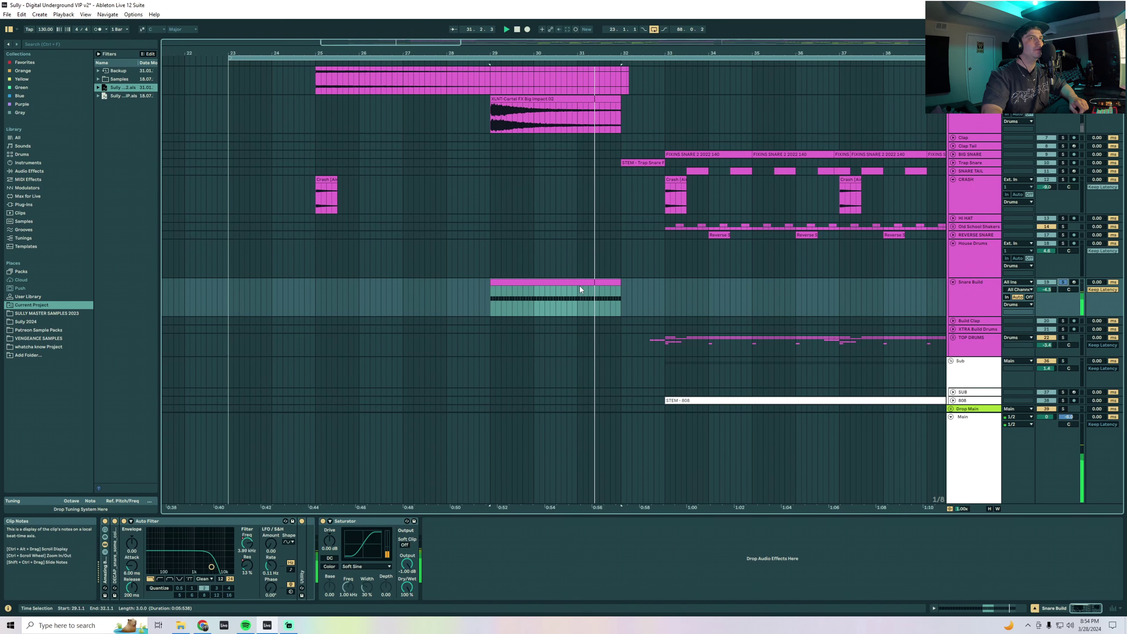
{"action": "key", "text": "a"}
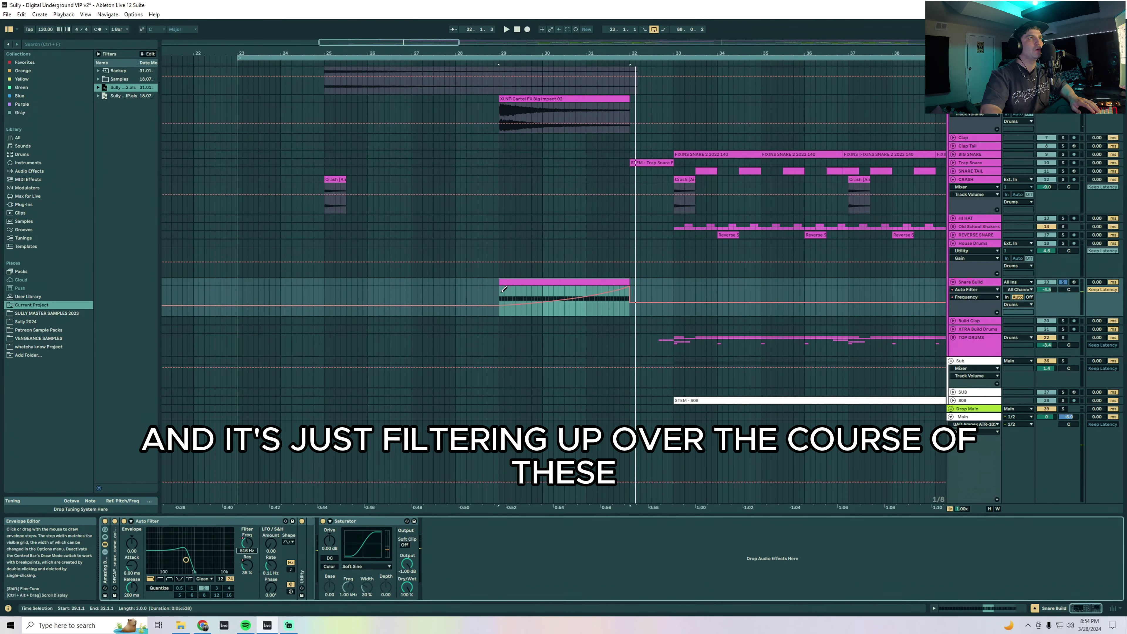
{"action": "left_click", "coordinate": [675, 279], "text": "shift"}
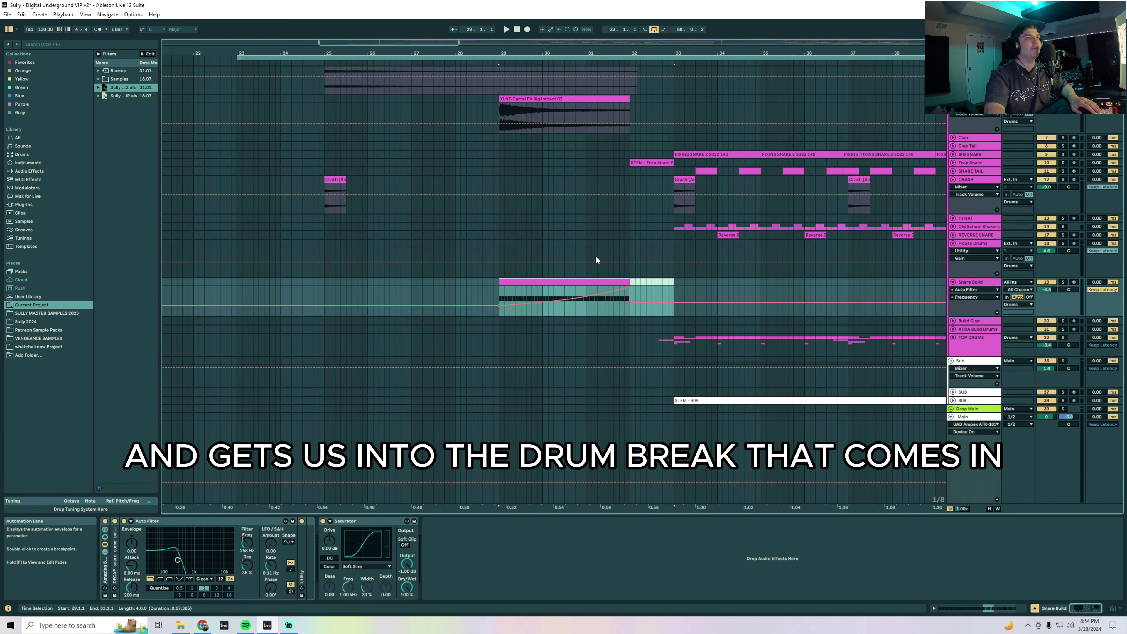
Play from bar 30 into the drum break and highlight the tracks from Kick to TOP DRUMS from bar 33 to bar 40
{"action": "left_click", "coordinate": [570, 269]}
{"action": "key", "text": "space"}
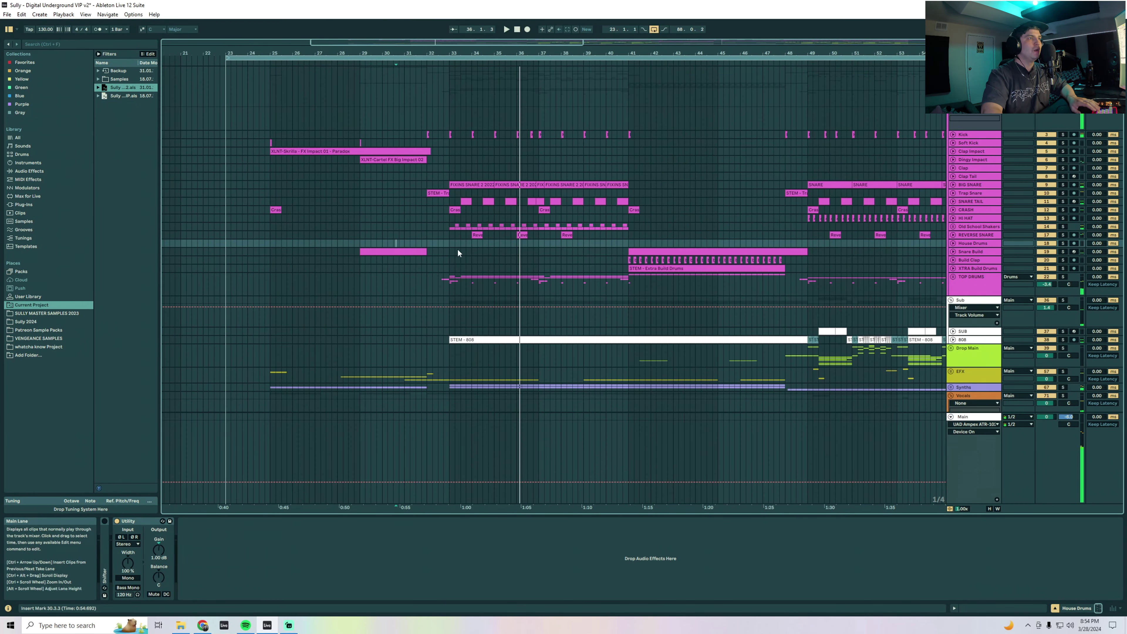
{"action": "left_click_drag", "start_coordinate": [452, 245], "coordinate": [623, 289]}
{"action": "left_click", "coordinate": [448, 134], "text": "shift"}
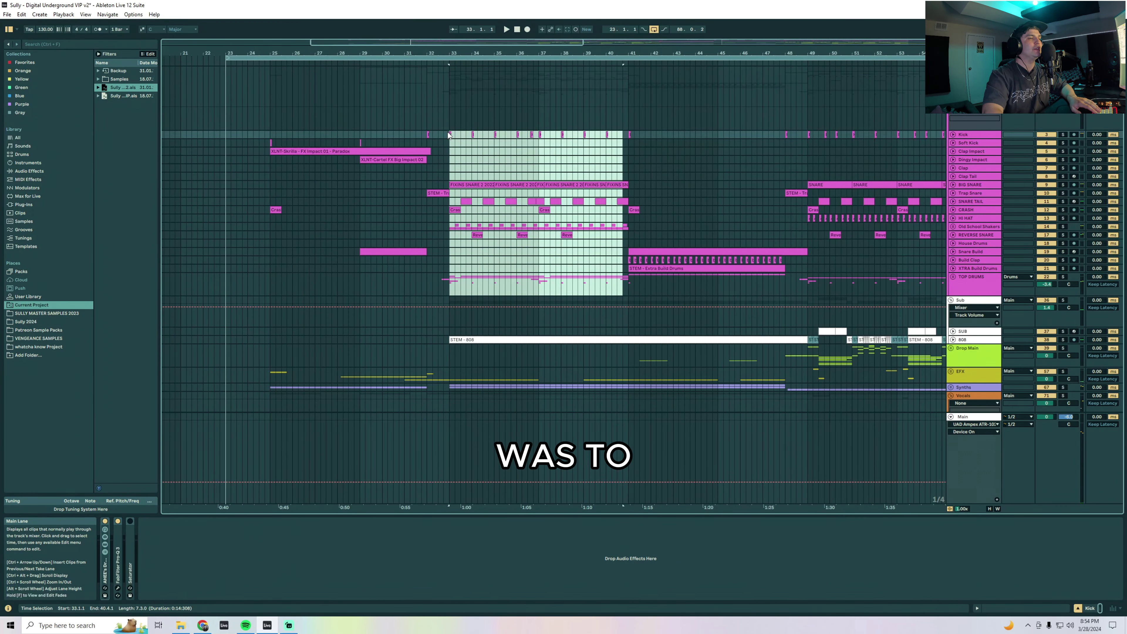
{"action": "scroll", "coordinate": [443, 131], "scroll_direction": "down", "scroll_amount": 5}
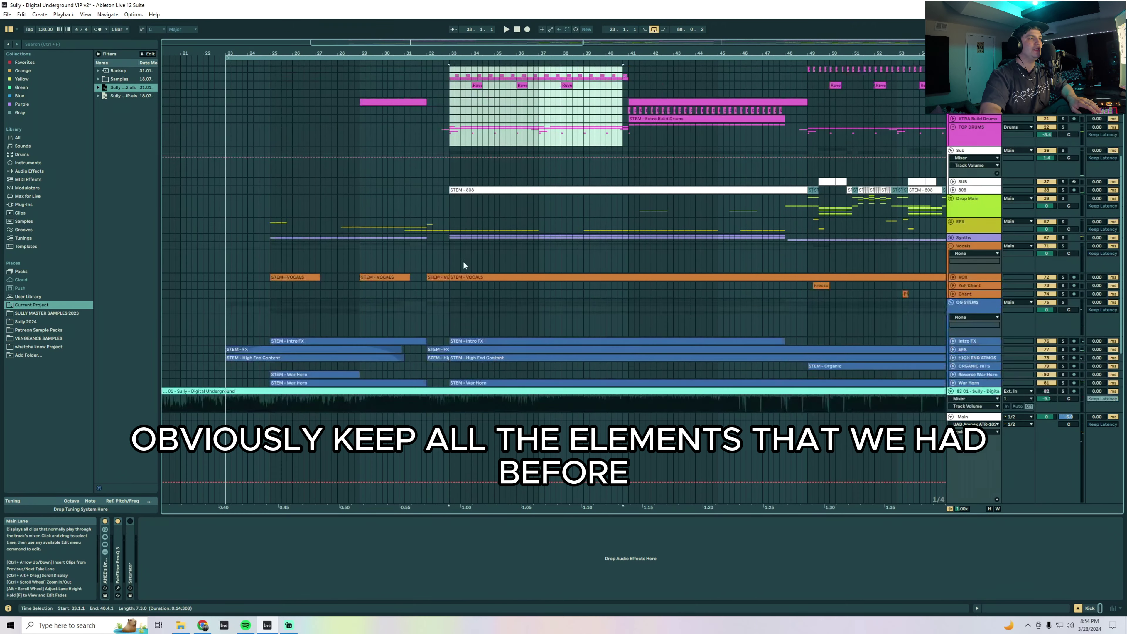
Unfold the Synths group and highlight bar 33 to bar 41 across the vocals and stems, and across the drums from Kick downwards
{"action": "left_click_drag", "start_coordinate": [452, 258], "coordinate": [627, 298]}
{"action": "left_click", "coordinate": [951, 238]}
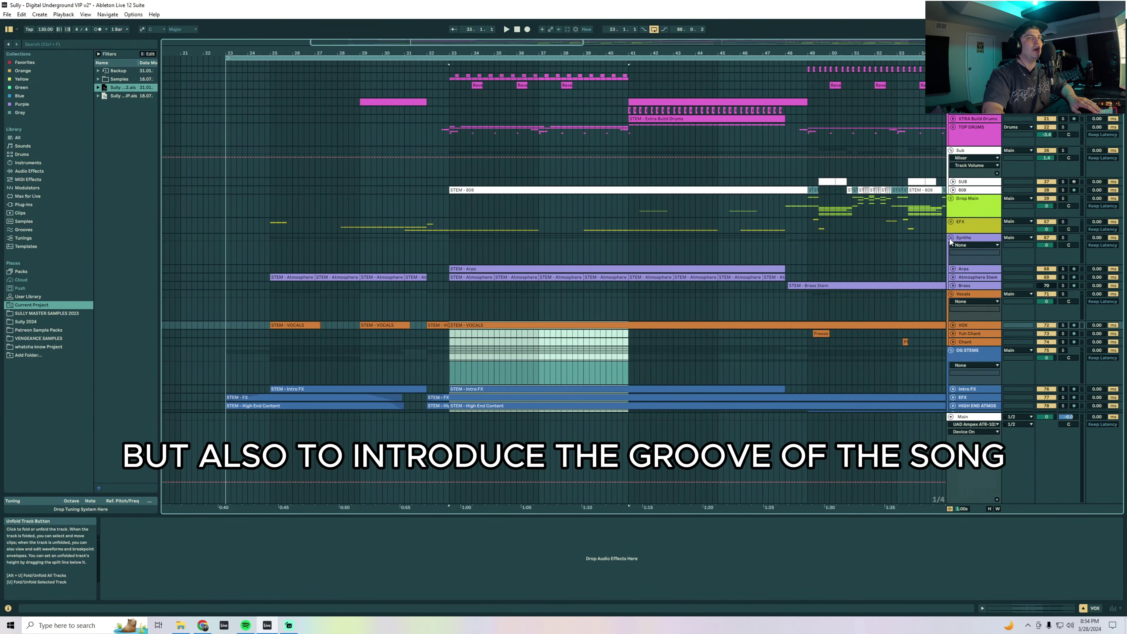
{"action": "scroll", "coordinate": [458, 203], "scroll_direction": "up", "scroll_amount": 5}
{"action": "left_click_drag", "start_coordinate": [457, 204], "coordinate": [634, 113]}
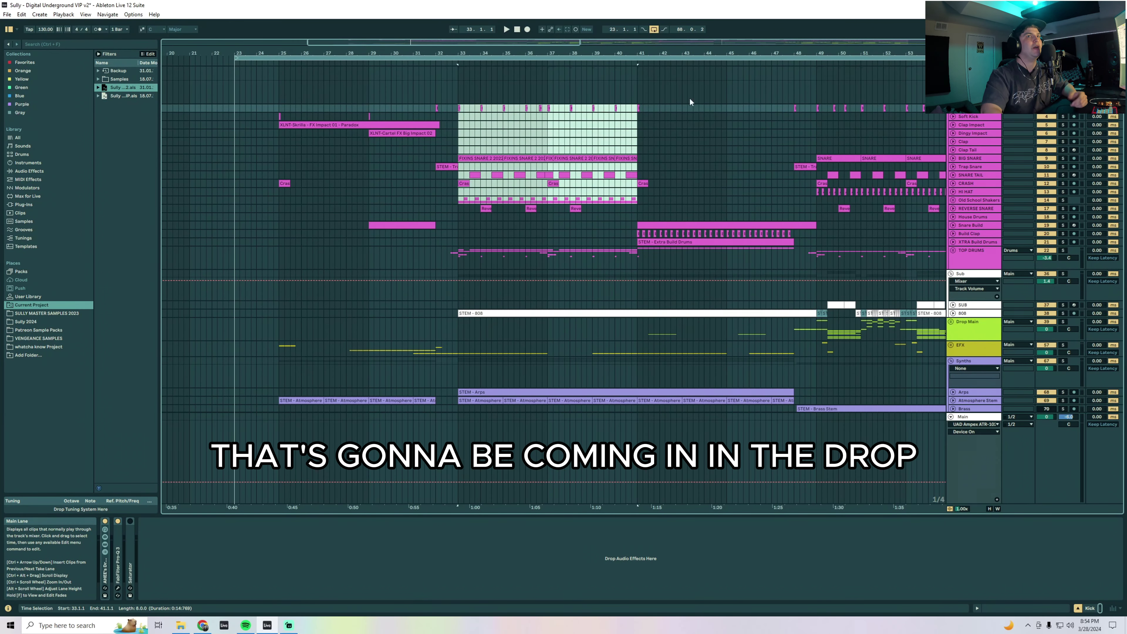
Unfold the Kick track and play the house kick clip at bar 33 up close
{"action": "key", "text": "u"}
{"action": "left_click_drag", "start_coordinate": [467, 53], "coordinate": [476, 119]}
{"action": "left_click", "coordinate": [394, 116]}
{"action": "key", "text": "space"}
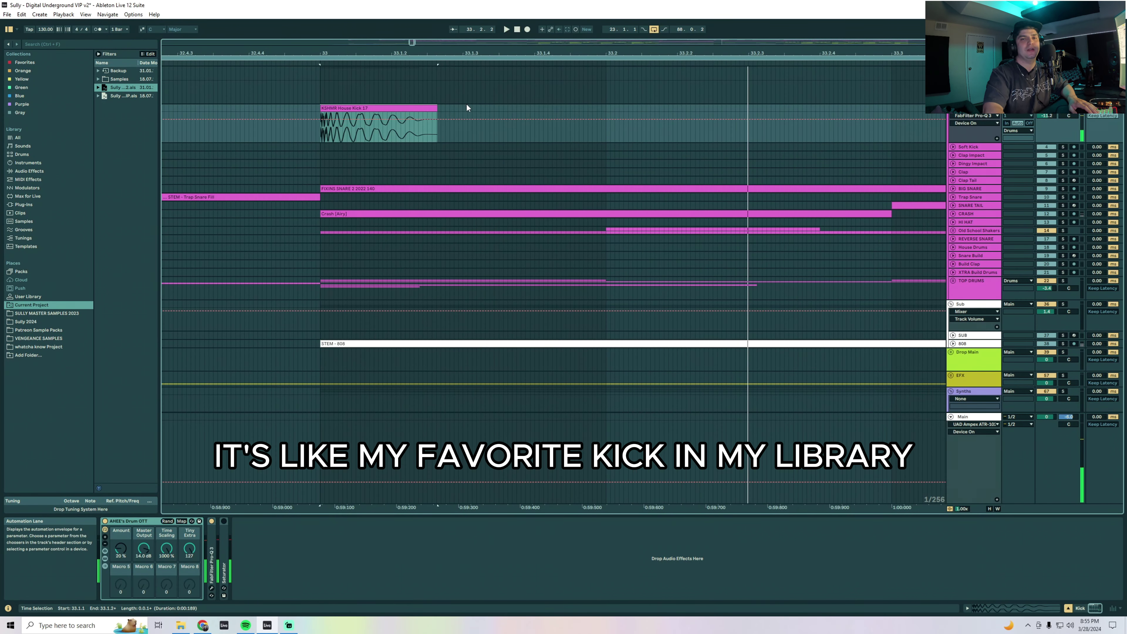
{"action": "left_click", "coordinate": [401, 107]}
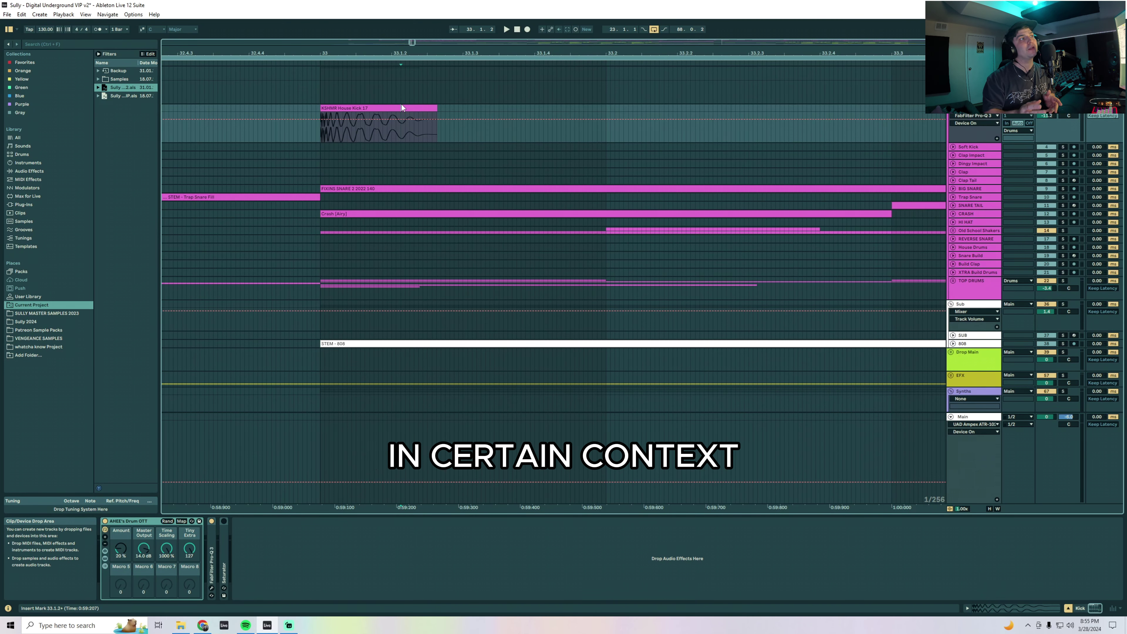
Play the big snare at bar 33.3, unfold the drum tracks and solo the Snare Tail clip beneath it
{"action": "left_click", "coordinate": [391, 108]}
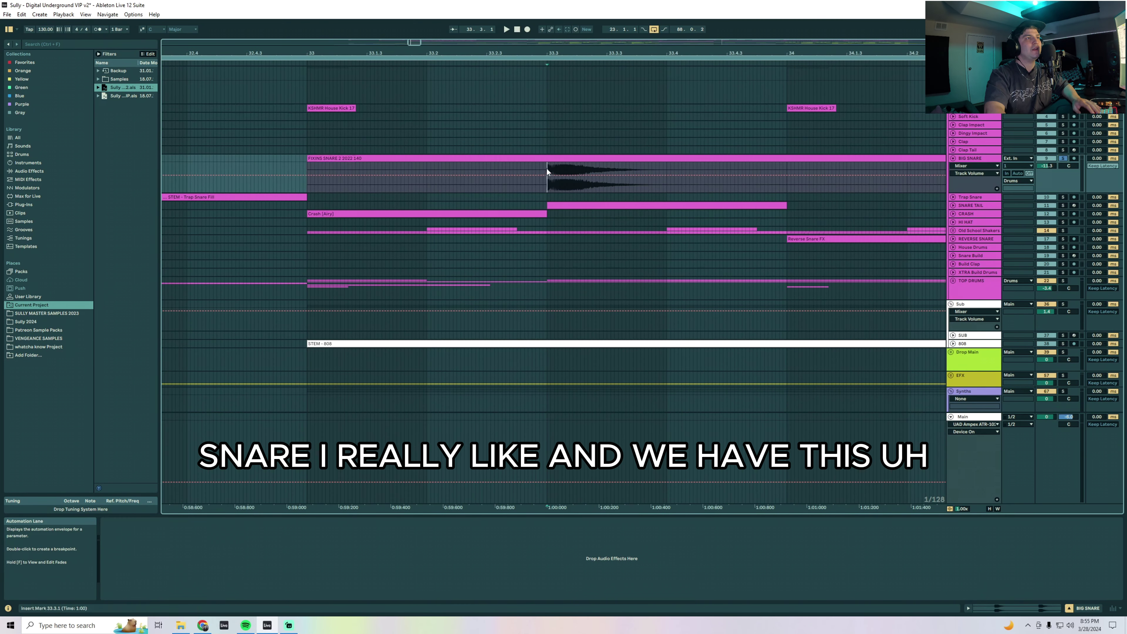
{"action": "key", "text": "space"}
{"action": "key", "text": "alt+u"}
{"action": "left_click", "coordinate": [625, 208]}
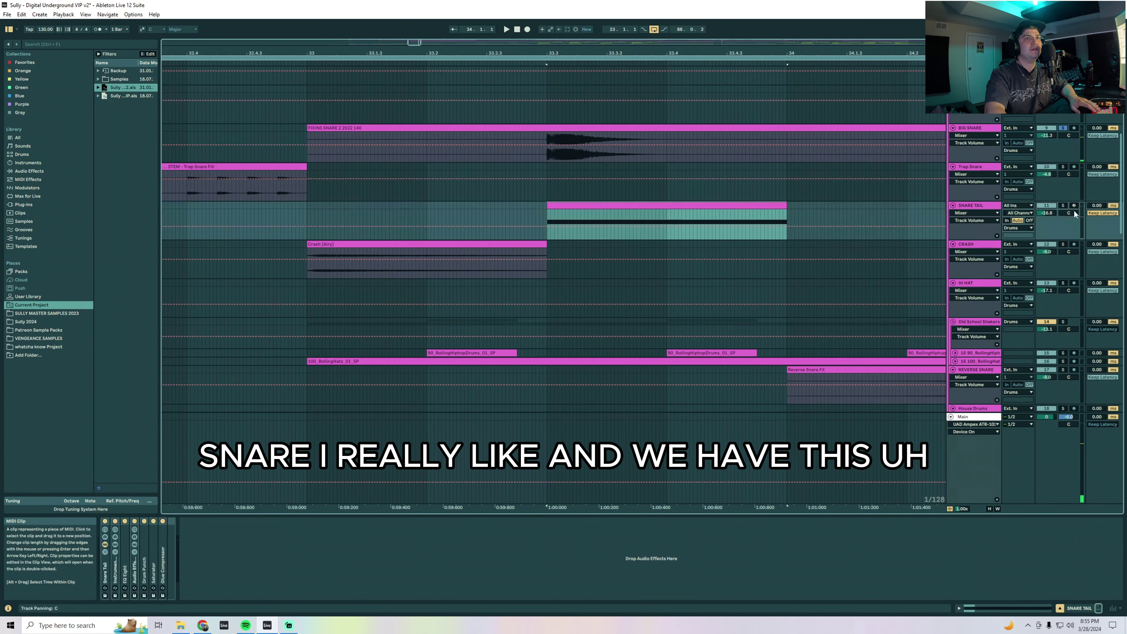
{"action": "left_click", "coordinate": [629, 215]}
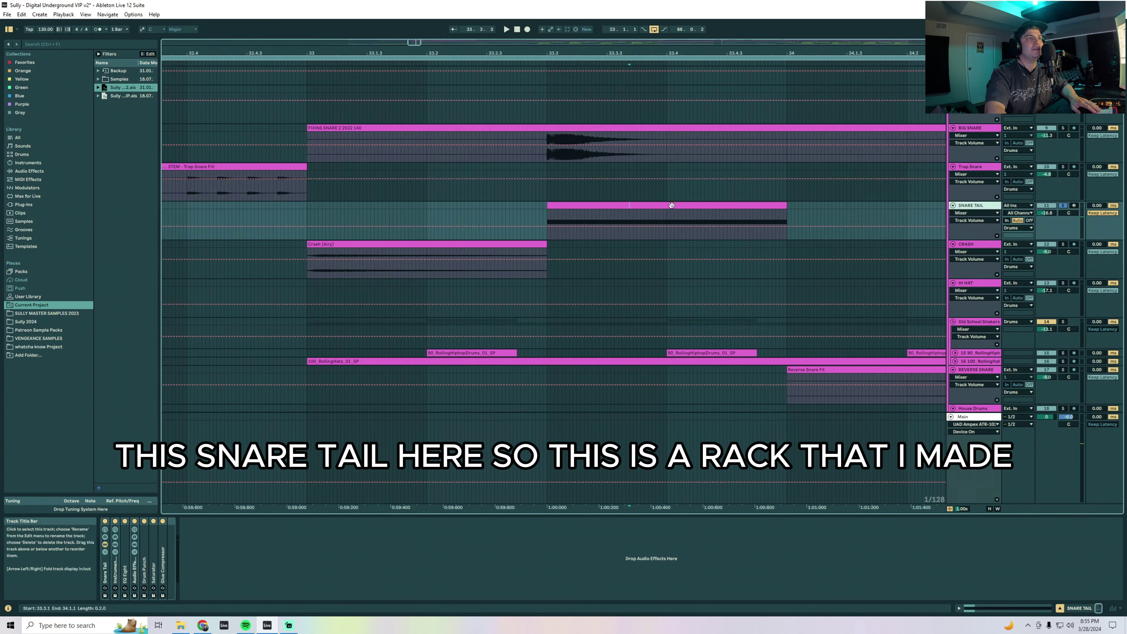
{"action": "left_click", "coordinate": [619, 203]}
Unfold the Snare Tail rack's devices and show Operator's white noise oscillator and filter envelope settings
{"action": "double_click", "coordinate": [117, 573]}
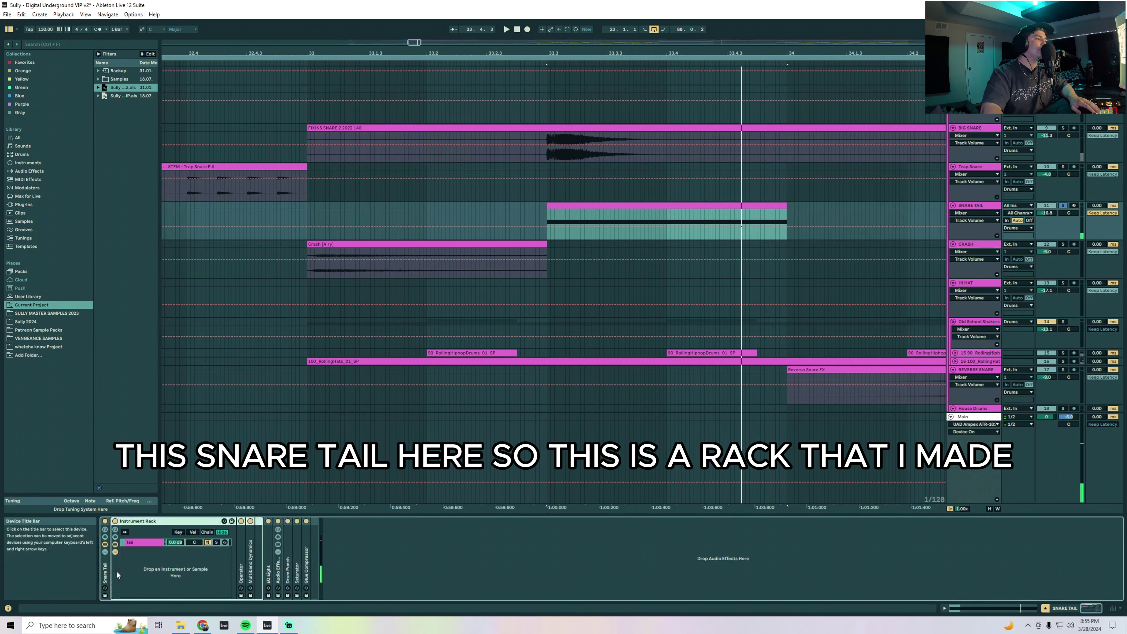
{"action": "double_click", "coordinate": [268, 568]}
{"action": "double_click", "coordinate": [241, 568]}
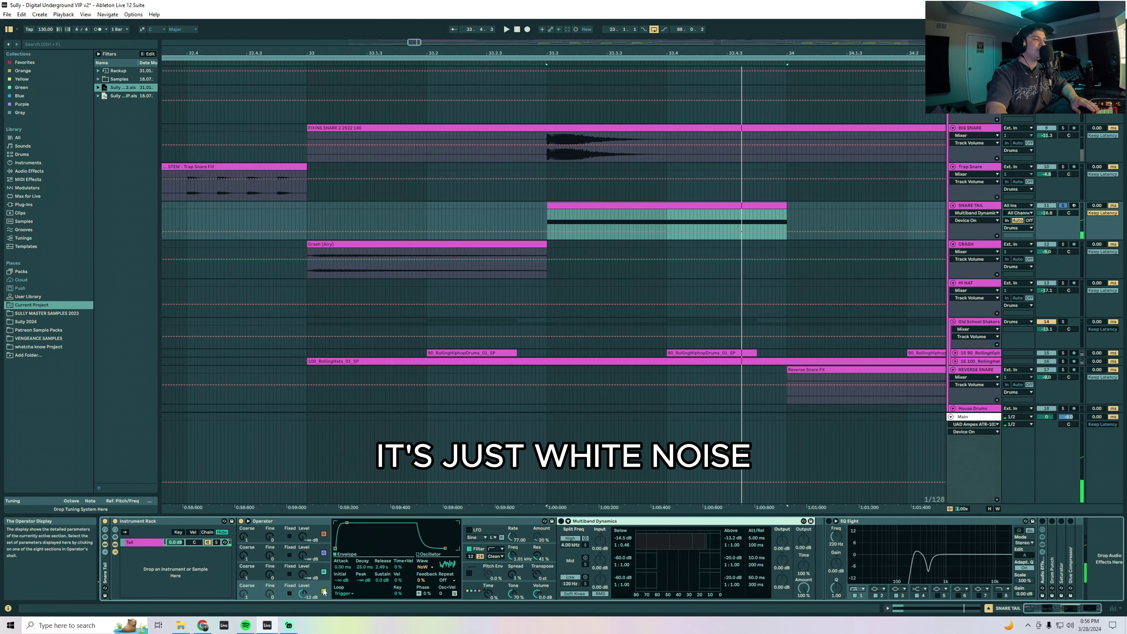
{"action": "left_click", "coordinate": [323, 592]}
{"action": "left_click", "coordinate": [482, 553]}
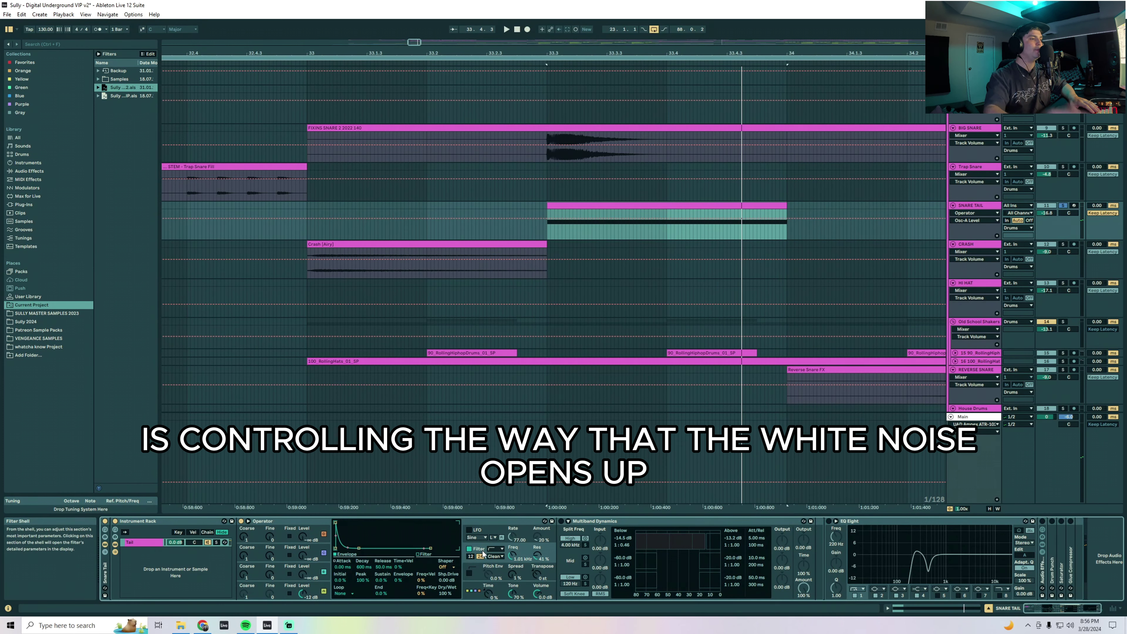
{"action": "left_click", "coordinate": [323, 592]}
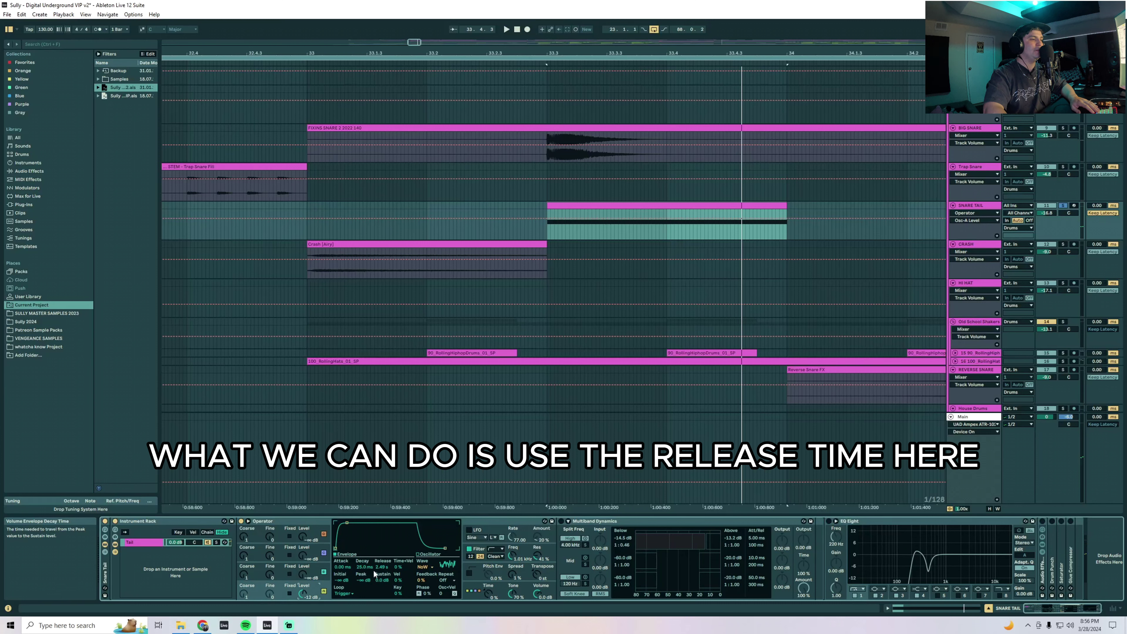
Try a different release time on Operator's noise volume envelope, undo it and play the snare tail
{"action": "mouse_move", "coordinate": [381, 569]}
{"action": "left_mouse_down"}
{"action": "mouse_move", "coordinate": [380, 588]}
{"action": "mouse_move", "coordinate": [381, 576]}
{"action": "left_mouse_up"}
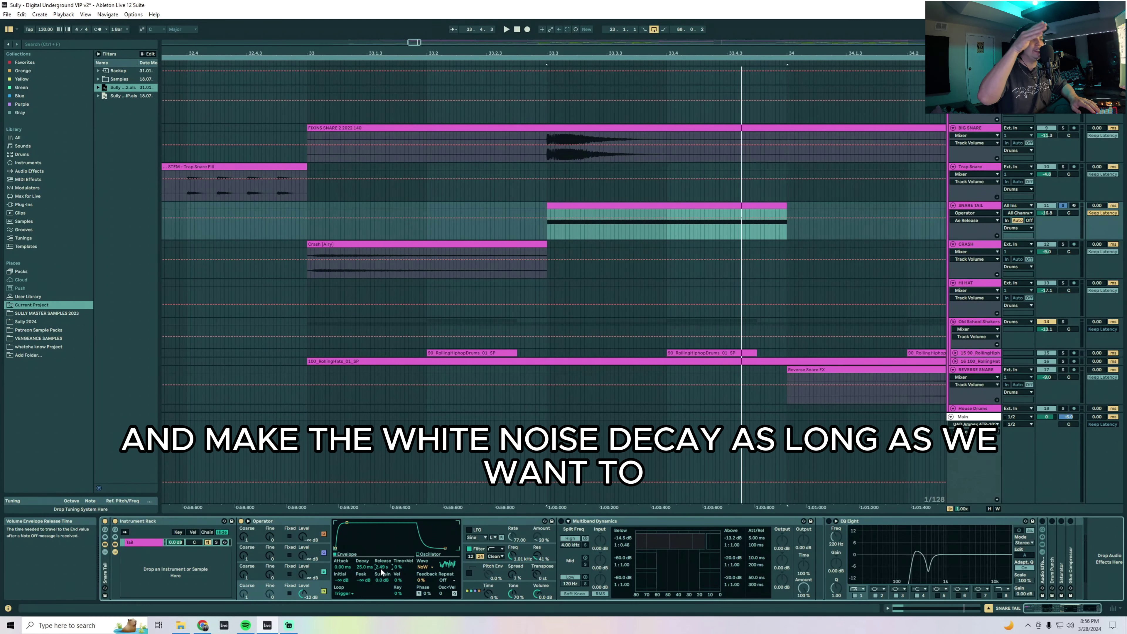
{"action": "mouse_move", "coordinate": [382, 572]}
{"action": "left_mouse_down"}
{"action": "mouse_move", "coordinate": [382, 550]}
{"action": "mouse_move", "coordinate": [382, 569]}
{"action": "left_mouse_up"}
{"action": "key", "text": "ctrl+z"}
{"action": "key", "text": "space"}
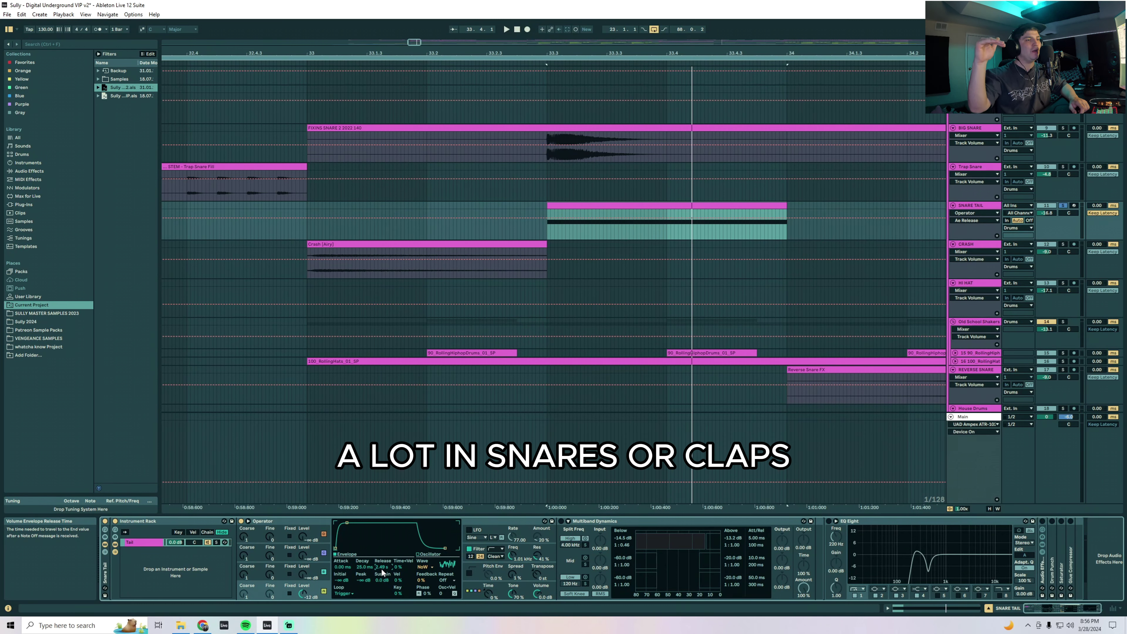
Point out the Snare Tail's track volume and audition the tail together with the main snare from bar 33.3
{"action": "left_click", "coordinate": [1062, 205]}
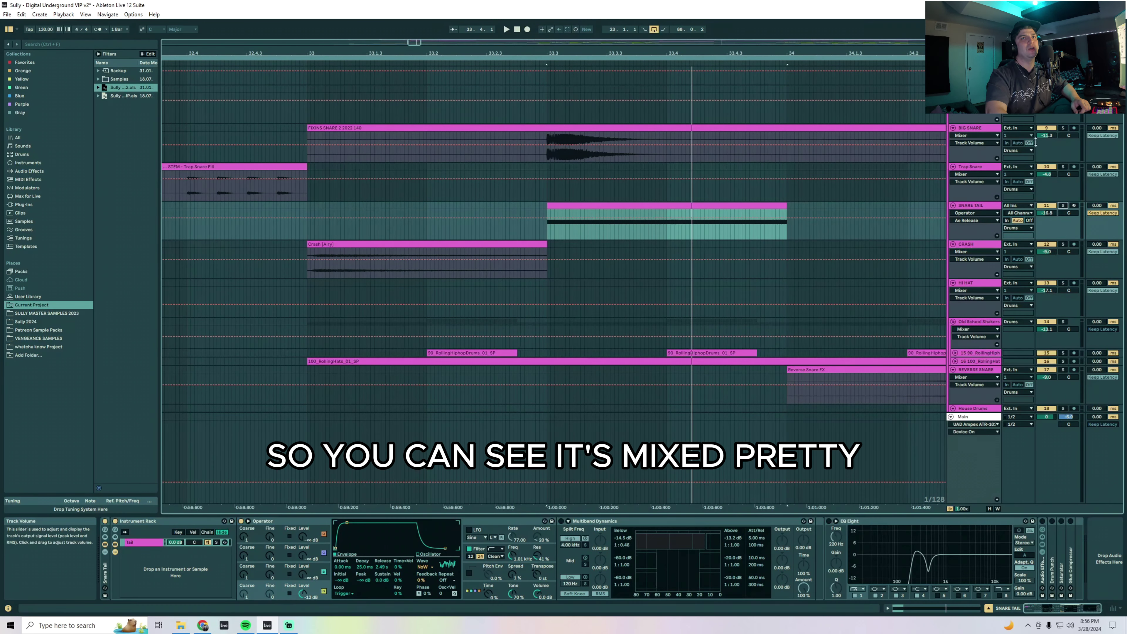
{"action": "left_click", "coordinate": [1051, 213]}
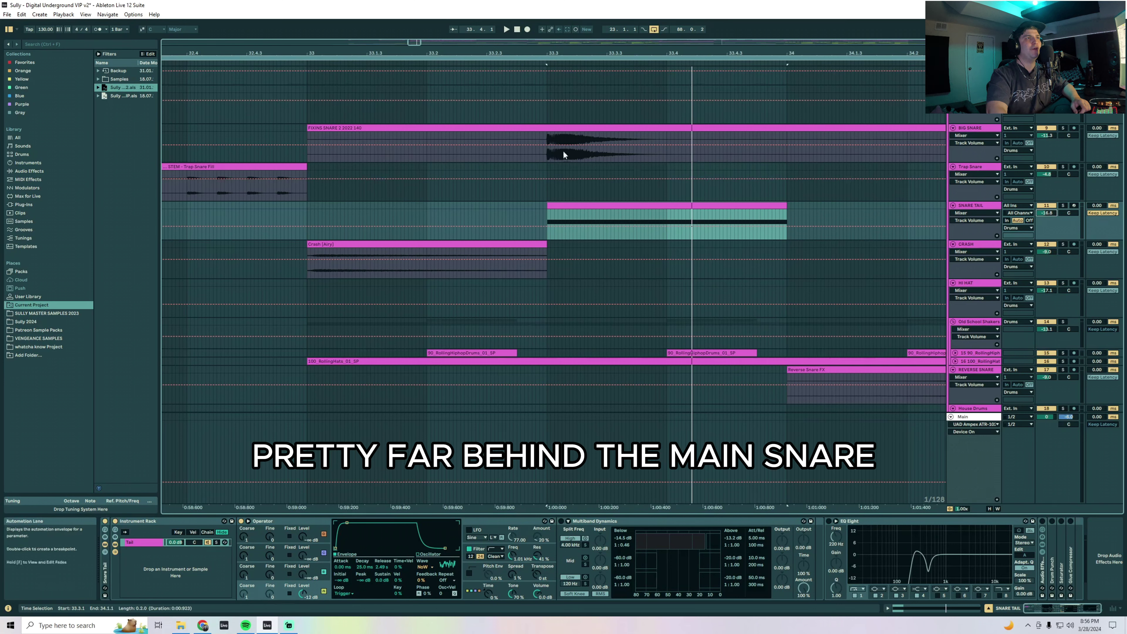
{"action": "left_click", "coordinate": [549, 152]}
{"action": "left_click", "coordinate": [1063, 206]}
{"action": "key", "text": "space"}
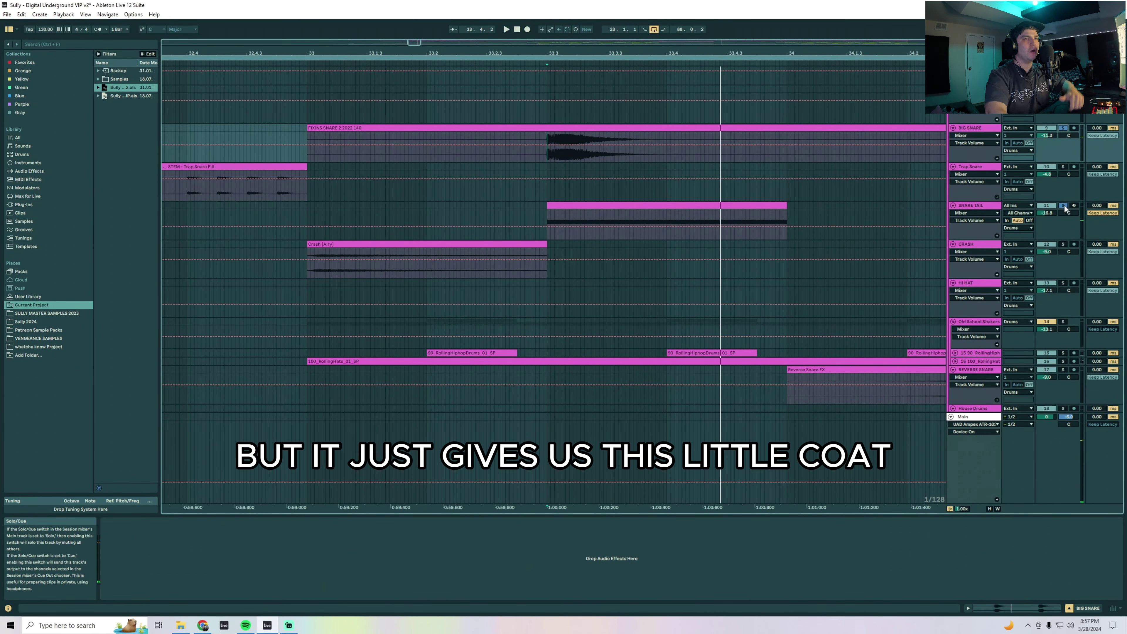
{"action": "left_click", "coordinate": [1064, 205]}
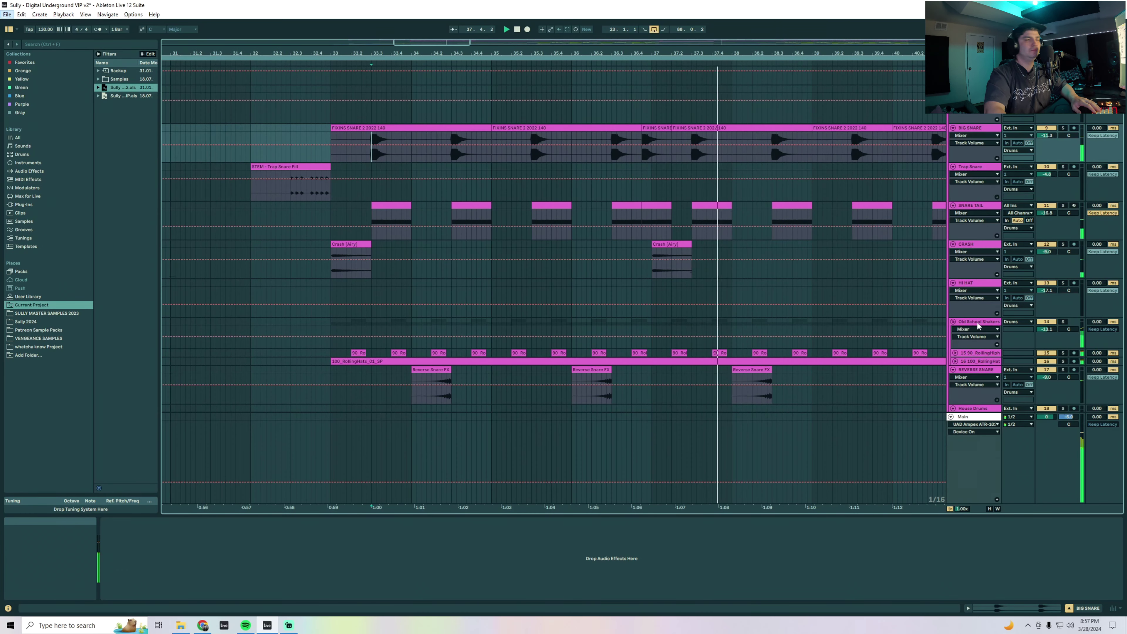
Select the Old School Shakers loops from bar 33 to bar 41 and play them
{"action": "left_click", "coordinate": [979, 326]}
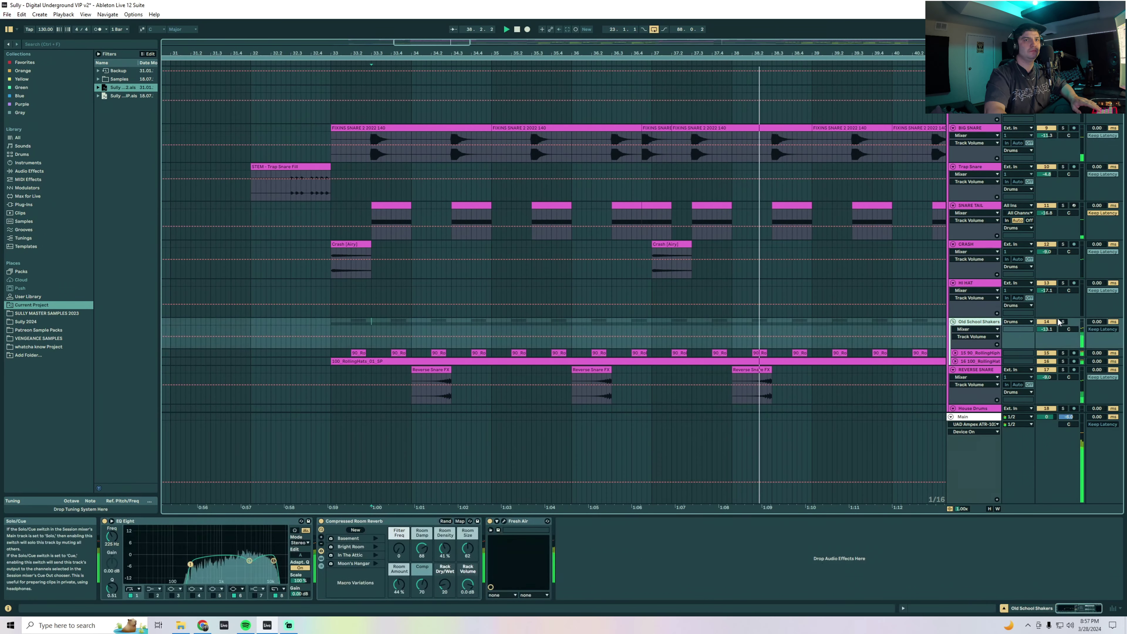
{"action": "key", "text": "space"}
{"action": "left_click_drag", "start_coordinate": [329, 351], "coordinate": [894, 353]}
{"action": "key", "text": "minus"}
{"action": "key", "text": "space"}
{"action": "key", "text": "alt+space"}
Unfold the two rolling loop tracks in Old School Shakers and play the group with its effects chain shown
{"action": "left_click", "coordinate": [976, 322]}
{"action": "left_click", "coordinate": [955, 354]}
{"action": "left_click", "coordinate": [955, 391]}
{"action": "key", "text": "space"}
{"action": "scroll", "coordinate": [664, 398], "scroll_direction": "down", "scroll_amount": 2}
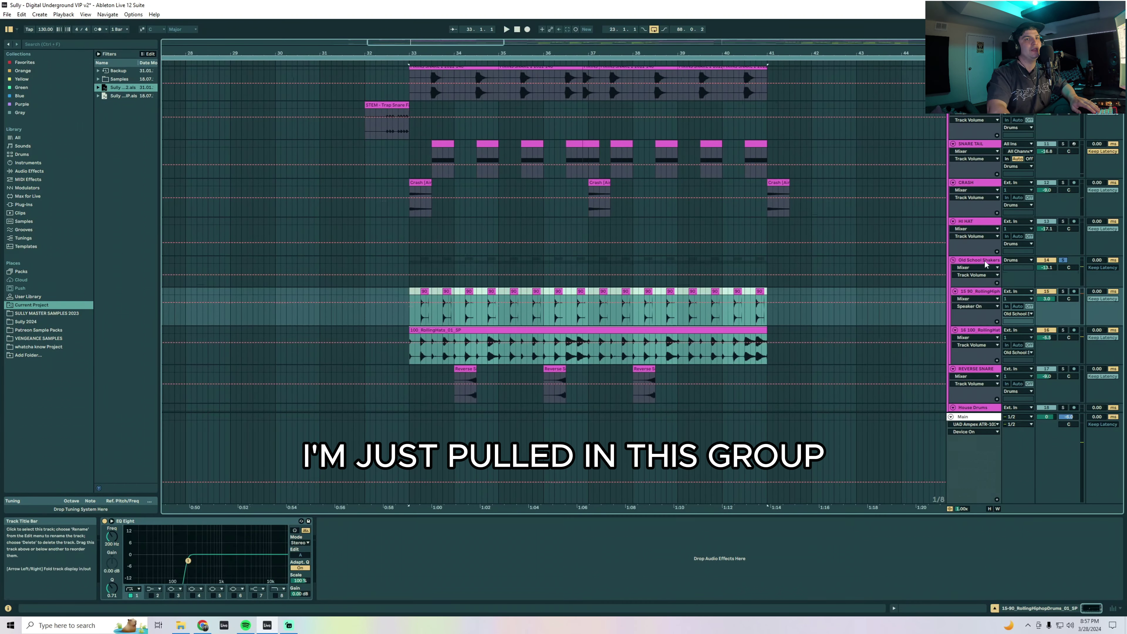
{"action": "left_click", "coordinate": [984, 264]}
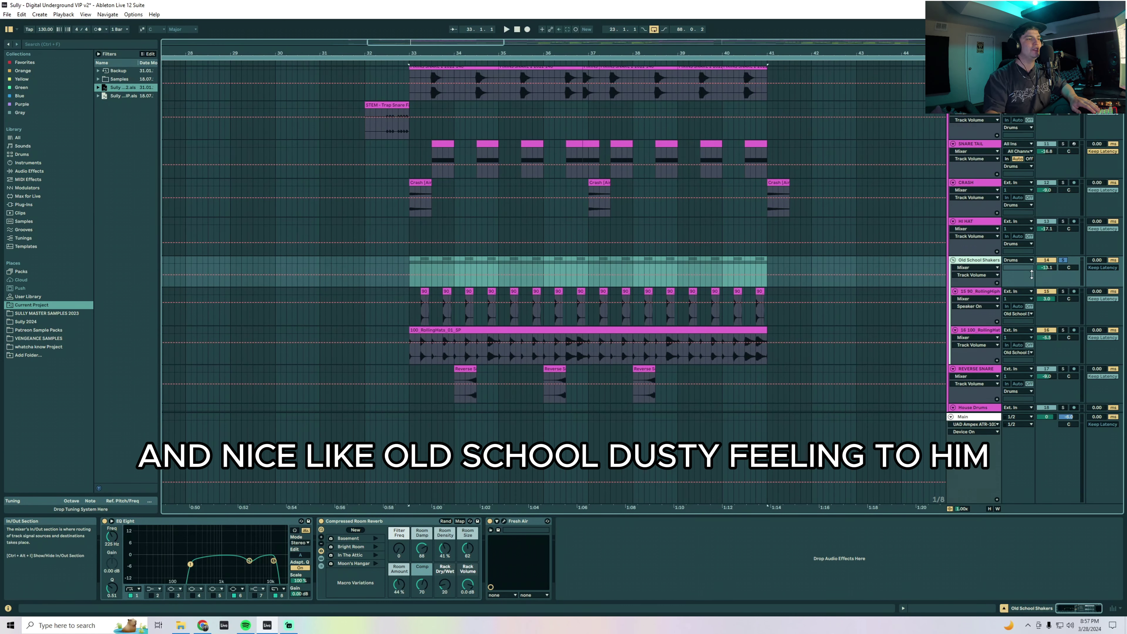
{"action": "key", "text": "space"}
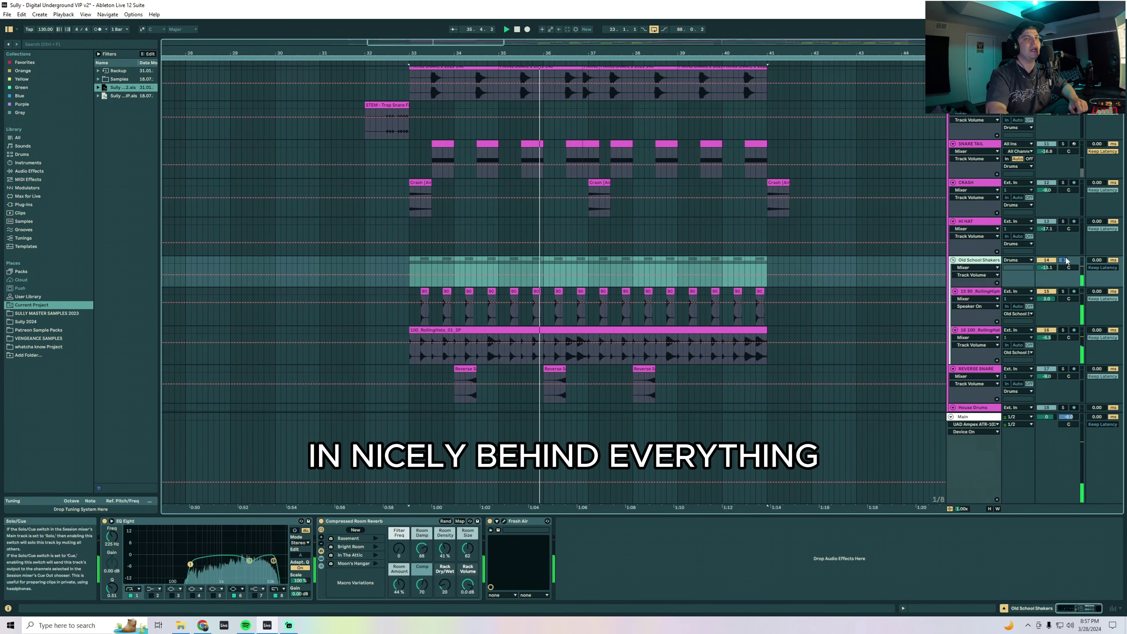
Play all the drums together from the start of the drum break at bar 33
{"action": "scroll", "coordinate": [984, 154], "scroll_direction": "up", "scroll_amount": 5}
{"action": "scroll", "coordinate": [983, 154], "scroll_direction": "up", "scroll_amount": 4}
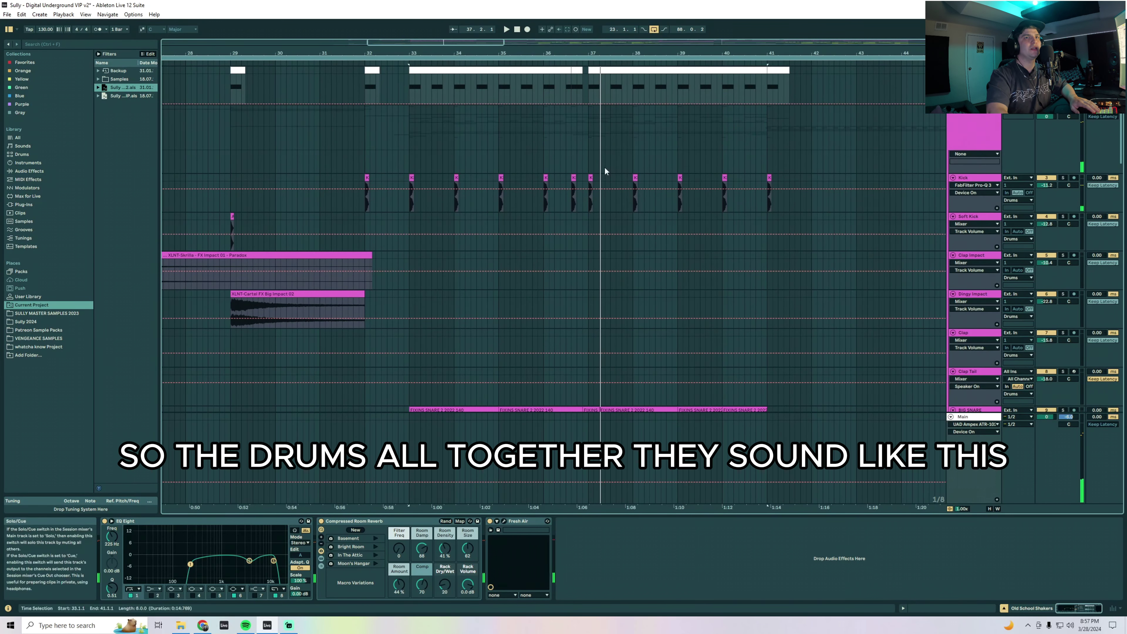
{"action": "scroll", "coordinate": [525, 168], "scroll_direction": "down", "scroll_amount": 2}
{"action": "left_click", "coordinate": [408, 171]}
{"action": "key", "text": "space"}
{"action": "scroll", "coordinate": [621, 181], "scroll_direction": "down", "scroll_amount": 4}
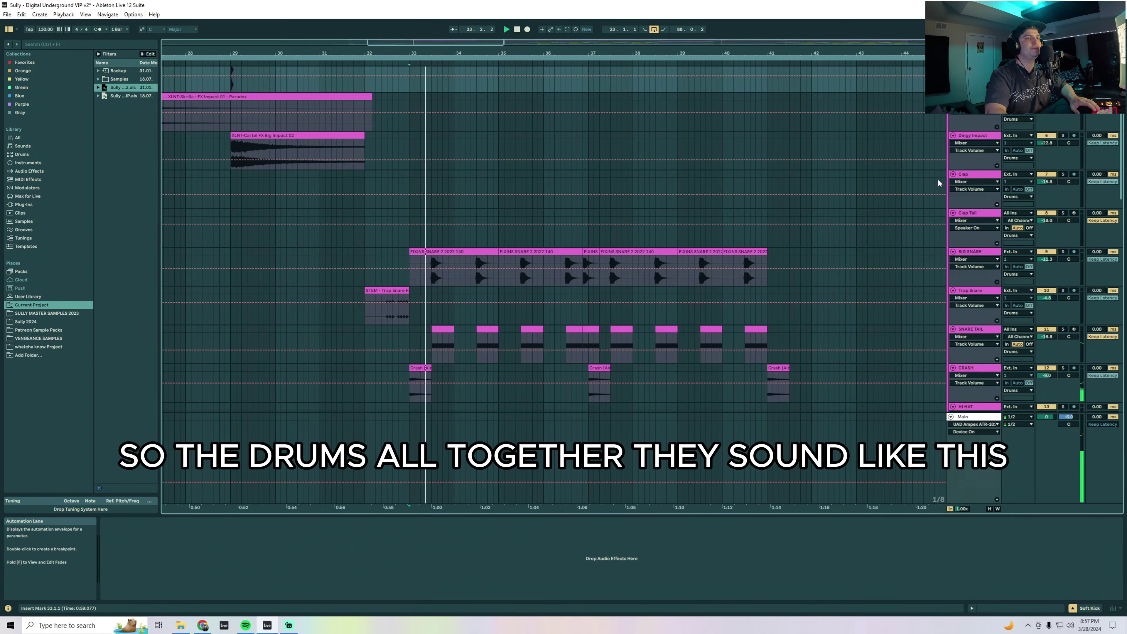
Fold all tracks, unfold only Reverse Snare, select its clip at bar 34 and solo the track
{"action": "left_click", "coordinate": [952, 214], "text": "alt"}
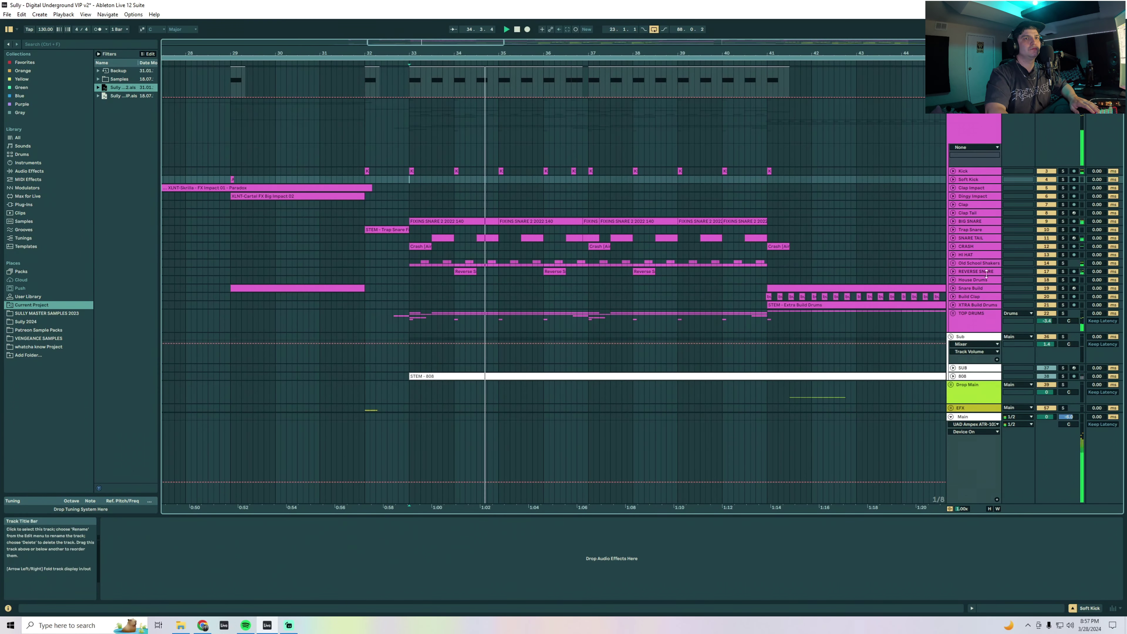
{"action": "left_click", "coordinate": [952, 271]}
{"action": "left_click", "coordinate": [465, 272]}
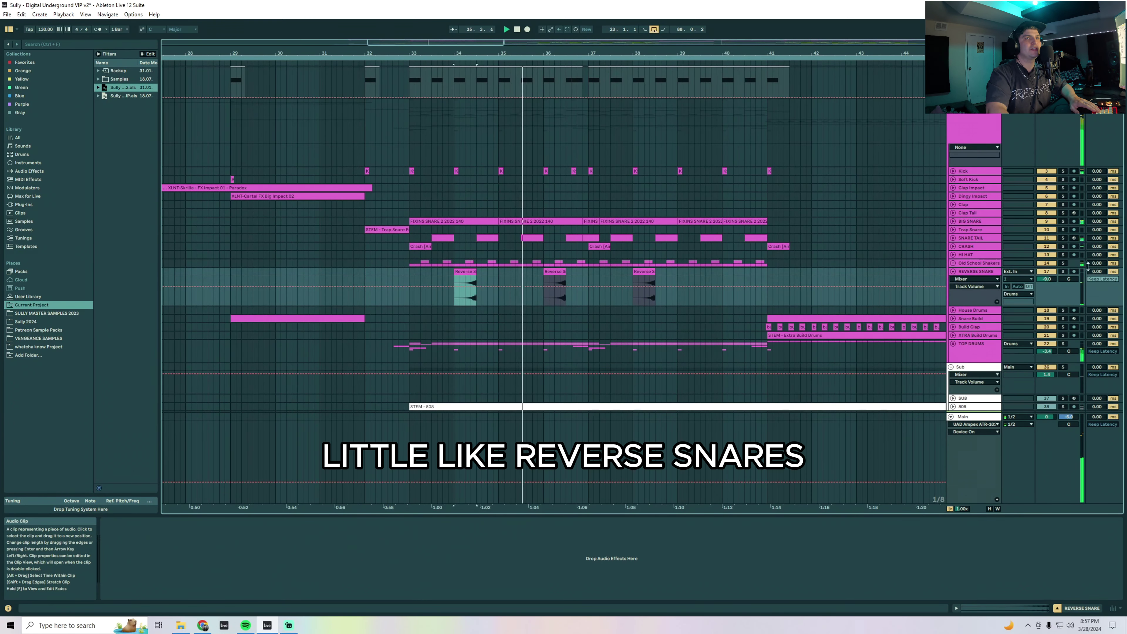
{"action": "left_click", "coordinate": [1063, 272]}
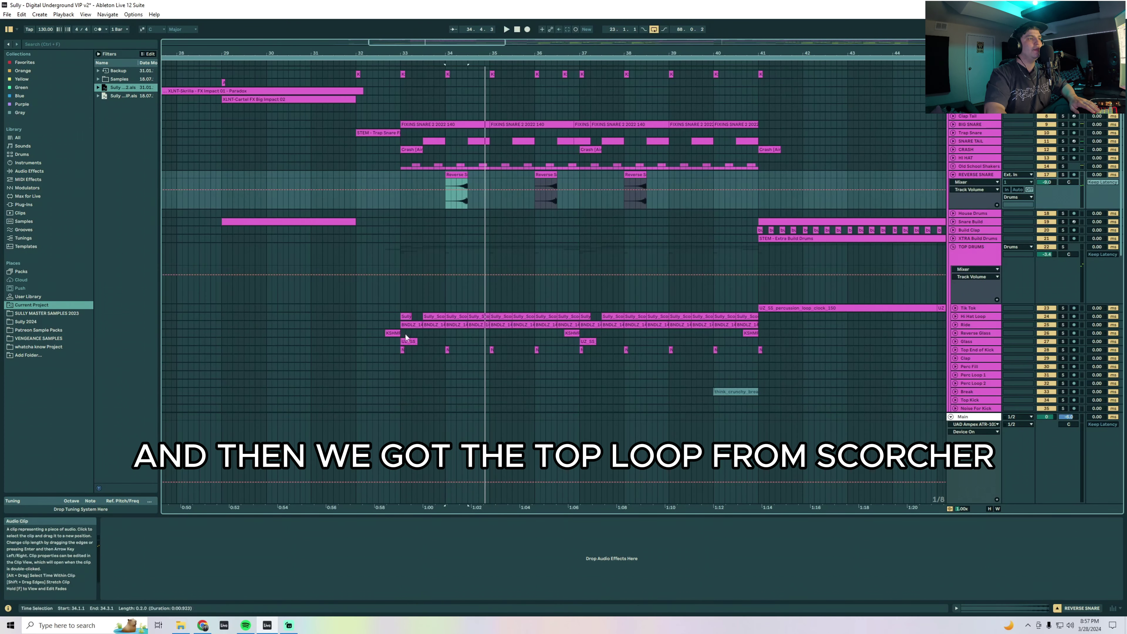
Solo the Hi Hat Loop track in the TOP DRUMS group and play its Scorcher top loop from bar 33.3
{"action": "left_click", "coordinate": [405, 337]}
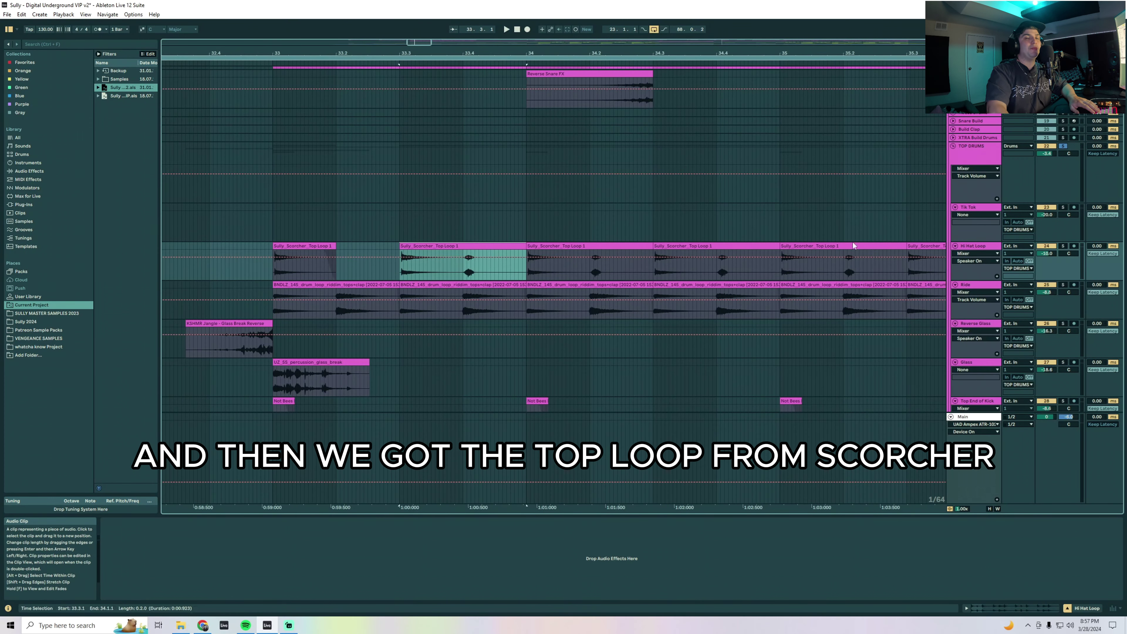
{"action": "left_click", "coordinate": [1063, 246]}
{"action": "key", "text": "space"}
{"action": "scroll", "coordinate": [640, 255], "scroll_direction": "right", "scroll_amount": 1}
{"action": "scroll", "coordinate": [415, 225], "scroll_direction": "down", "scroll_amount": 3}
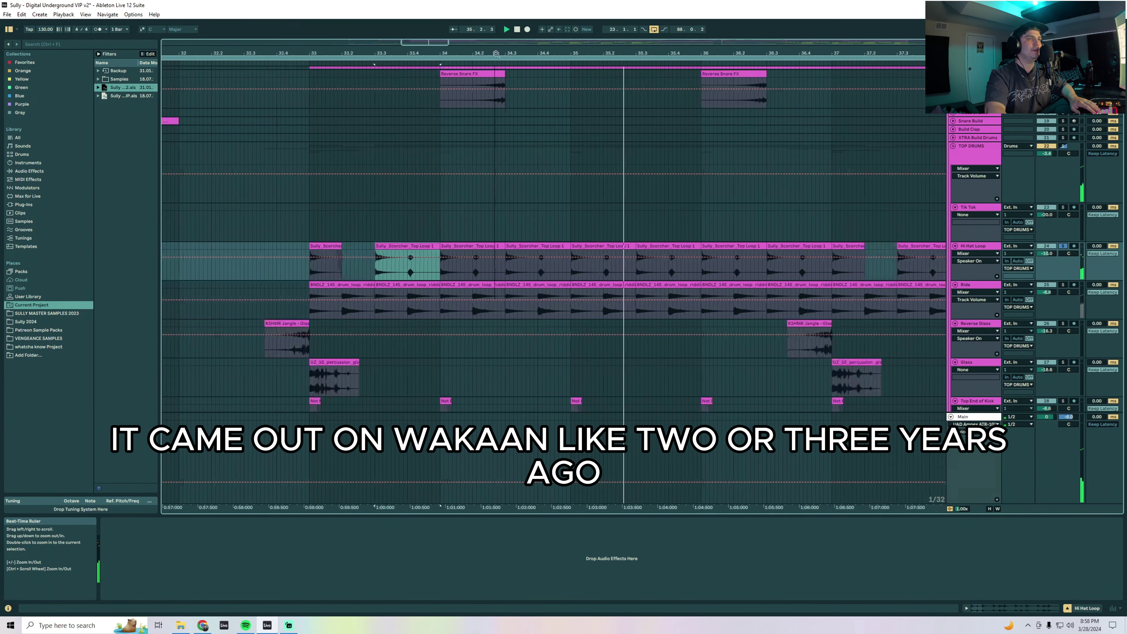
Play the BNDLZ drum loop on the Ride track from bar 33
{"action": "left_click", "coordinate": [338, 317]}
{"action": "scroll", "coordinate": [553, 303], "scroll_direction": "right", "scroll_amount": 1}
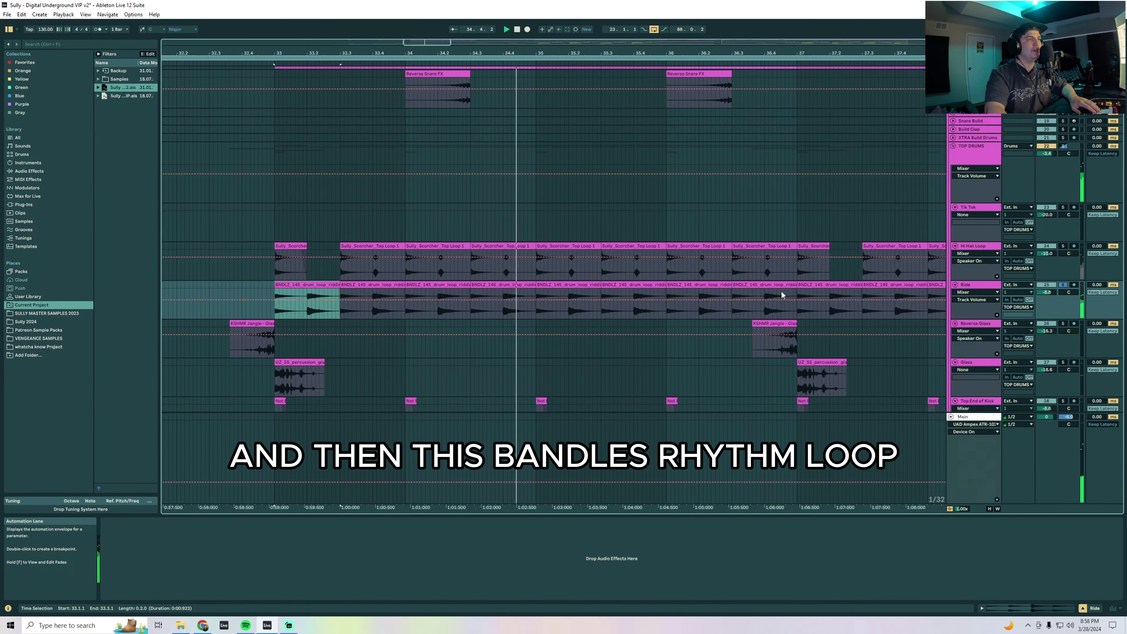
{"action": "scroll", "coordinate": [770, 295], "scroll_direction": "right", "scroll_amount": 5}
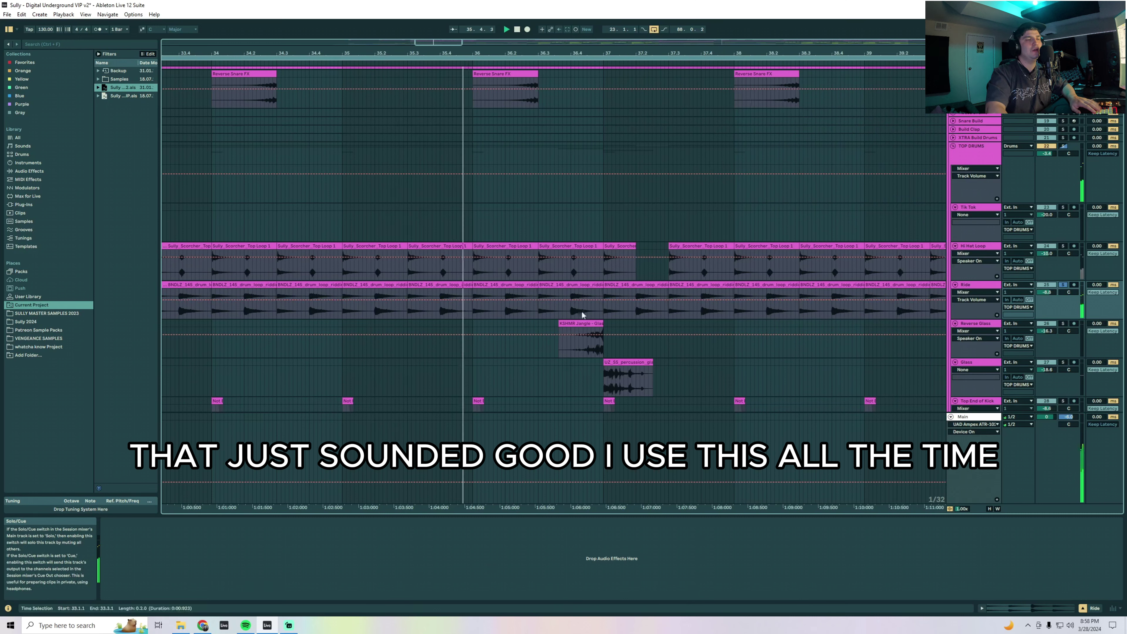
Solo Reverse Glass and Glass together and play the glass hits at bars 37 and 33
{"action": "left_click", "coordinate": [1063, 323]}
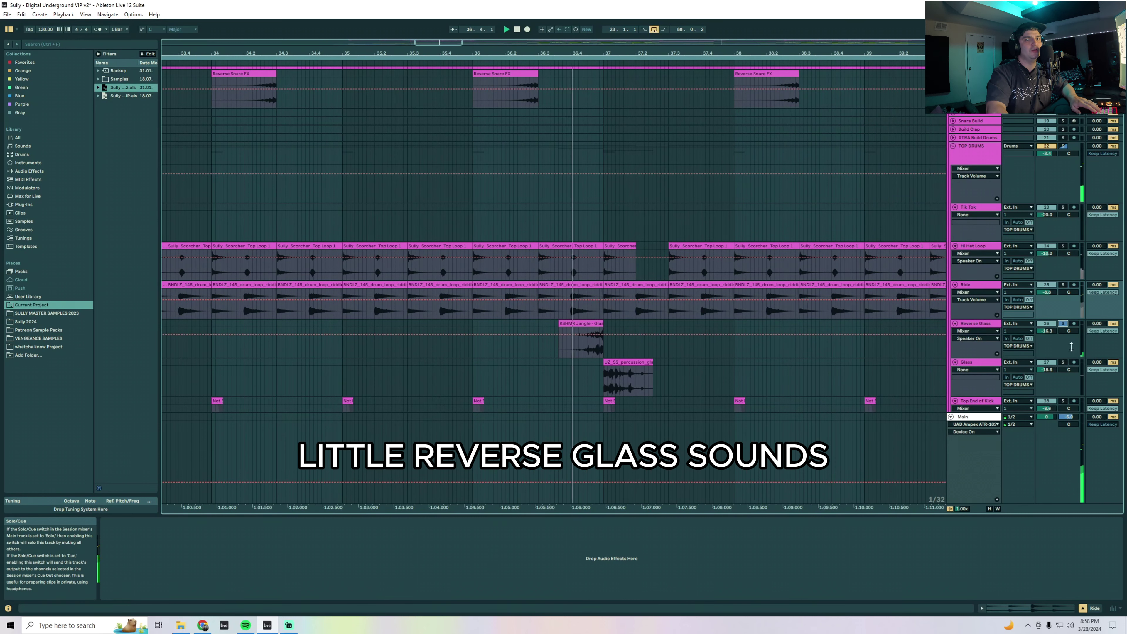
{"action": "left_click", "coordinate": [1062, 362], "text": "ctrl"}
{"action": "key", "text": "space"}
{"action": "left_click", "coordinate": [622, 362]}
{"action": "left_click_drag", "start_coordinate": [603, 53], "coordinate": [619, 31]}
{"action": "left_click", "coordinate": [453, 363]}
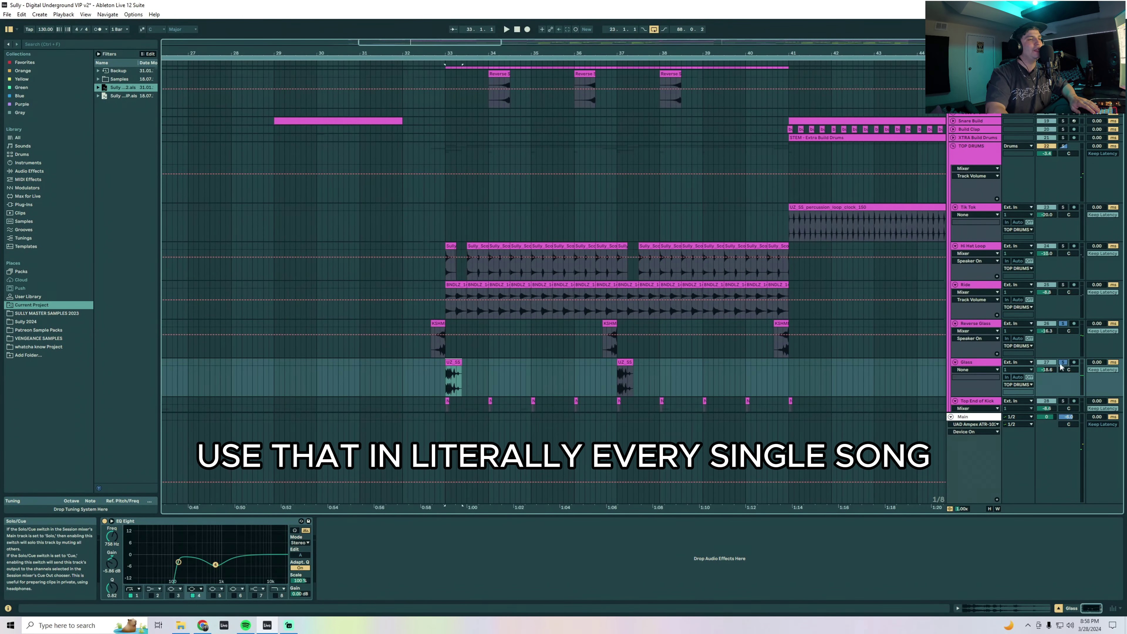
Highlight the build-up drums from bar 41 to bar 49, from House Drums to XTRA Build Drums, and play them
{"action": "scroll", "coordinate": [919, 377], "scroll_direction": "down", "scroll_amount": 4}
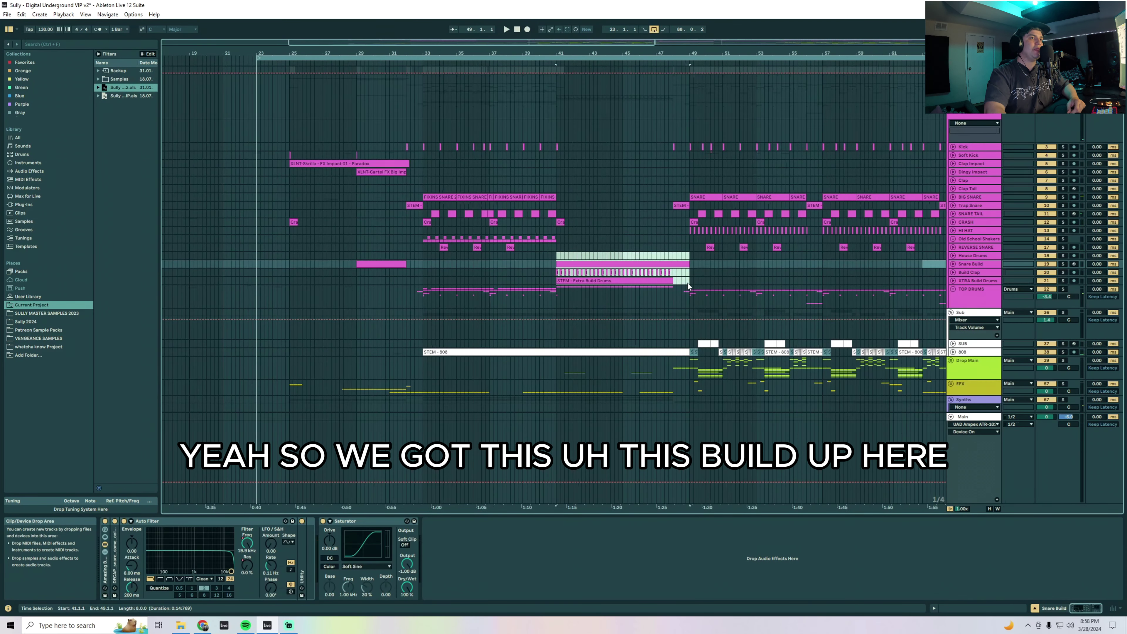
{"action": "left_click_drag", "start_coordinate": [688, 283], "coordinate": [676, 283]}
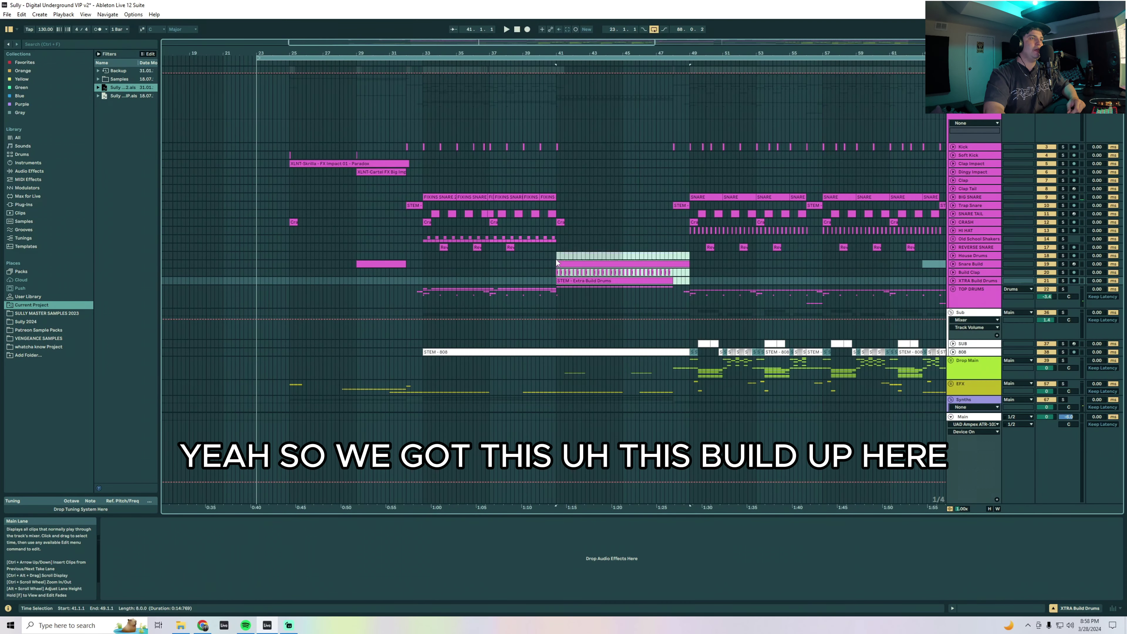
{"action": "left_click_drag", "start_coordinate": [556, 259], "coordinate": [688, 283]}
{"action": "key", "text": "space"}
{"action": "scroll", "coordinate": [1002, 143], "scroll_direction": "up", "scroll_amount": 1}
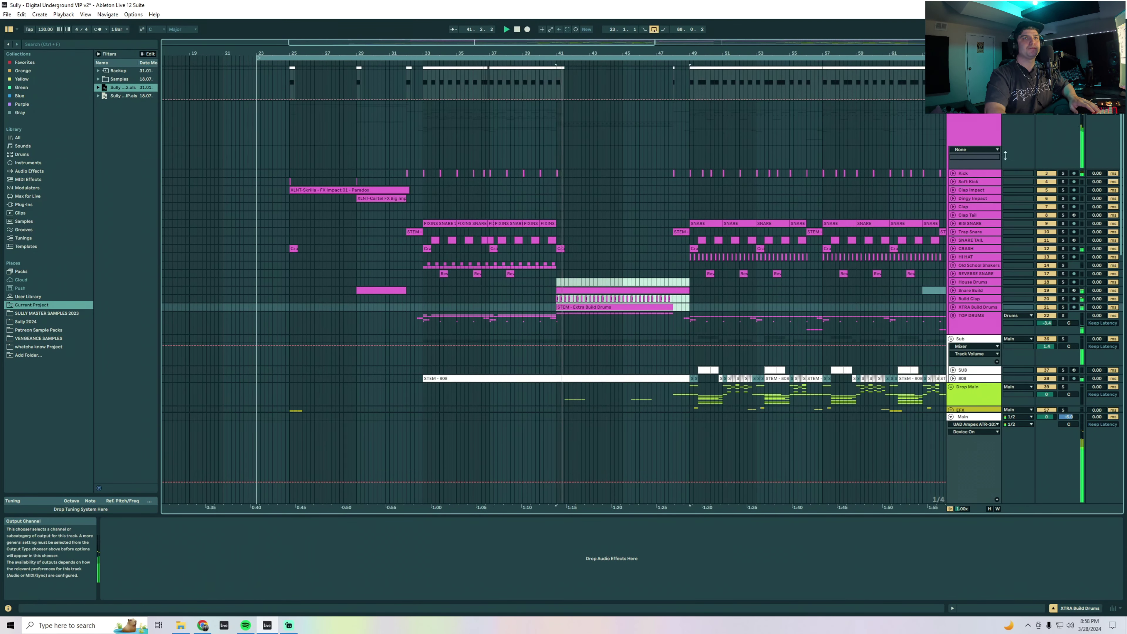
Unfold the tracks and play the soloed Snare Build clip from bar 41, showing its Auto Filter frequency automation
{"action": "left_click", "coordinate": [976, 137]}
{"action": "left_click", "coordinate": [973, 84]}
{"action": "scroll", "coordinate": [725, 239], "scroll_direction": "down", "scroll_amount": 3}
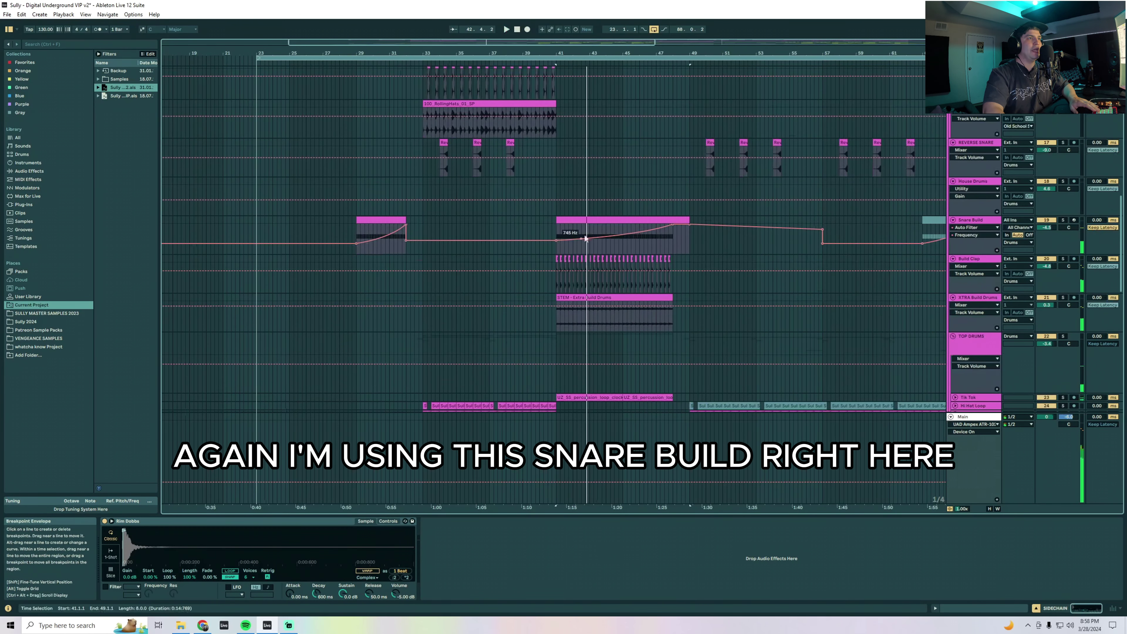
{"action": "left_click", "coordinate": [555, 227]}
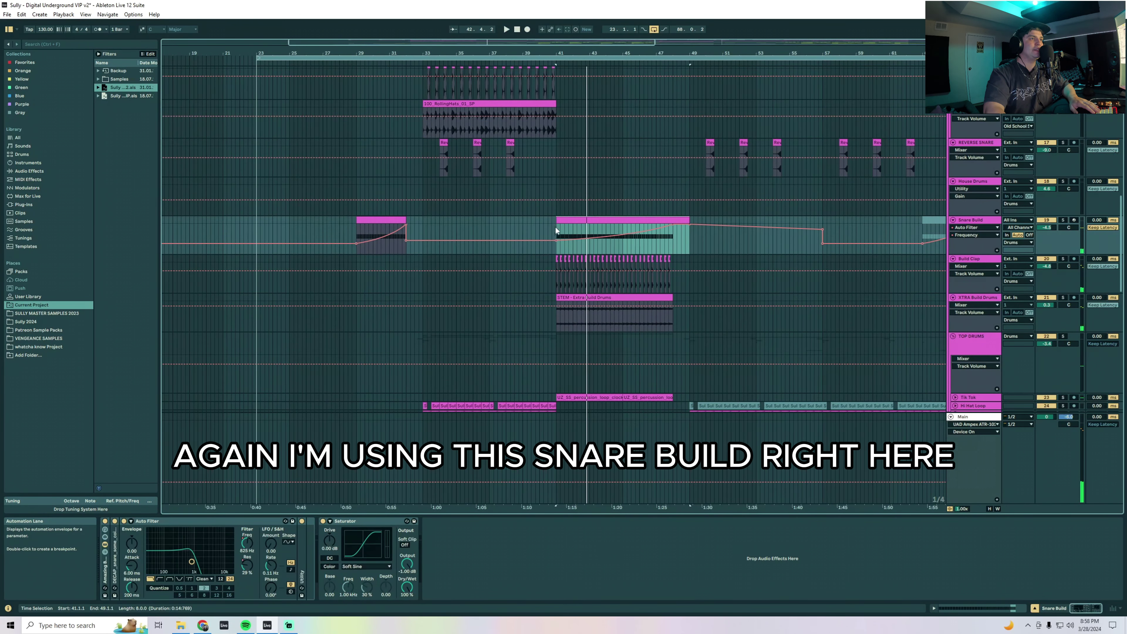
{"action": "left_click", "coordinate": [688, 219]}
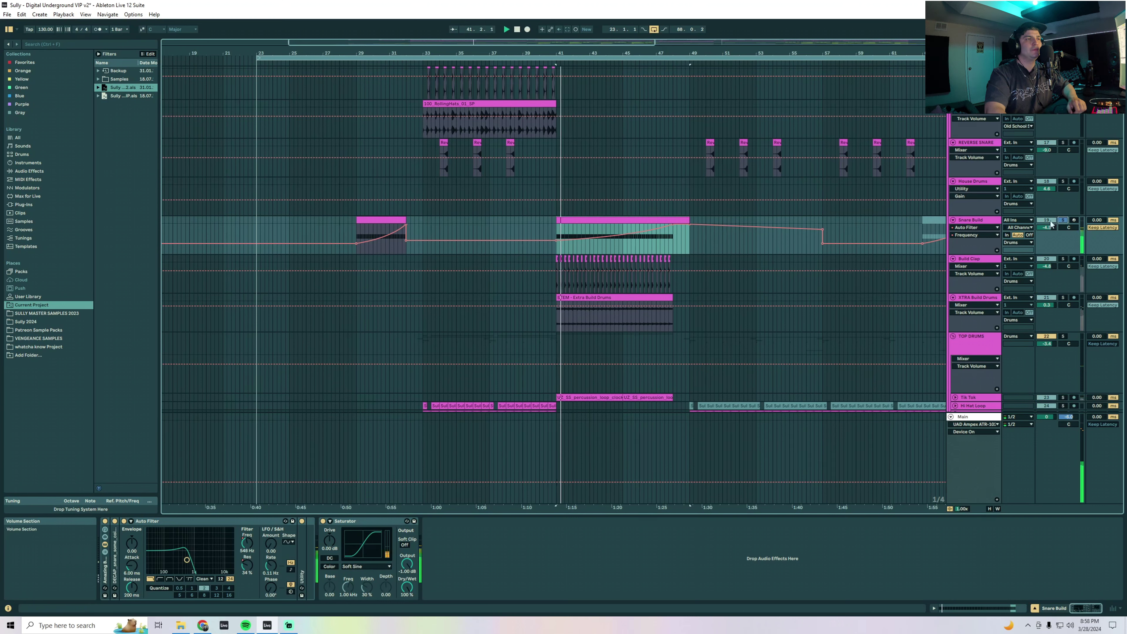
{"action": "left_click", "coordinate": [554, 228]}
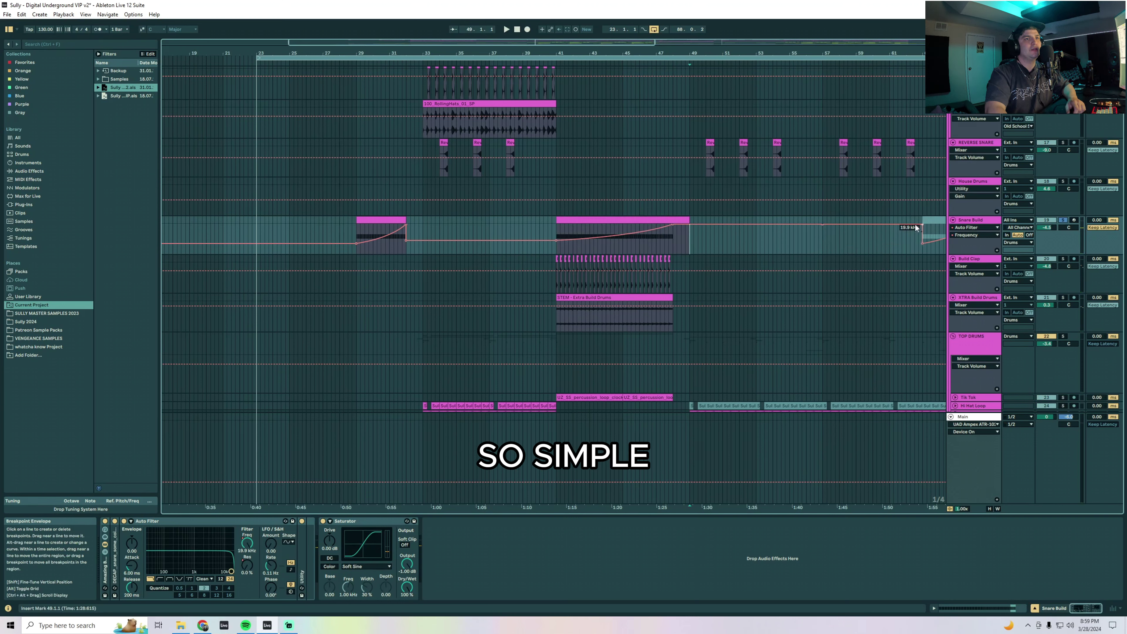
Select the Snare Build clip from bar 41 to bar 49, show its Auto Filter resonance automation and play it through EQ Eight
{"action": "left_click_drag", "start_coordinate": [557, 229], "coordinate": [690, 219]}
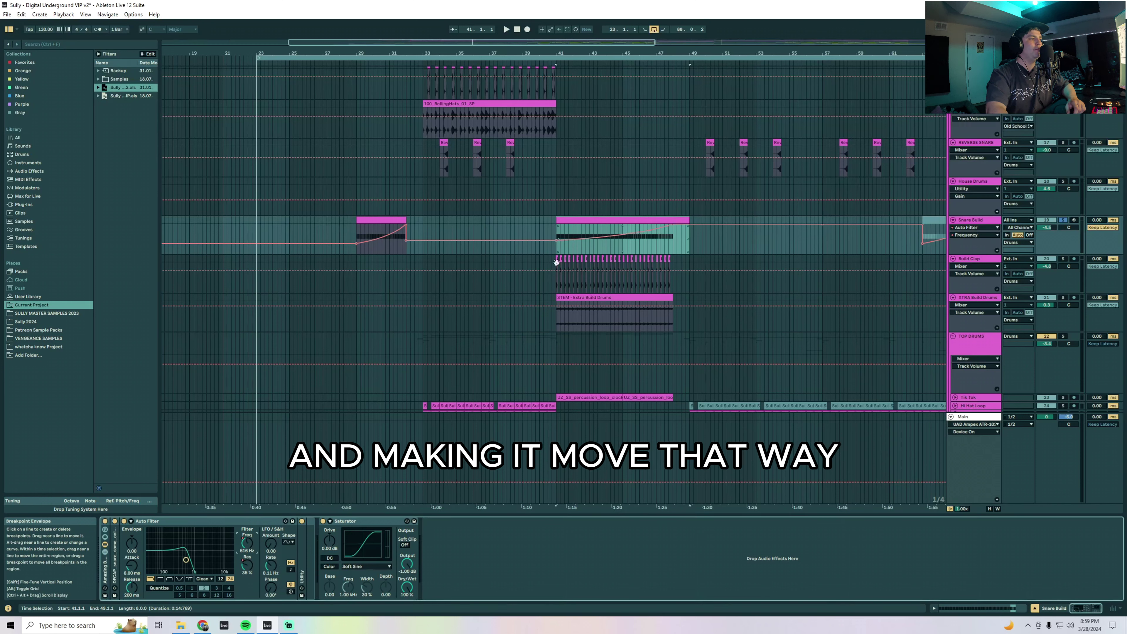
{"action": "left_click", "coordinate": [247, 565]}
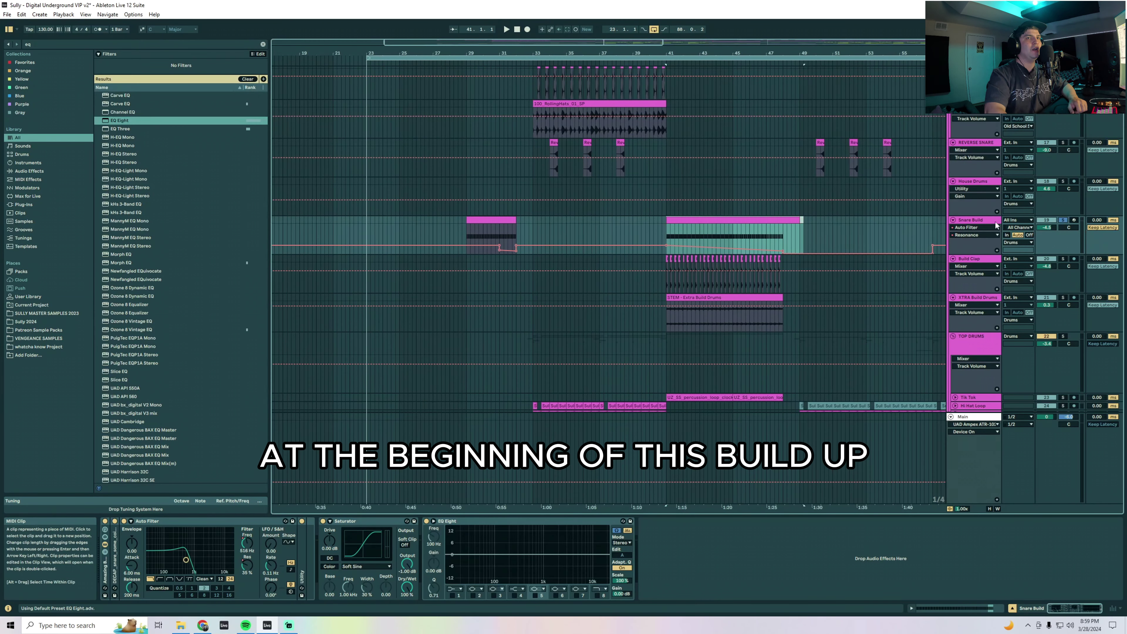
{"action": "key", "text": "space"}
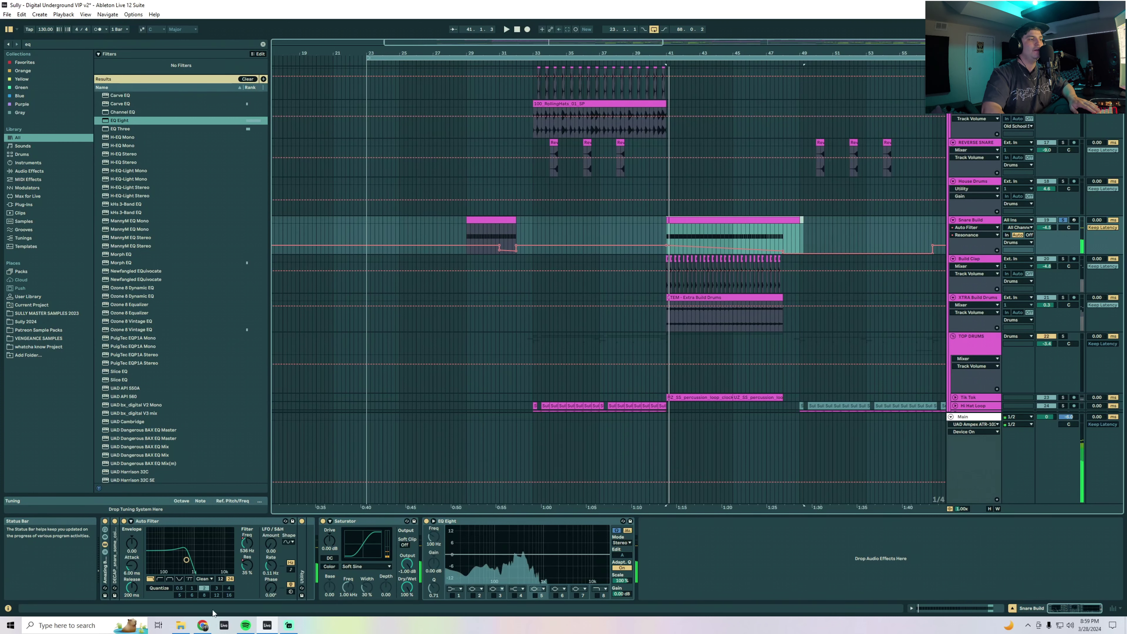
Compare the Snare Build's Auto Filter frequency and resonance automation, highlighting the build-up from bar 41 on each curve
{"action": "left_click", "coordinate": [246, 565]}
{"action": "left_click", "coordinate": [247, 550]}
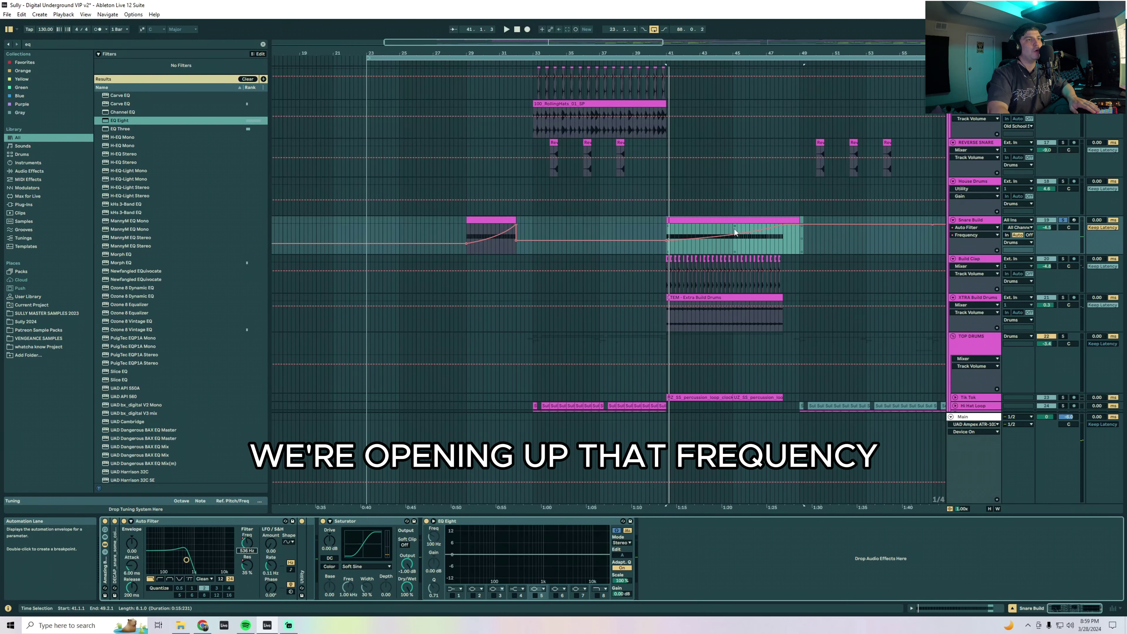
{"action": "left_click_drag", "start_coordinate": [665, 228], "coordinate": [786, 227]}
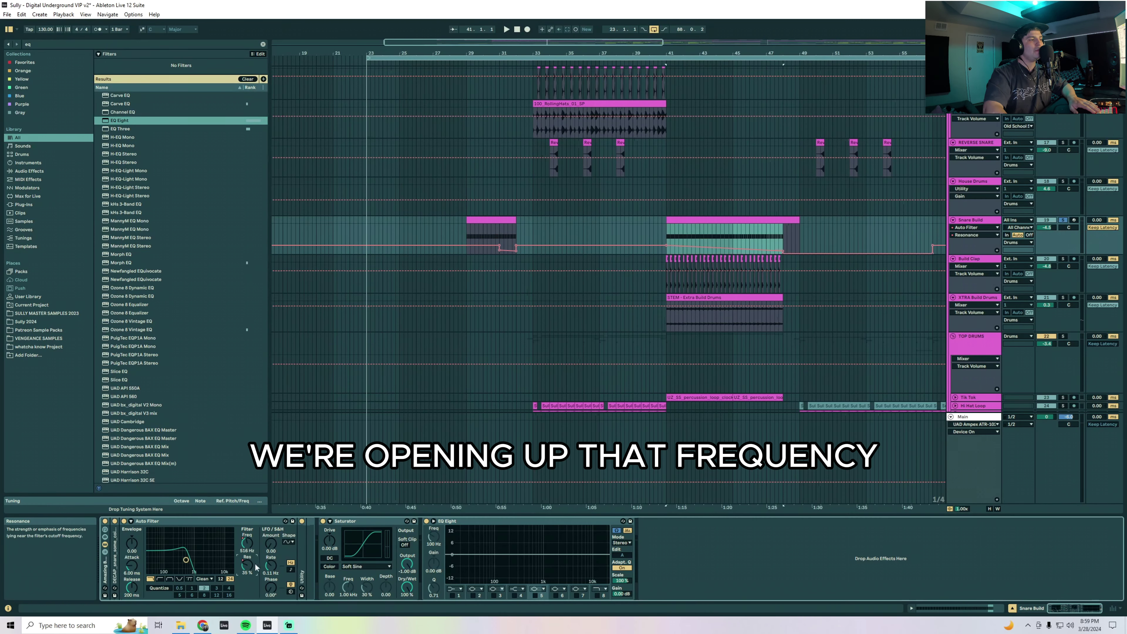
{"action": "left_click", "coordinate": [247, 564]}
{"action": "left_click_drag", "start_coordinate": [666, 234], "coordinate": [782, 234]}
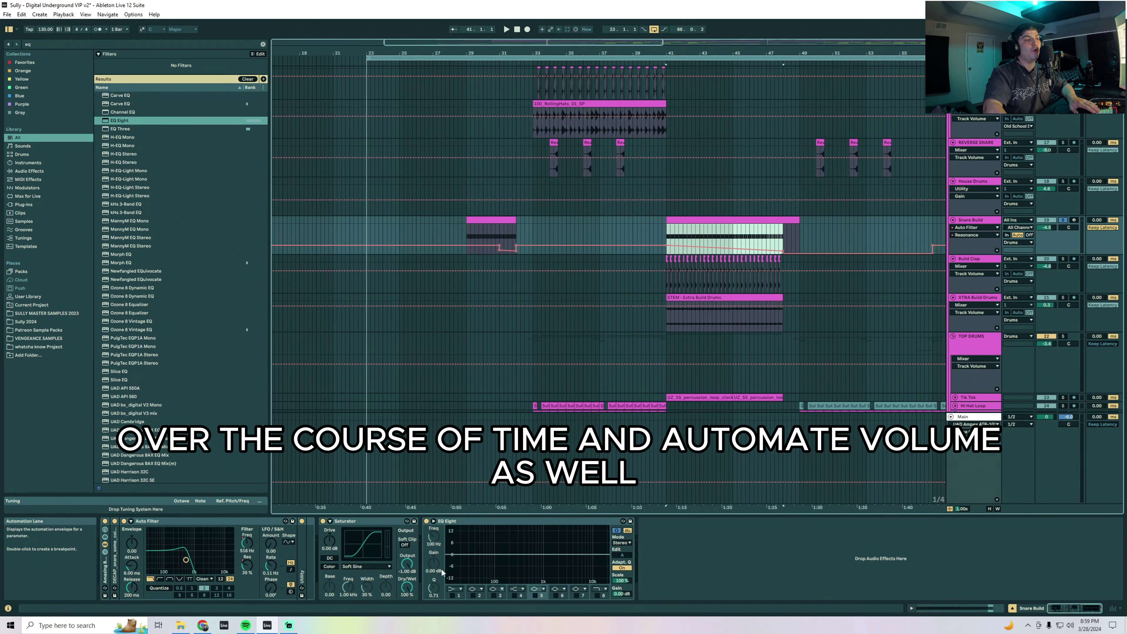
Expand the Utility device on Snare Build and play the soloed snare build-up from bar 41
{"action": "double_click", "coordinate": [302, 546]}
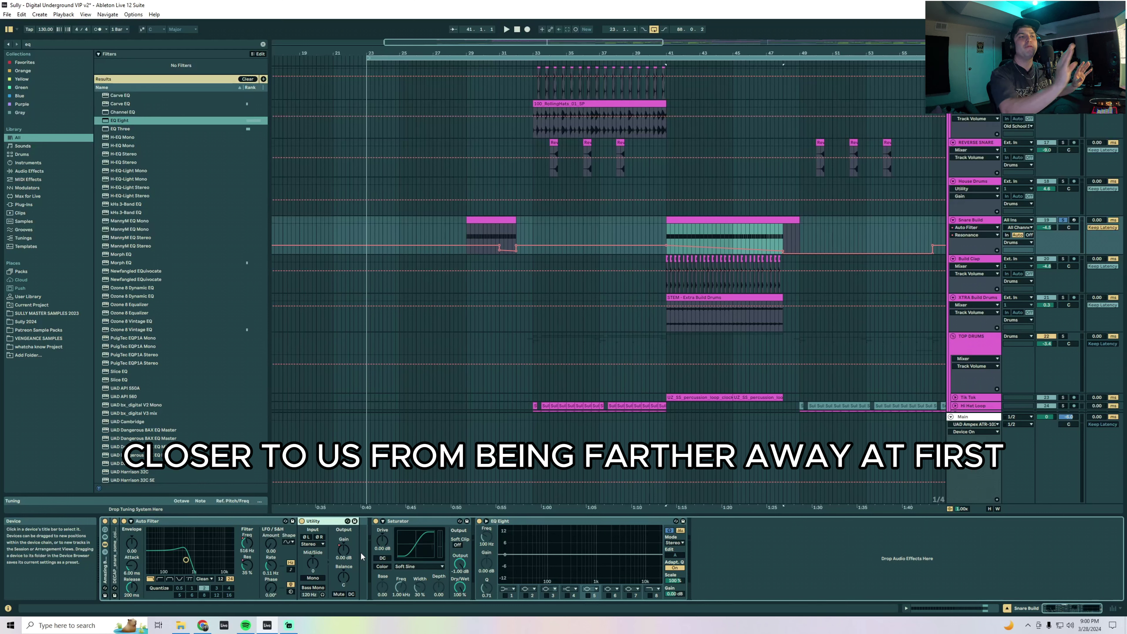
{"action": "key", "text": "space"}
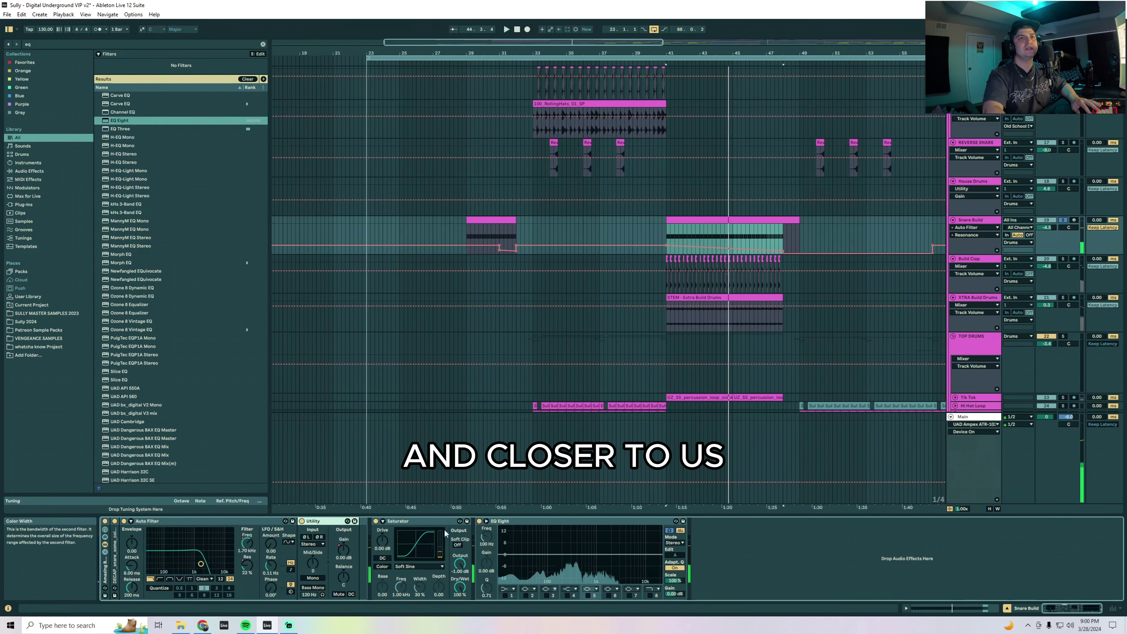
Highlight the Build Clap clips in the build-up and play them soloed from bar 41
{"action": "left_click", "coordinate": [556, 272]}
{"action": "left_click_drag", "start_coordinate": [557, 276], "coordinate": [672, 279]}
{"action": "key", "text": "space"}
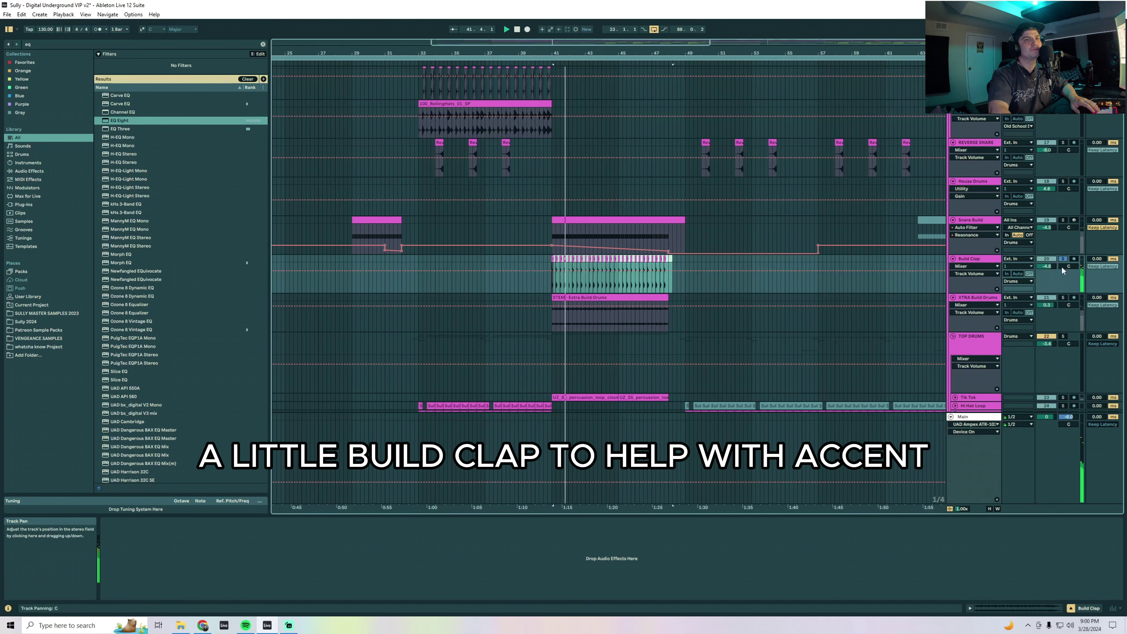
Solo the XTRA Build Drums stem and play it from bar 41, and highlight the clap and snare build-up layers
{"action": "left_click", "coordinate": [1063, 297]}
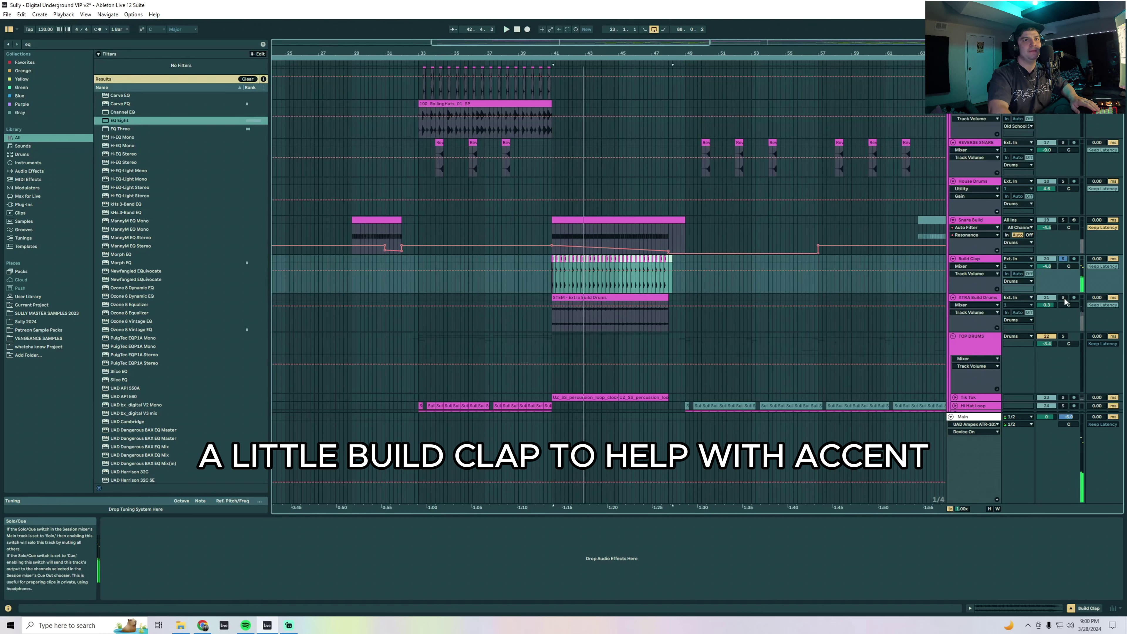
{"action": "left_click", "coordinate": [552, 311]}
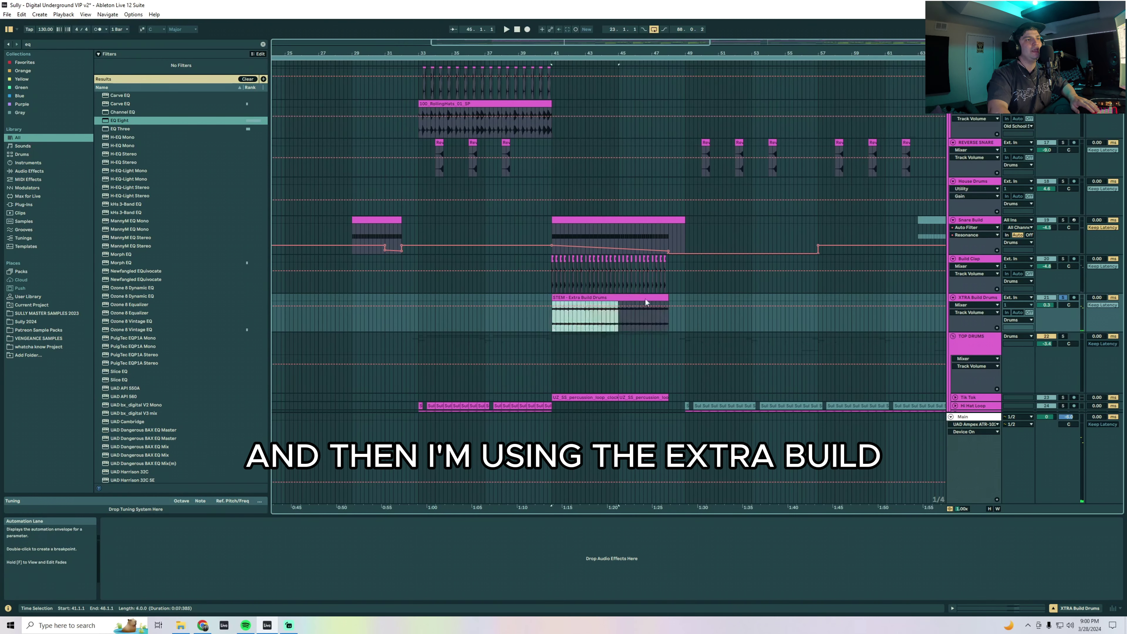
{"action": "left_click_drag", "start_coordinate": [668, 296], "coordinate": [672, 296]}
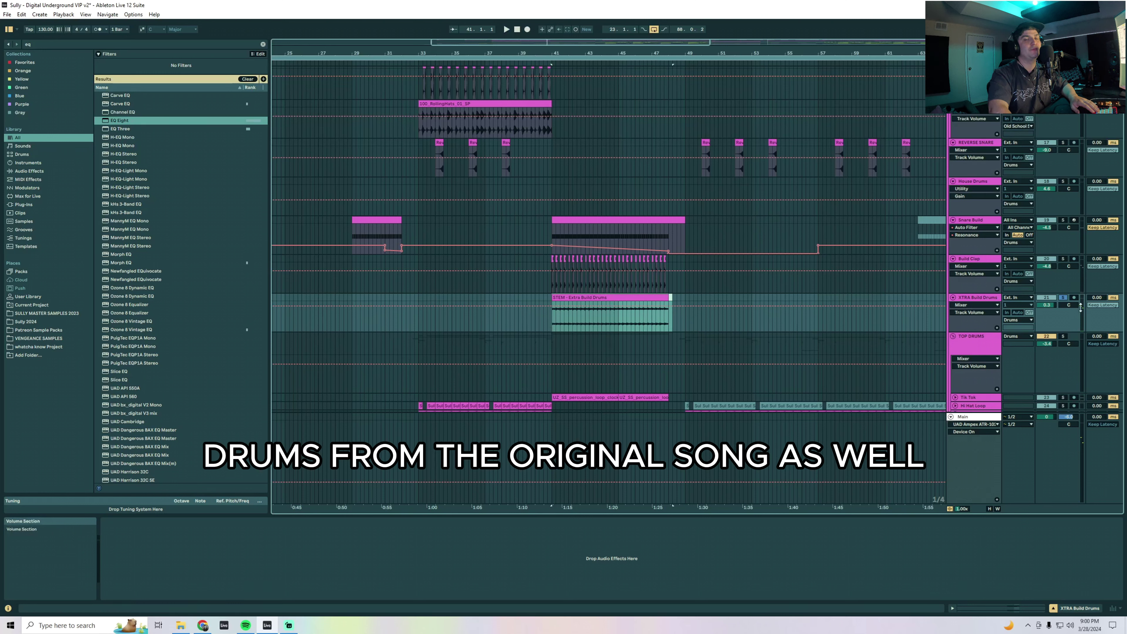
{"action": "key", "text": "space"}
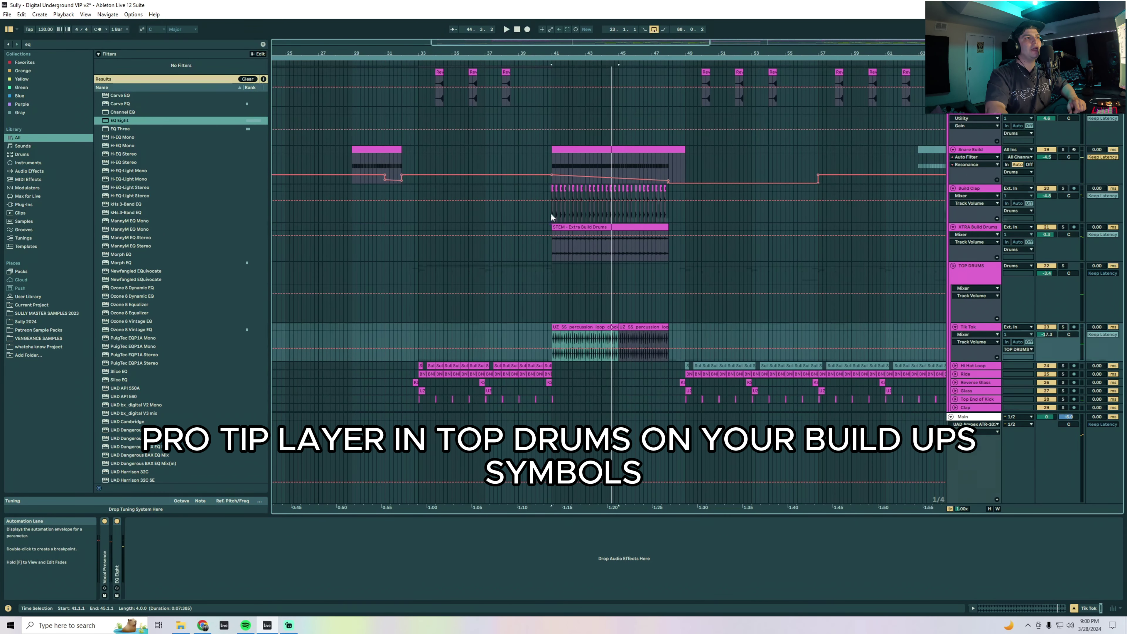
{"action": "left_click_drag", "start_coordinate": [551, 217], "coordinate": [682, 189]}
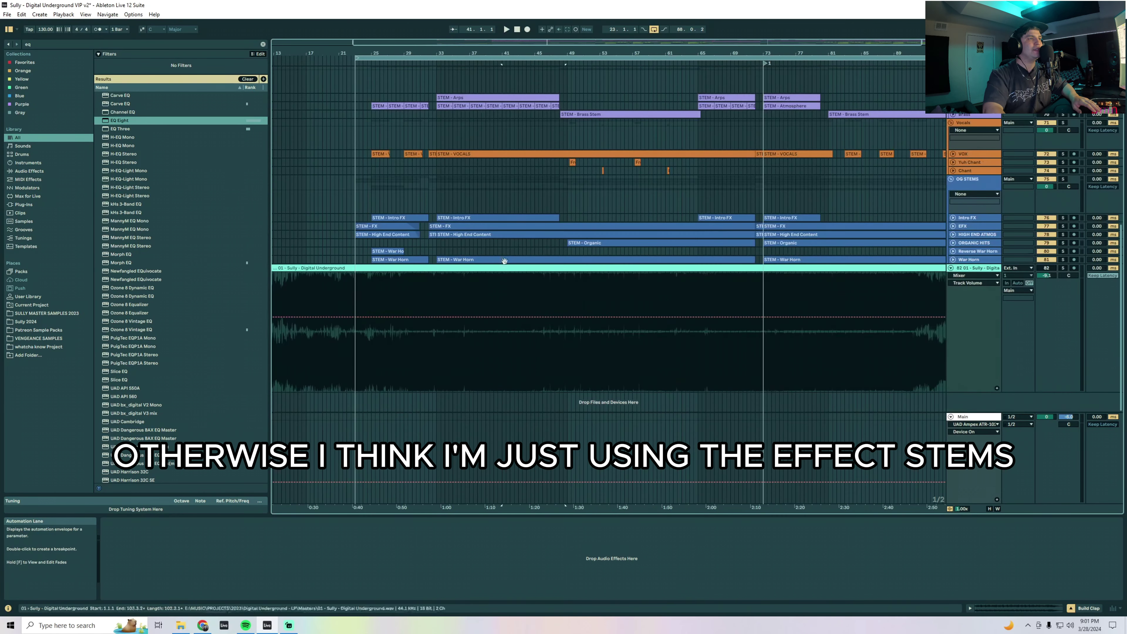
Play the soloed EFX stem over the build-up, from bar 41 to bar 49
{"action": "left_click", "coordinate": [609, 245]}
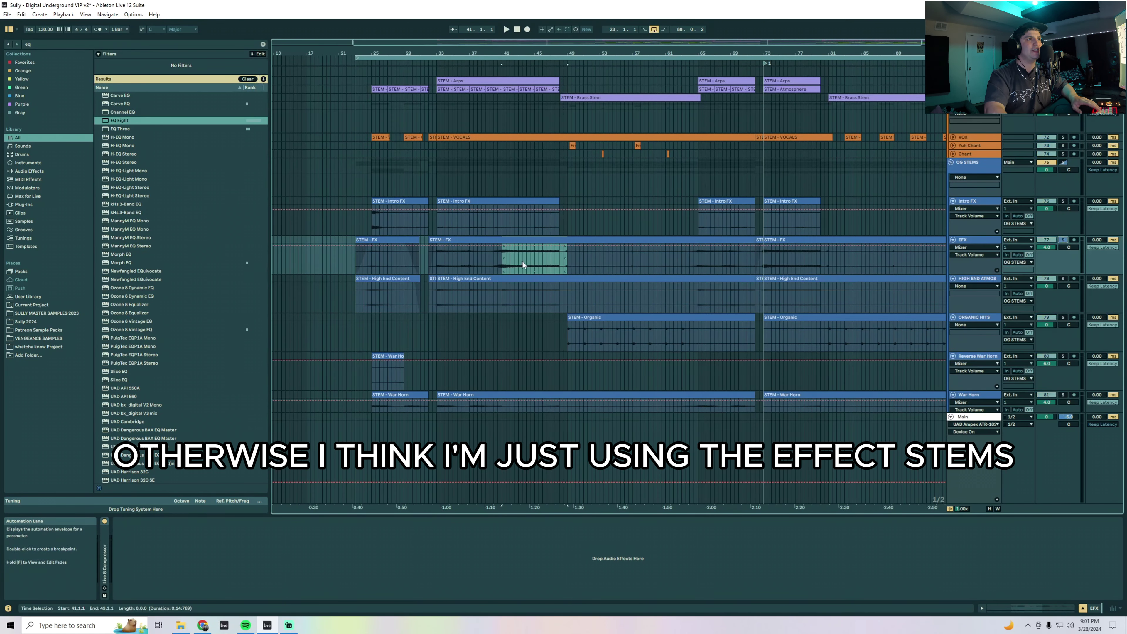
{"action": "key", "text": "space"}
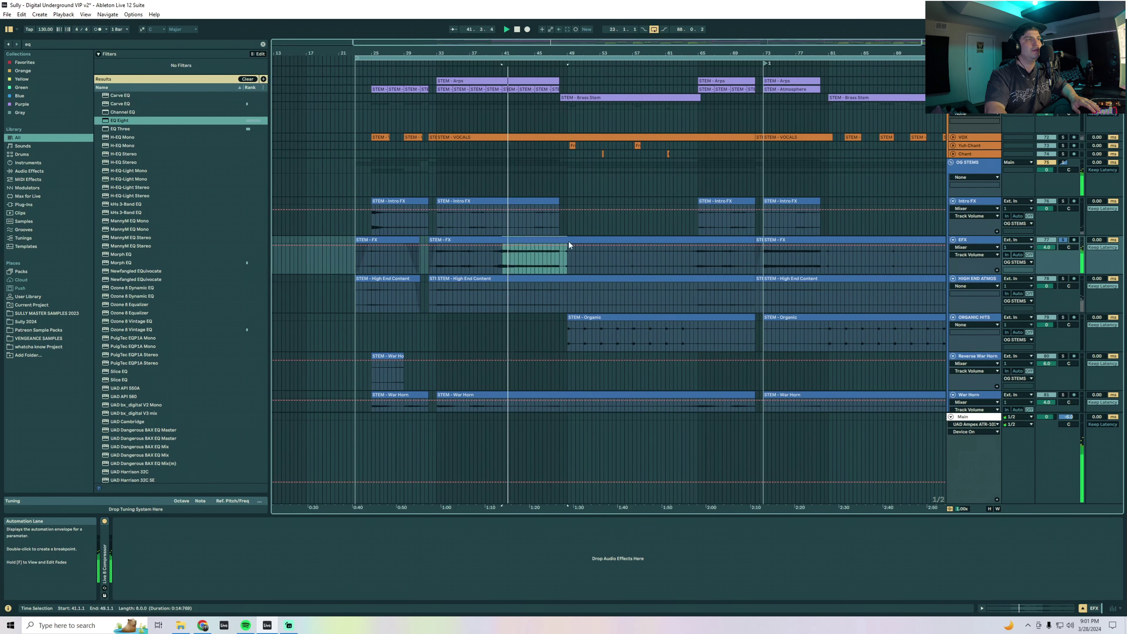
{"action": "scroll", "coordinate": [588, 254], "scroll_direction": "up", "scroll_amount": 2}
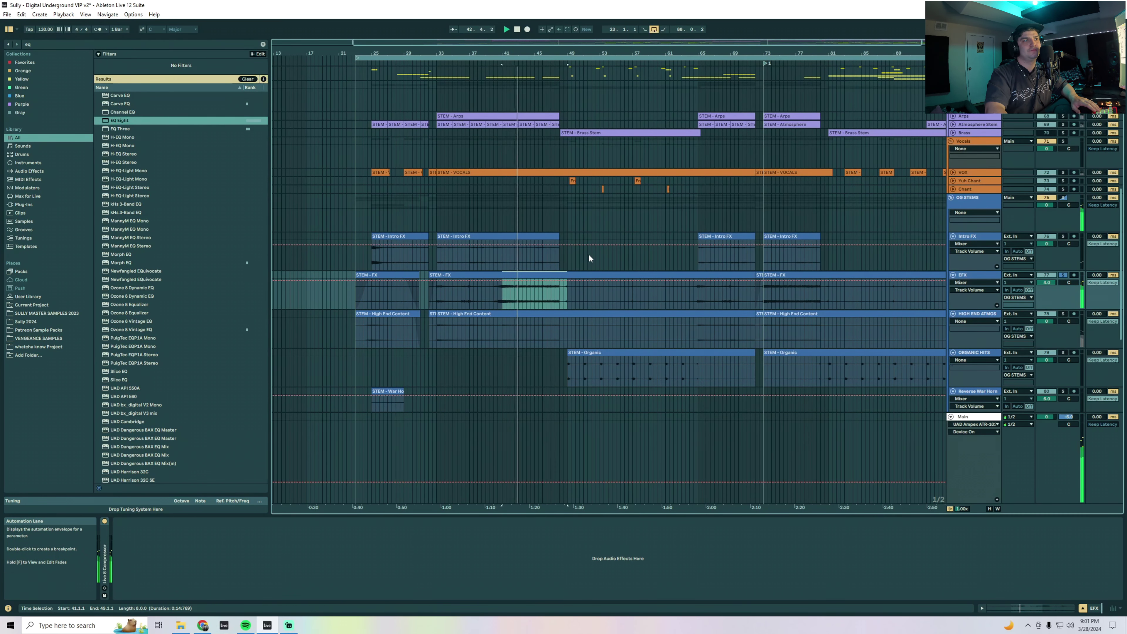
{"action": "scroll", "coordinate": [590, 255], "scroll_direction": "down", "scroll_amount": 2}
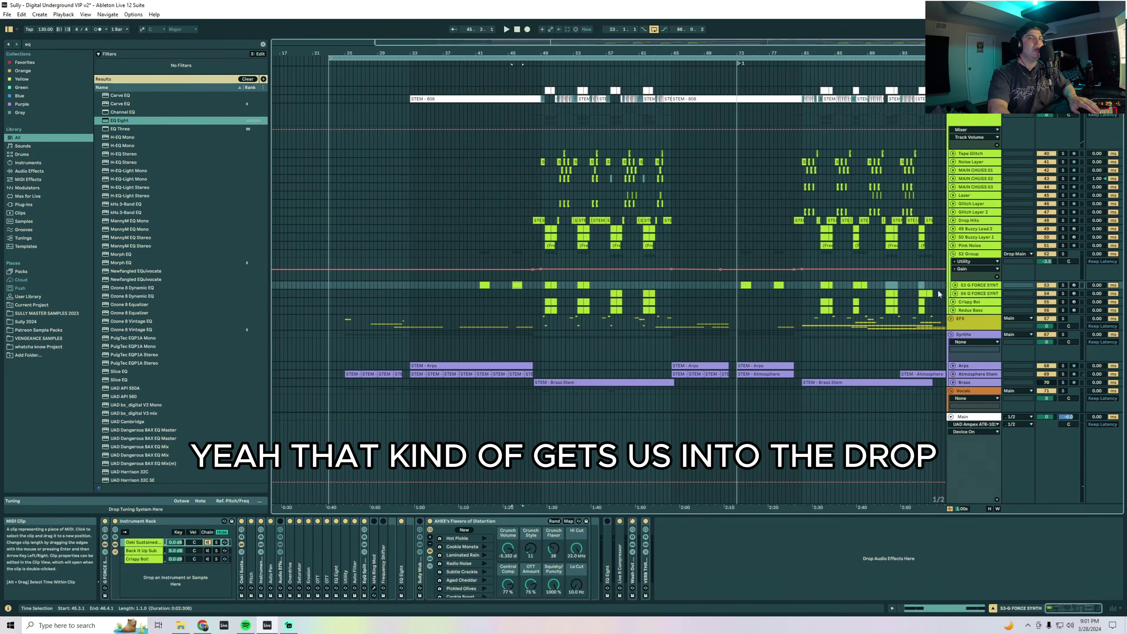
Highlight the two build-up clips on the first G Force Synth track, solo it and show its Wash Out macro automation
{"action": "left_click", "coordinate": [484, 284]}
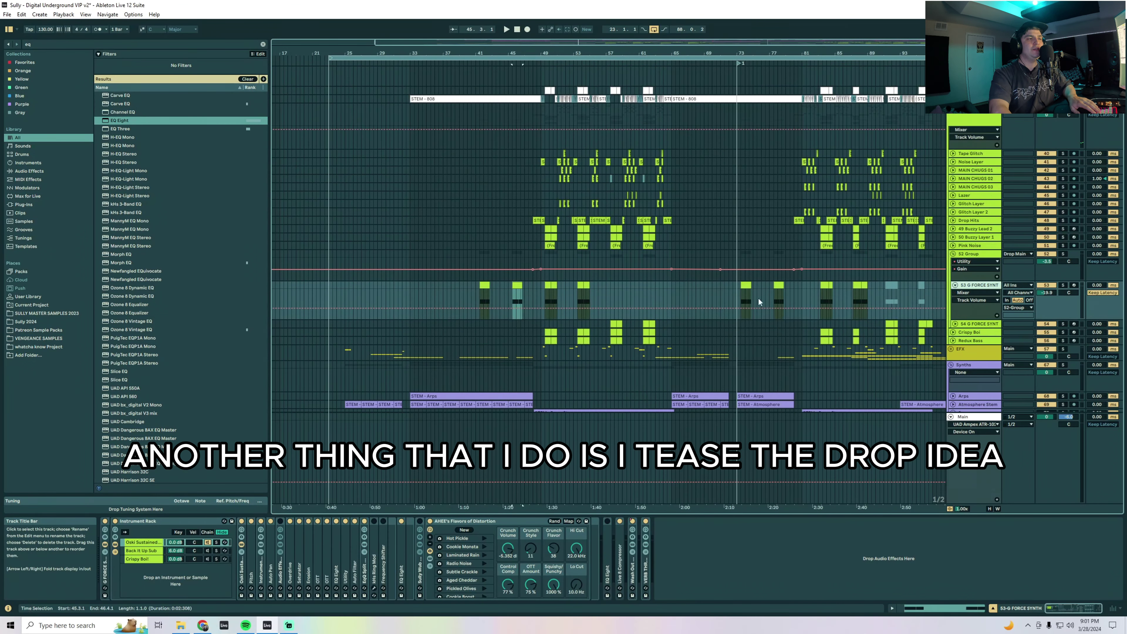
{"action": "left_click", "coordinate": [517, 285], "text": "shift"}
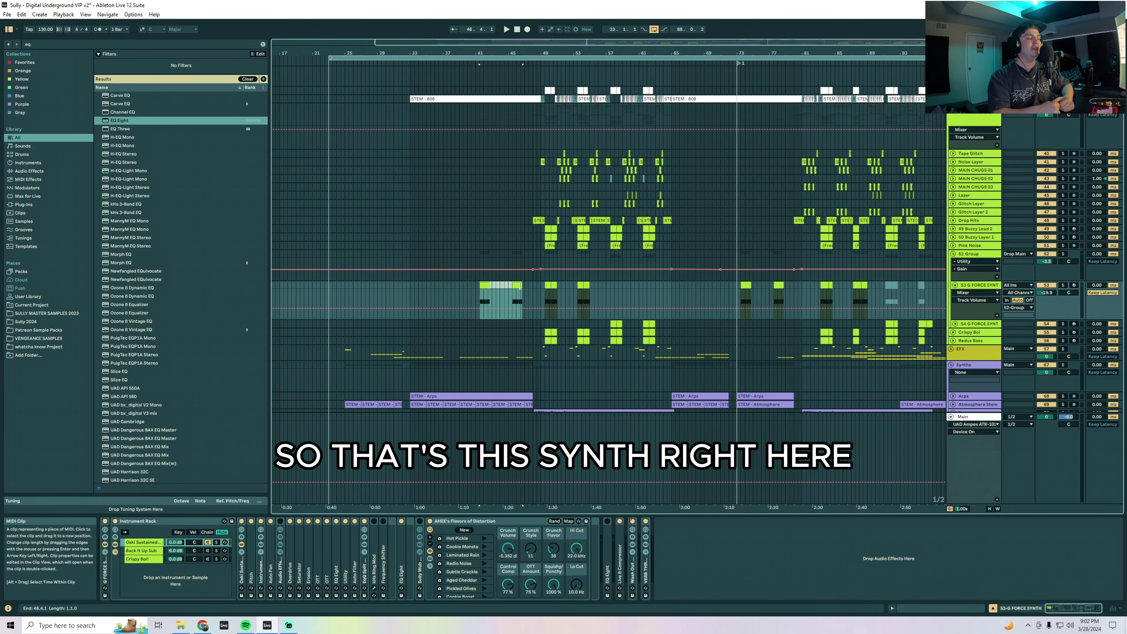
{"action": "left_click", "coordinate": [1062, 284]}
{"action": "double_click", "coordinate": [633, 574]}
{"action": "left_click", "coordinate": [671, 550]}
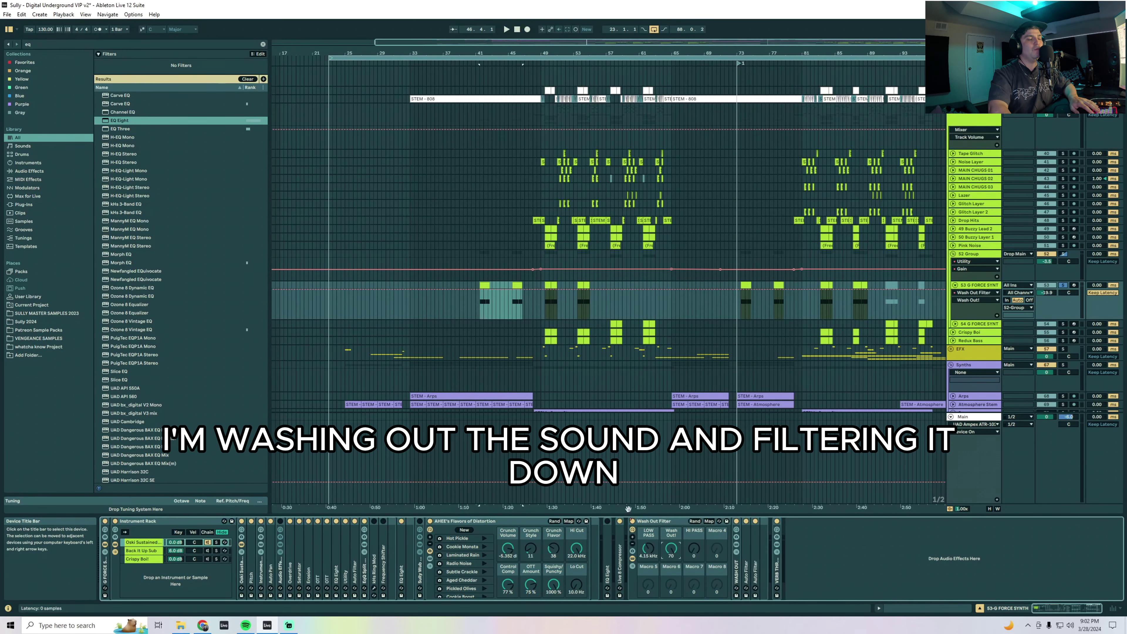
Show the Wash Out Filter's LOW PASS automation and play the two soloed G Force Synth clips from bar 41
{"action": "left_click", "coordinate": [484, 285]}
{"action": "left_click", "coordinate": [648, 549]}
{"action": "left_click", "coordinate": [485, 287]}
{"action": "left_click", "coordinate": [517, 286], "text": "shift"}
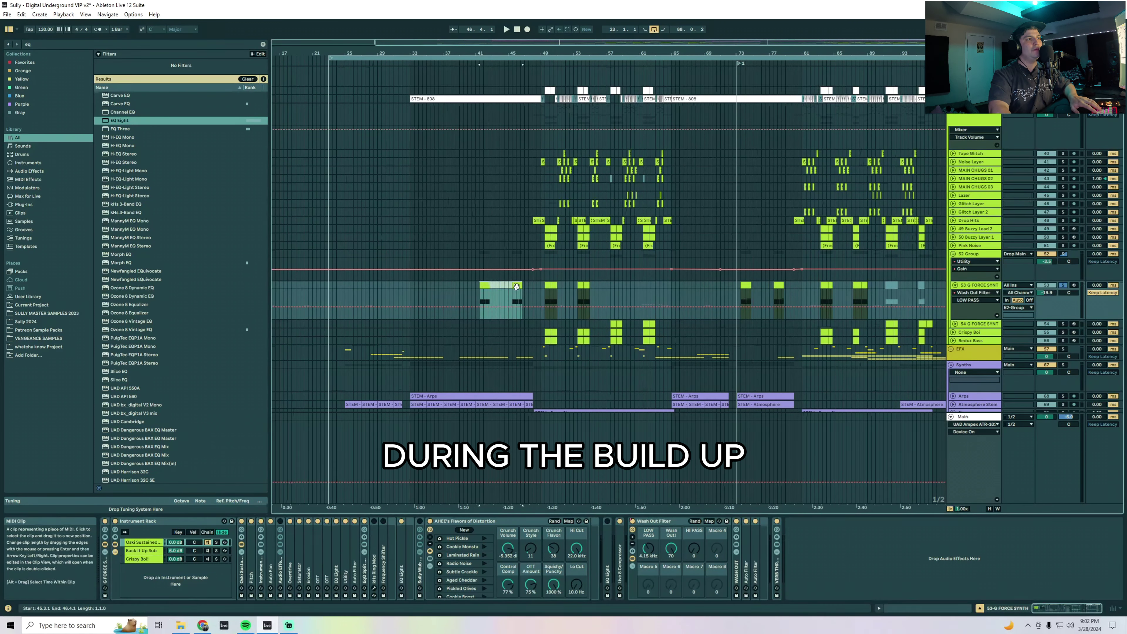
{"action": "key", "text": "space"}
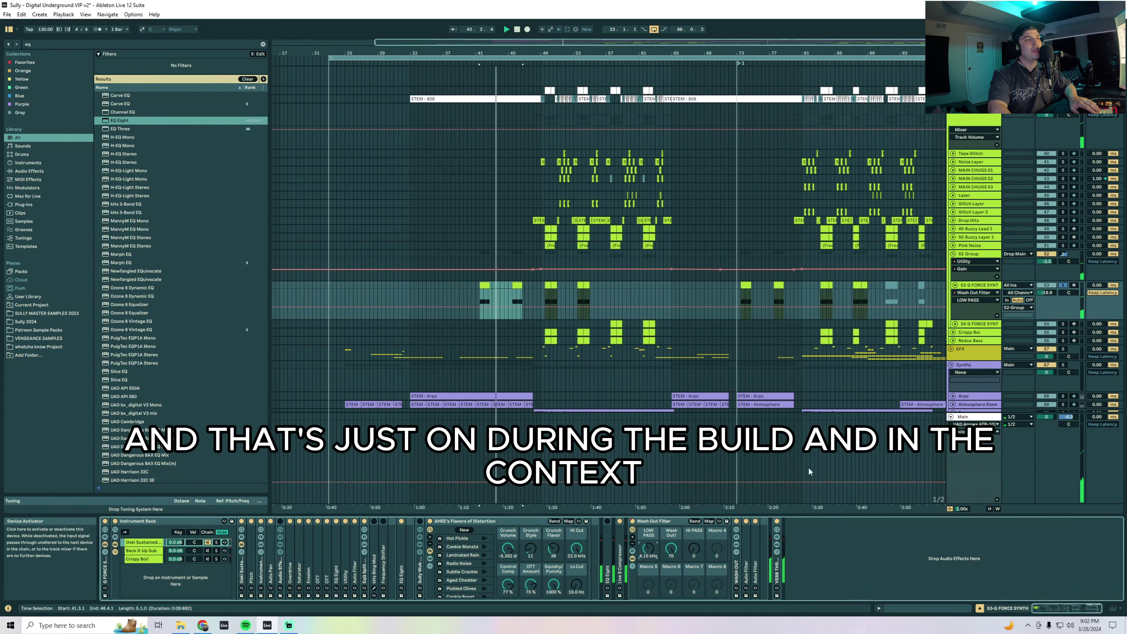
{"action": "key", "text": "space"}
Unsolo the G Force Synth track and play the full mix from bar 41 through the build-up into the drop
{"action": "left_click", "coordinate": [1062, 285]}
{"action": "left_click", "coordinate": [517, 285]}
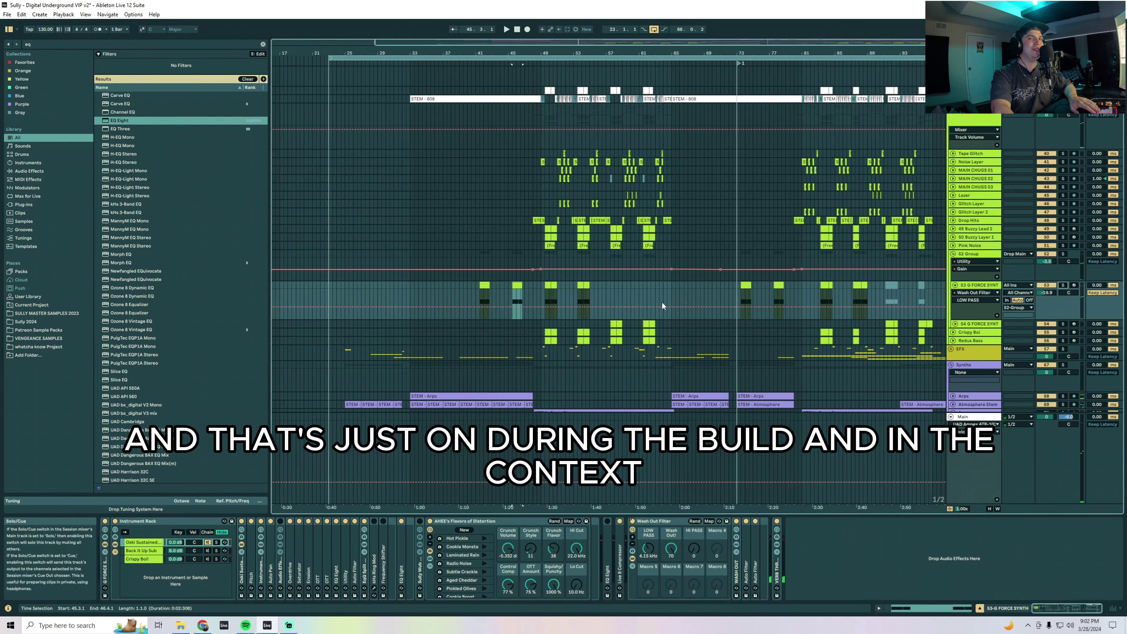
{"action": "left_click", "coordinate": [477, 293]}
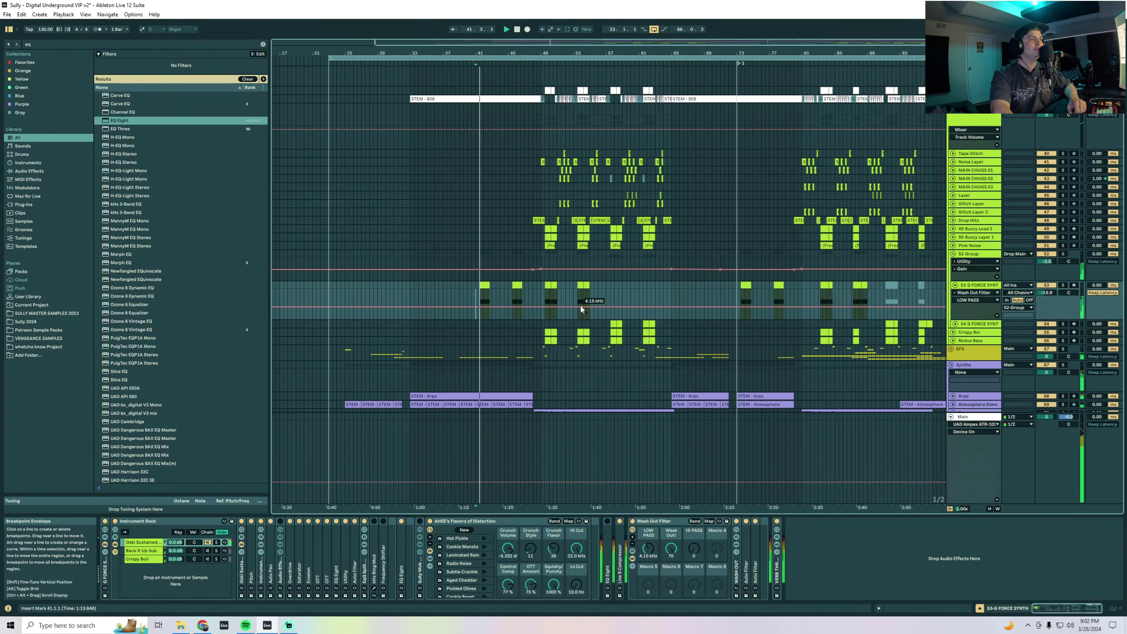
{"action": "left_click_drag", "start_coordinate": [1047, 293], "coordinate": [1051, 295]}
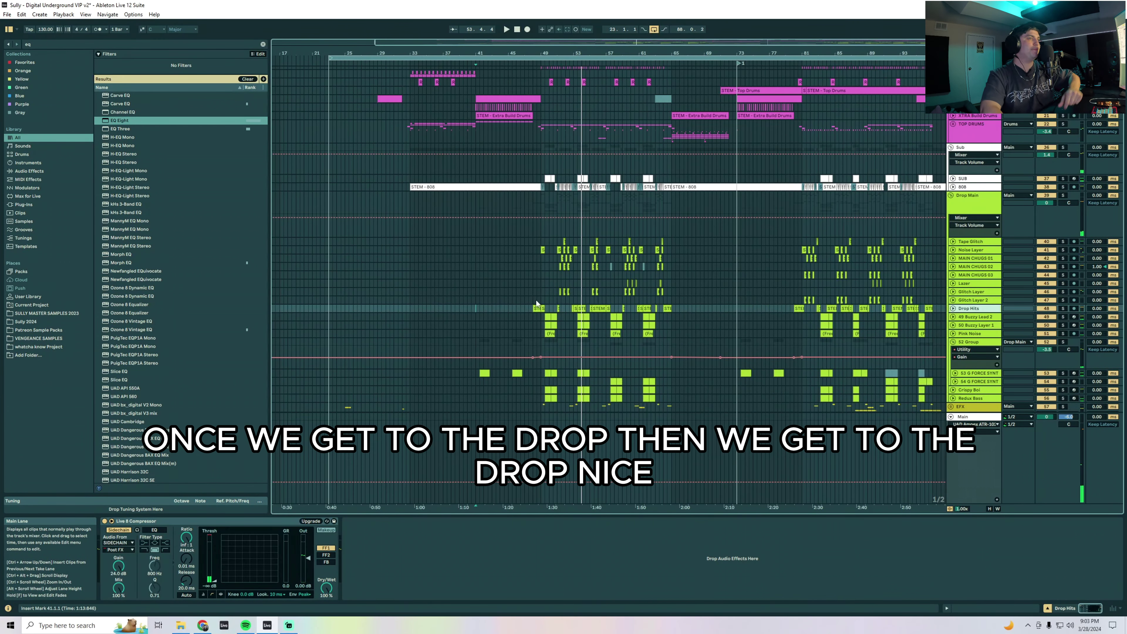
Unfold the Drop Hits track and highlight its first clip, from bar 48 to bar 49
{"action": "left_click", "coordinate": [536, 300]}
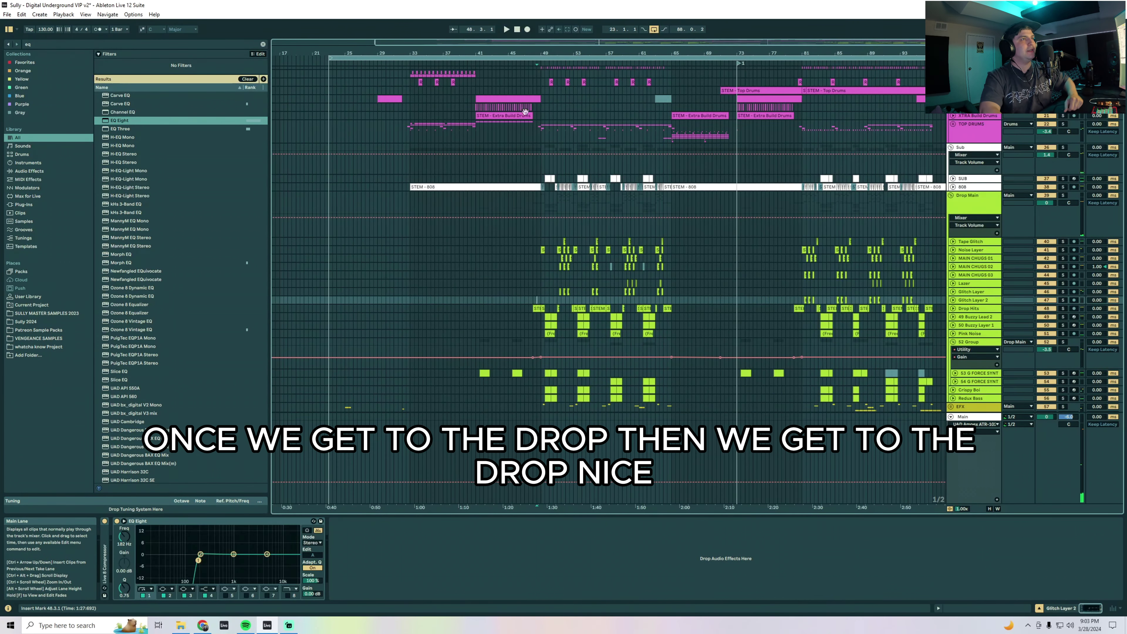
{"action": "left_click_drag", "start_coordinate": [544, 52], "coordinate": [529, 213]}
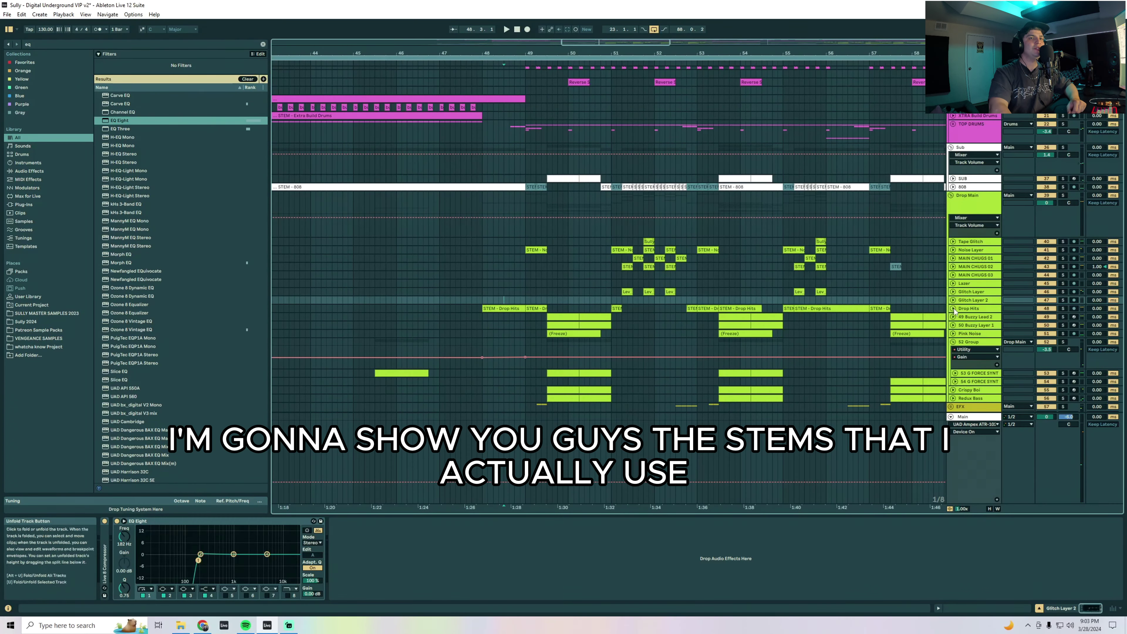
{"action": "left_click", "coordinate": [953, 308]}
{"action": "scroll", "coordinate": [573, 272], "scroll_direction": "down", "scroll_amount": 2}
{"action": "left_click", "coordinate": [512, 264]}
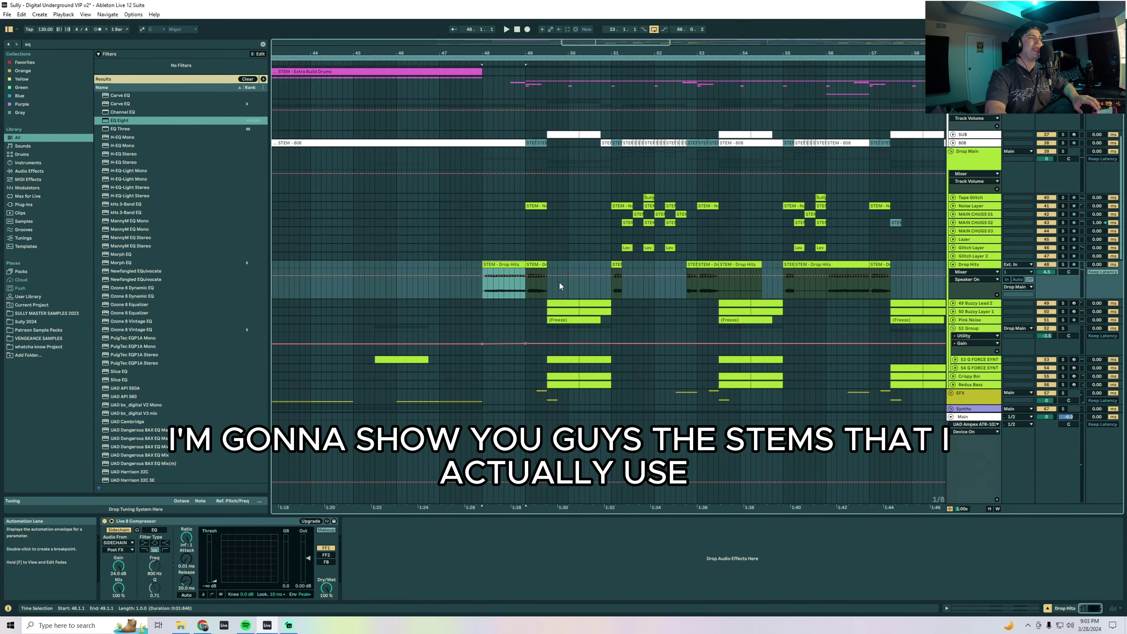
Solo Drop Hits and play its first group of clips from bar 48
{"action": "scroll", "coordinate": [560, 280], "scroll_direction": "right", "scroll_amount": 3}
{"action": "left_click", "coordinate": [1060, 265]}
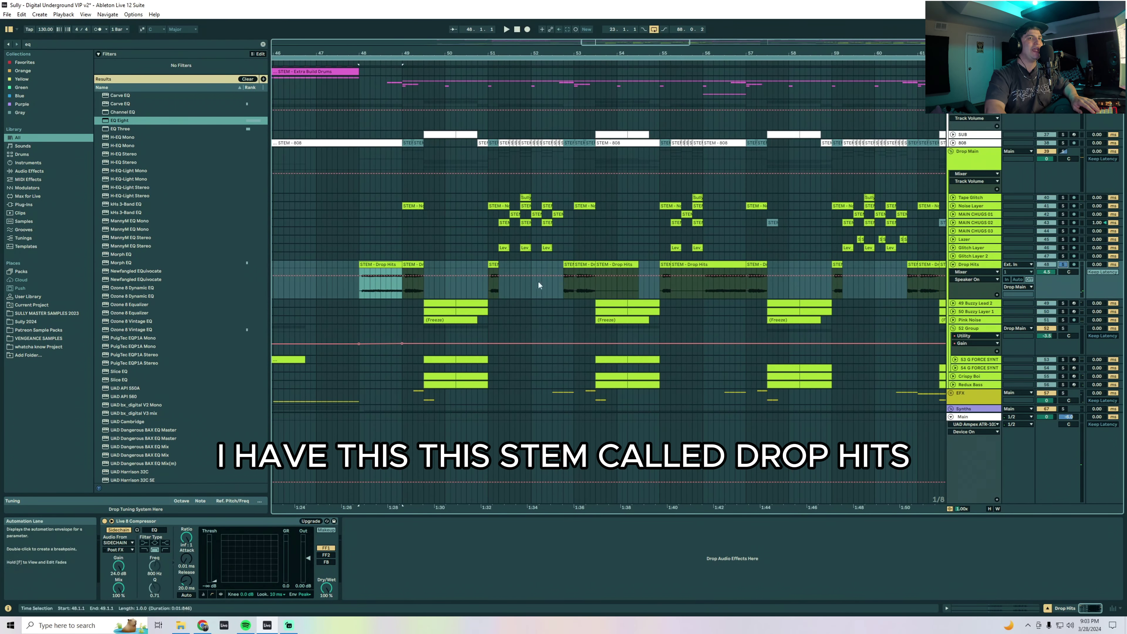
{"action": "left_click_drag", "start_coordinate": [359, 271], "coordinate": [364, 271]}
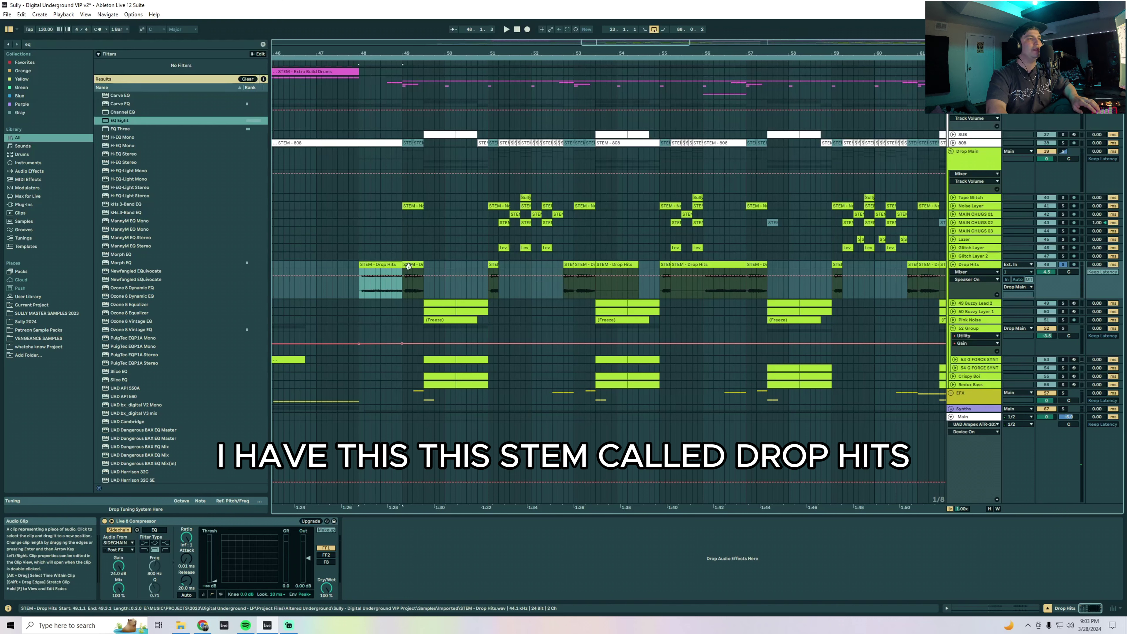
{"action": "left_click", "coordinate": [412, 266]}
{"action": "left_click", "coordinate": [385, 265], "text": "shift"}
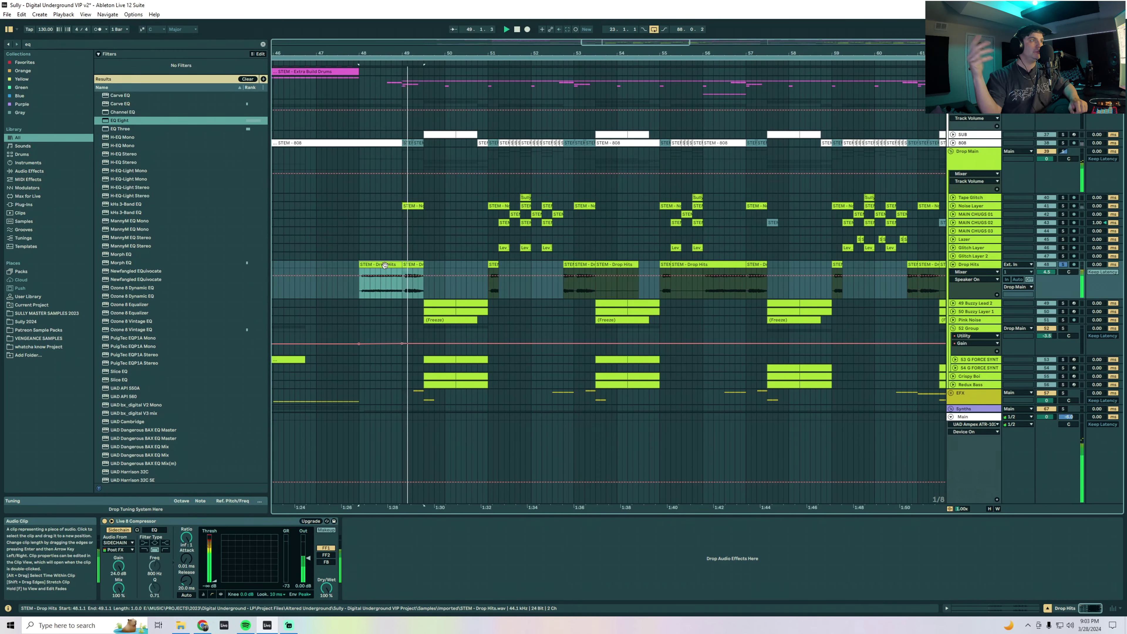
Play the soloed Drop Hits clips that follow from bar 51
{"action": "left_click", "coordinate": [569, 264]}
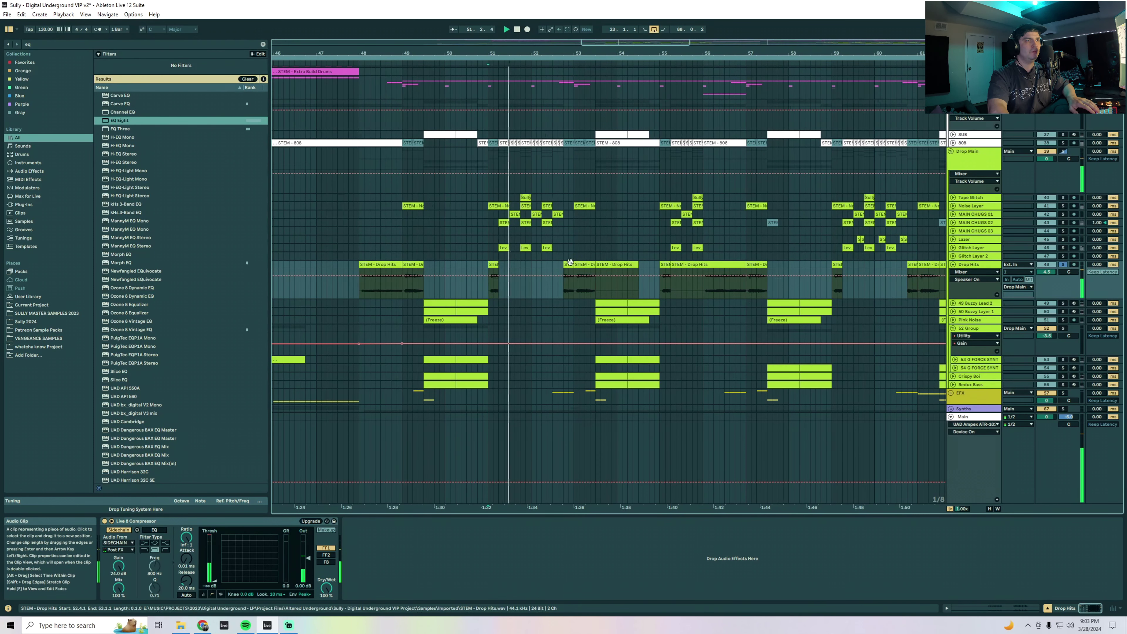
{"action": "key", "text": "space"}
{"action": "key", "text": "space"}
Highlight the Drop Hits clips from bar 55 to bar 57
{"action": "left_click_drag", "start_coordinate": [704, 280], "coordinate": [743, 263]}
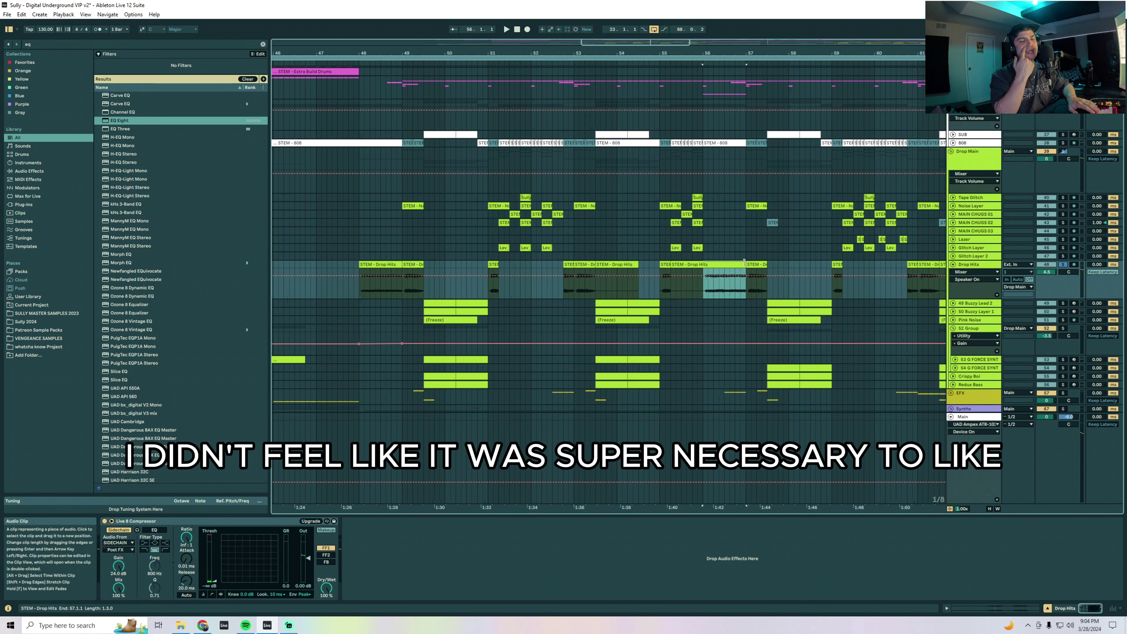
{"action": "left_click", "coordinate": [698, 266]}
{"action": "left_click_drag", "start_coordinate": [739, 266], "coordinate": [747, 265]}
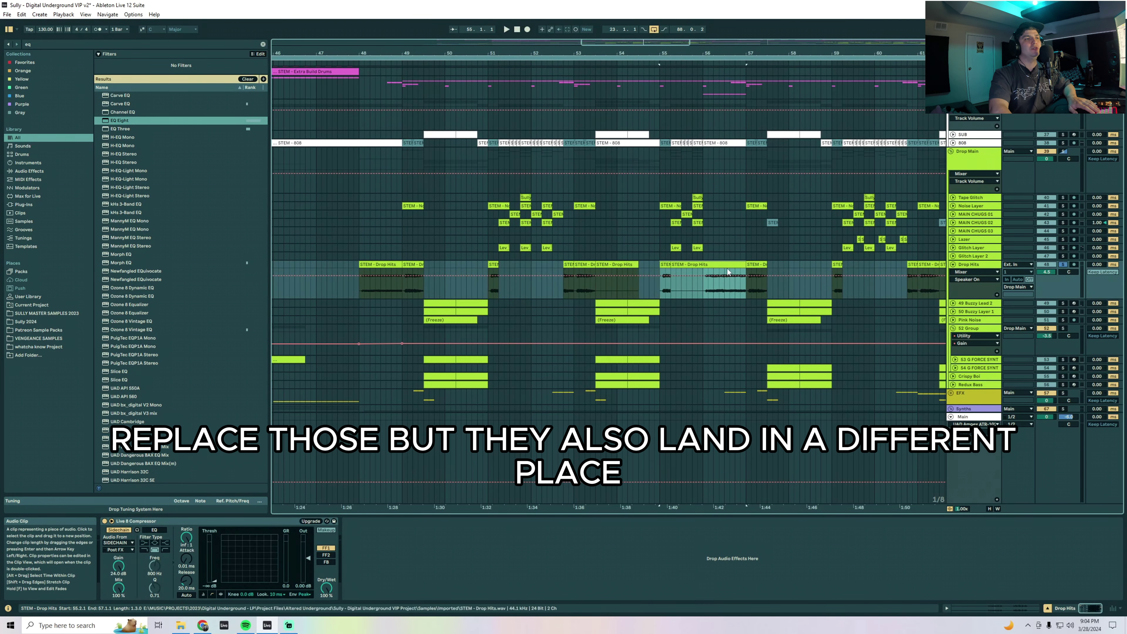
Try extending the first Drop Hits clip to about bar 60 and play the track's original hits from bar 51
{"action": "left_click_drag", "start_coordinate": [400, 262], "coordinate": [896, 262]}
{"action": "left_click_drag", "start_coordinate": [466, 266], "coordinate": [487, 262]}
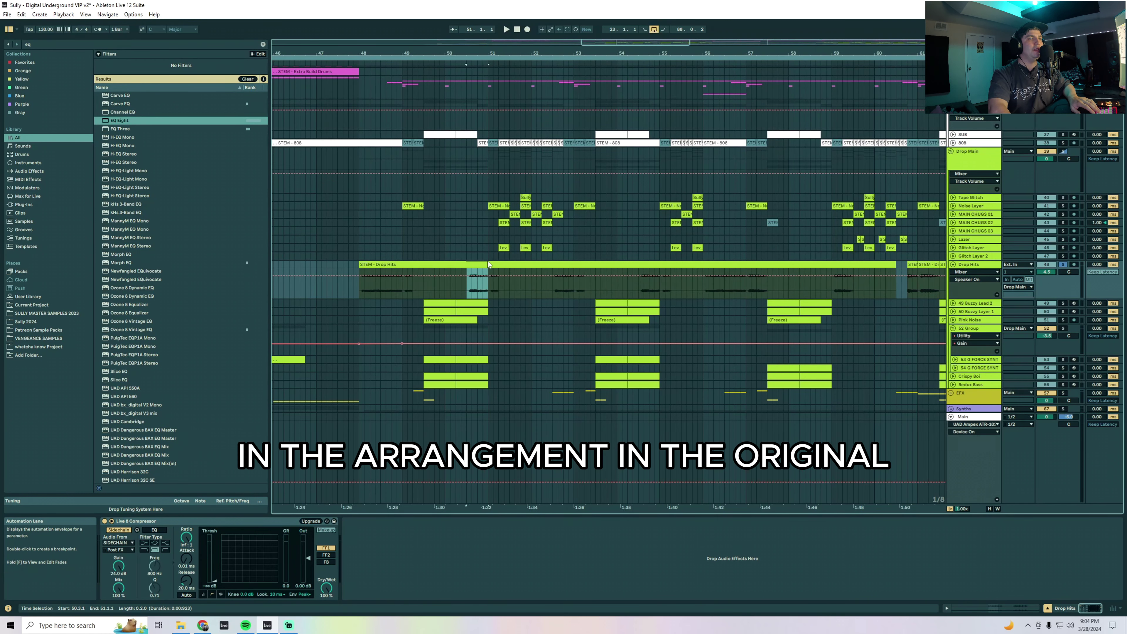
{"action": "key", "text": "space"}
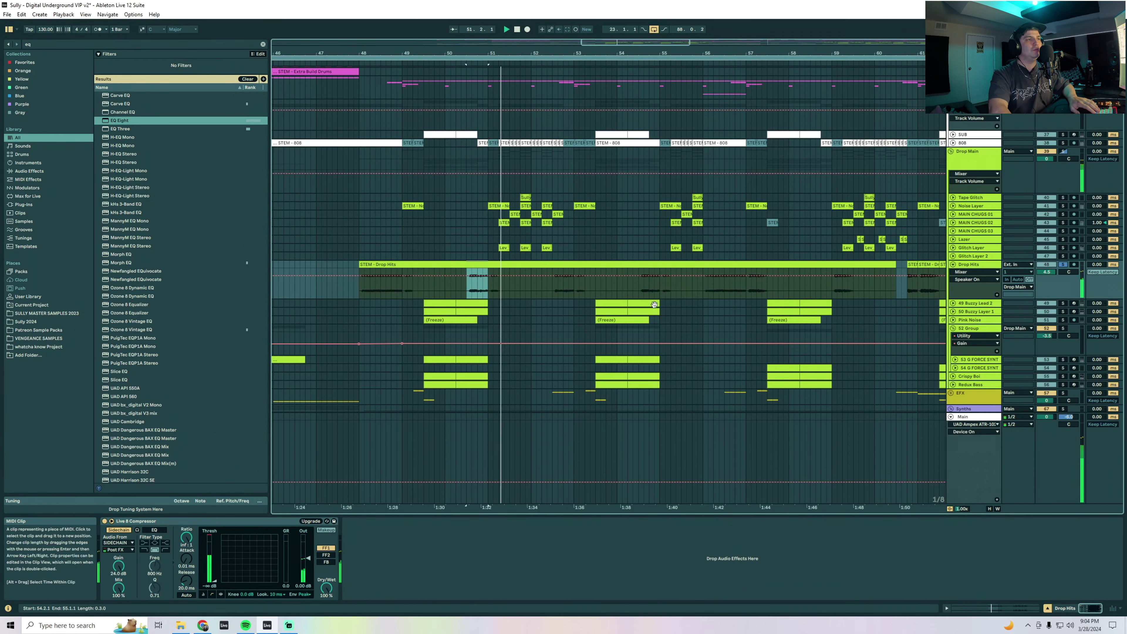
Highlight the separate Drop Hits clips from bar 49 to 54.3 and play them from bar 49
{"action": "left_click_drag", "start_coordinate": [553, 289], "coordinate": [554, 256]}
{"action": "left_click", "coordinate": [576, 288]}
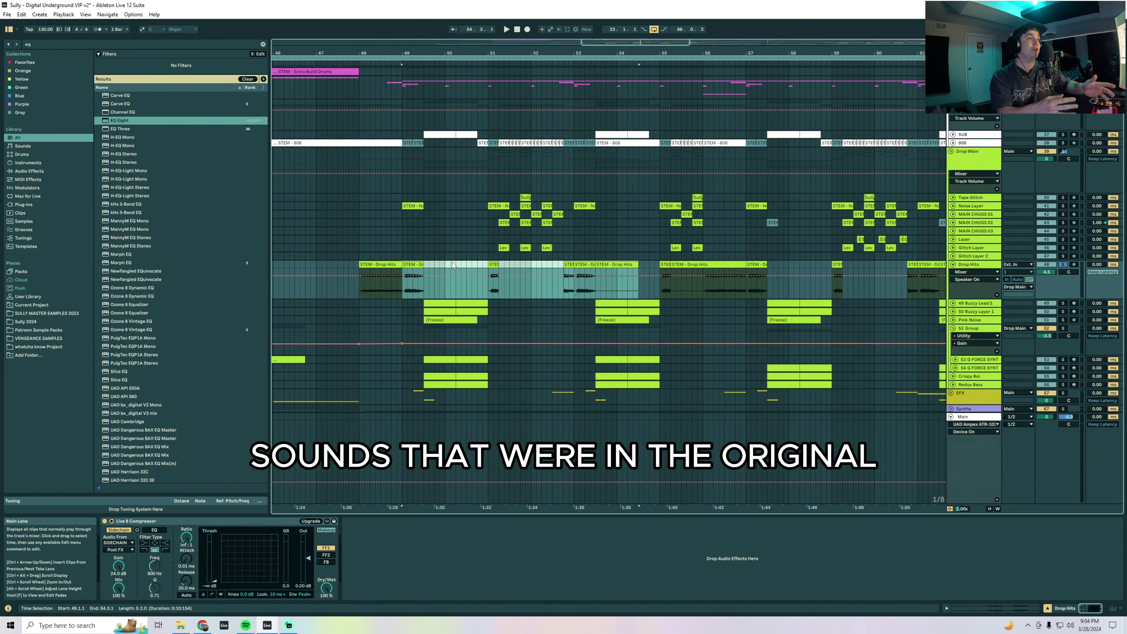
{"action": "key", "text": "space"}
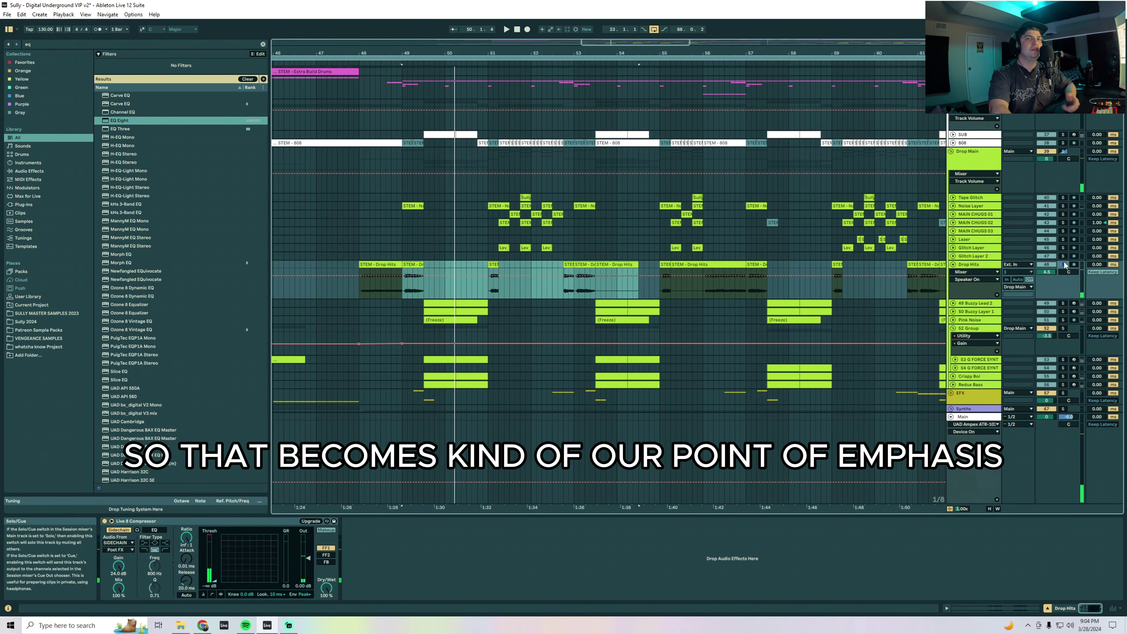
Unfold and solo the Noise Layer track, and audition its clips from bars 49, 51 and 53
{"action": "left_click", "coordinate": [418, 206]}
{"action": "left_click", "coordinate": [952, 206]}
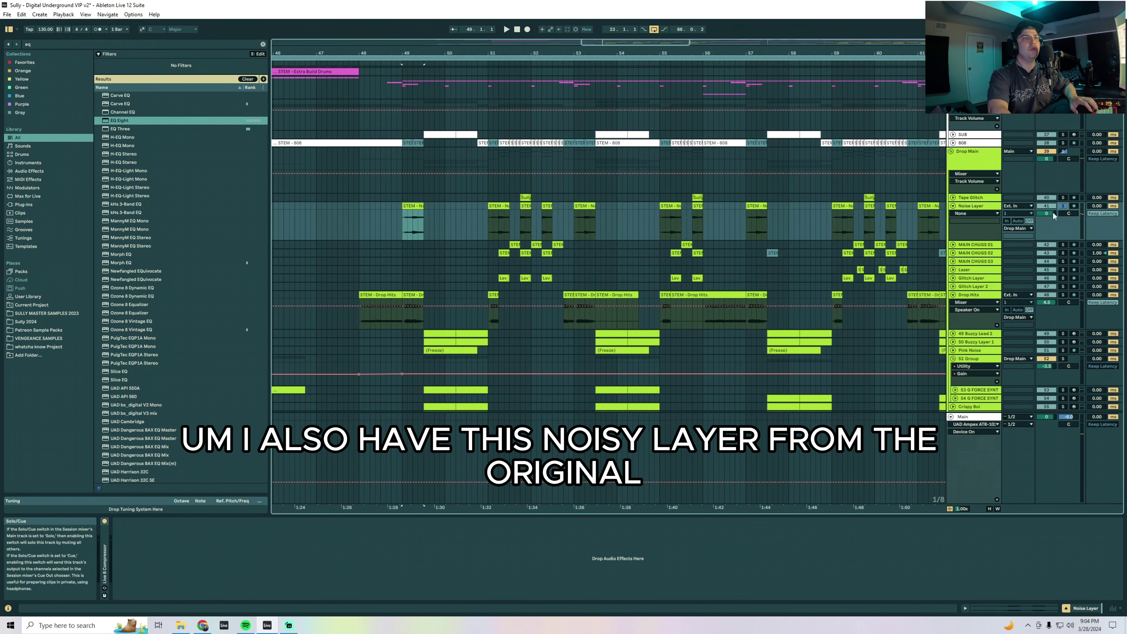
{"action": "key", "text": "space"}
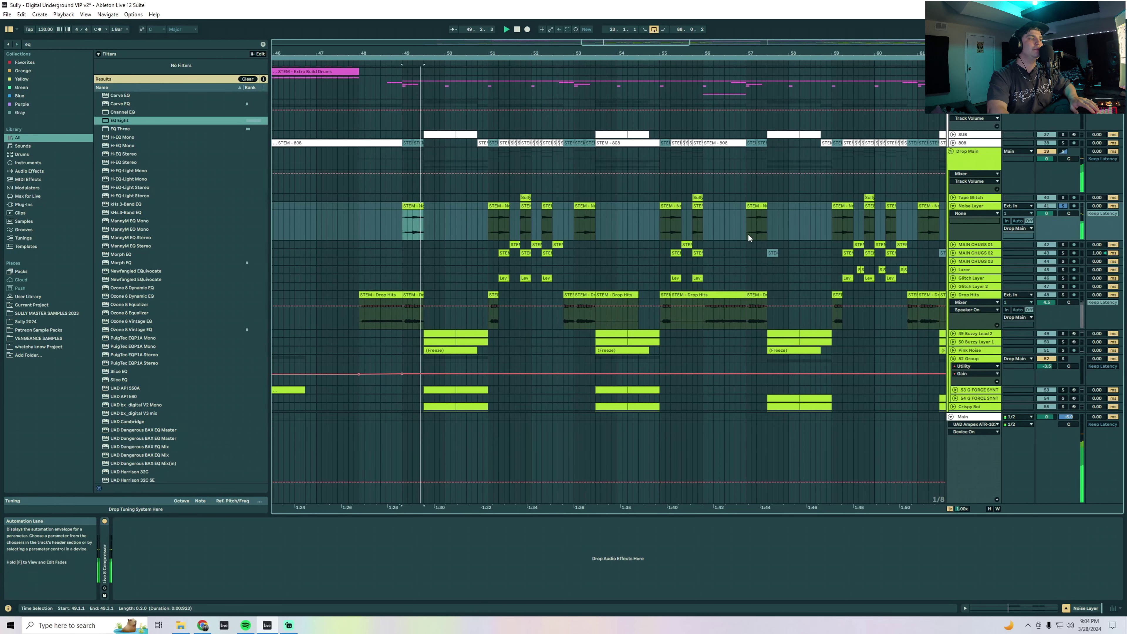
{"action": "left_click", "coordinate": [495, 208]}
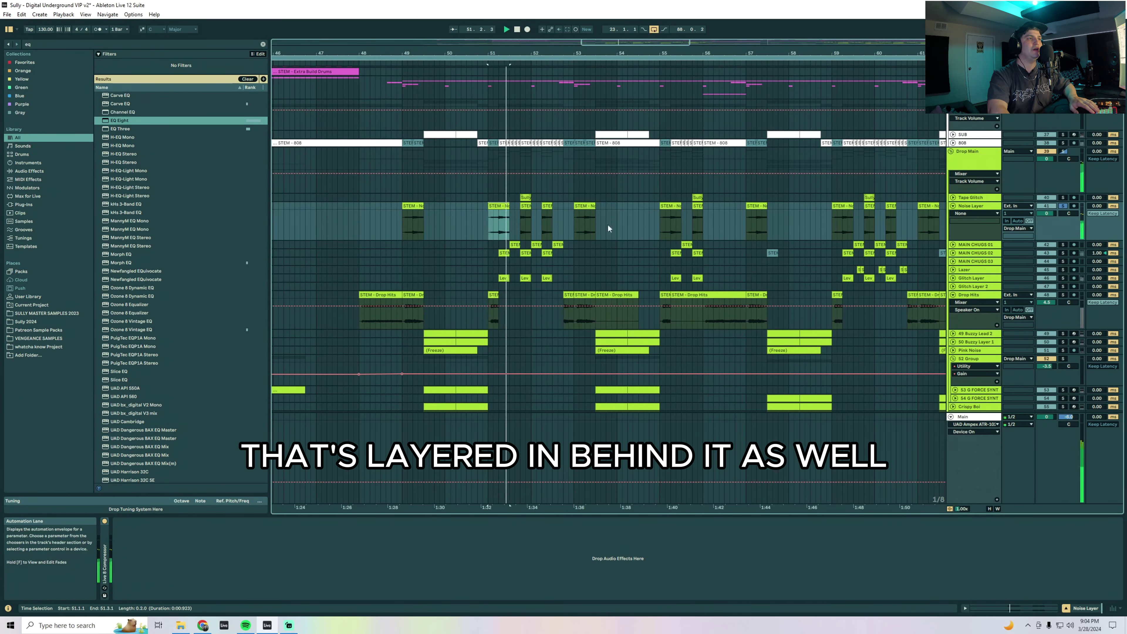
{"action": "left_click", "coordinate": [527, 207]}
{"action": "left_click", "coordinate": [584, 208]}
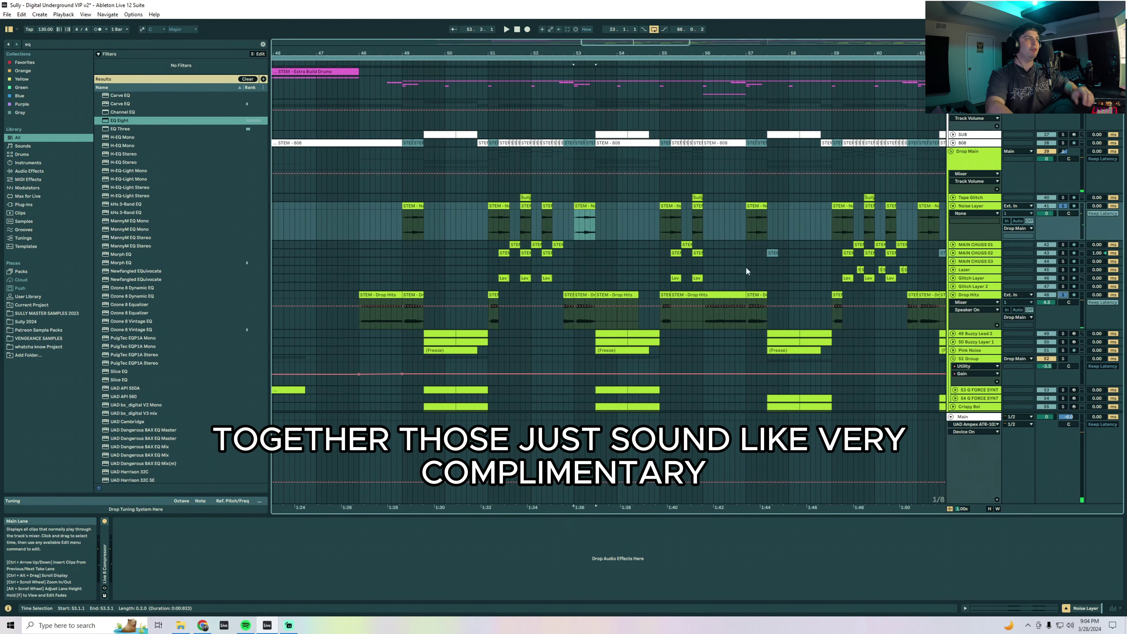
{"action": "left_click", "coordinate": [416, 213]}
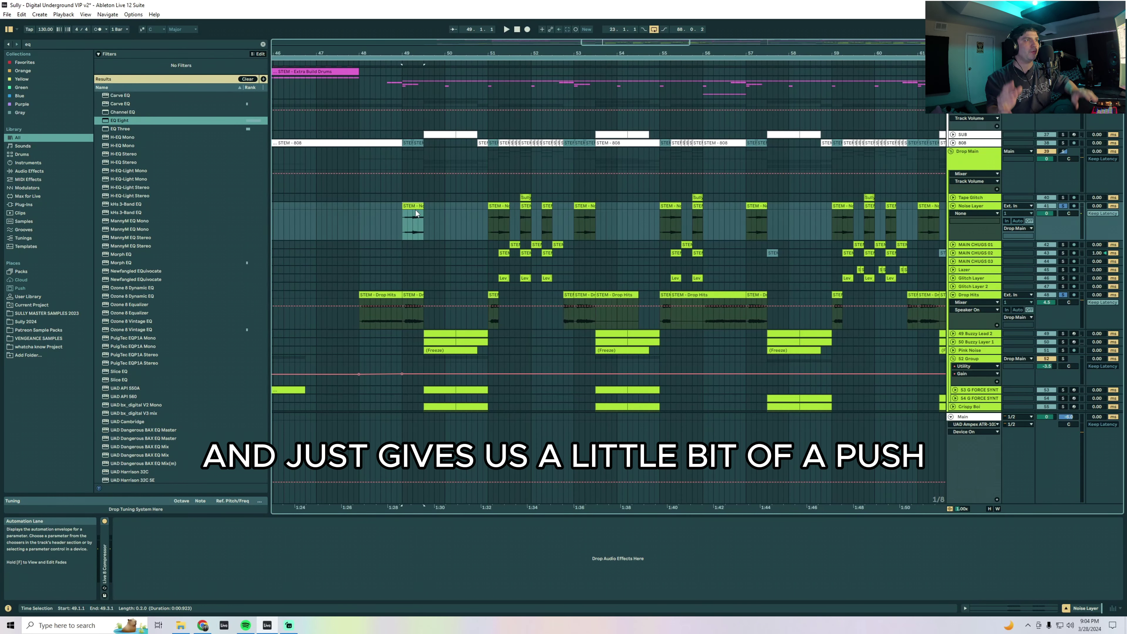
Unfold the lead and bass tracks from Buzzy Lead 2 downward and highlight the Buzzy Layer 1 clip at bar 49.3
{"action": "scroll", "coordinate": [955, 241], "scroll_direction": "down", "scroll_amount": 3}
{"action": "left_click", "coordinate": [954, 242]}
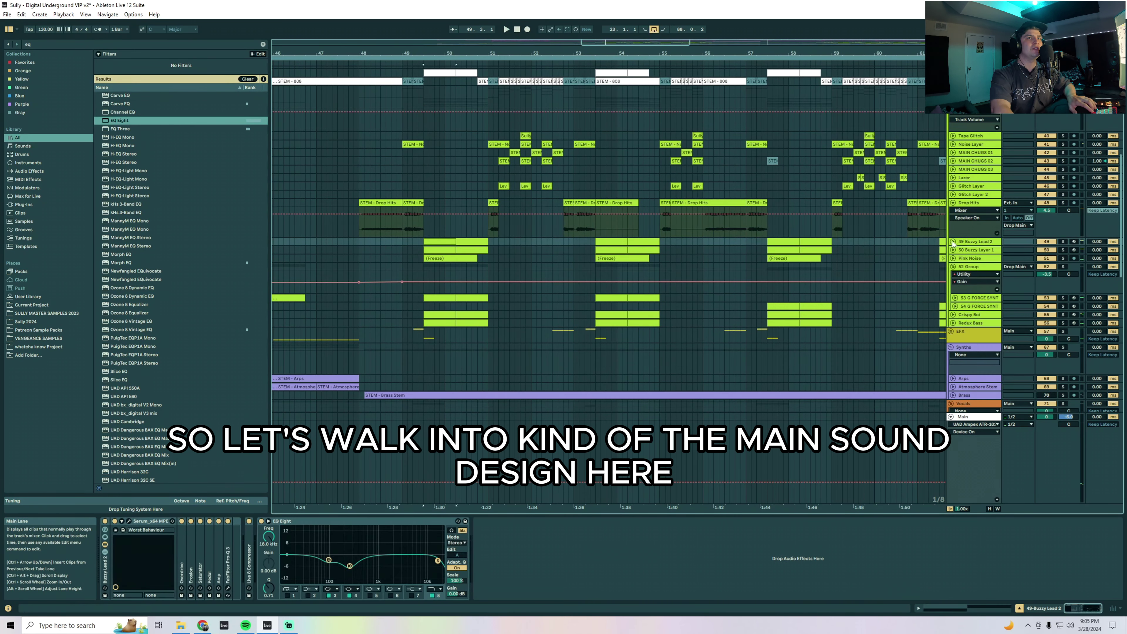
{"action": "left_click", "coordinate": [953, 241], "text": "alt"}
{"action": "scroll", "coordinate": [518, 305], "scroll_direction": "down", "scroll_amount": 2}
{"action": "left_click", "coordinate": [477, 219]}
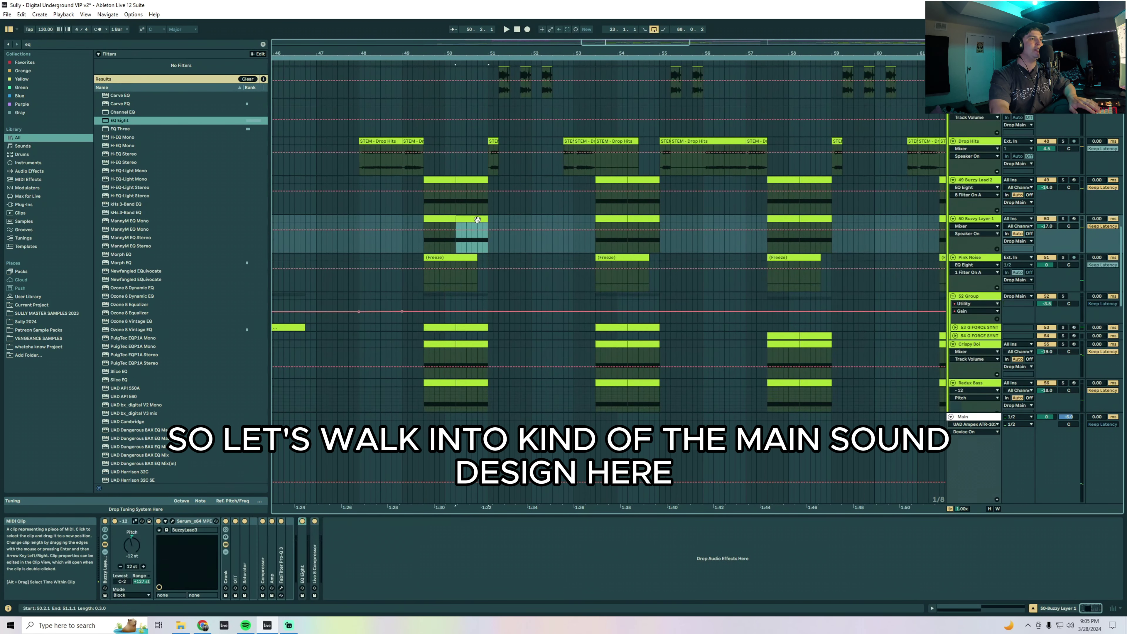
{"action": "left_click", "coordinate": [439, 220]}
{"action": "scroll", "coordinate": [448, 264], "scroll_direction": "down", "scroll_amount": 2}
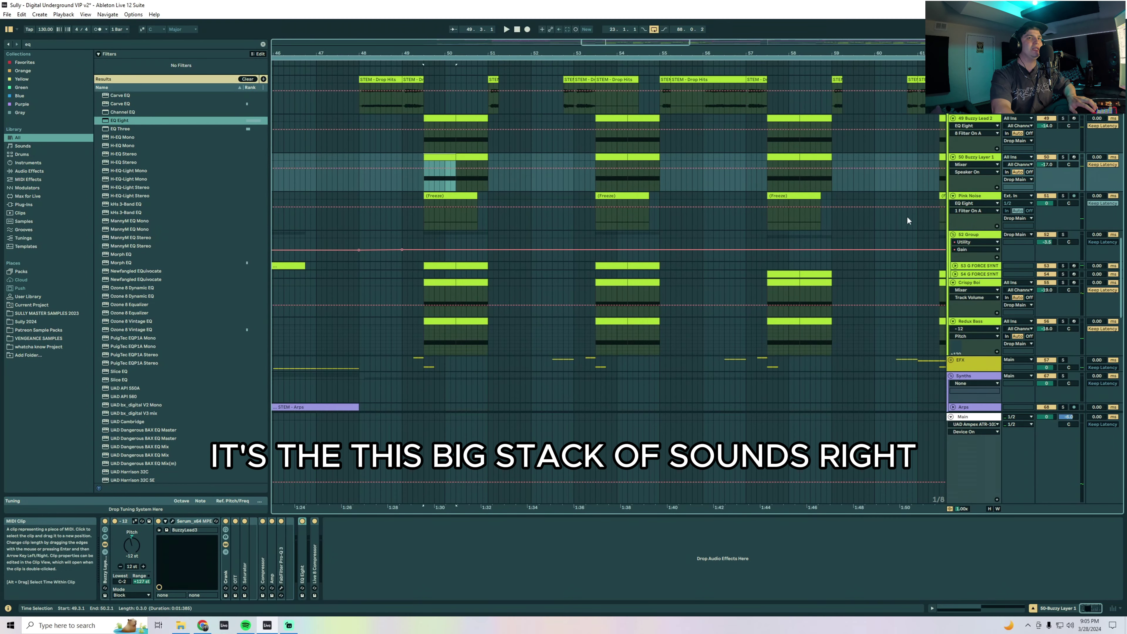
Fold the drop tracks again, loop the Crispy Boi clips from bar 49.3 to bar 51, and play the full stack
{"action": "left_click", "coordinate": [952, 234]}
{"action": "left_click", "coordinate": [953, 196], "text": "alt"}
{"action": "left_click", "coordinate": [439, 213]}
{"action": "left_click", "coordinate": [471, 212], "text": "shift"}
{"action": "key", "text": "ctrl+l"}
{"action": "key", "text": "space"}
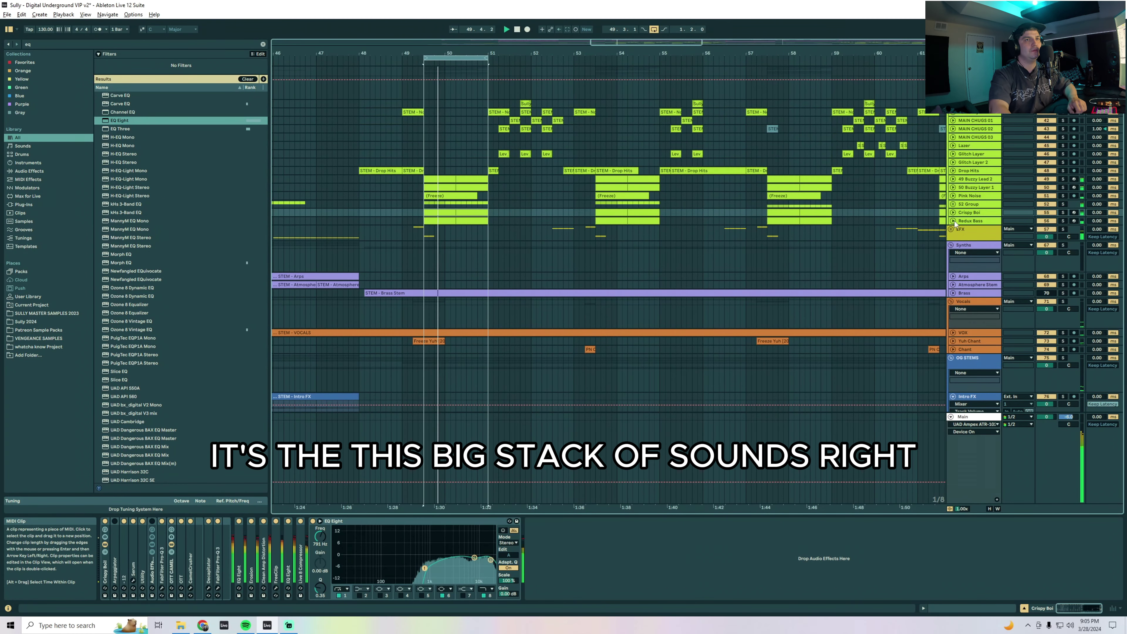
Unfold Crispy Boi, solo the first G FORCE SYNTH track and highlight its clips inside the loop
{"action": "left_click", "coordinate": [953, 213]}
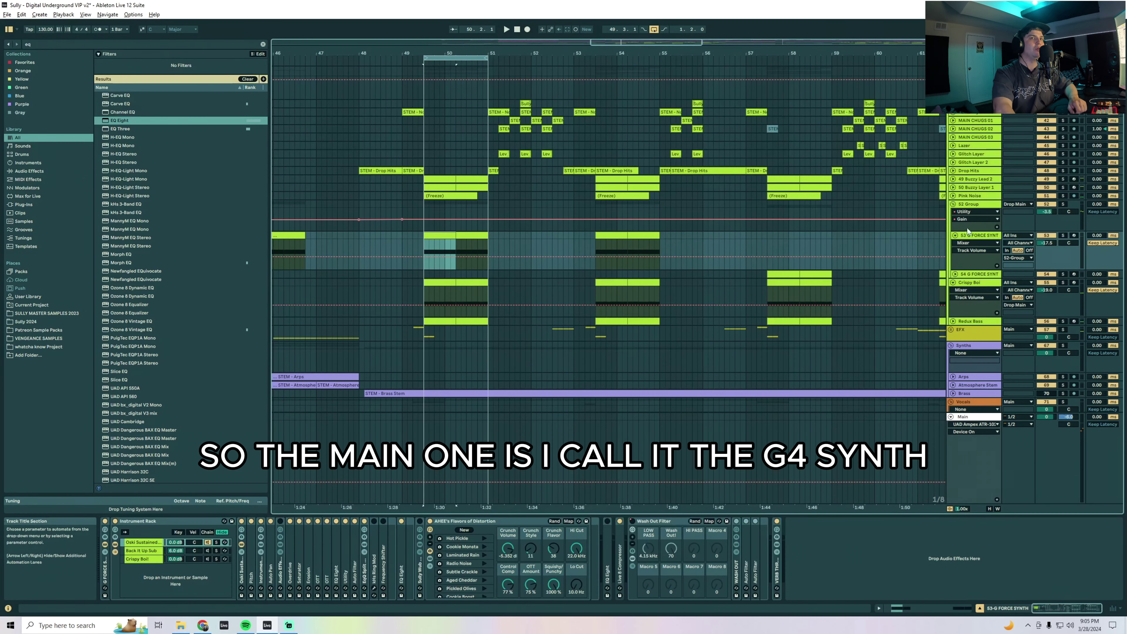
{"action": "left_click", "coordinate": [979, 235]}
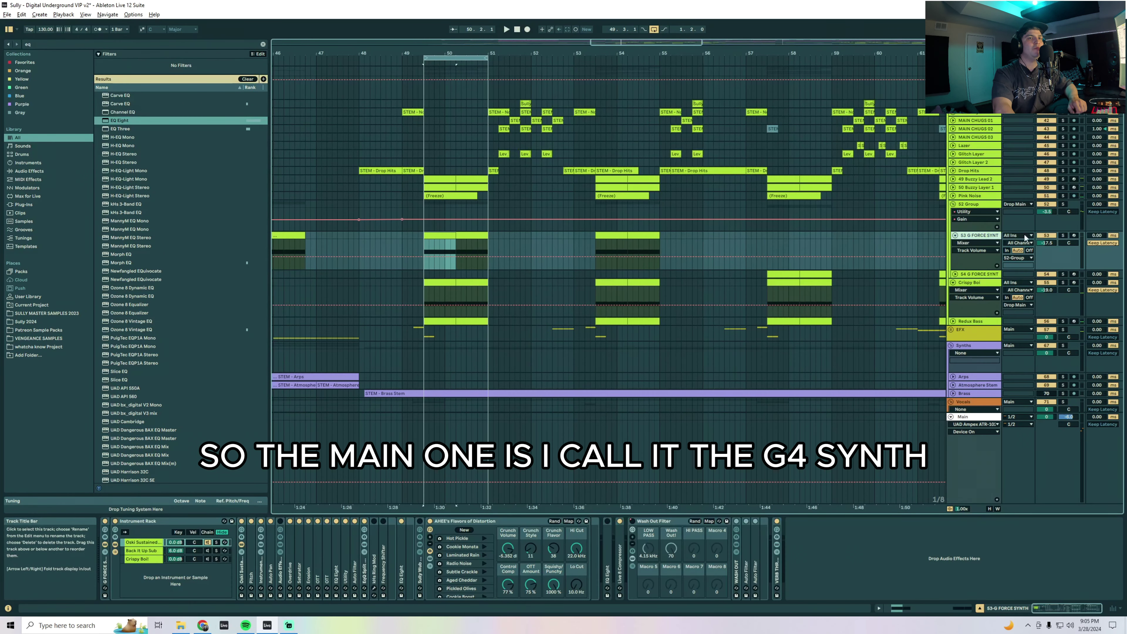
{"action": "left_click", "coordinate": [1063, 235]}
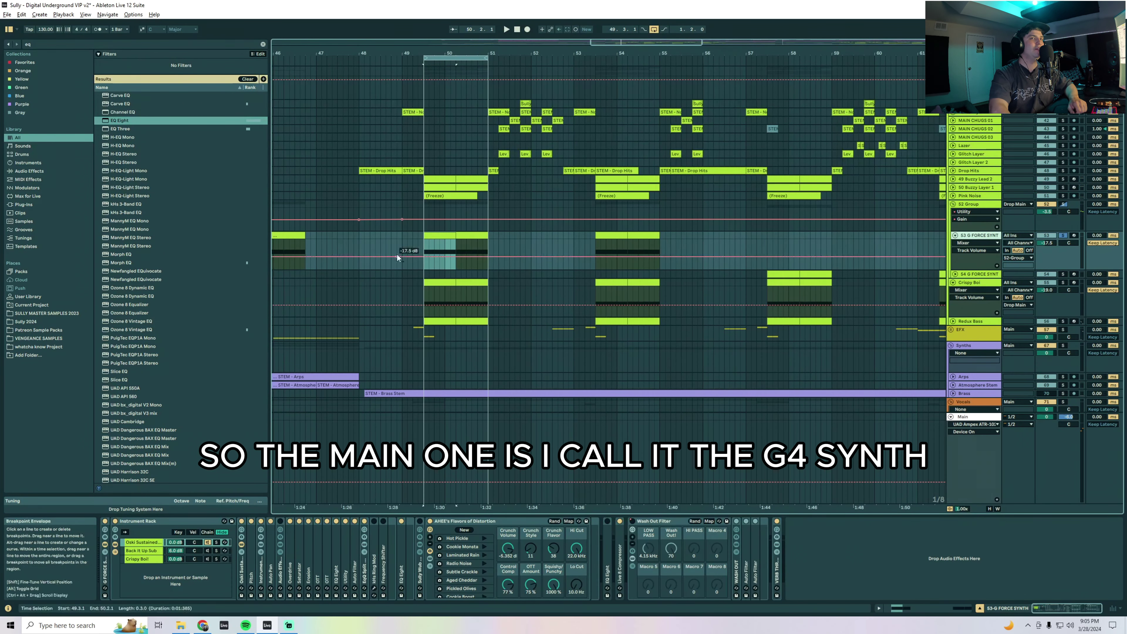
{"action": "left_click", "coordinate": [477, 237]}
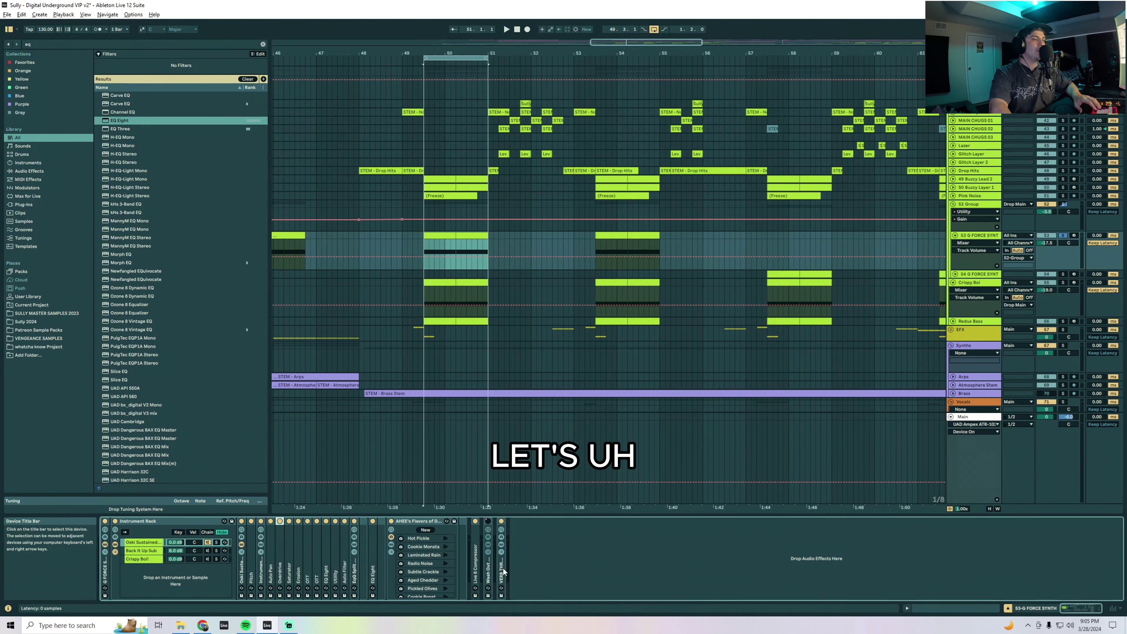
Deactivate the effects that process the G FORCE SYNTH instrument and play the dry sound
{"action": "left_click", "coordinate": [502, 574]}
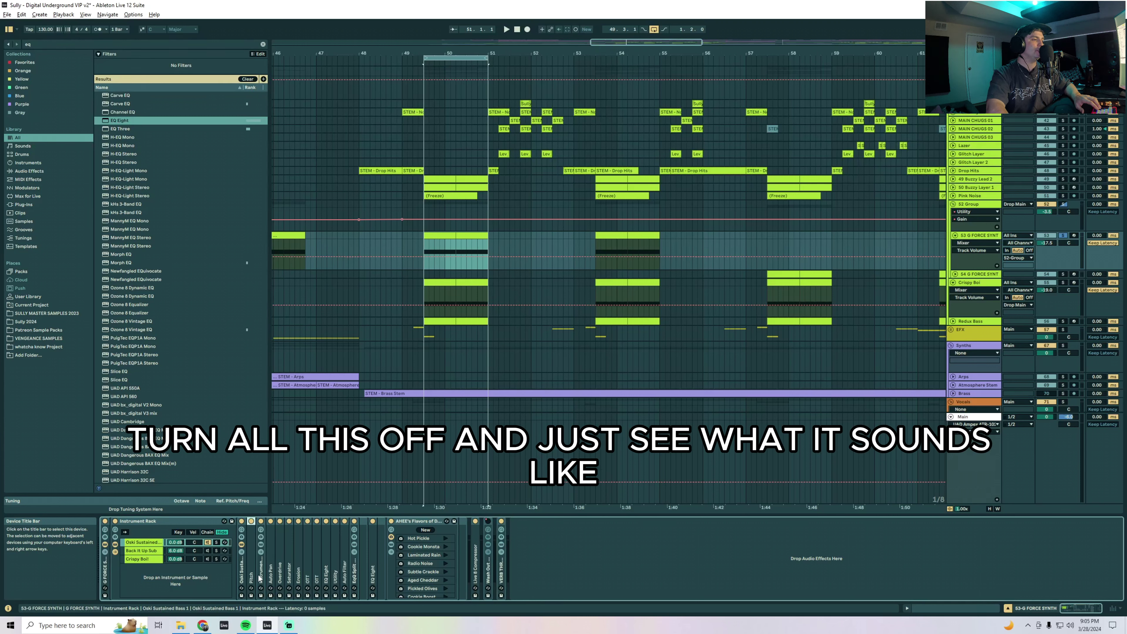
{"action": "left_click", "coordinate": [356, 571]}
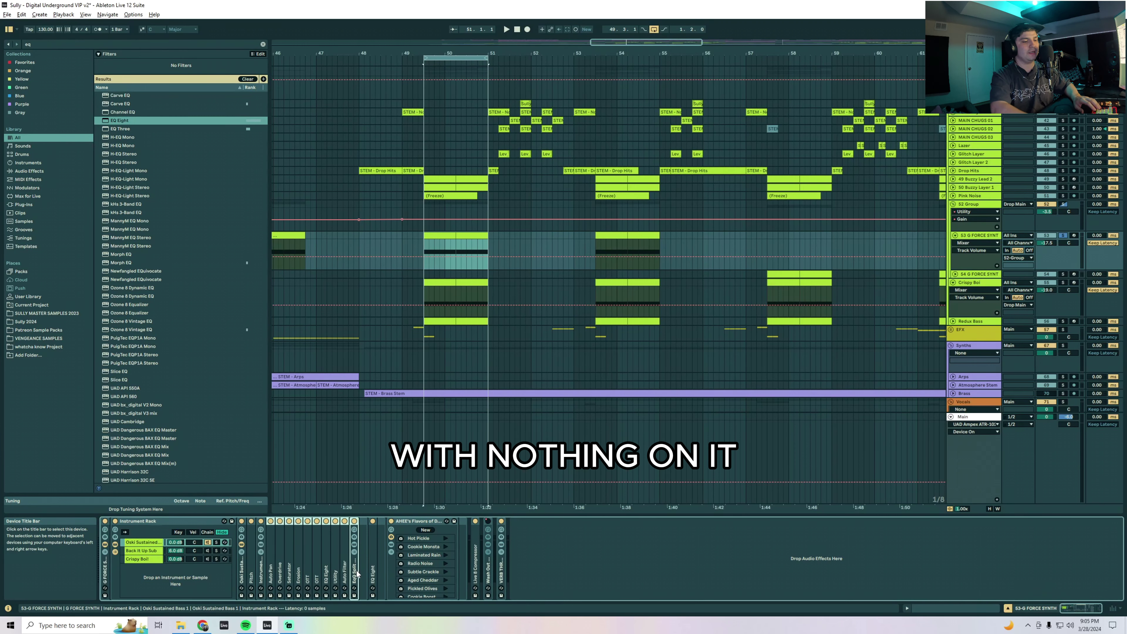
{"action": "key", "text": "ctrl+0"}
{"action": "key", "text": "space"}
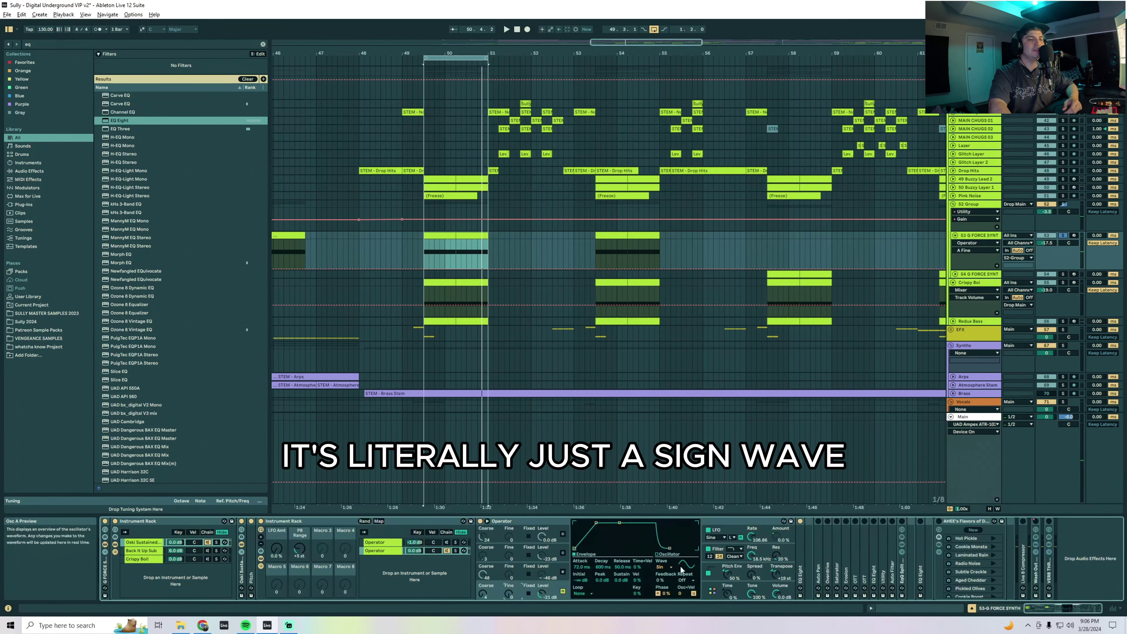
Fold the Operator and inner Instrument Rack devices, reactivate Auto Pan, and play the loop
{"action": "double_click", "coordinate": [453, 522]}
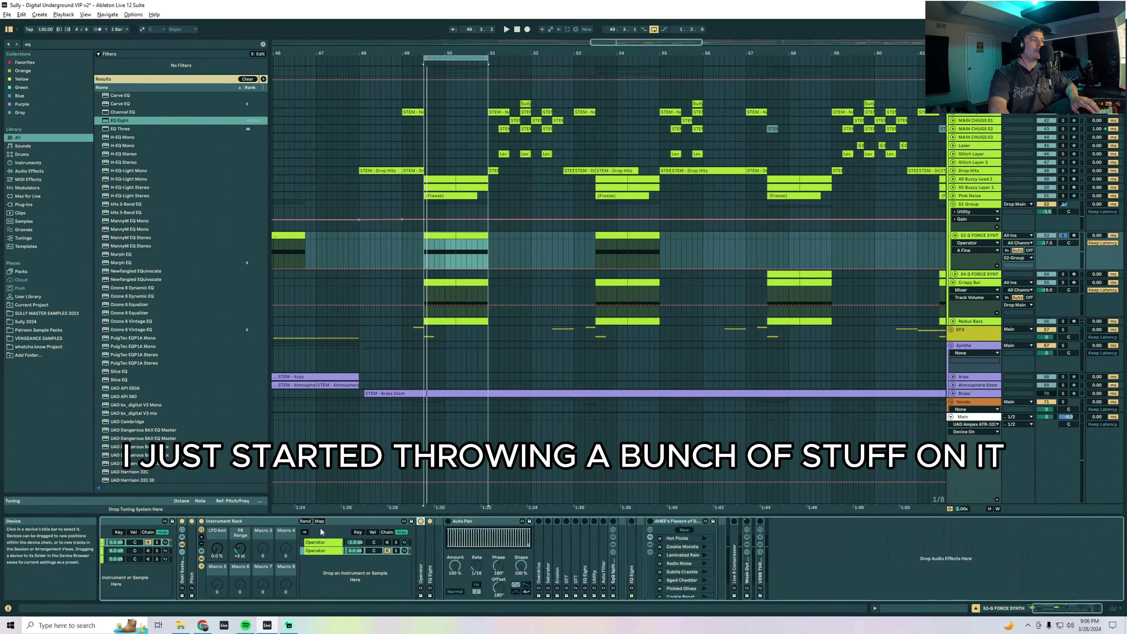
{"action": "double_click", "coordinate": [254, 525]}
{"action": "left_click", "coordinate": [227, 524]}
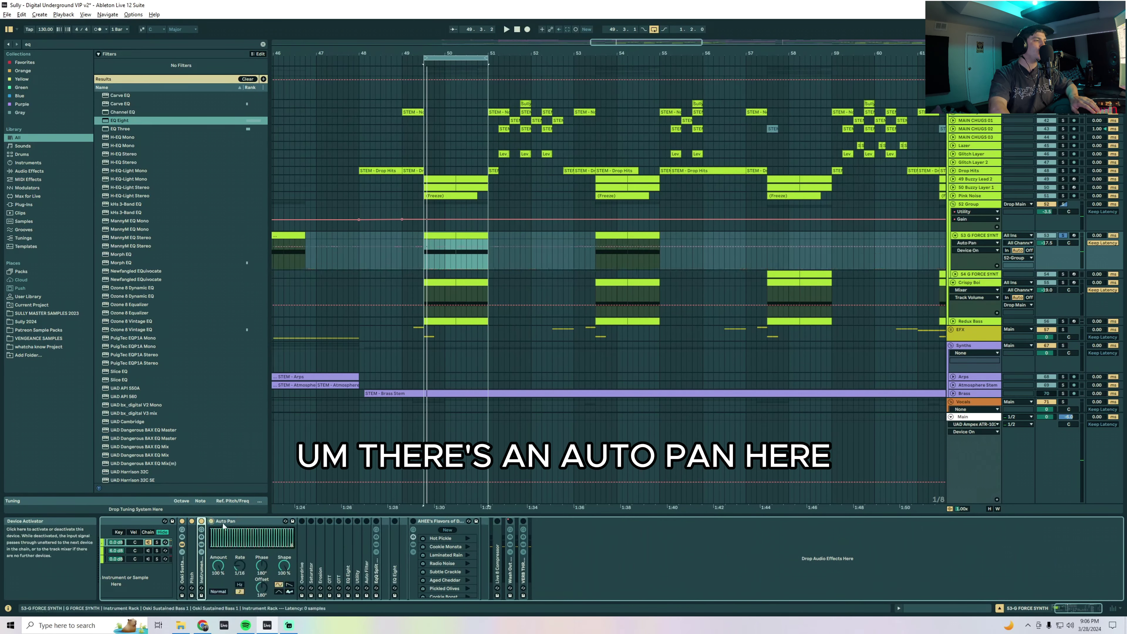
{"action": "key", "text": "space"}
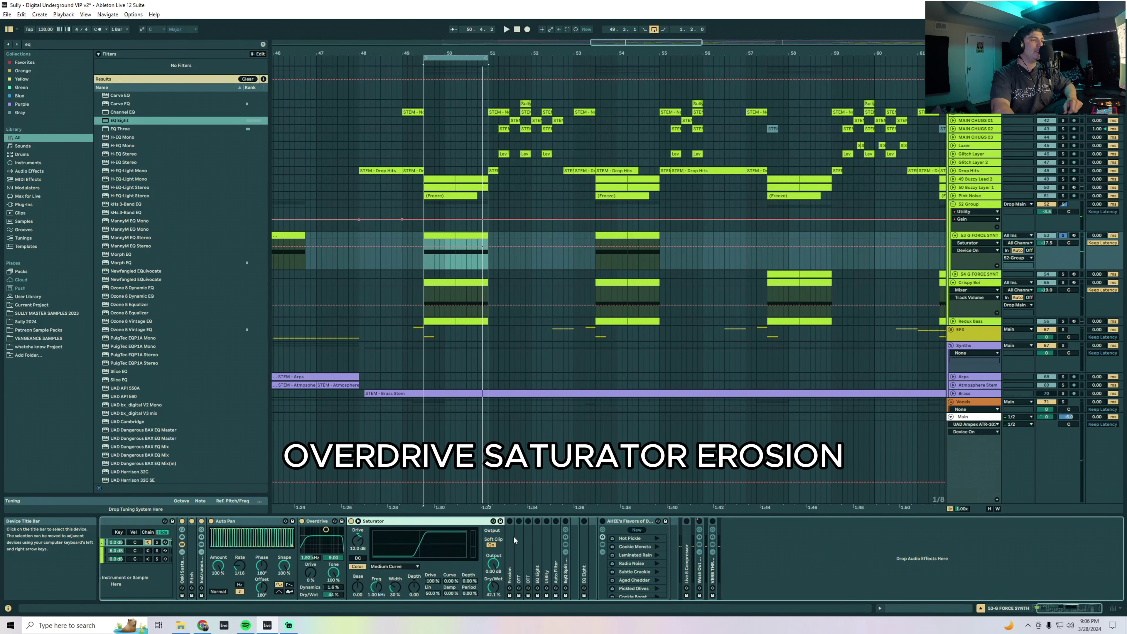
Inspect Erosion, fold the Overdrive, Saturator and Erosion devices, and play the loop with all three active
{"action": "double_click", "coordinate": [507, 542]}
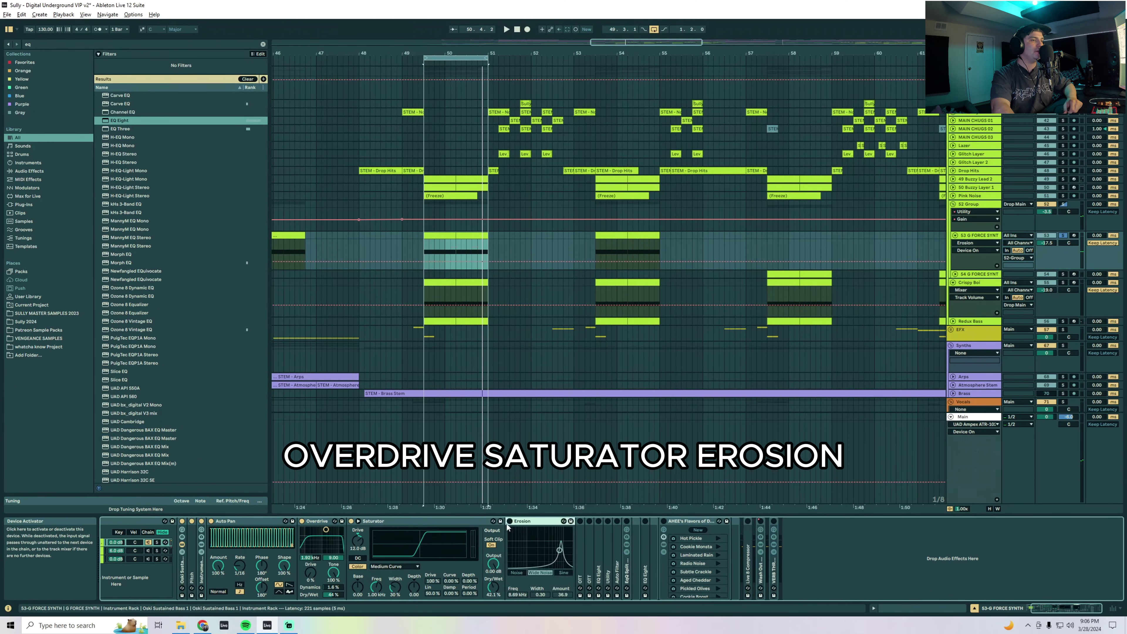
{"action": "double_click", "coordinate": [324, 521]}
{"action": "double_click", "coordinate": [355, 521]}
{"action": "key", "text": "space"}
{"action": "double_click", "coordinate": [356, 520]}
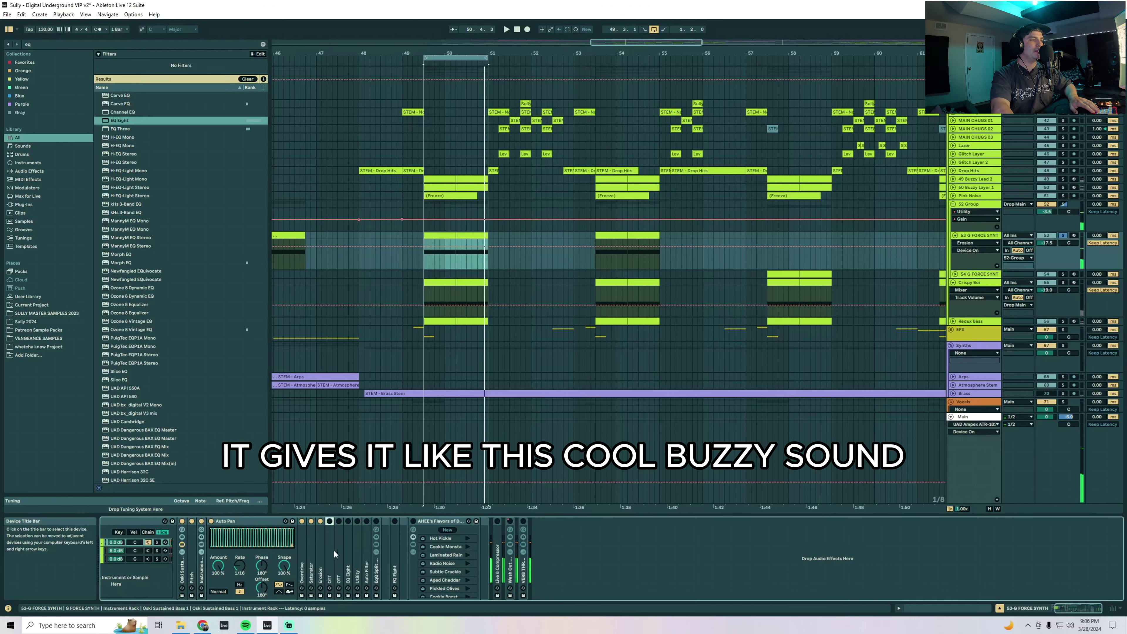
Inspect the two OTT devices and the EQ Eight after the rack, folding each again while auditioning the loop
{"action": "double_click", "coordinate": [336, 541]}
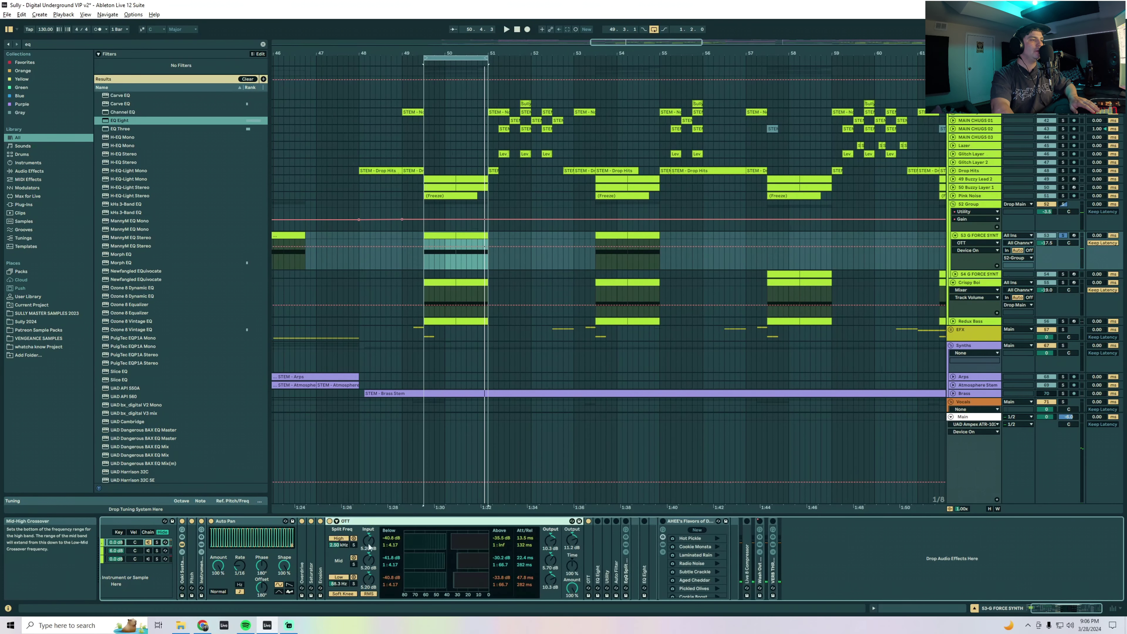
{"action": "double_click", "coordinate": [588, 562]}
{"action": "double_click", "coordinate": [456, 519]}
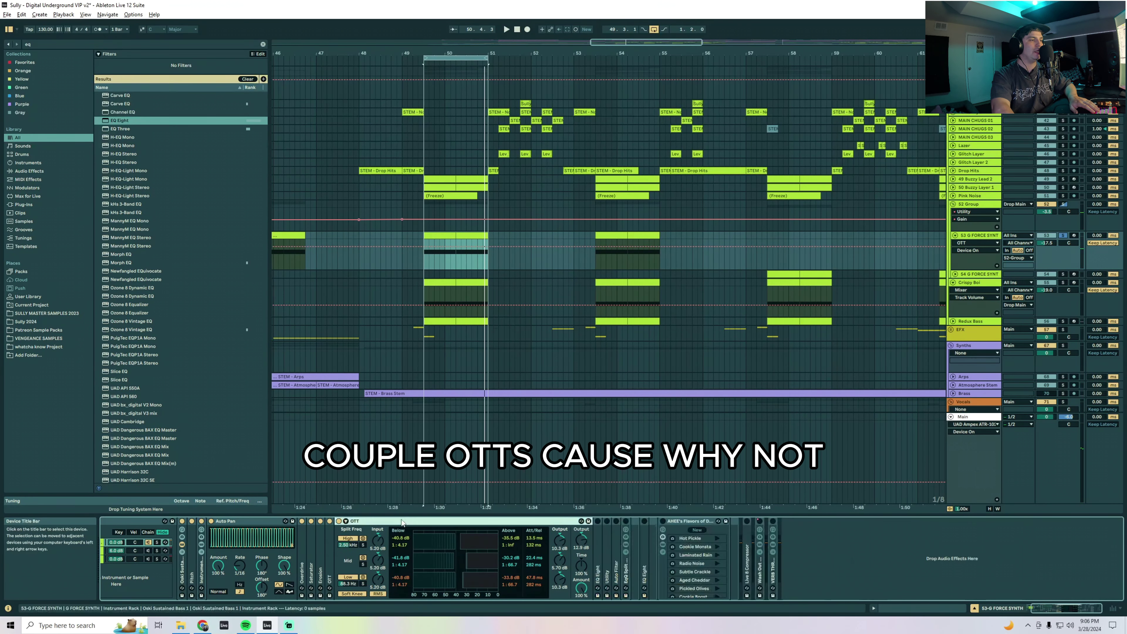
{"action": "double_click", "coordinate": [456, 519]}
{"action": "key", "text": "space"}
{"action": "double_click", "coordinate": [395, 542]}
{"action": "double_click", "coordinate": [471, 522]}
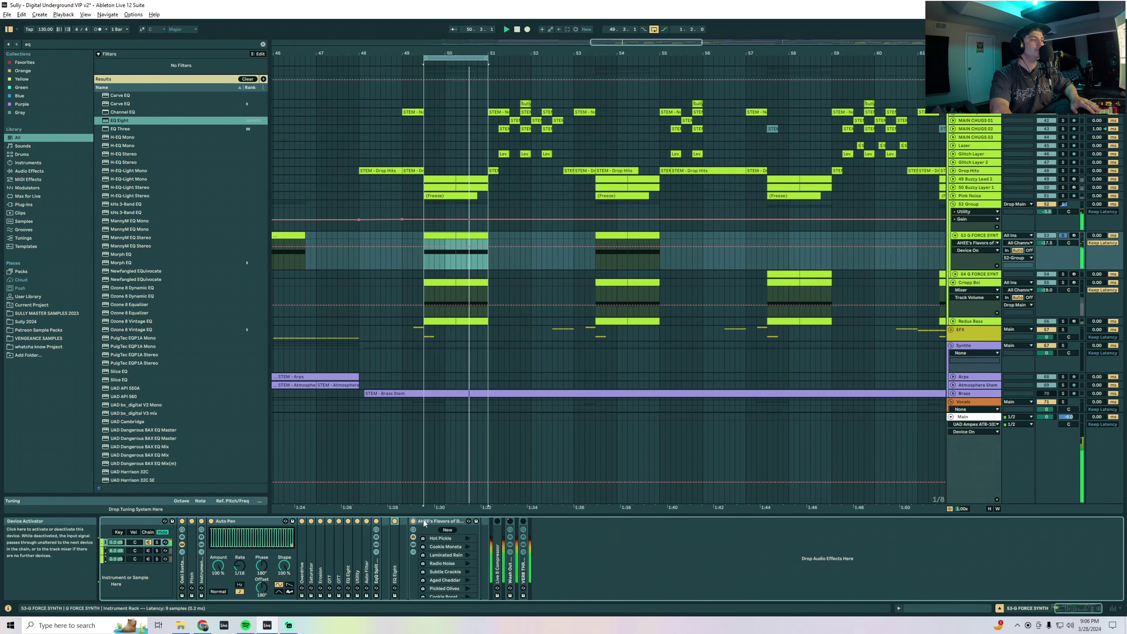
Activate the AHEE's Flavors rack, audition the loop through it, and fold the Live 8 Compressor
{"action": "left_click", "coordinate": [413, 529]}
{"action": "double_click", "coordinate": [435, 522]}
{"action": "key", "text": "space"}
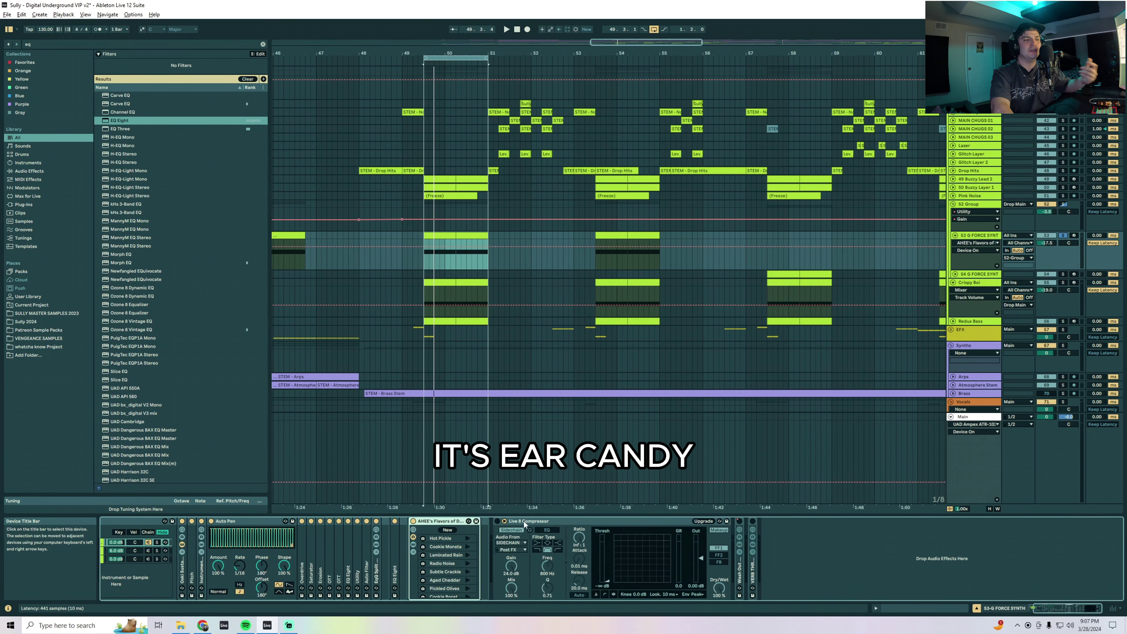
{"action": "double_click", "coordinate": [526, 520]}
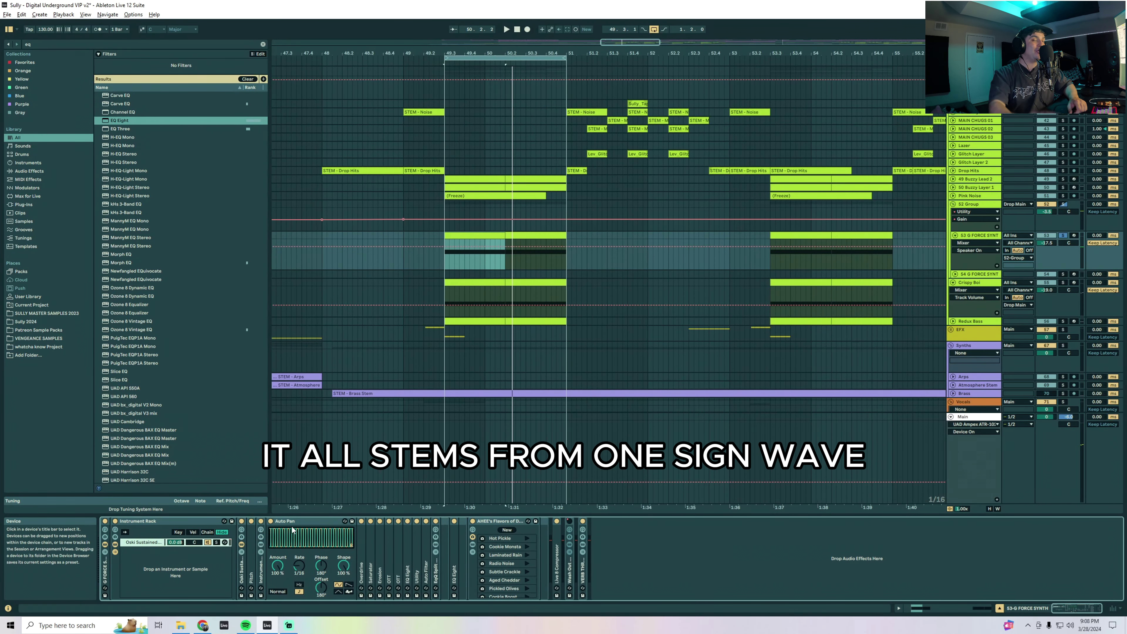
Unfold the EQ Eight ahead of the AHEE's Flavors rack, play the loop and unsolo G FORCE SYNTH to hear every layer
{"action": "left_click", "coordinate": [292, 523]}
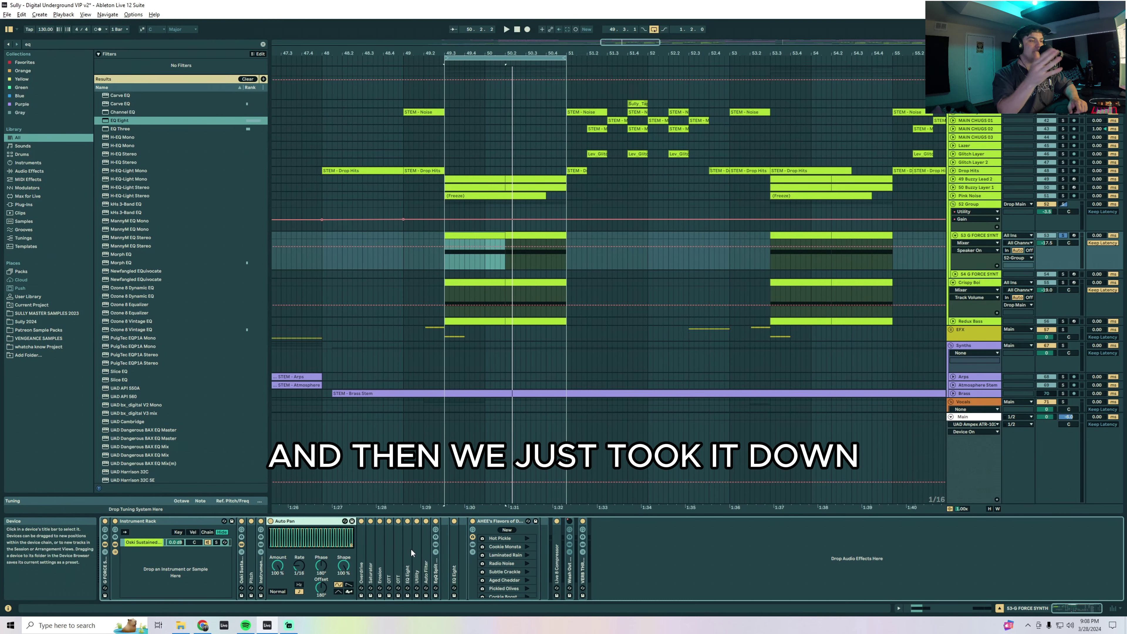
{"action": "double_click", "coordinate": [456, 550]}
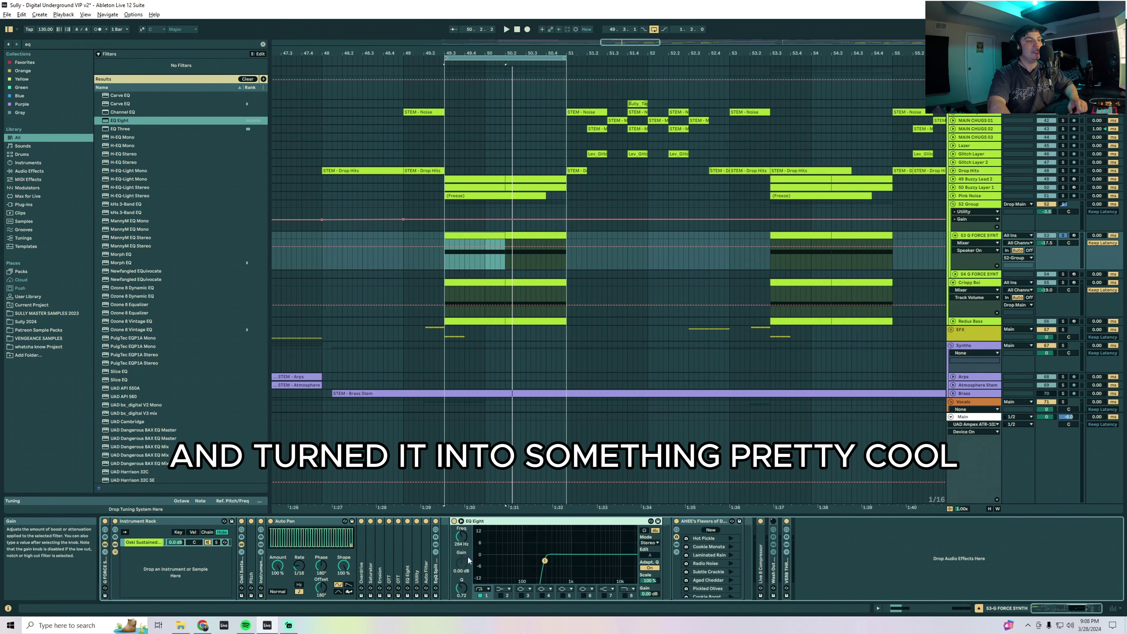
{"action": "key", "text": "space"}
{"action": "left_click", "coordinate": [1062, 235]}
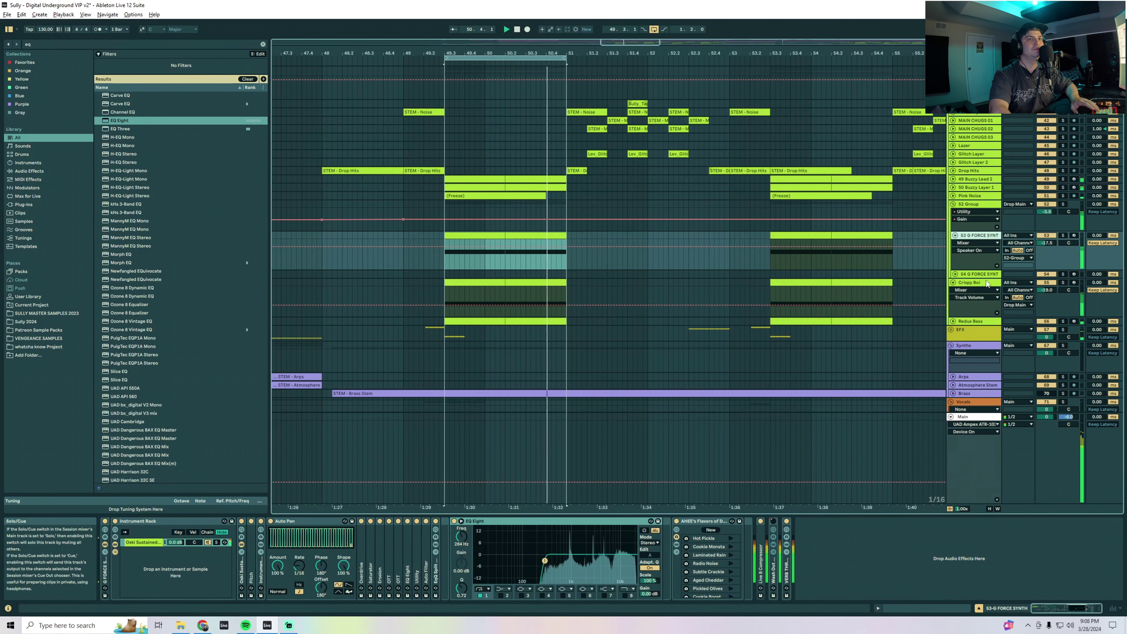
Select Crispy Boi to show its devices, and unfold and solo the Redux Bass track
{"action": "left_click", "coordinate": [981, 281]}
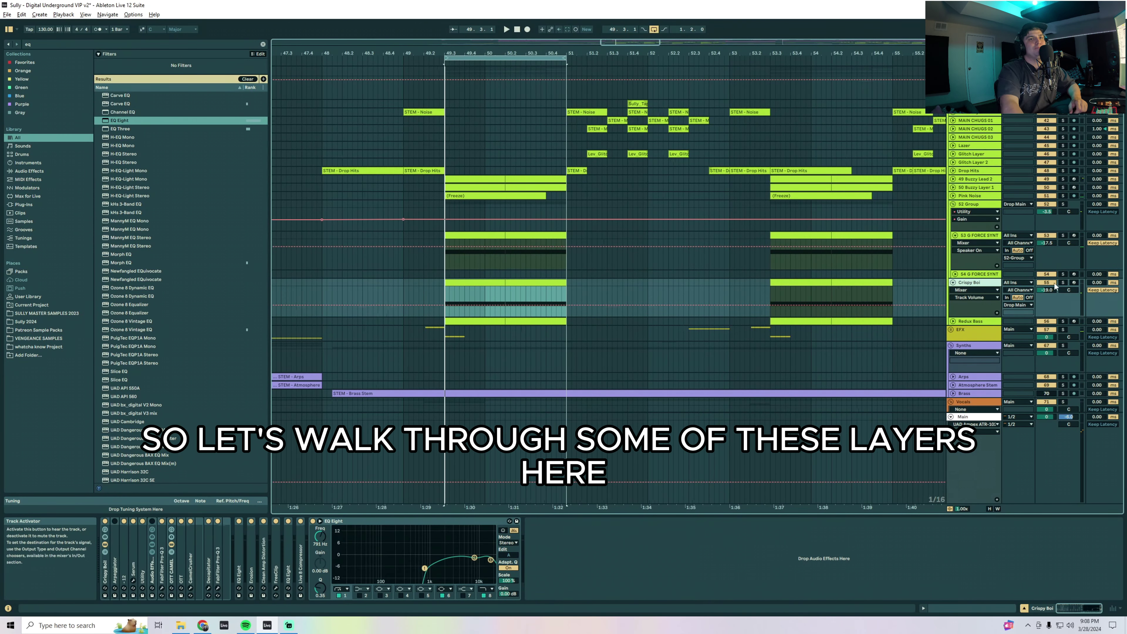
{"action": "left_click", "coordinate": [953, 322]}
{"action": "left_click", "coordinate": [966, 323]}
{"action": "left_click", "coordinate": [1062, 321]}
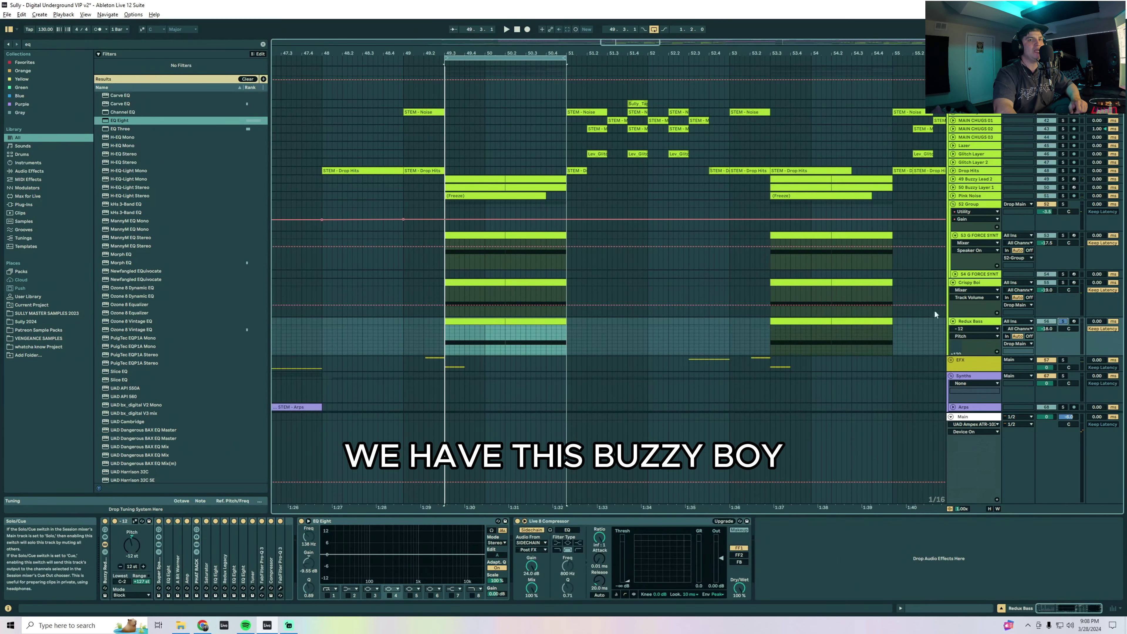
Play the loop over the Redux Bass clips to audition the soloed layer
{"action": "left_click", "coordinate": [486, 322]}
{"action": "key", "text": "space"}
{"action": "left_click", "coordinate": [537, 325]}
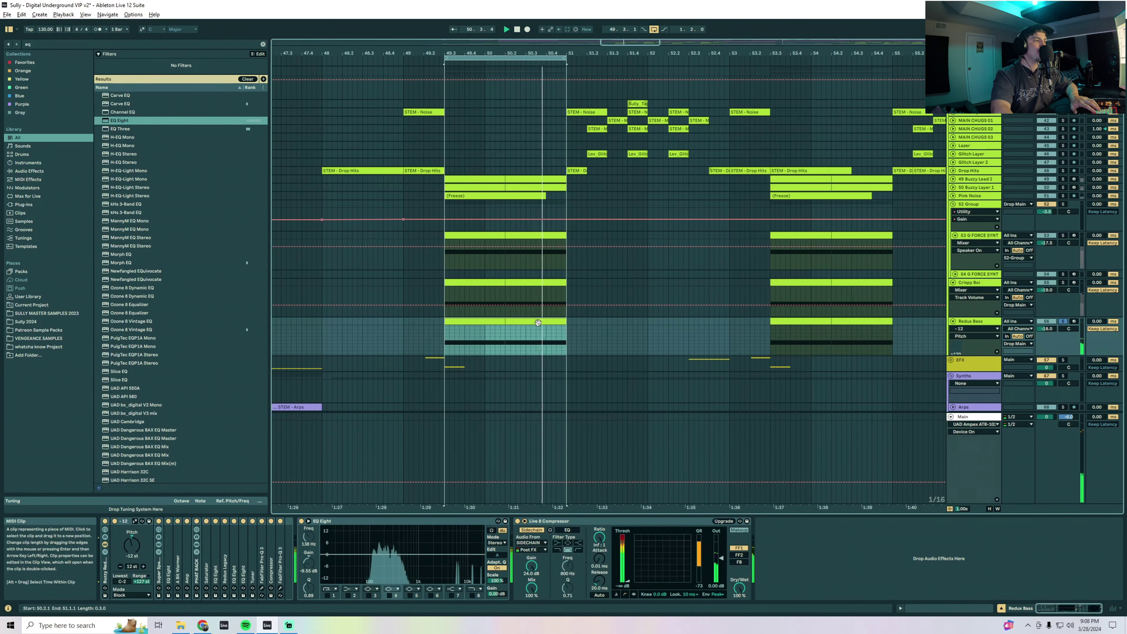
Switch off all Redux Bass devices from the first EQ Eight to the last FabFilter and audition the bare patch
{"action": "left_click", "coordinate": [158, 572]}
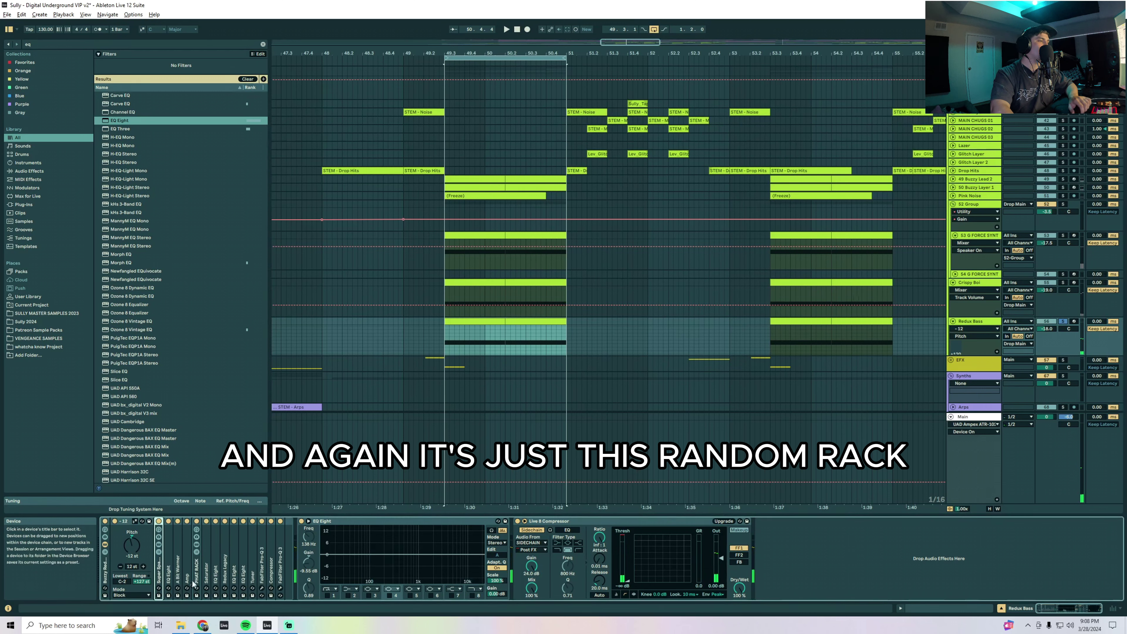
{"action": "left_click", "coordinate": [281, 572], "text": "shift"}
{"action": "left_click", "coordinate": [167, 574]}
{"action": "left_click", "coordinate": [280, 566], "text": "shift"}
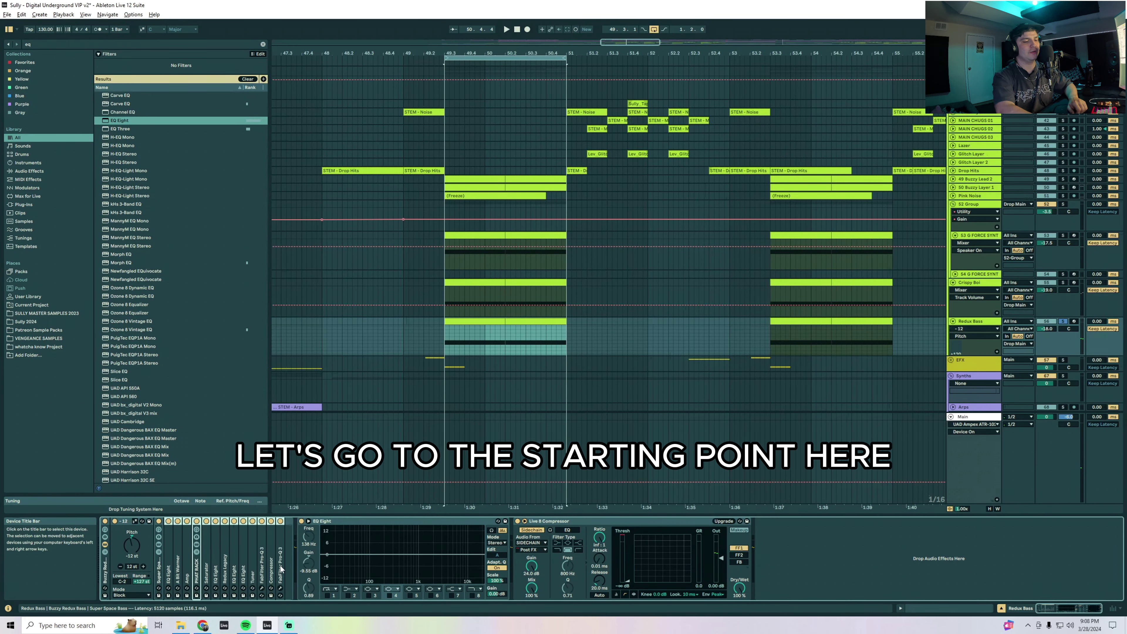
{"action": "key", "text": "0"}
{"action": "left_click", "coordinate": [486, 345]}
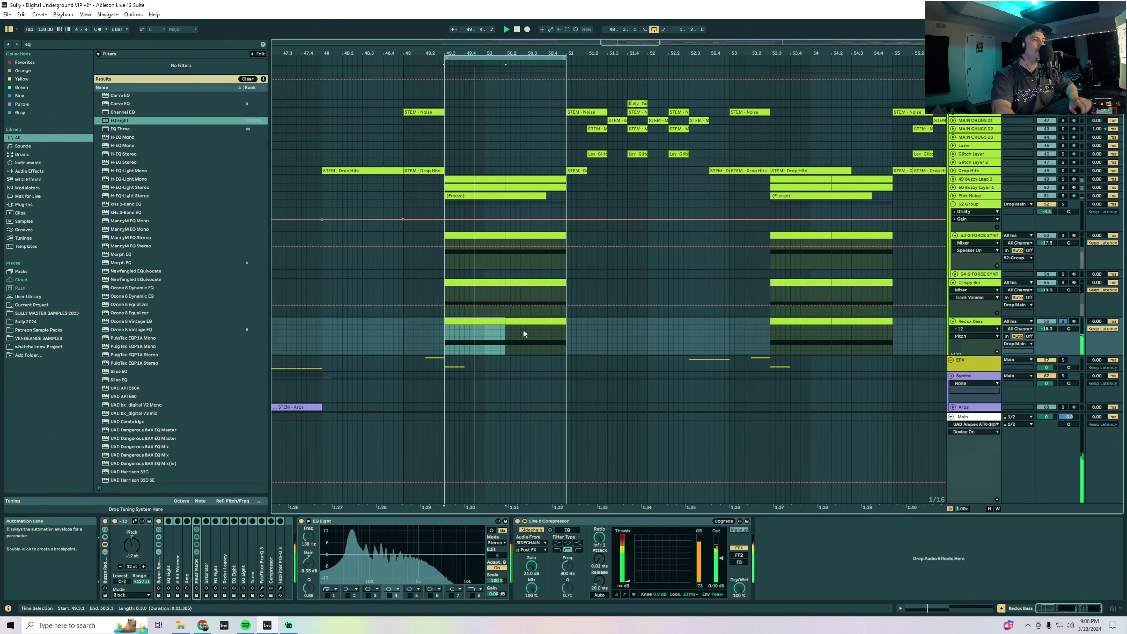
{"action": "left_click", "coordinate": [529, 320]}
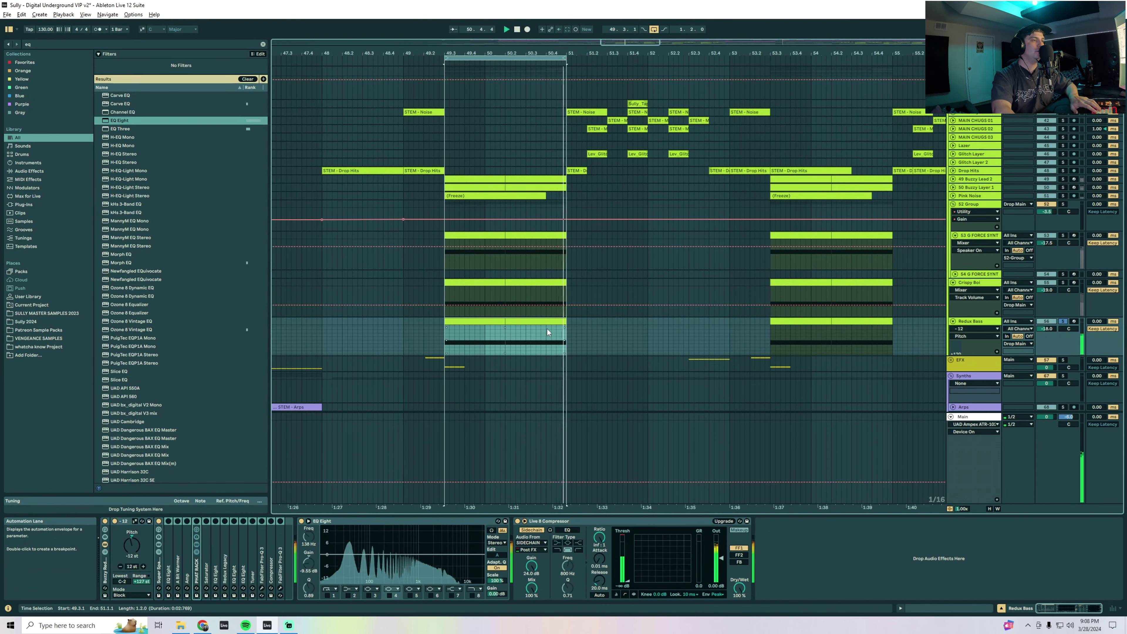
Unfold the Redux Bass Saturator and the EQ Eight directly after it, and audition both activated in the loop
{"action": "left_click", "coordinate": [168, 567]}
{"action": "left_click", "coordinate": [280, 561], "text": "shift"}
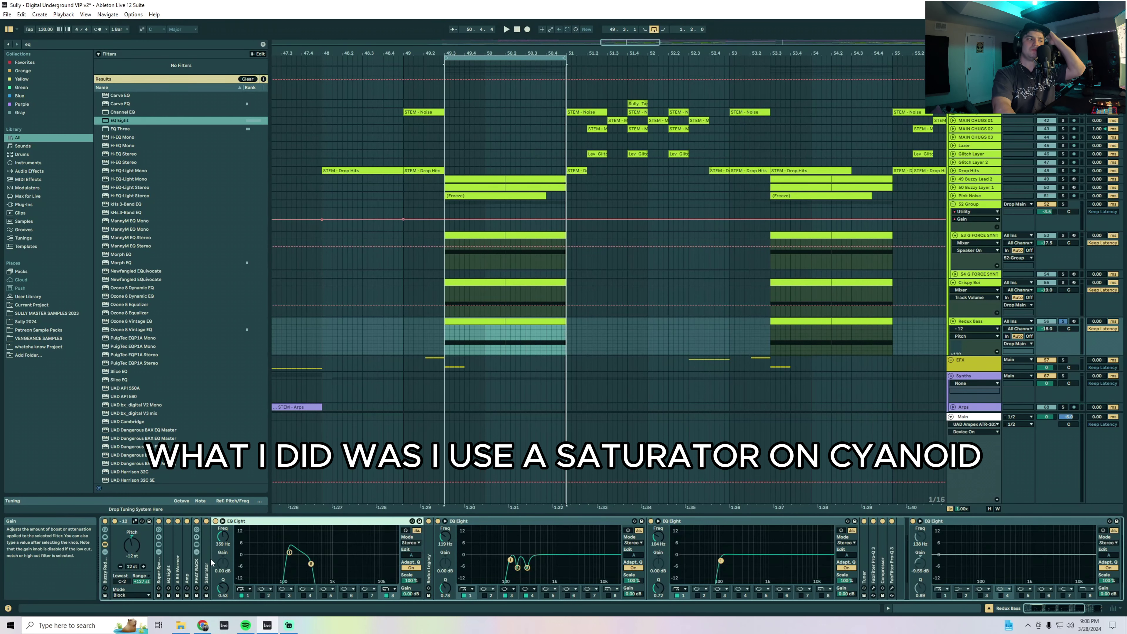
{"action": "double_click", "coordinate": [207, 562]}
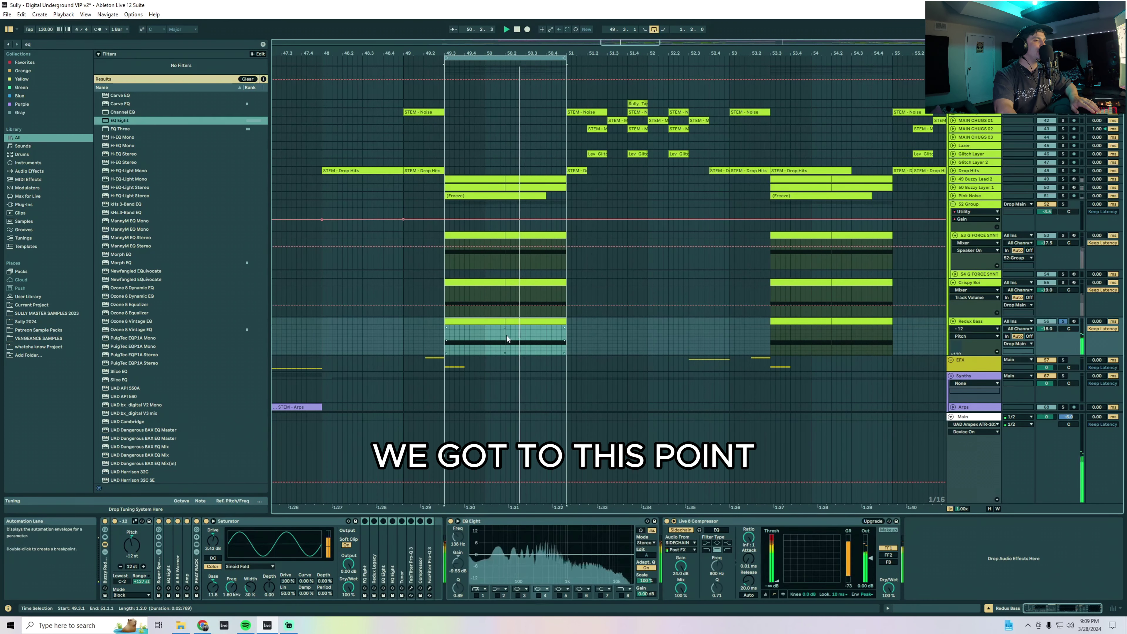
{"action": "double_click", "coordinate": [365, 557]}
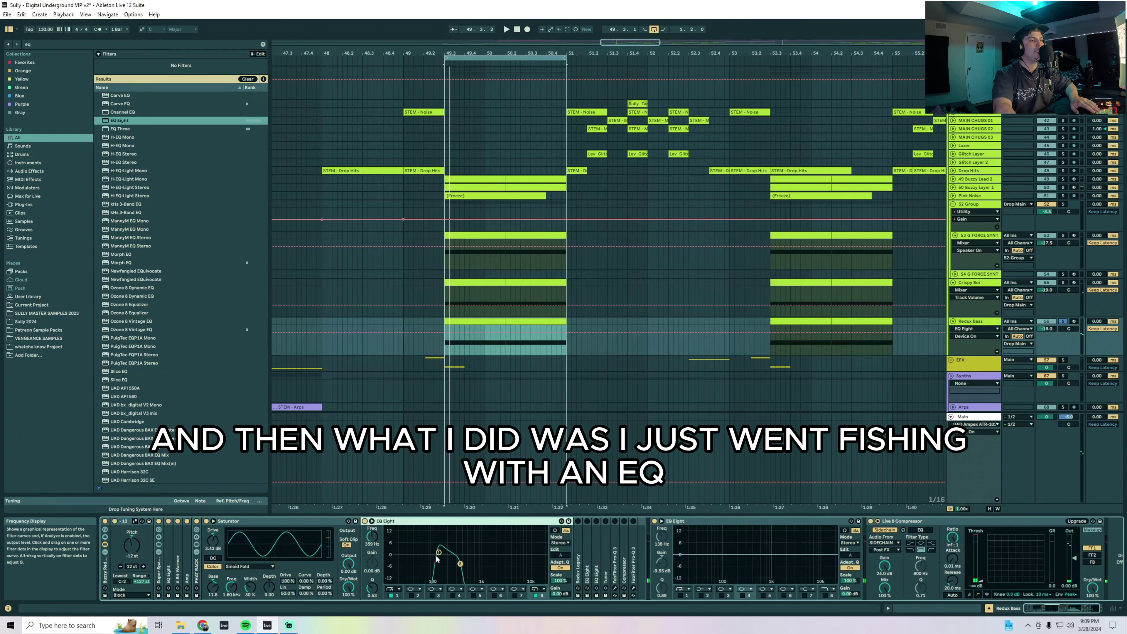
{"action": "key", "text": "space"}
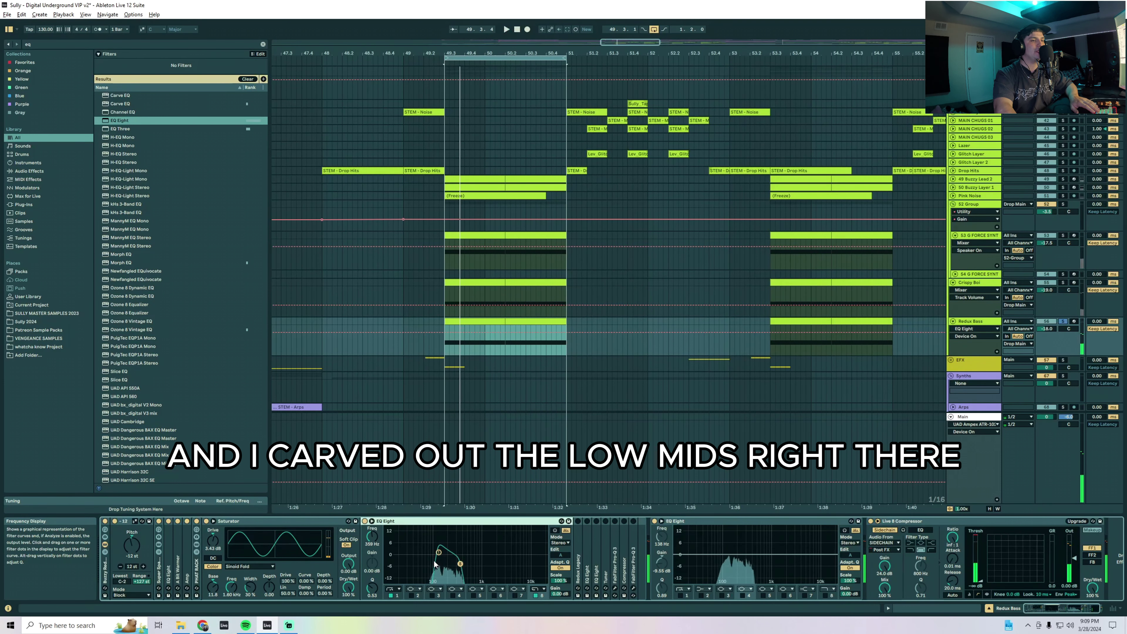
Fold the Saturator and EQ Eight, inspect Redux Legacy, and audition the complete Redux Bass effects chain
{"action": "double_click", "coordinate": [291, 521]}
{"action": "double_click", "coordinate": [291, 519]}
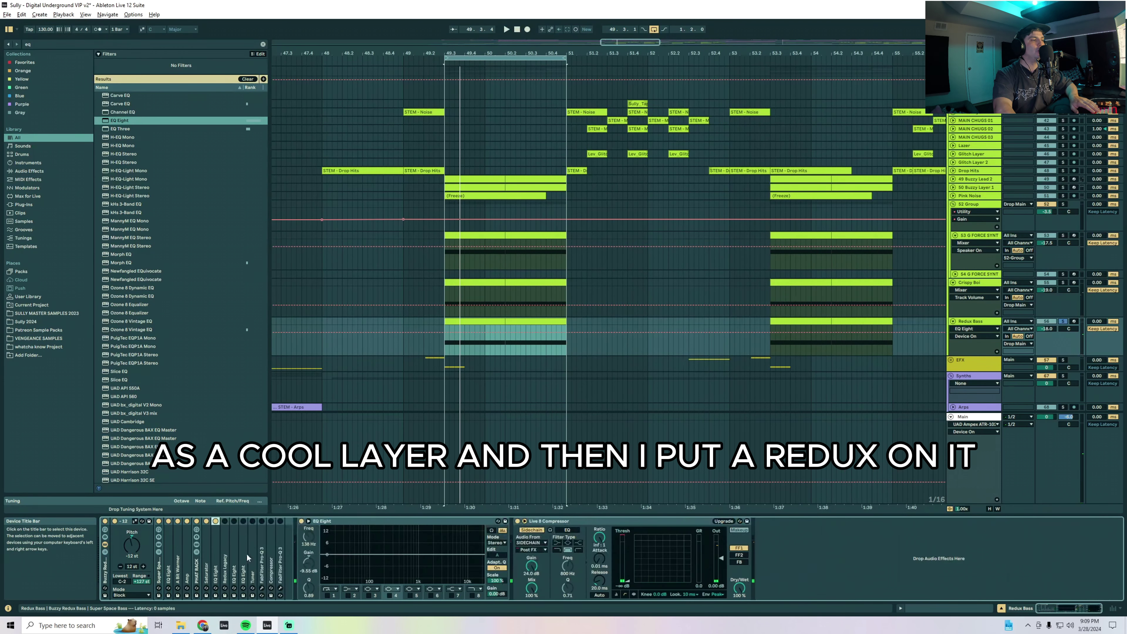
{"action": "double_click", "coordinate": [226, 561]}
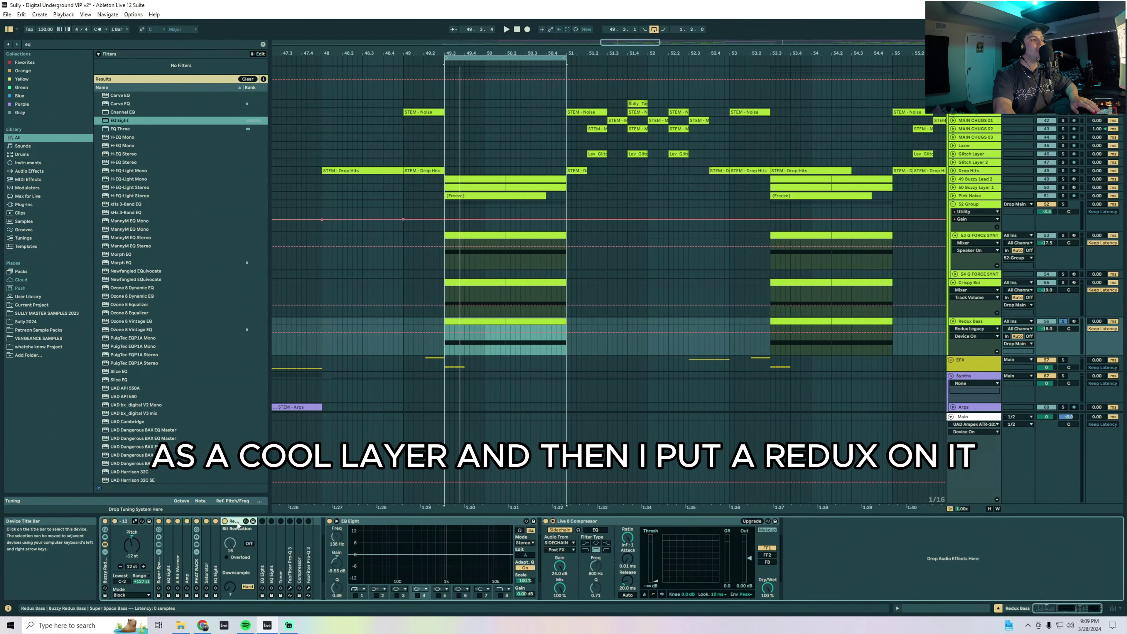
{"action": "key", "text": "space"}
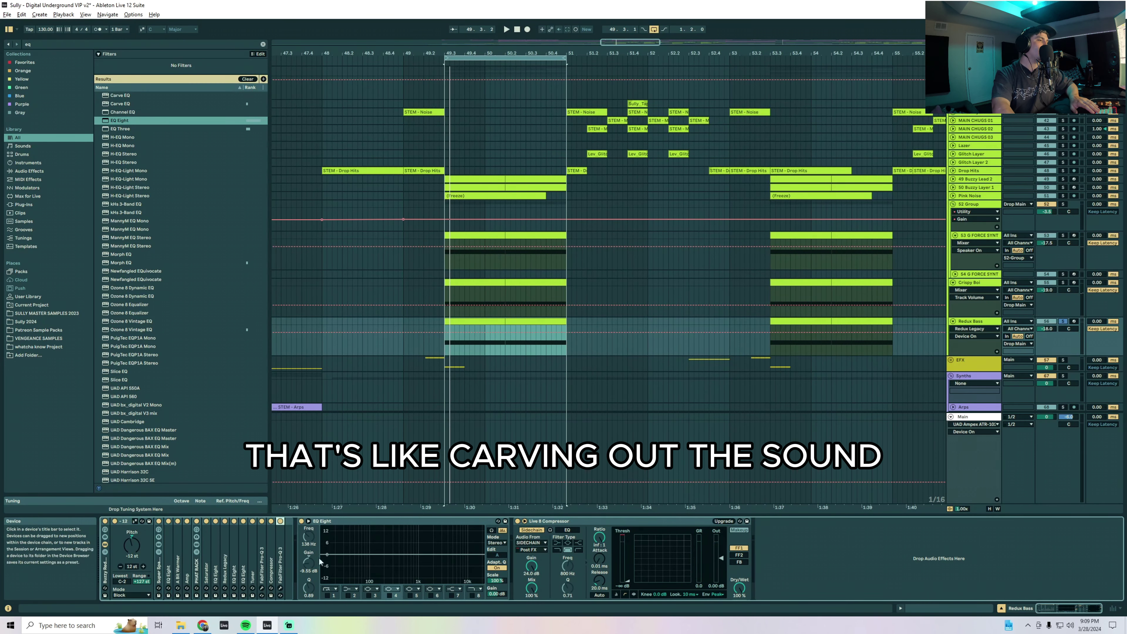
{"action": "key", "text": "space"}
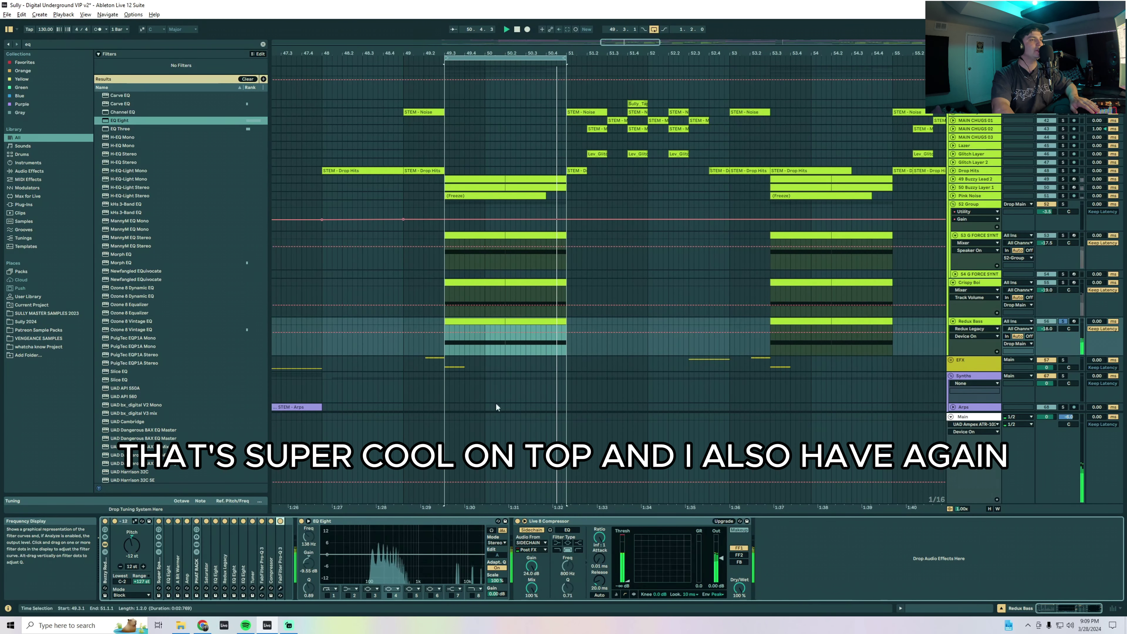
Unfold the Pitch and Serum devices of Crispy Boi, and delete the Audio Effect Rack after the Utility
{"action": "left_click", "coordinate": [503, 305]}
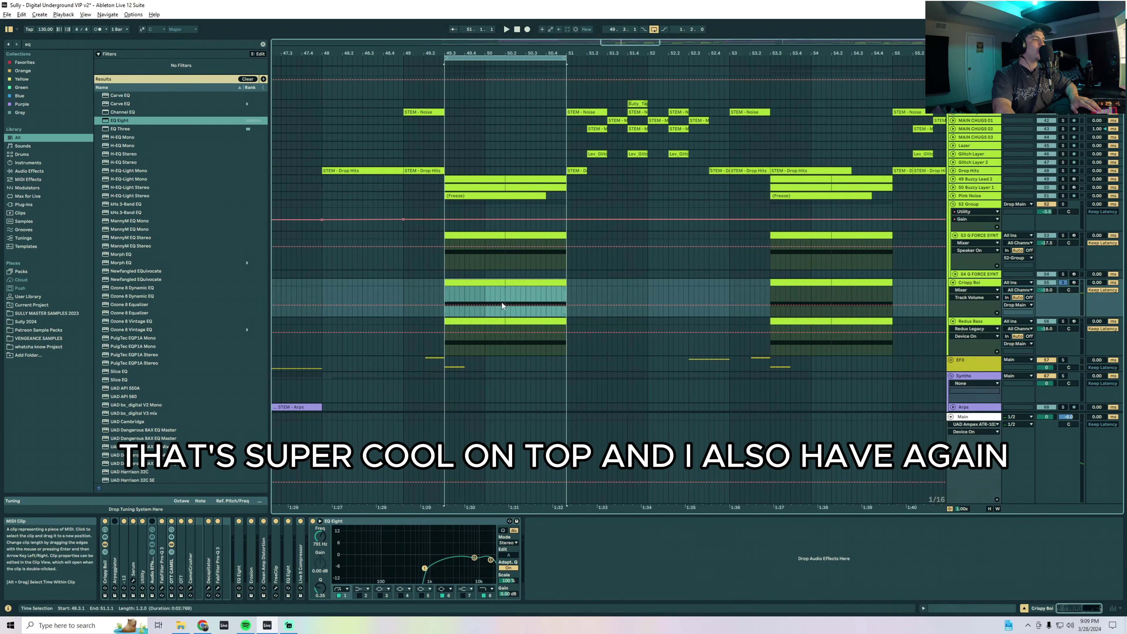
{"action": "double_click", "coordinate": [125, 559]}
{"action": "double_click", "coordinate": [169, 561]}
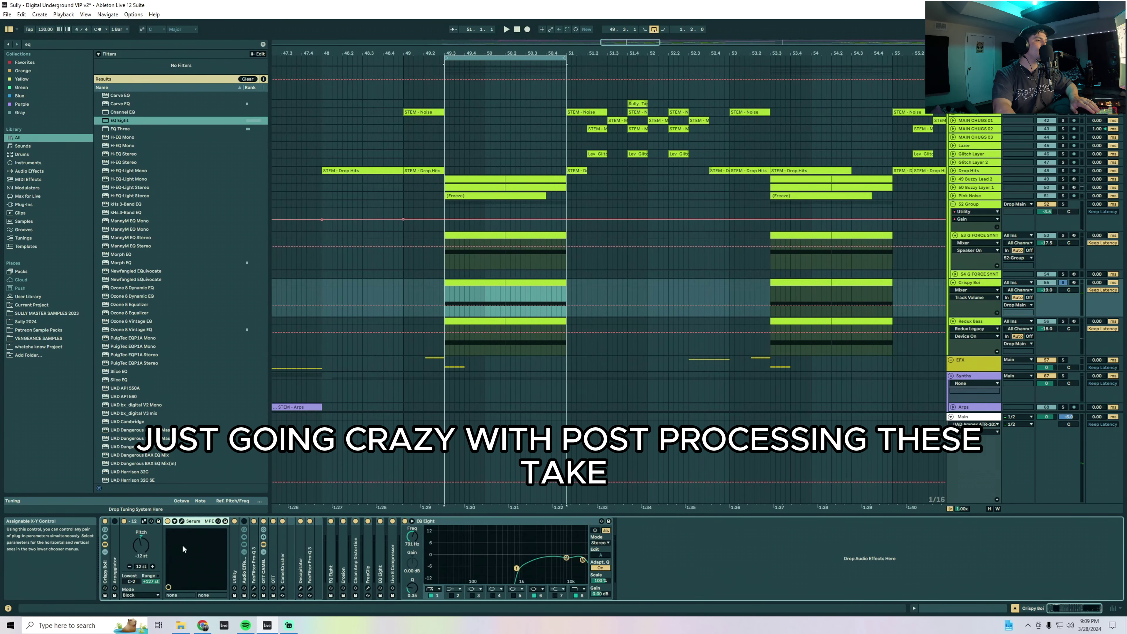
{"action": "left_click", "coordinate": [181, 522]}
{"action": "left_click", "coordinate": [181, 522]}
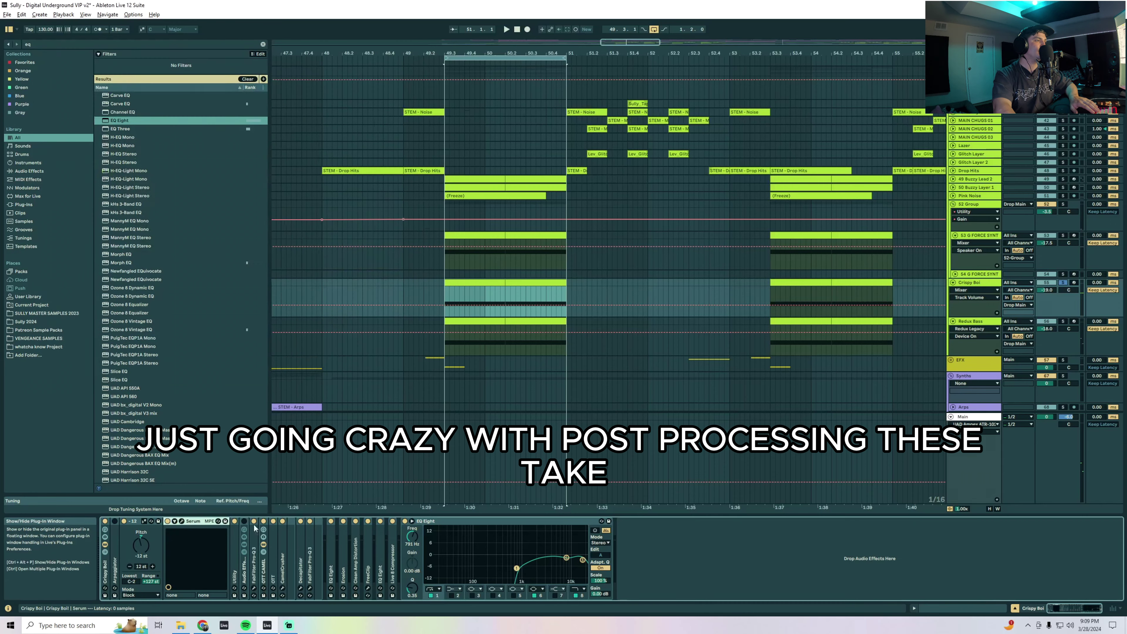
{"action": "left_click", "coordinate": [245, 568]}
{"action": "key", "text": "Delete"}
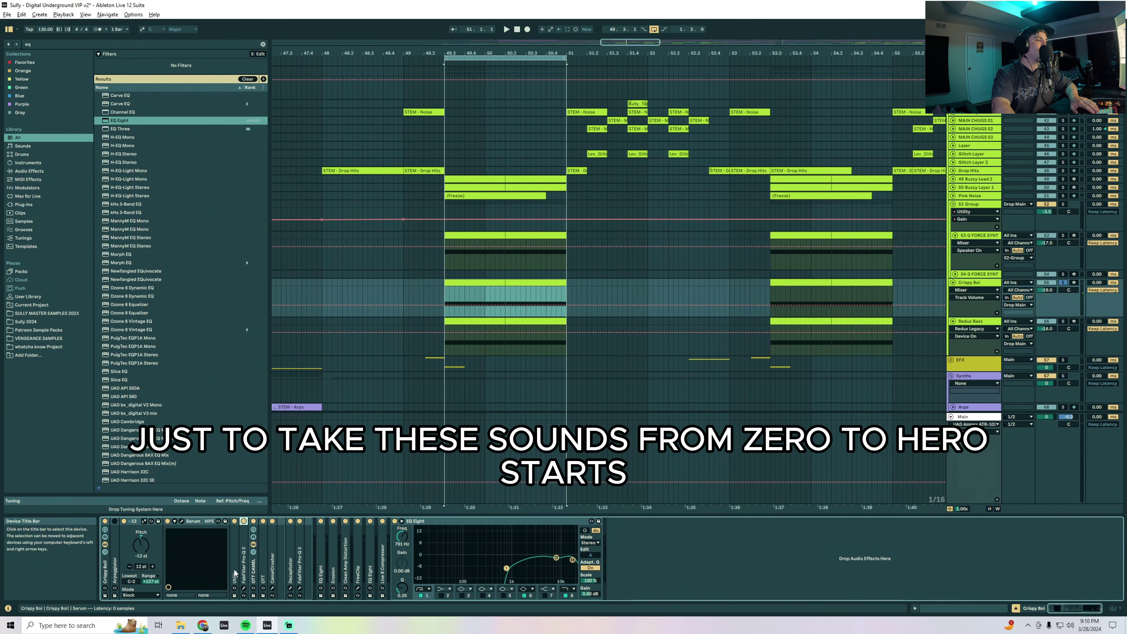
Bypass Crispy Boi's effects from the Utility to the final EQ Eight and audition the sound without and with them
{"action": "left_click", "coordinate": [300, 571], "text": "shift"}
{"action": "key", "text": "0"}
{"action": "left_click", "coordinate": [321, 568]}
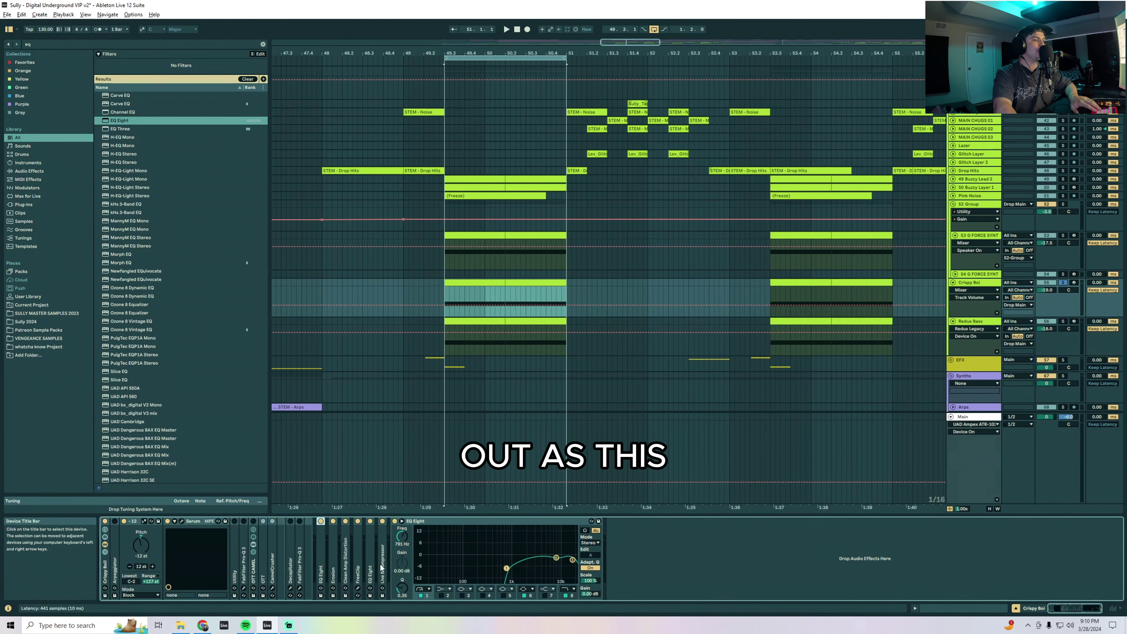
{"action": "left_click", "coordinate": [382, 568], "text": "shift"}
{"action": "key", "text": "0"}
{"action": "left_click", "coordinate": [394, 521]}
{"action": "key", "text": "space"}
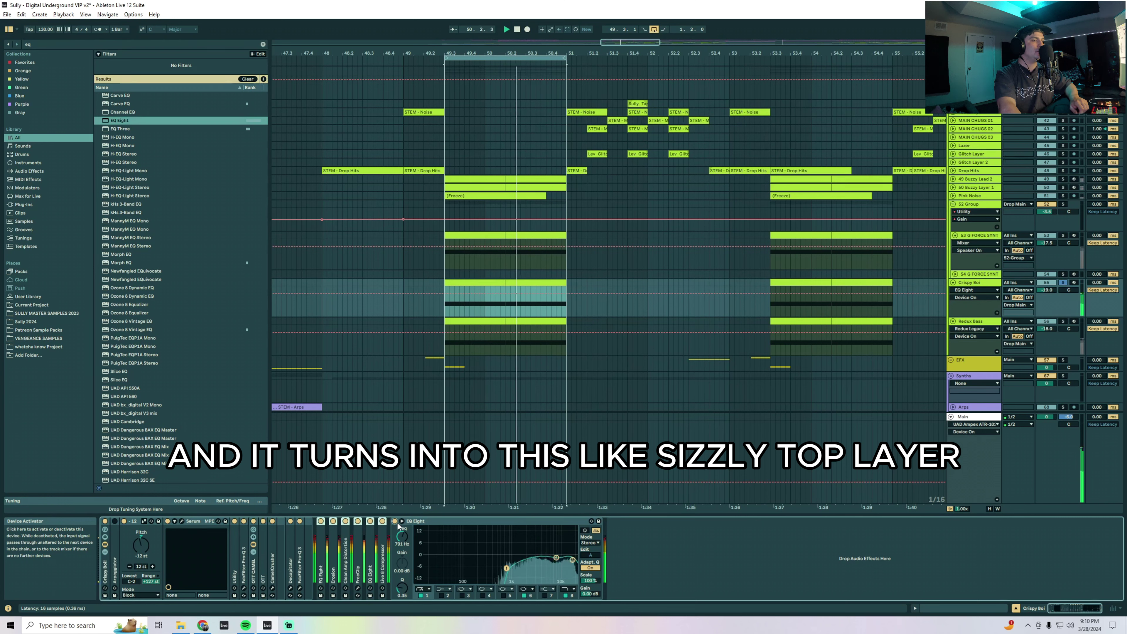
Try different low-cut frequencies on Crispy Boi's final EQ Eight while the loop plays, and undo the change
{"action": "left_click", "coordinate": [506, 570]}
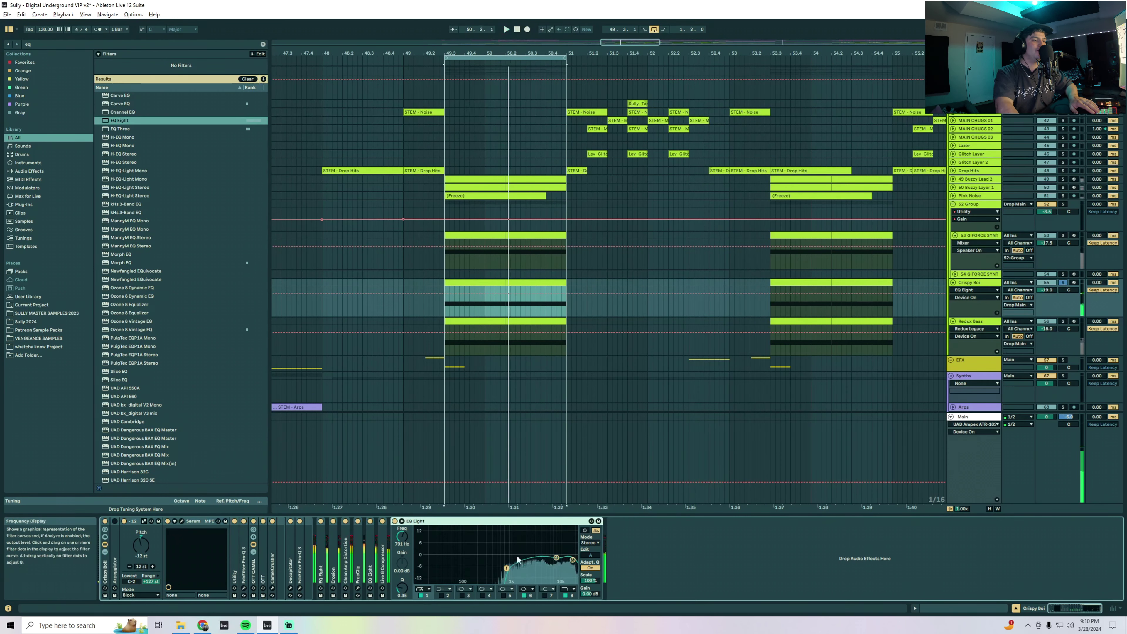
{"action": "left_click_drag", "start_coordinate": [506, 568], "coordinate": [504, 568]}
{"action": "key", "text": "space"}
{"action": "left_click_drag", "start_coordinate": [461, 564], "coordinate": [510, 562]}
{"action": "key", "text": "space"}
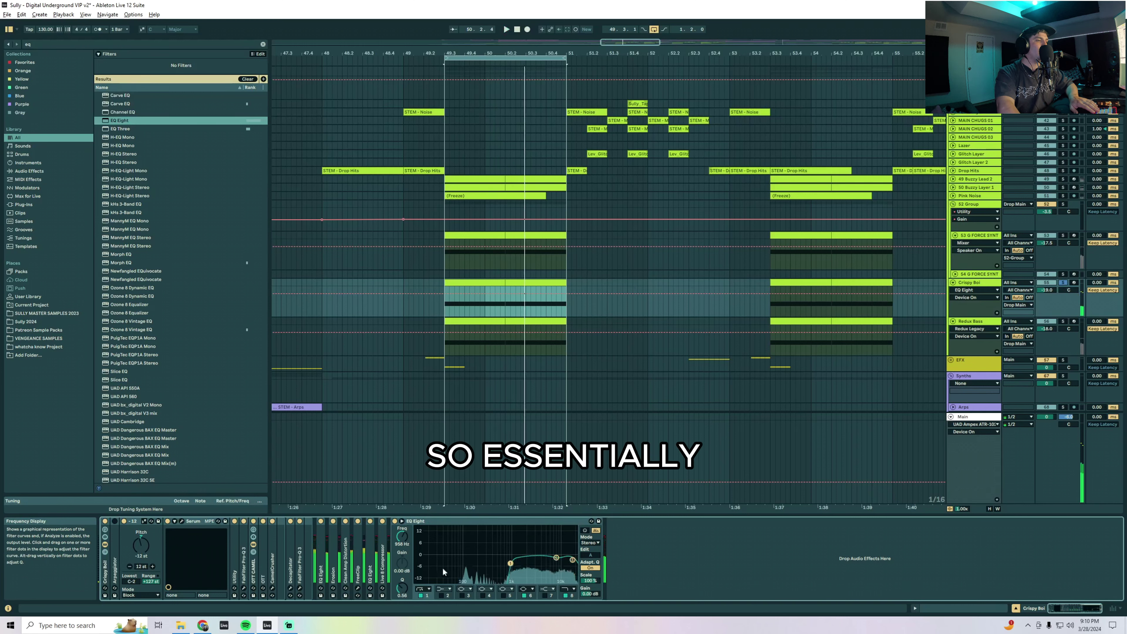
{"action": "key", "text": "ctrl+z"}
Unfold Crispy Boi's Erosion, Clean Amp Distortion and FreeClip devices, and take a brief look at Decapitator
{"action": "double_click", "coordinate": [336, 561]}
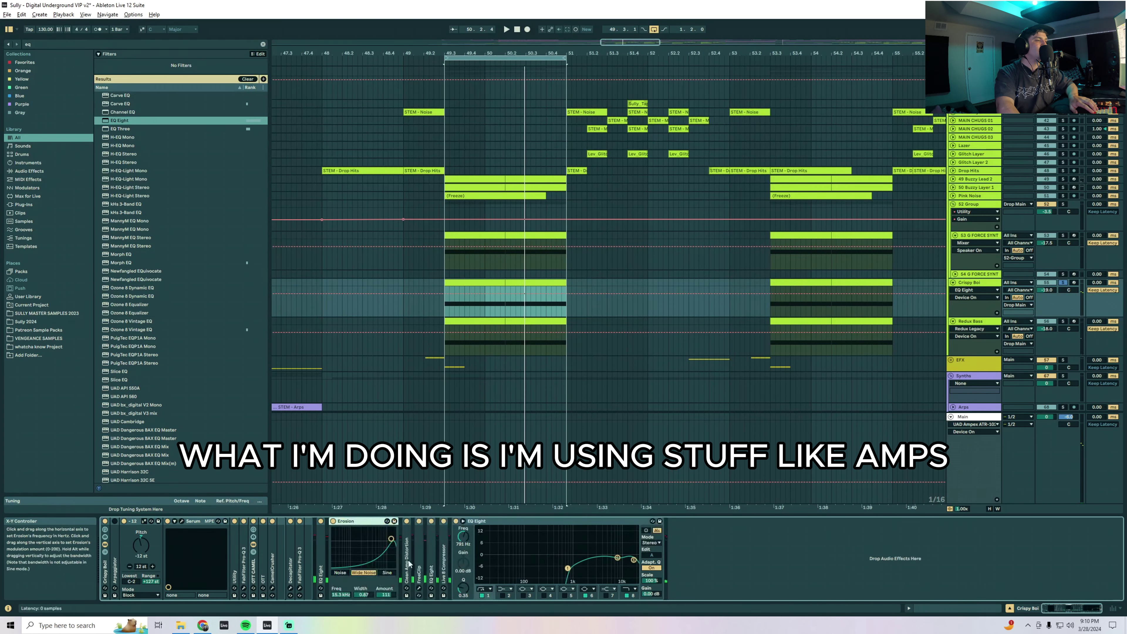
{"action": "double_click", "coordinate": [408, 560]}
{"action": "double_click", "coordinate": [550, 560]}
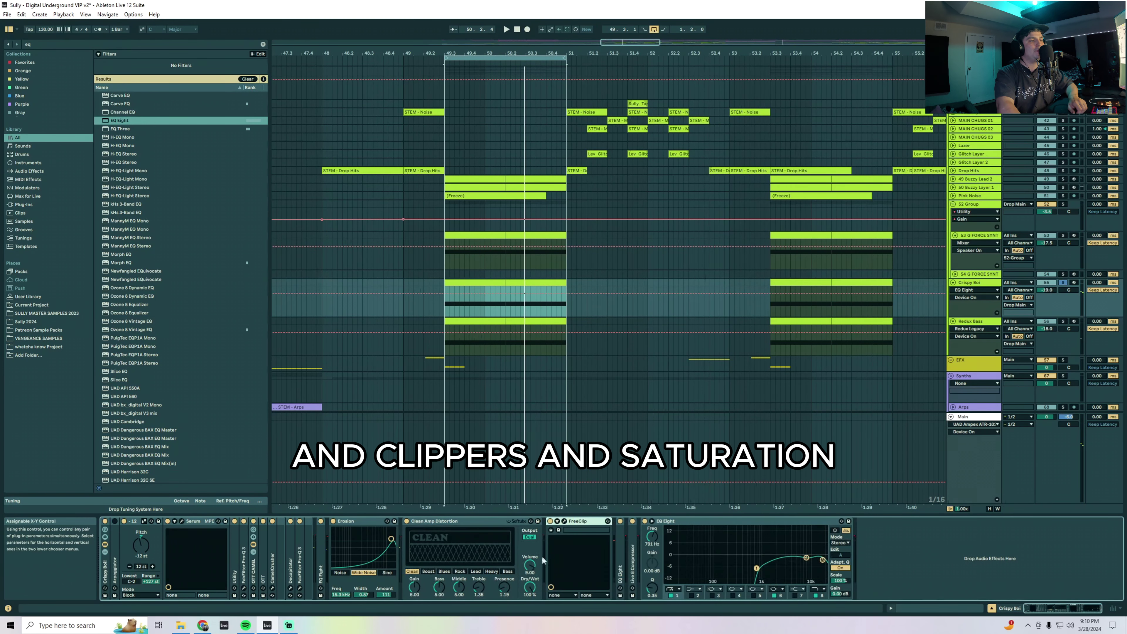
{"action": "double_click", "coordinate": [291, 560]}
{"action": "double_click", "coordinate": [322, 523]}
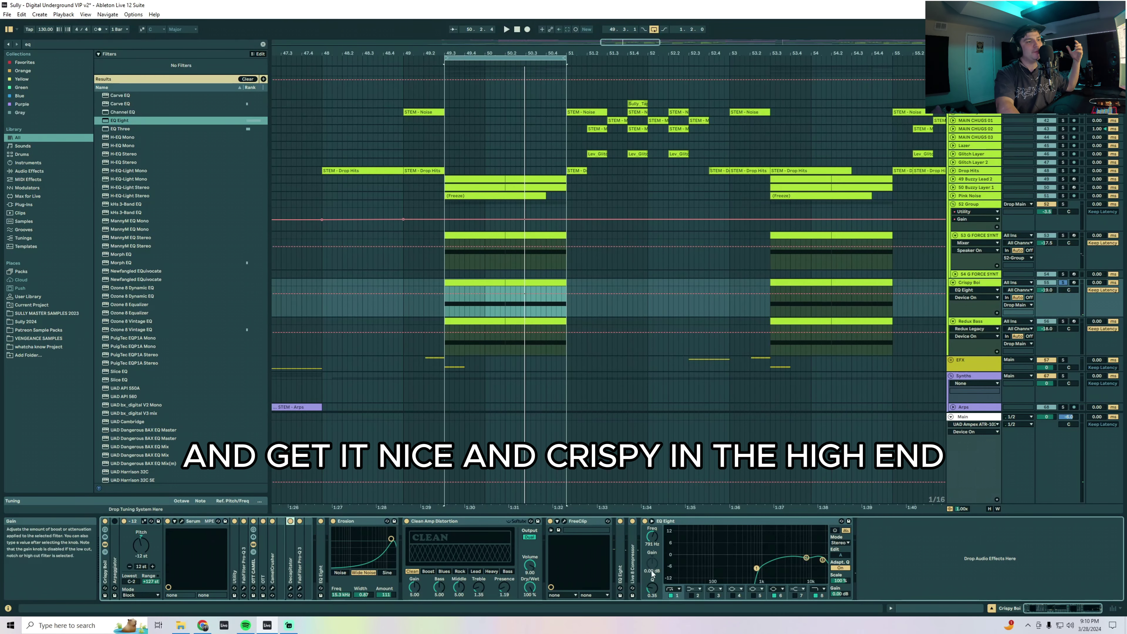
Fold Crispy Boi's Clean Amp Distortion, Erosion, FreeClip and final EQ Eight, and audition the finished layer
{"action": "double_click", "coordinate": [415, 521]}
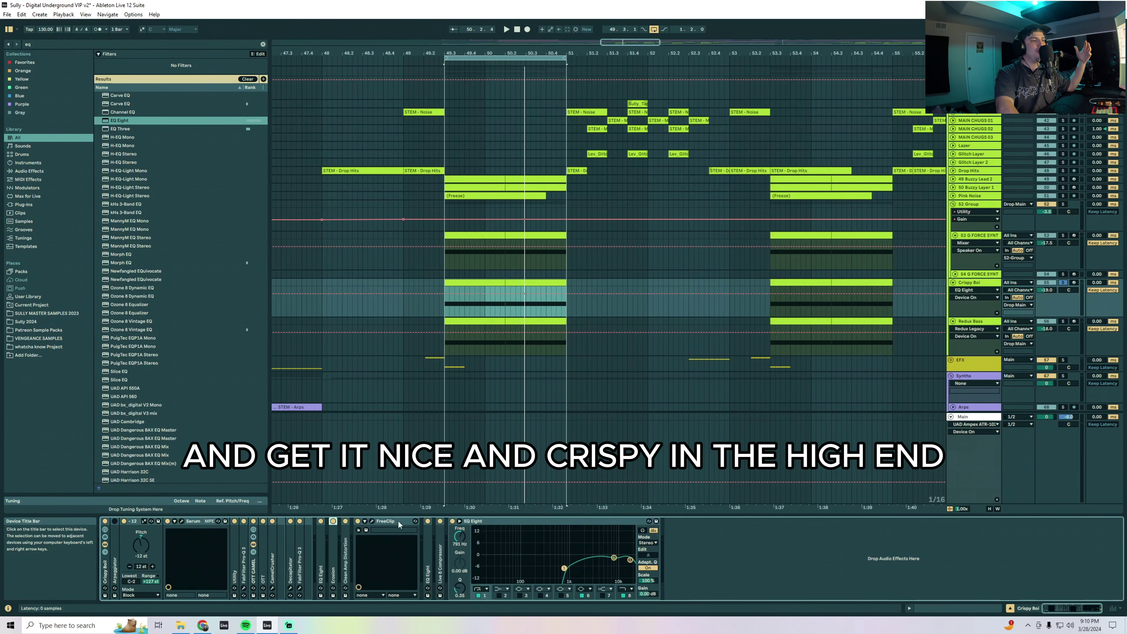
{"action": "double_click", "coordinate": [362, 523]}
{"action": "double_click", "coordinate": [397, 520]}
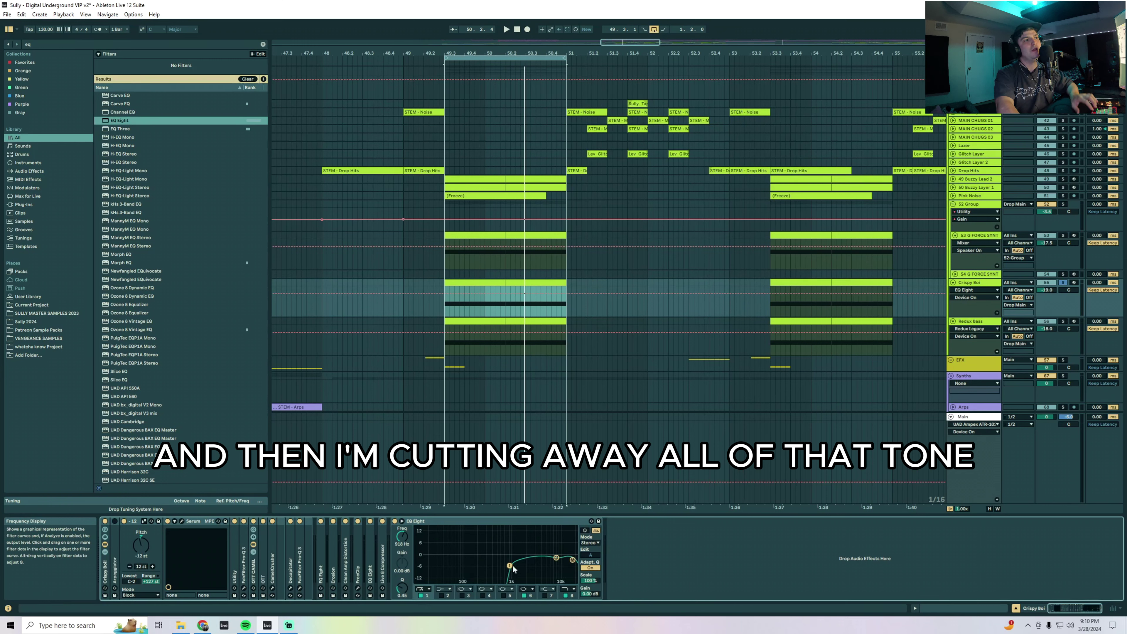
{"action": "double_click", "coordinate": [437, 521]}
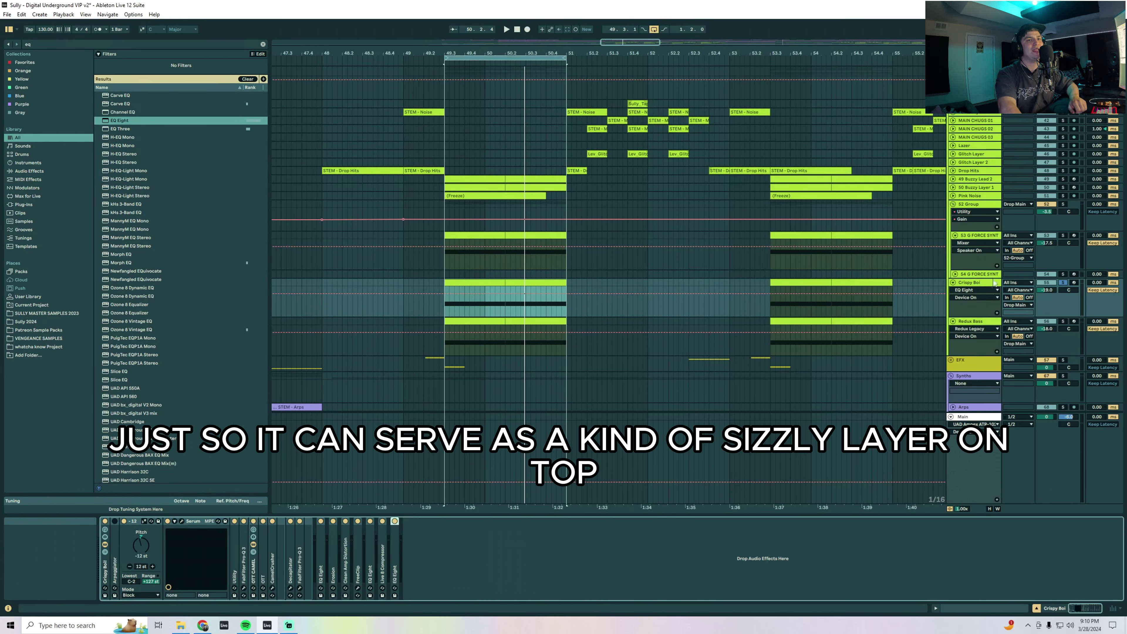
{"action": "key", "text": "space"}
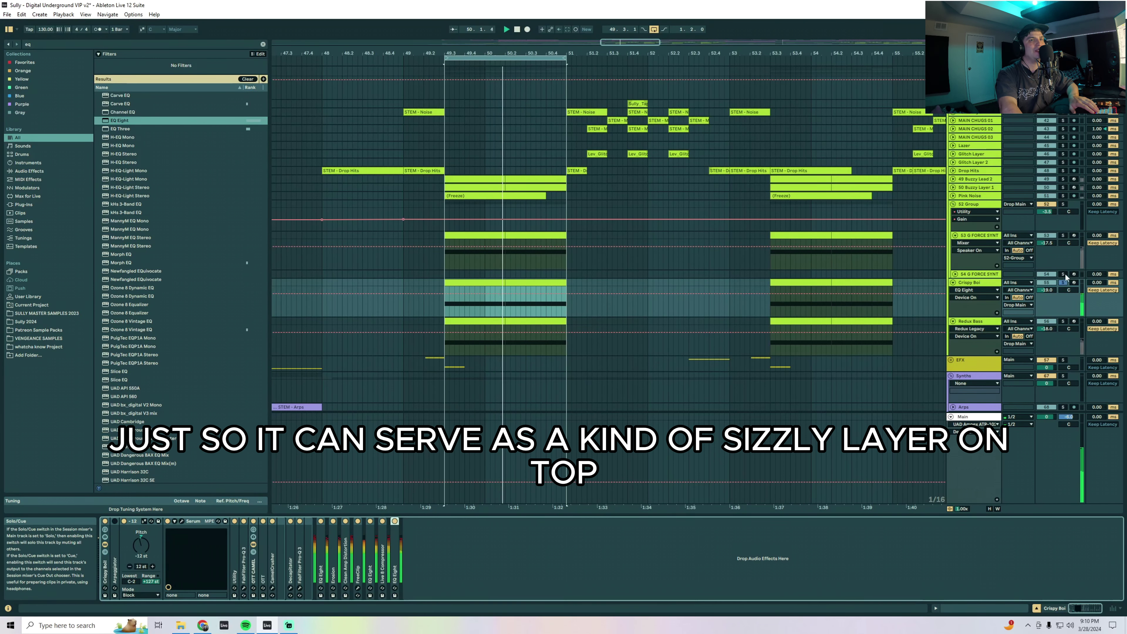
{"action": "key", "text": "space"}
Unfold the Buzzy Lead 2 and Buzzy Layer 1 tracks, and open Buzzy Layer 1's Serum patch
{"action": "left_click", "coordinate": [952, 187]}
{"action": "left_click", "coordinate": [953, 179]}
{"action": "left_click", "coordinate": [966, 180]}
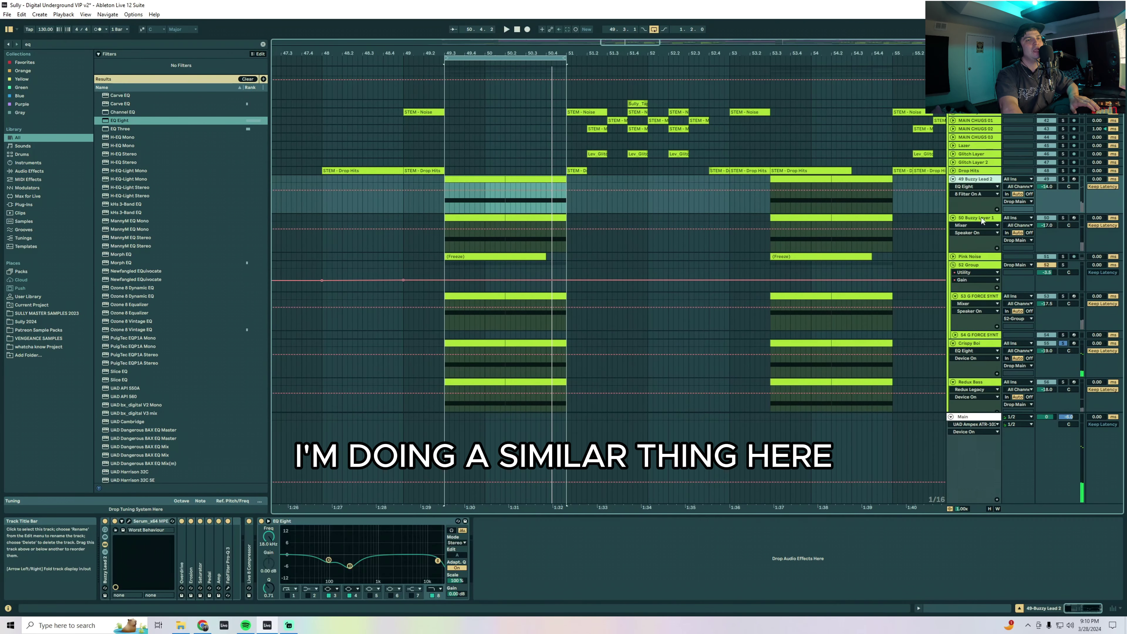
{"action": "left_click", "coordinate": [980, 218]}
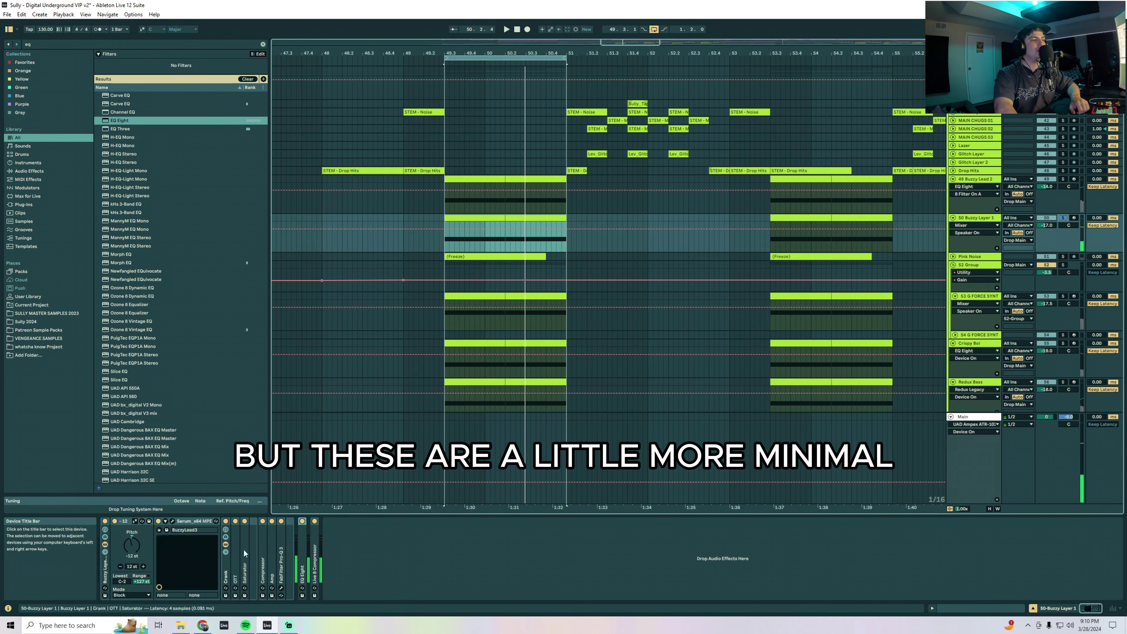
{"action": "left_click", "coordinate": [172, 521]}
{"action": "left_click_drag", "start_coordinate": [228, 131], "coordinate": [281, 142]}
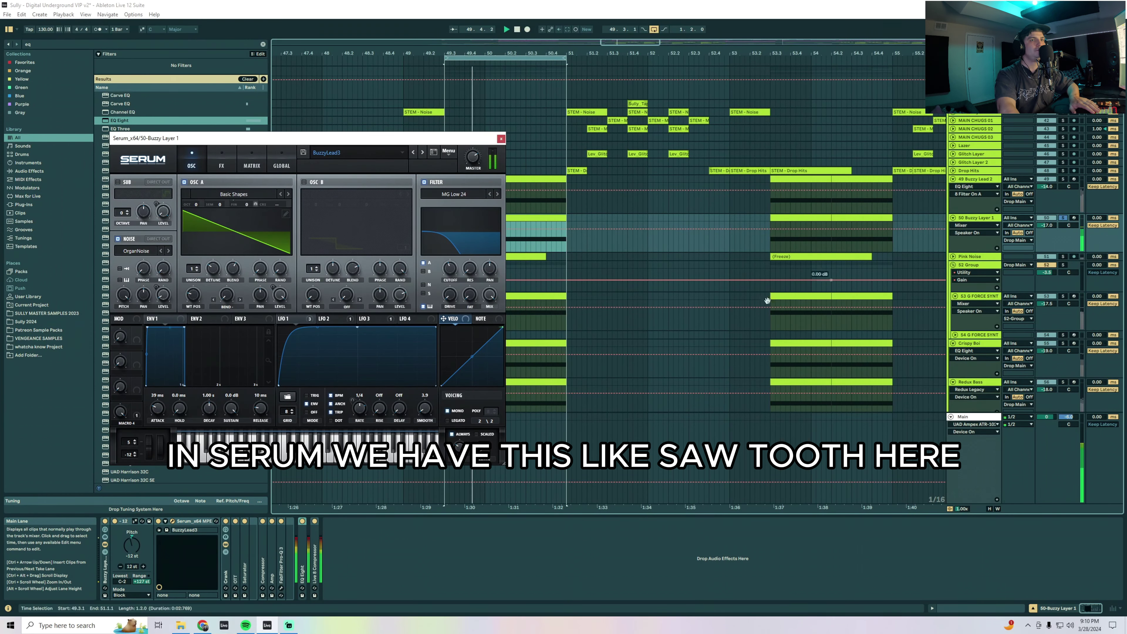
Switch off Buzzy Layer 1's Crunk, Compressor, Amp, FabFilter Pro-Q 3 and EQ Eight, audition the dry patch, and close Serum
{"action": "left_click", "coordinate": [226, 520]}
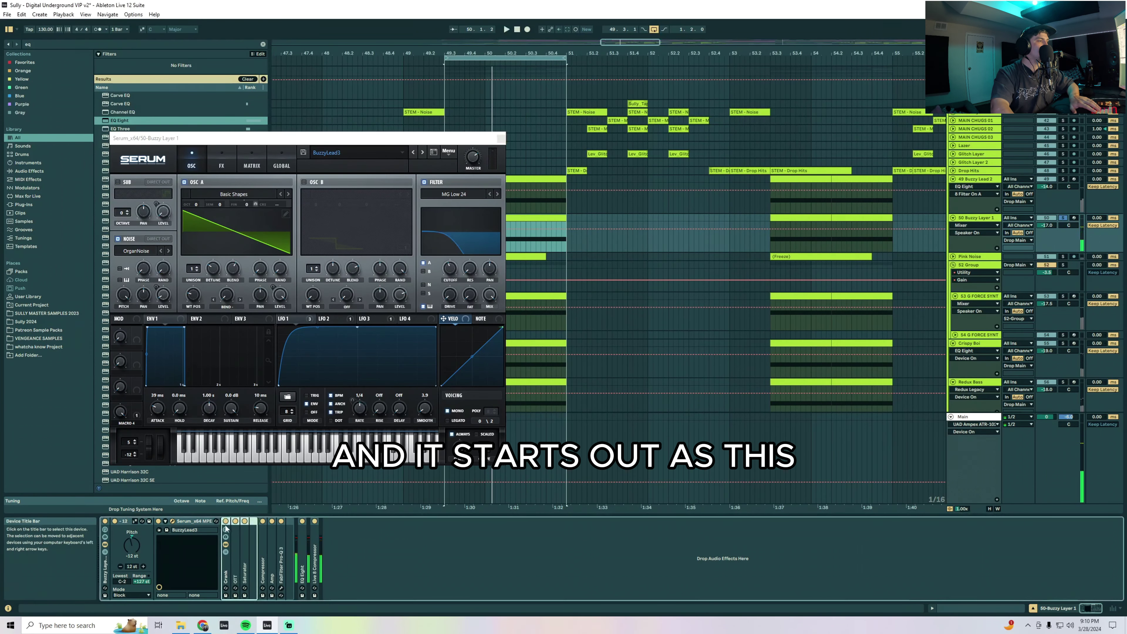
{"action": "left_click", "coordinate": [272, 522]}
{"action": "left_click", "coordinate": [302, 521]}
{"action": "left_click", "coordinate": [281, 522]}
{"action": "key", "text": "space"}
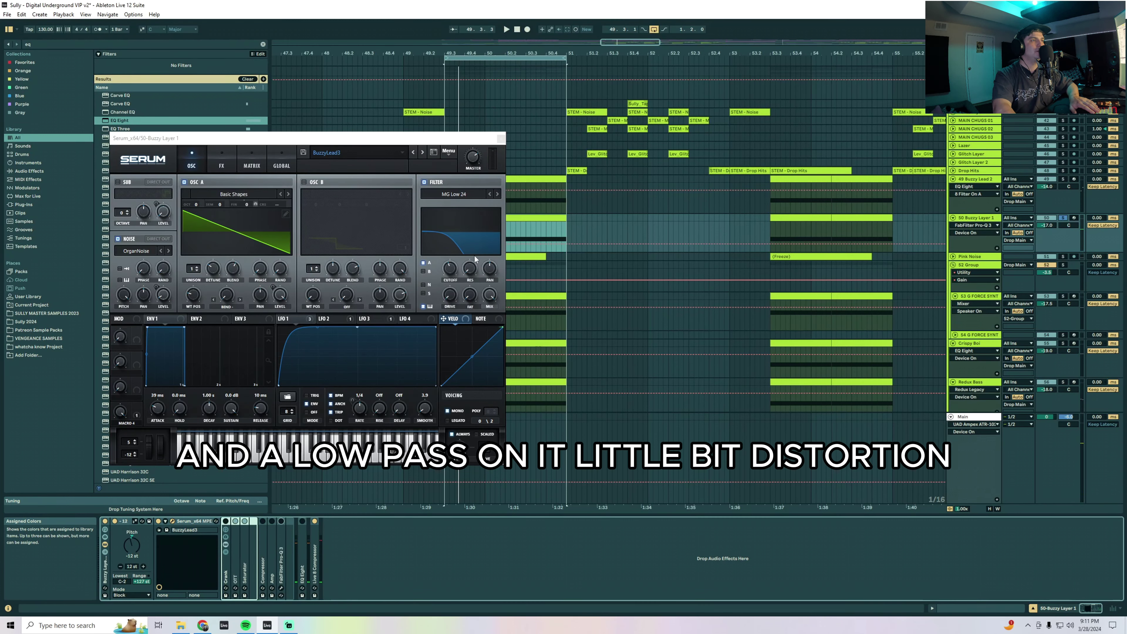
{"action": "left_click", "coordinate": [221, 166]}
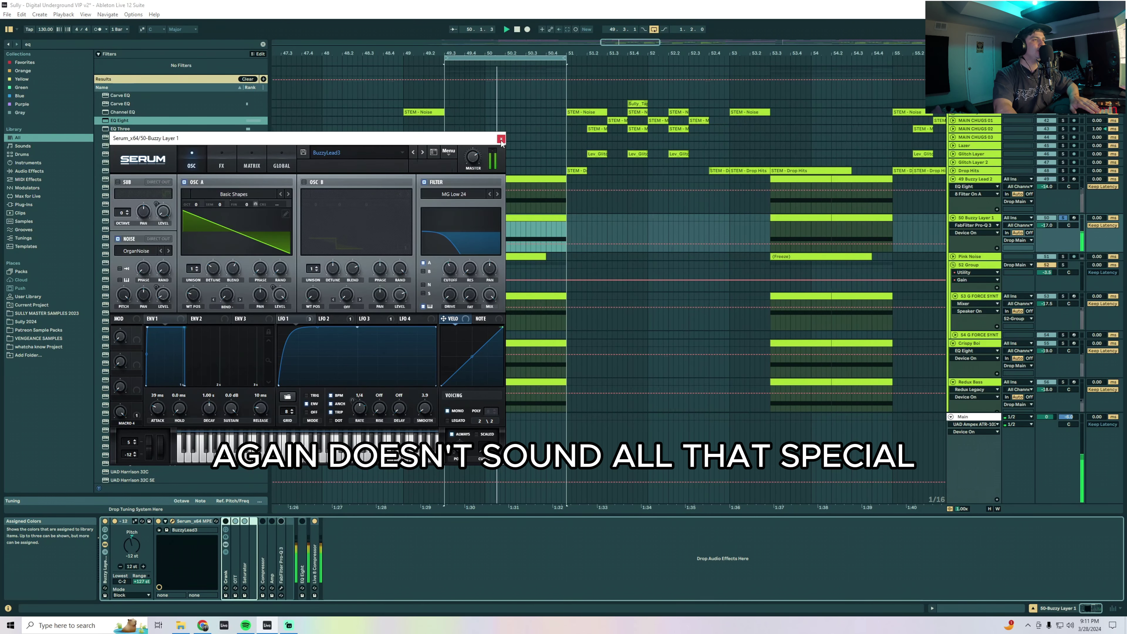
{"action": "left_click", "coordinate": [501, 140]}
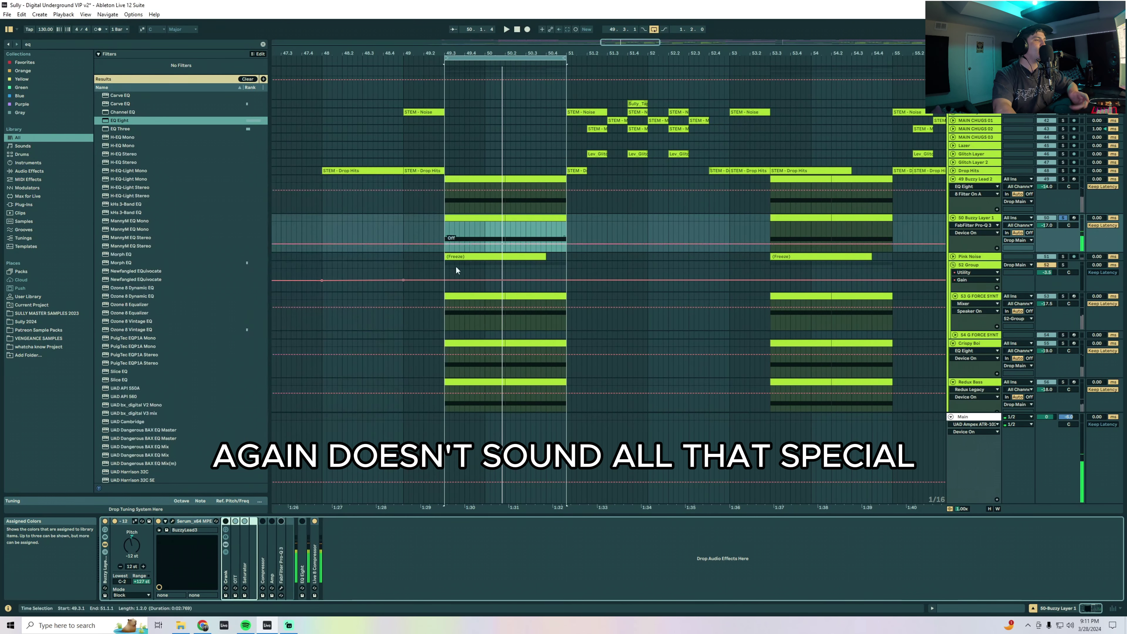
Switch Buzzy Layer 1's Crunk rack back on, audition it, and take a brief look at its OTT
{"action": "double_click", "coordinate": [236, 570]}
{"action": "key", "text": "space"}
{"action": "double_click", "coordinate": [498, 524]}
{"action": "double_click", "coordinate": [500, 521]}
{"action": "double_click", "coordinate": [291, 522]}
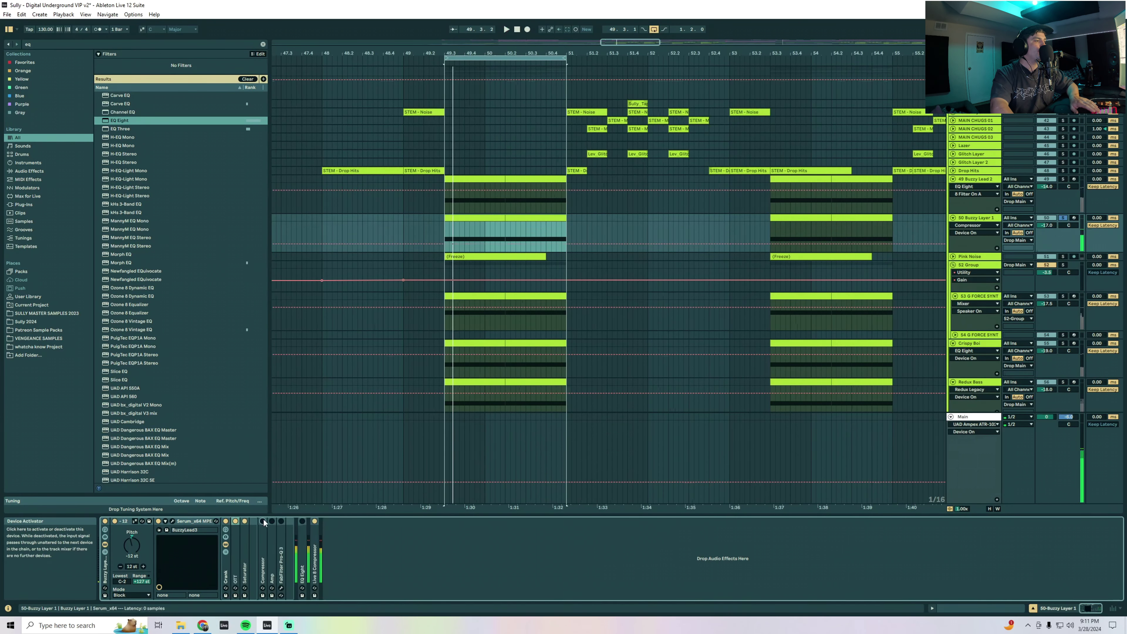
Switch on Buzzy Layer 1's Compressor, Amp and FabFilter Pro-Q 3, and audition the layer
{"action": "left_click", "coordinate": [262, 521]}
{"action": "left_click", "coordinate": [272, 520]}
{"action": "left_click", "coordinate": [281, 521]}
{"action": "key", "text": "space"}
Unfold Buzzy Layer 1's Compressor, Amp and FabFilter Pro-Q 3 to inspect their settings, and audition the Amp's effect
{"action": "double_click", "coordinate": [272, 551]}
{"action": "double_click", "coordinate": [261, 552]}
{"action": "double_click", "coordinate": [431, 523]}
{"action": "double_click", "coordinate": [316, 522]}
{"action": "double_click", "coordinate": [284, 560]}
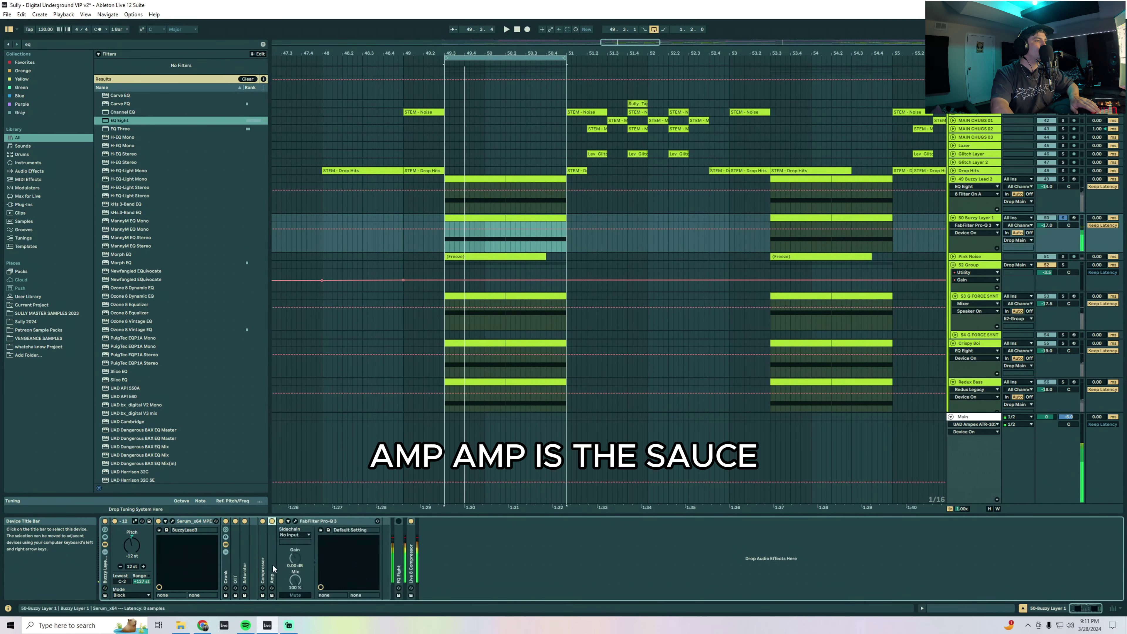
{"action": "double_click", "coordinate": [272, 564]}
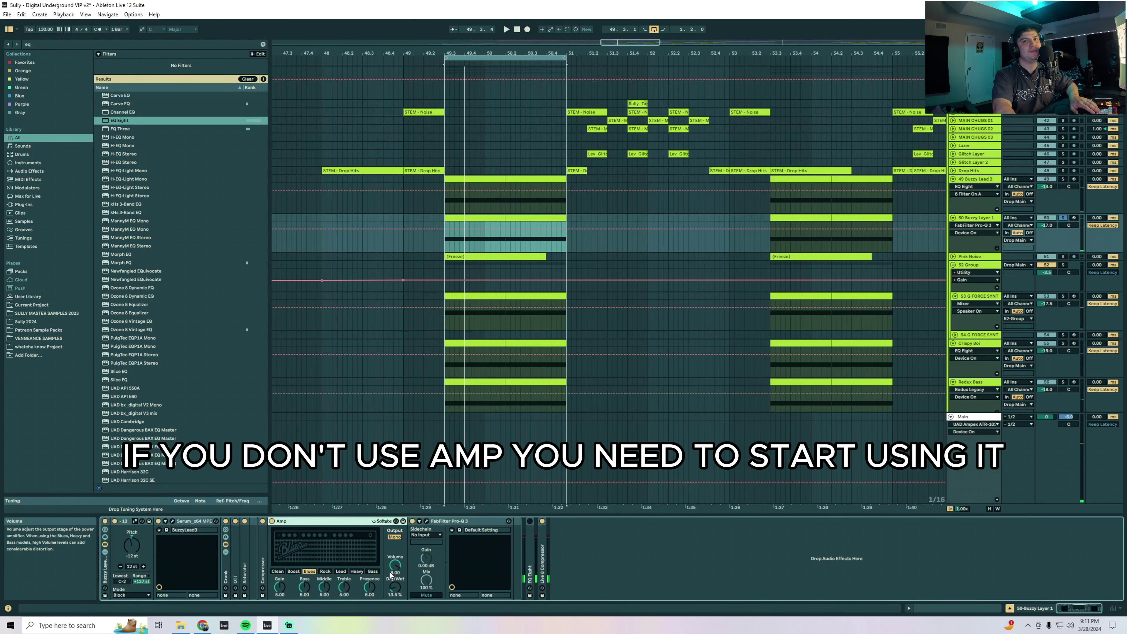
{"action": "key", "text": "space"}
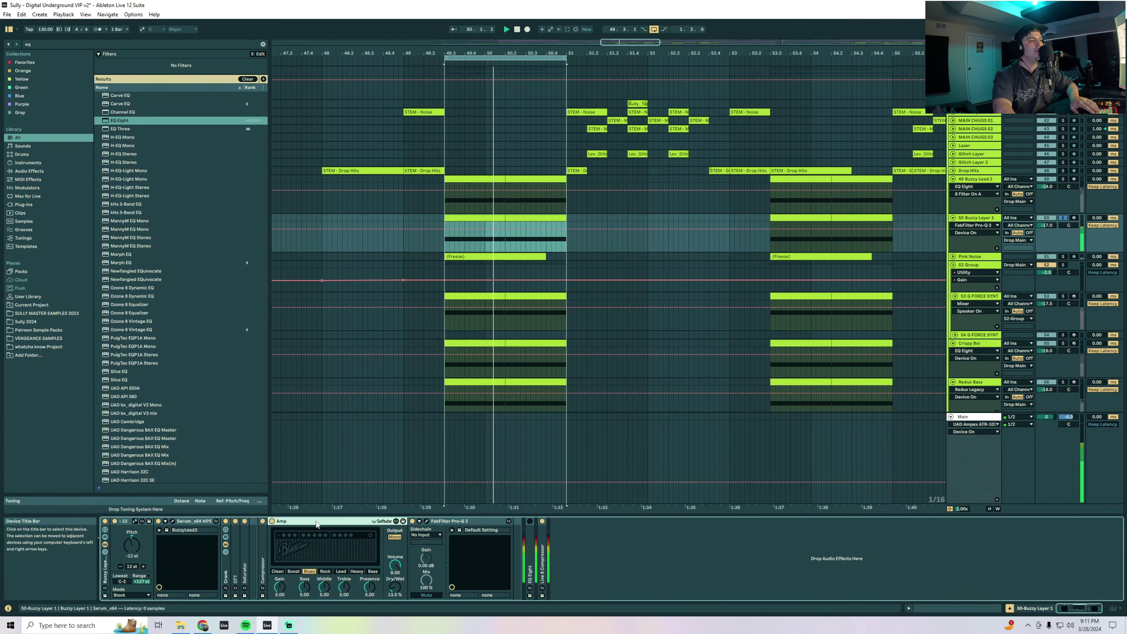
Fold Buzzy Layer 1's Amp and FabFilter Pro-Q 3, check its EQ Eight curve, and audition the processed layer
{"action": "double_click", "coordinate": [316, 521]}
{"action": "double_click", "coordinate": [306, 521]}
{"action": "double_click", "coordinate": [299, 530]}
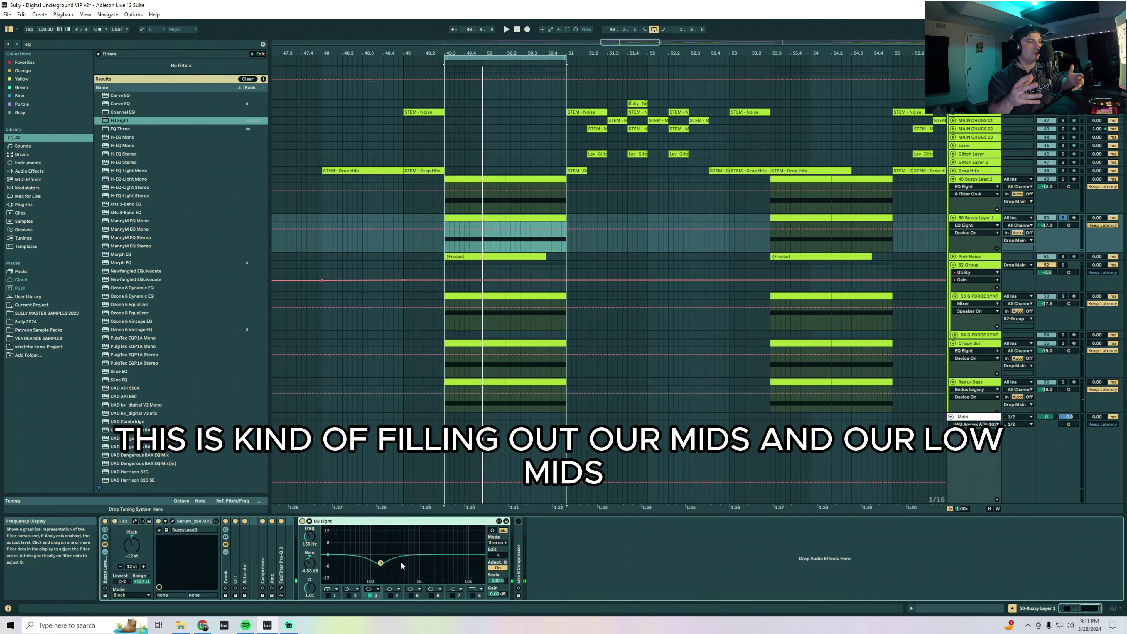
{"action": "double_click", "coordinate": [402, 522]}
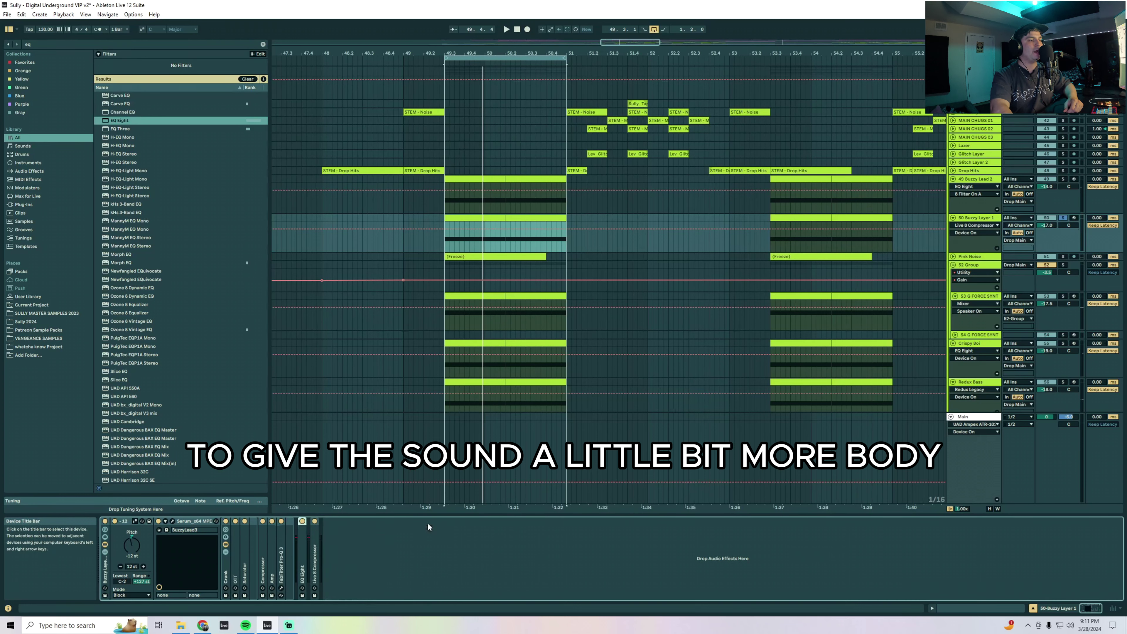
{"action": "key", "text": "space"}
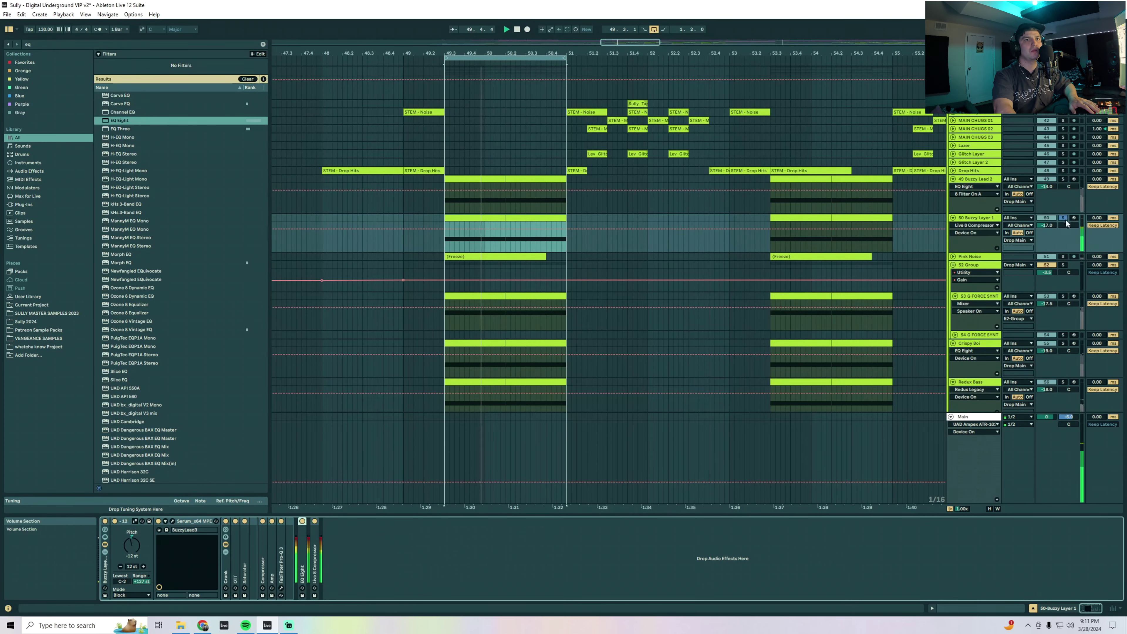
Solo Buzzy Lead 2 in place of Buzzy Layer 1 and select its clip to show its device chain
{"action": "left_click", "coordinate": [1063, 217]}
{"action": "left_click", "coordinate": [1063, 179]}
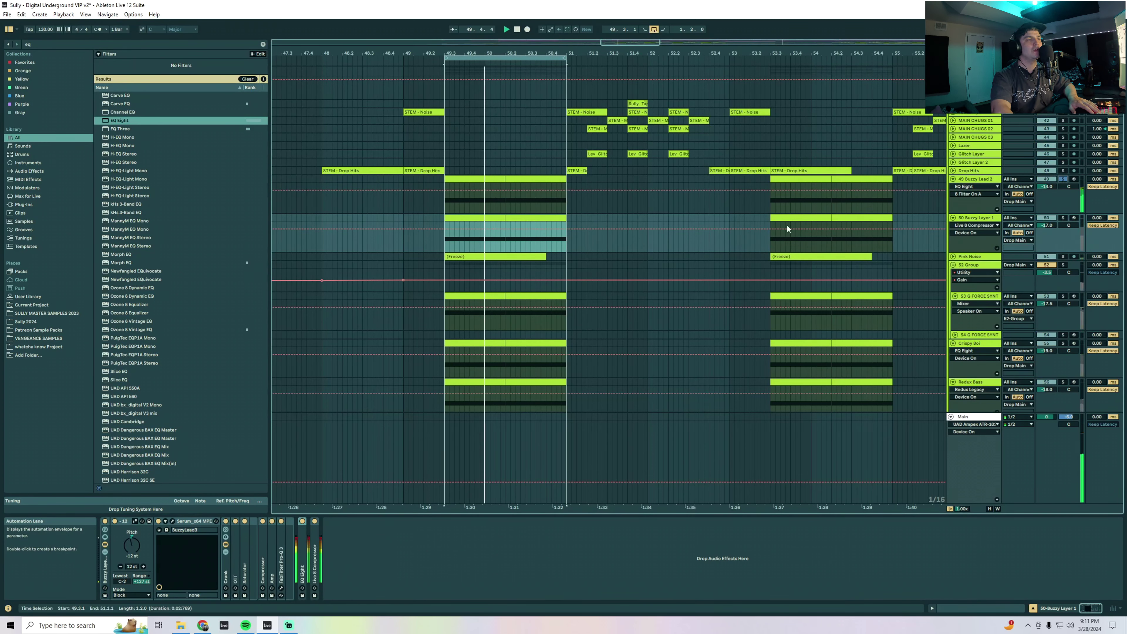
{"action": "key", "text": "Up"}
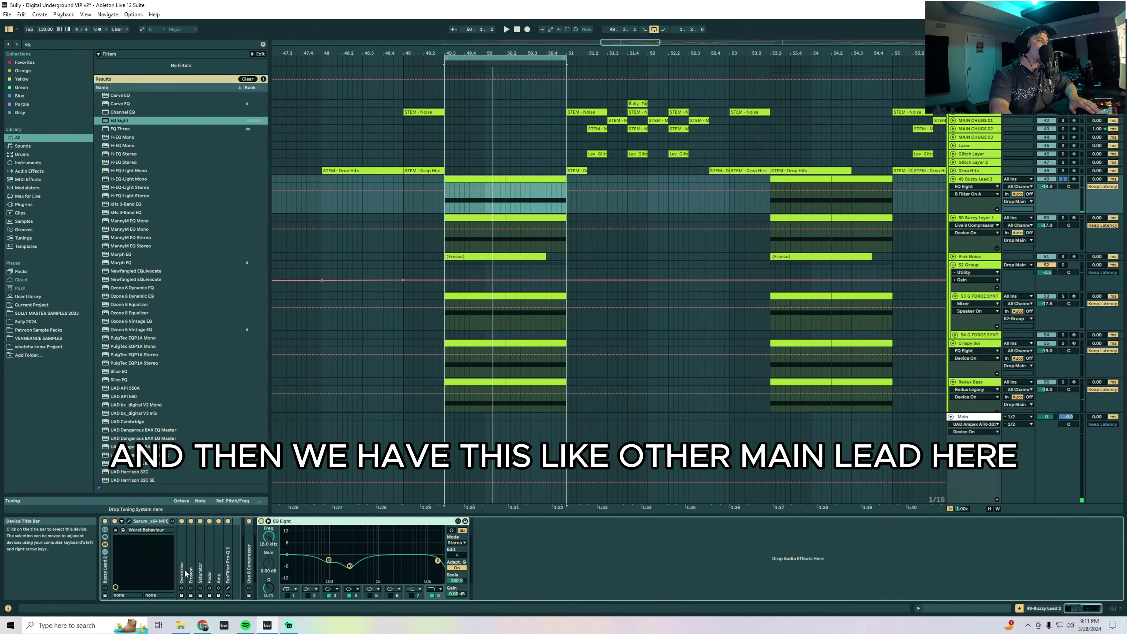
Review the oscillators, LFO 2 and effects of Buzzy Lead 2's Worst Behaviour Serum patch, and close Serum
{"action": "double_click", "coordinate": [183, 573]}
{"action": "double_click", "coordinate": [205, 522]}
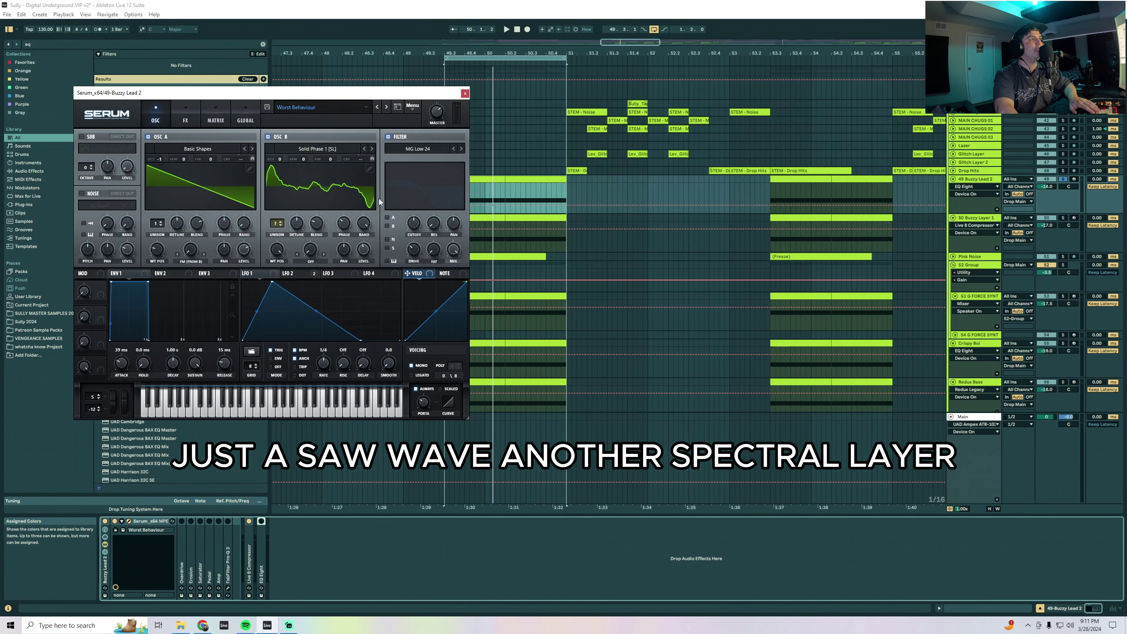
{"action": "left_click", "coordinate": [296, 274]}
{"action": "left_click", "coordinate": [187, 120]}
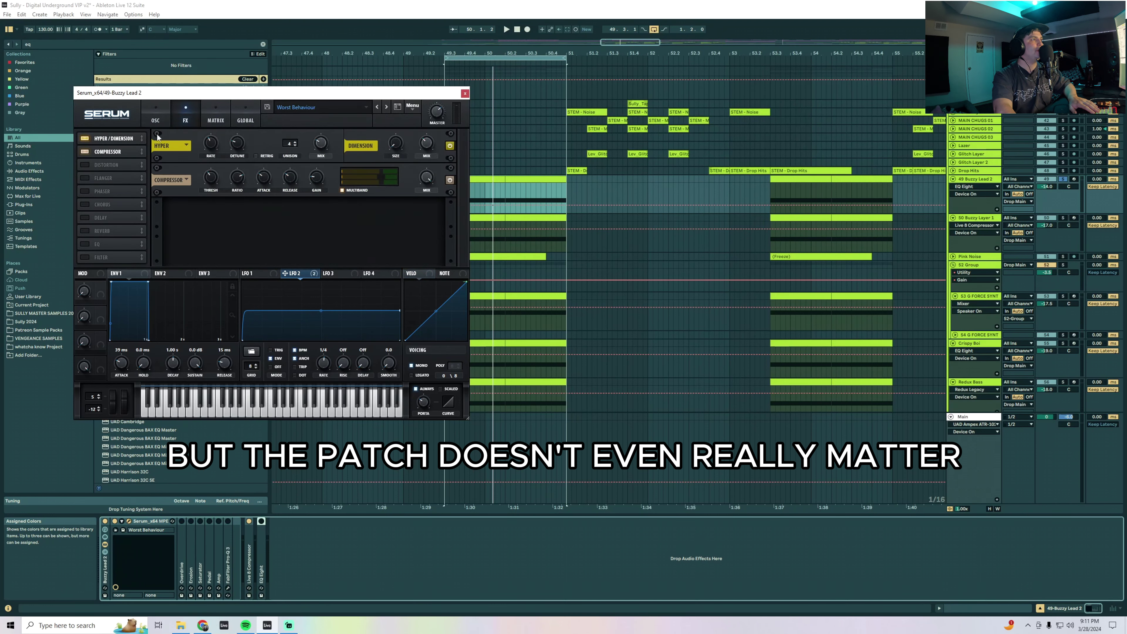
{"action": "left_click", "coordinate": [465, 93]}
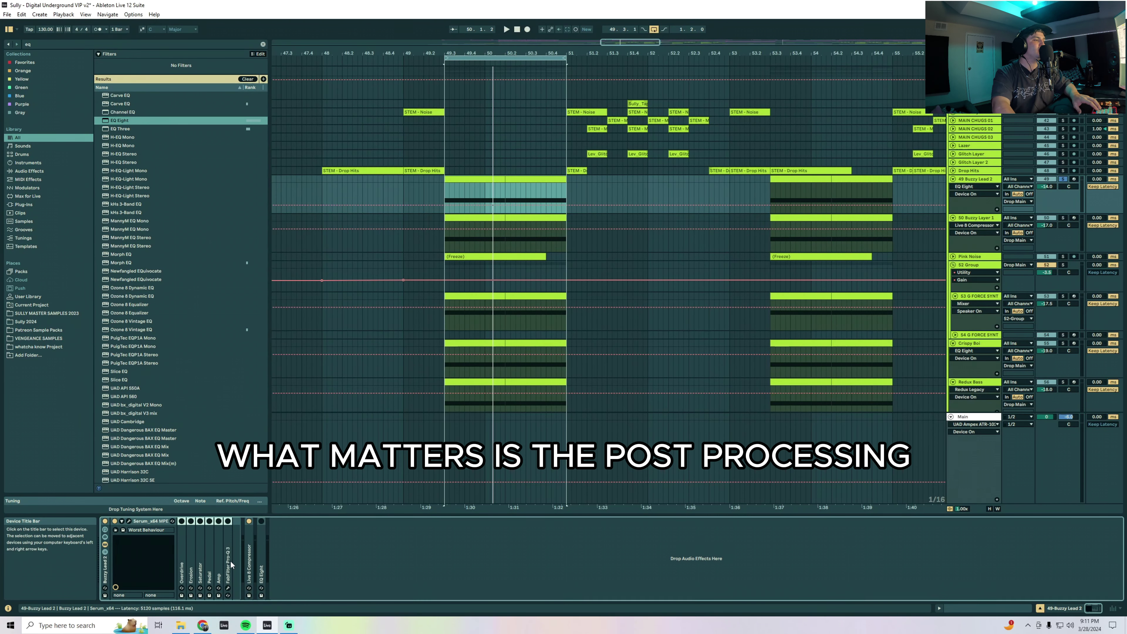
Audition Buzzy Lead 2 with its effects, unfold Overdrive and Erosion, and examine Overdrive's filter frequency and dry/wet
{"action": "key", "text": "space"}
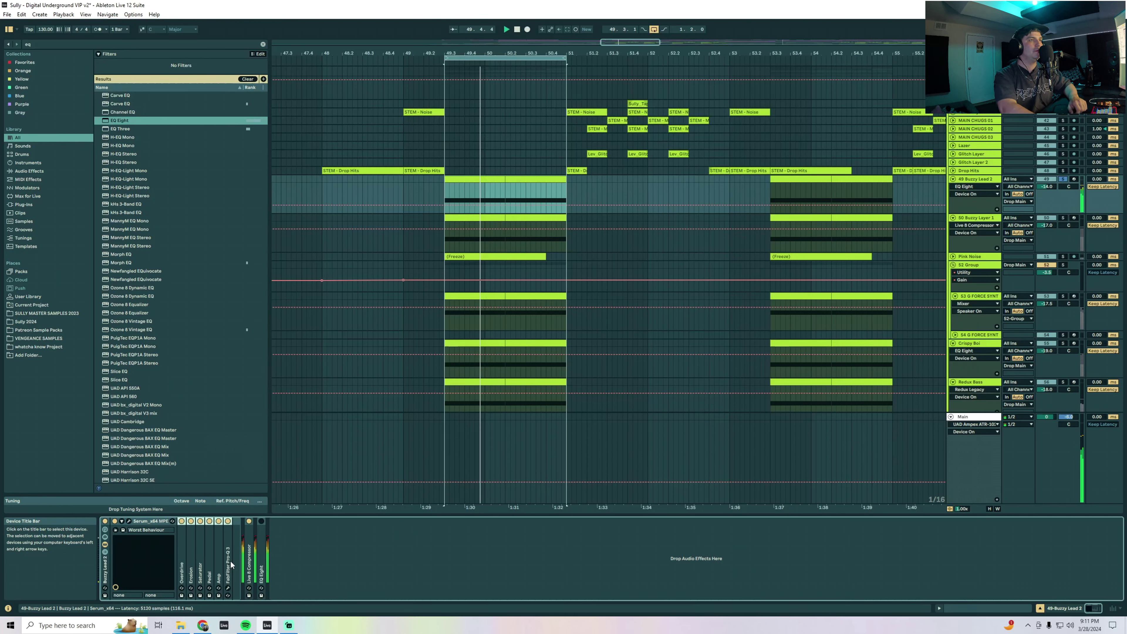
{"action": "double_click", "coordinate": [181, 560]}
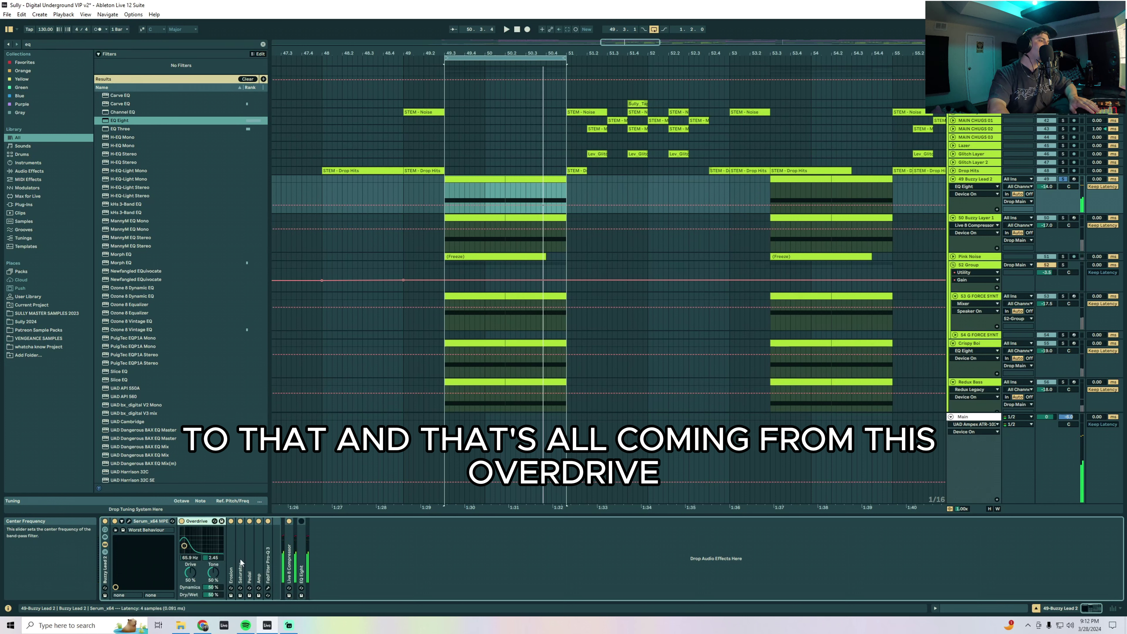
{"action": "double_click", "coordinate": [232, 560]}
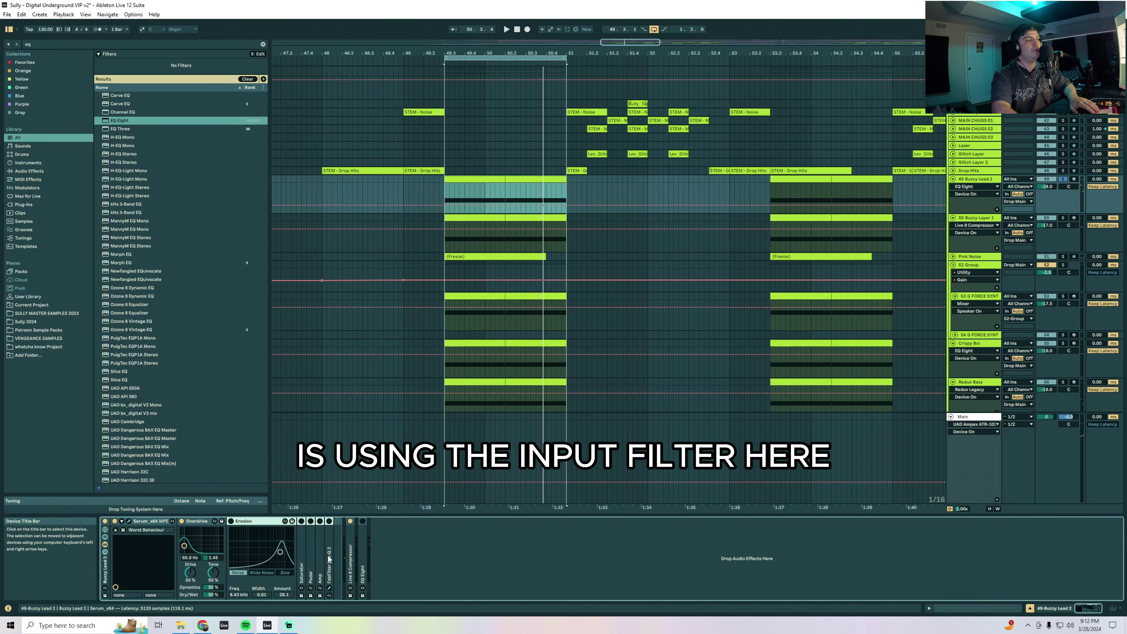
{"action": "left_click", "coordinate": [189, 556]}
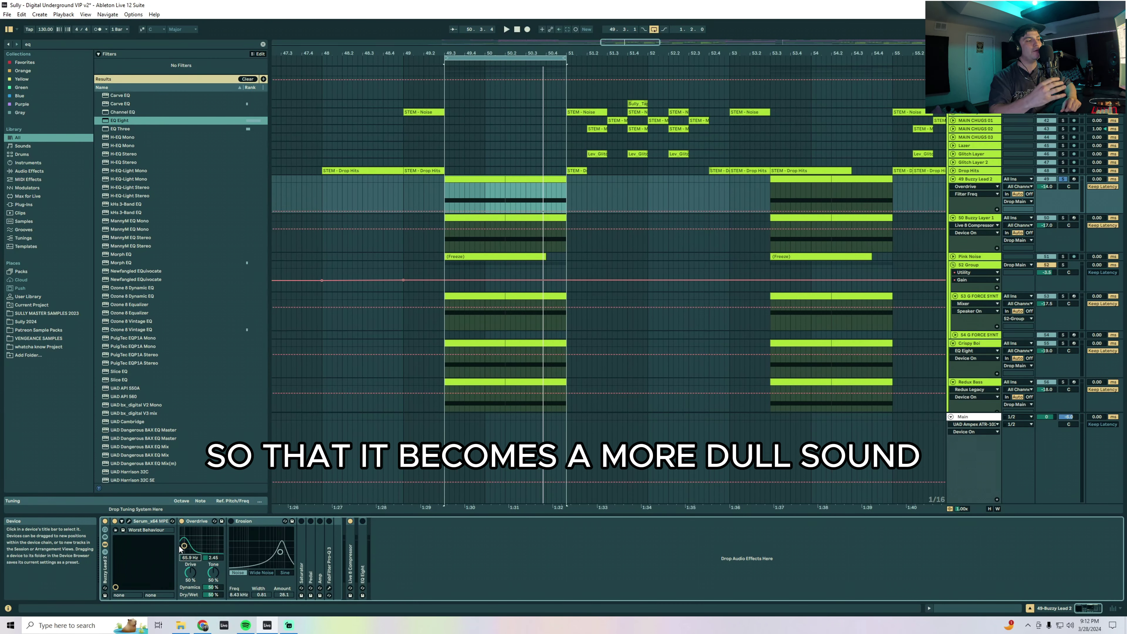
{"action": "left_click", "coordinate": [217, 595]}
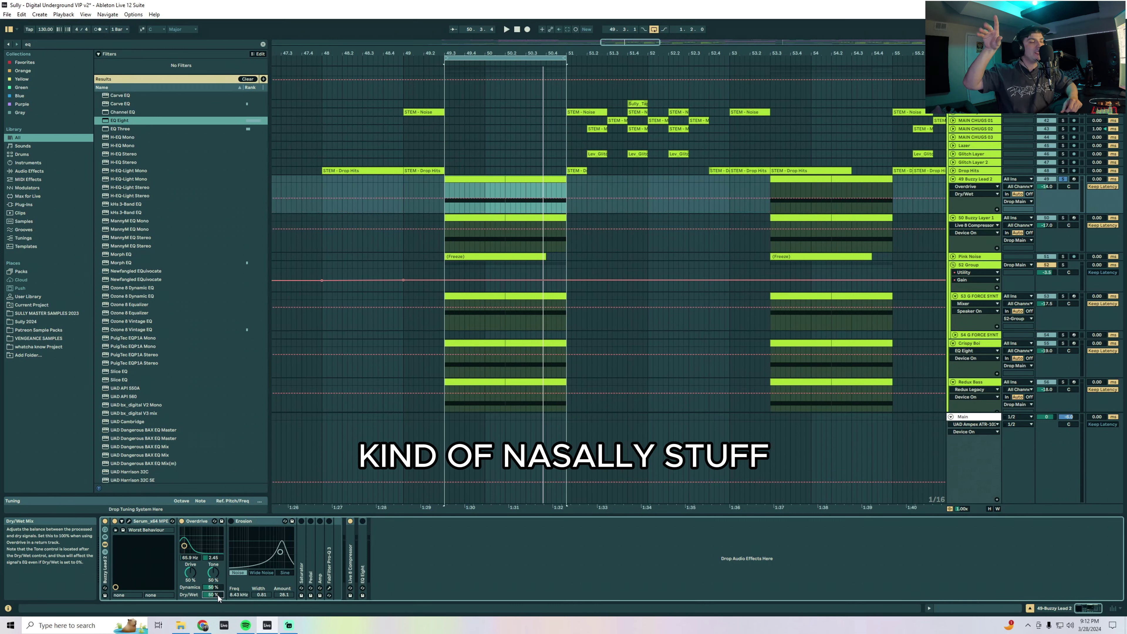
Toggle Buzzy Lead 2's Overdrive off and on during playback to compare the sound, leaving it on
{"action": "left_click", "coordinate": [181, 521]}
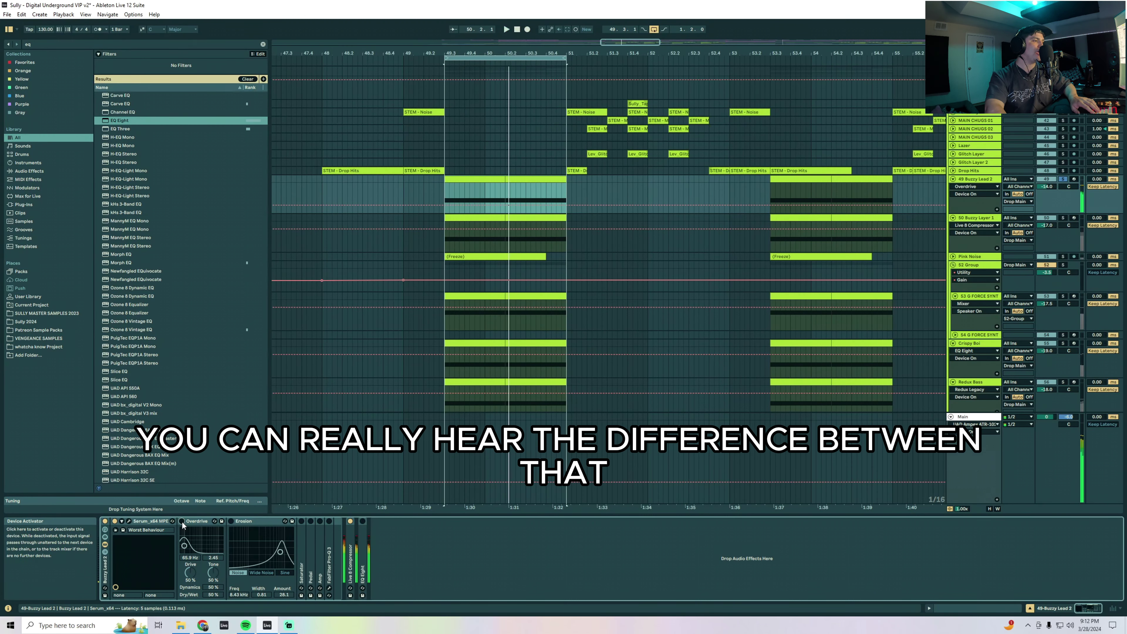
{"action": "left_click", "coordinate": [182, 522]}
{"action": "left_click", "coordinate": [181, 520]}
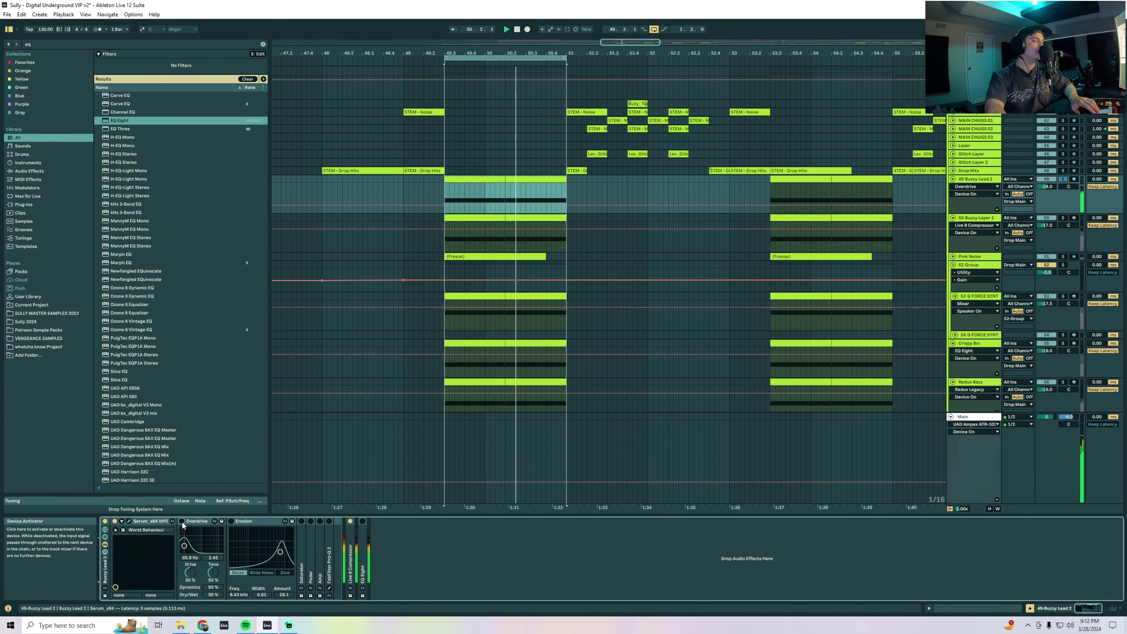
{"action": "left_click", "coordinate": [181, 521]}
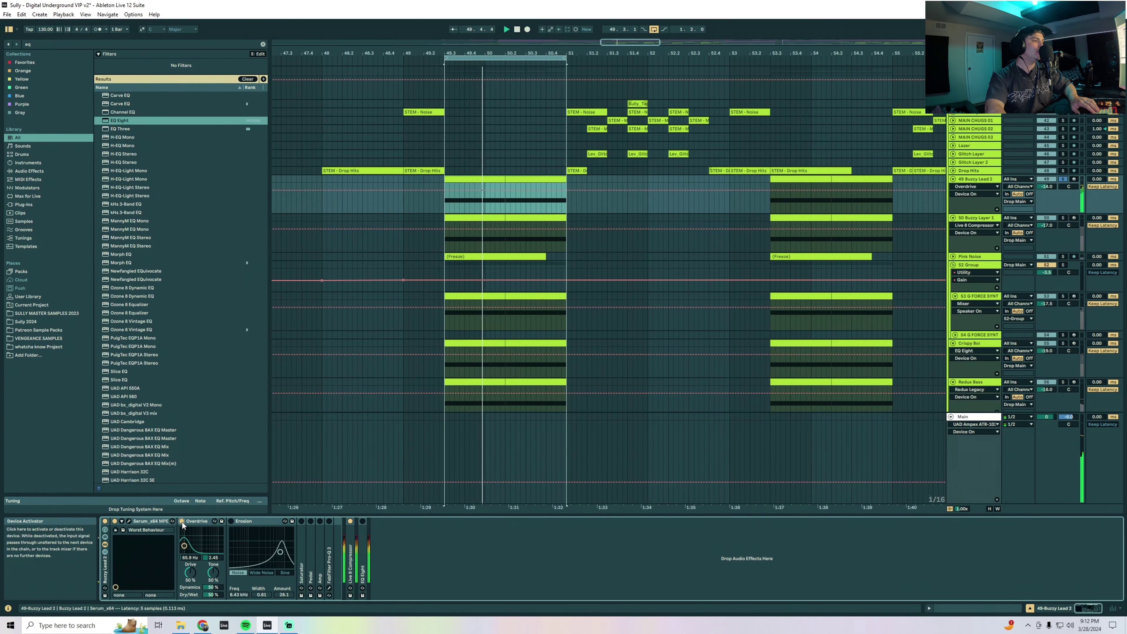
Fold Buzzy Lead 2's Overdrive, and switch on Erosion and Saturator, folding each after showing its settings
{"action": "double_click", "coordinate": [190, 525]}
{"action": "left_click", "coordinate": [191, 521]}
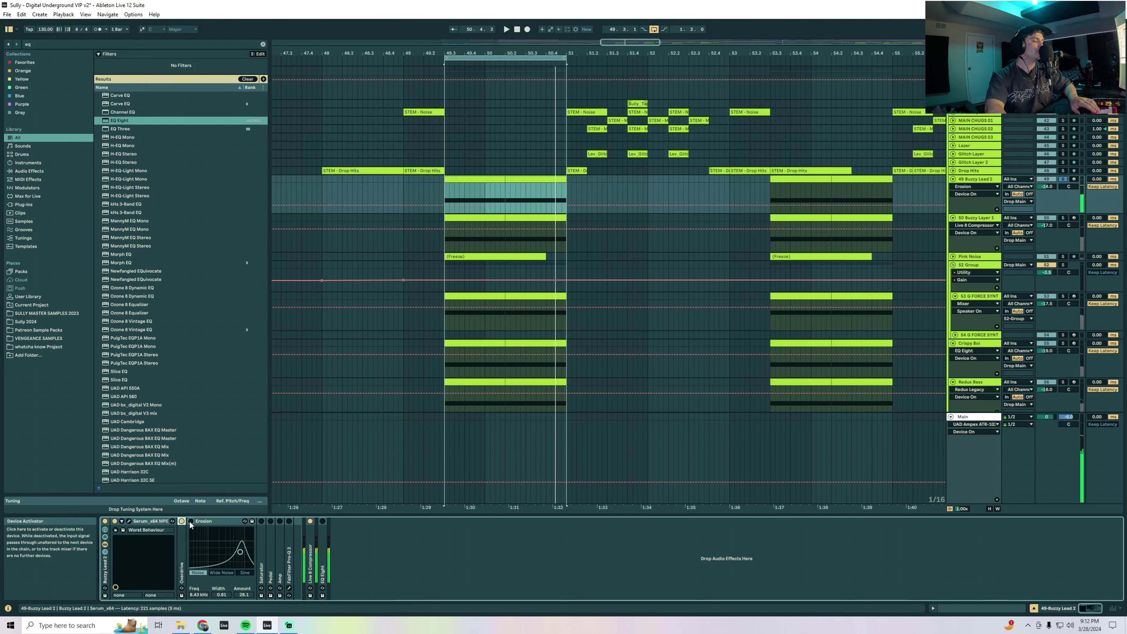
{"action": "double_click", "coordinate": [209, 524]}
{"action": "double_click", "coordinate": [200, 535]}
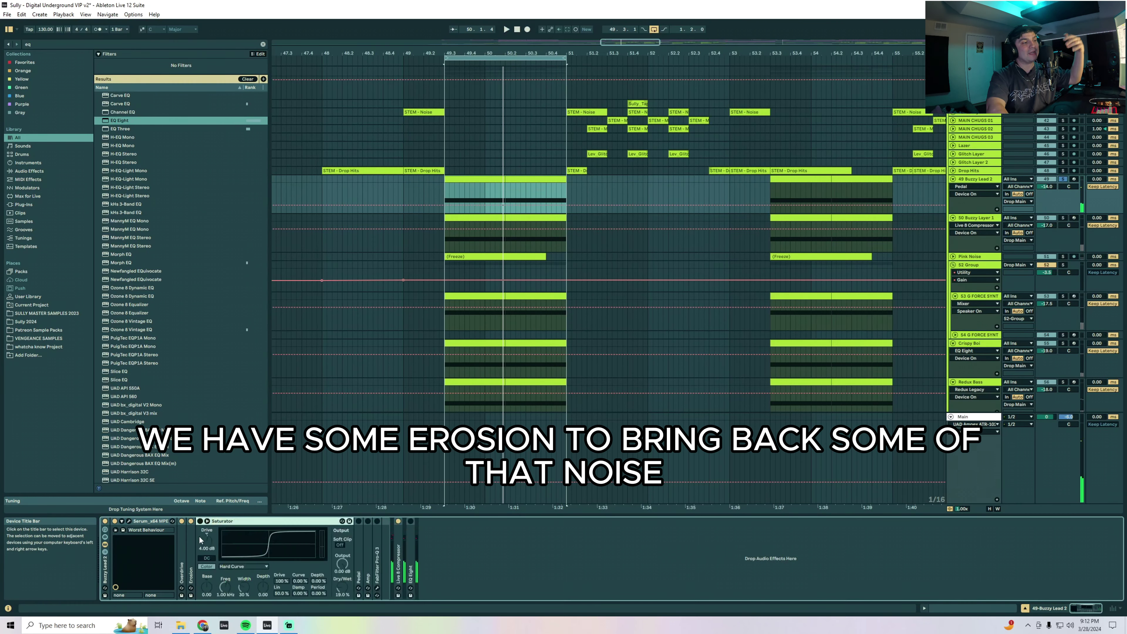
{"action": "left_click", "coordinate": [199, 521]}
{"action": "double_click", "coordinate": [215, 519]}
Switch on Buzzy Lead 2's Pedal and Amp, showing their settings before folding both devices
{"action": "left_click", "coordinate": [211, 521]}
{"action": "double_click", "coordinate": [211, 536]}
{"action": "double_click", "coordinate": [270, 538]}
{"action": "left_click", "coordinate": [271, 520]}
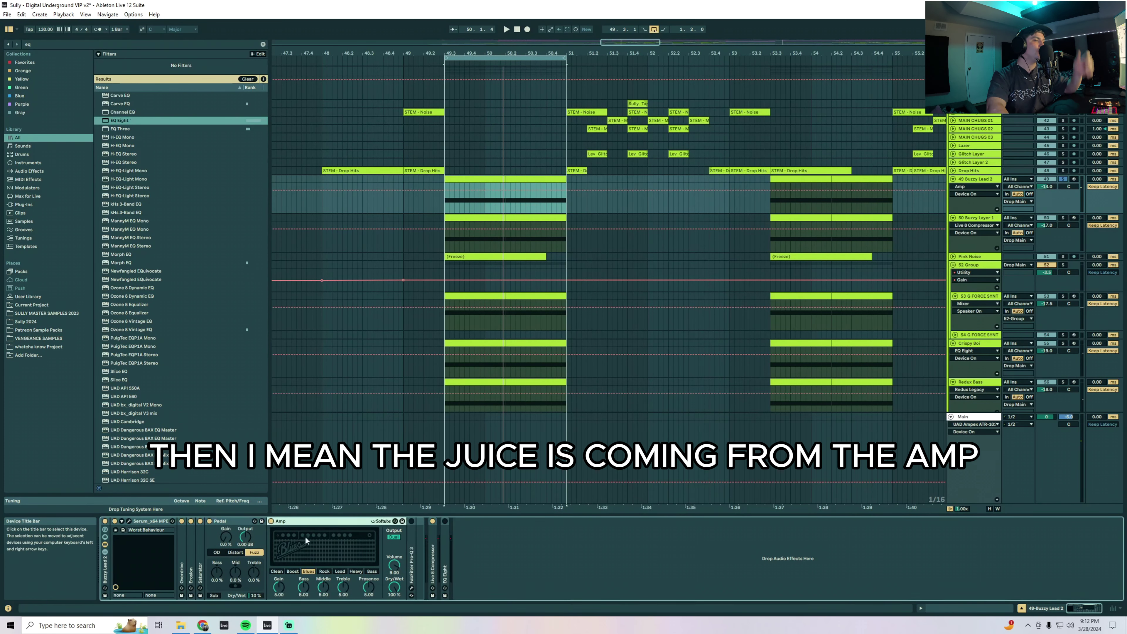
{"action": "double_click", "coordinate": [230, 521]}
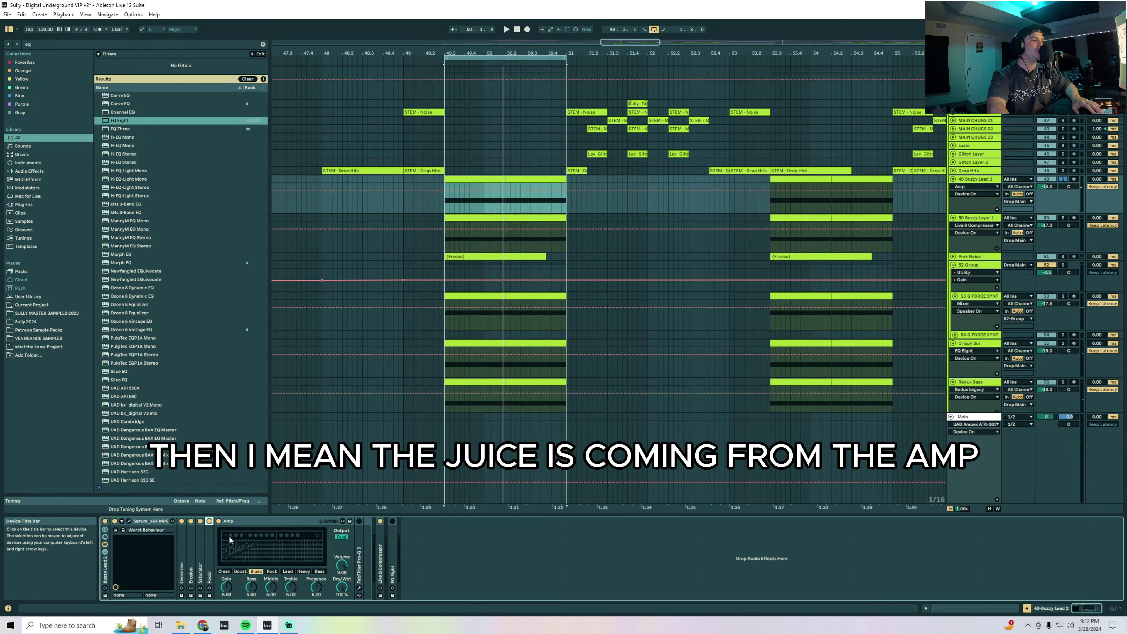
{"action": "double_click", "coordinate": [251, 521]}
Unfold Buzzy Lead 2's Overdrive and compare the distortion chain with it bypassed and active
{"action": "double_click", "coordinate": [180, 555]}
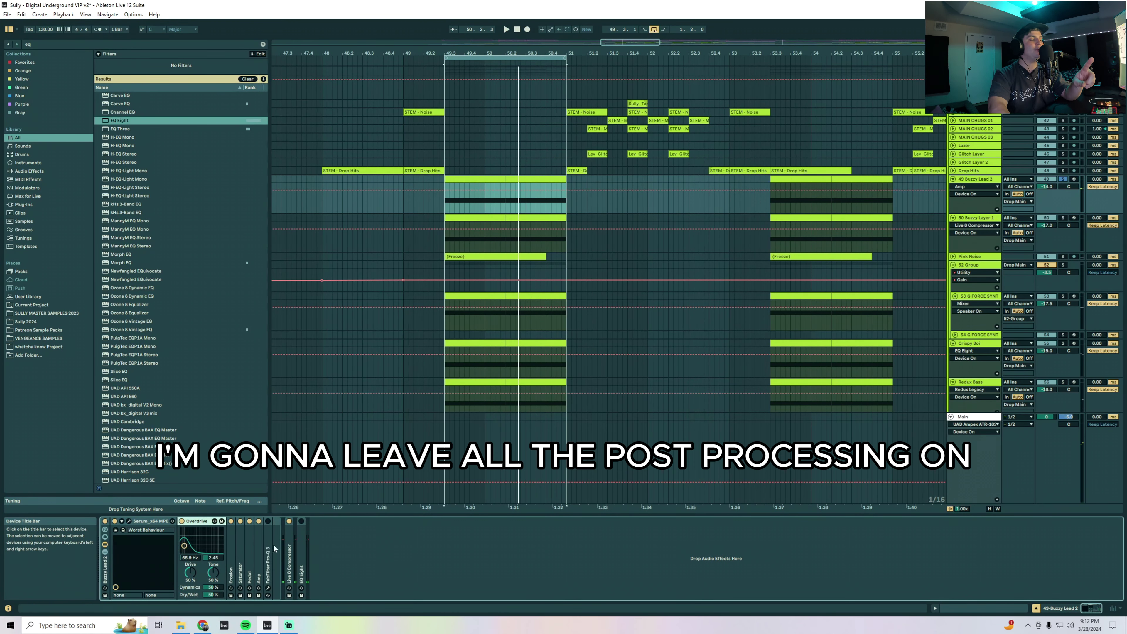
{"action": "left_click", "coordinate": [181, 521]}
{"action": "key", "text": "space"}
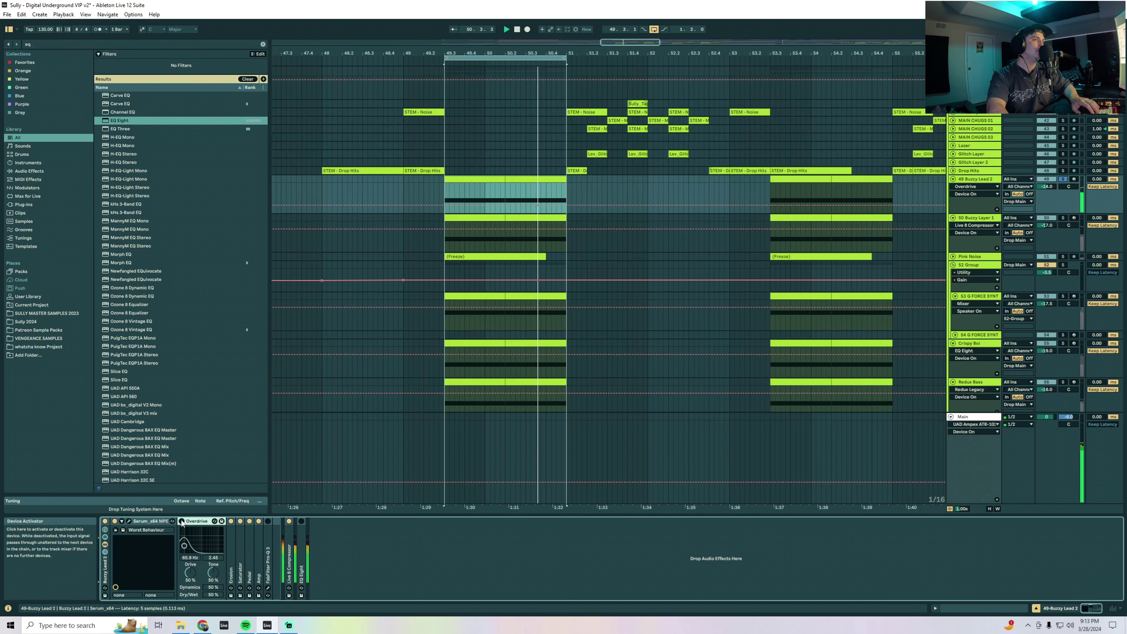
{"action": "left_click", "coordinate": [181, 521]}
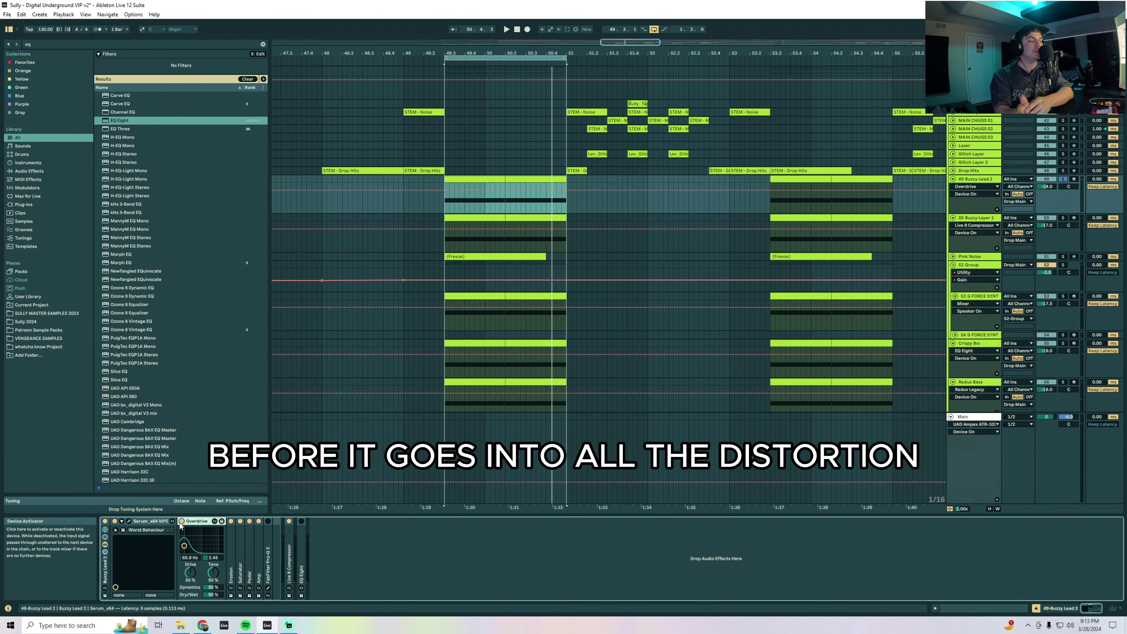
Fold Overdrive, switch on Buzzy Lead 2's FabFilter Pro-Q 3, and view its EQ curve during playback before closing it
{"action": "double_click", "coordinate": [196, 521]}
{"action": "double_click", "coordinate": [229, 536]}
{"action": "left_click", "coordinate": [227, 521]}
{"action": "left_click", "coordinate": [242, 522]}
{"action": "key", "text": "space"}
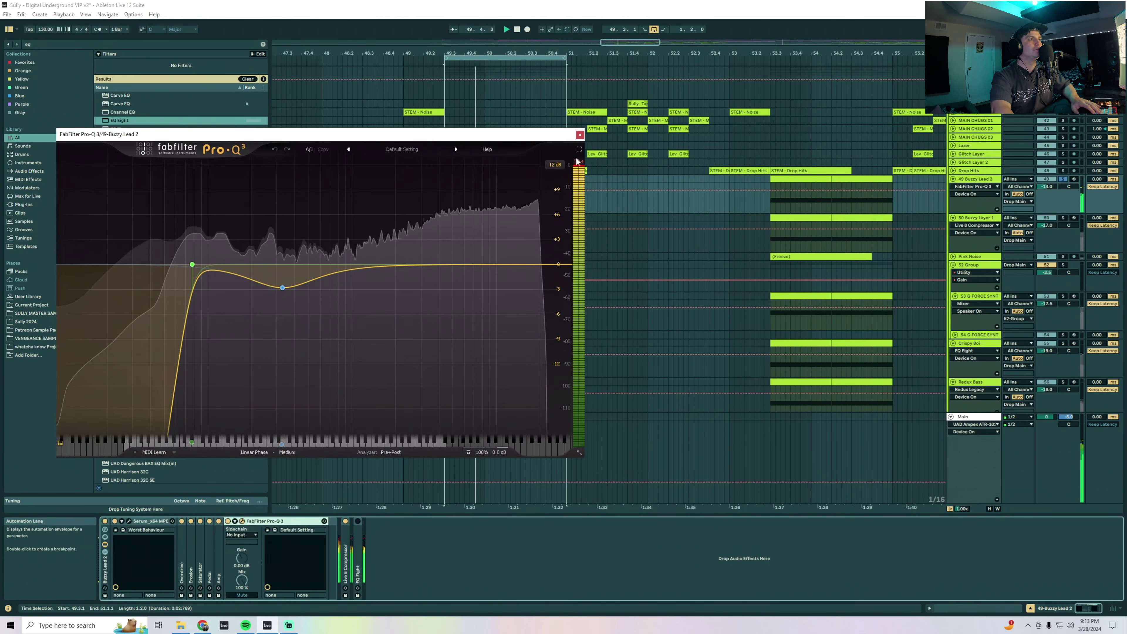
{"action": "left_click", "coordinate": [579, 135]}
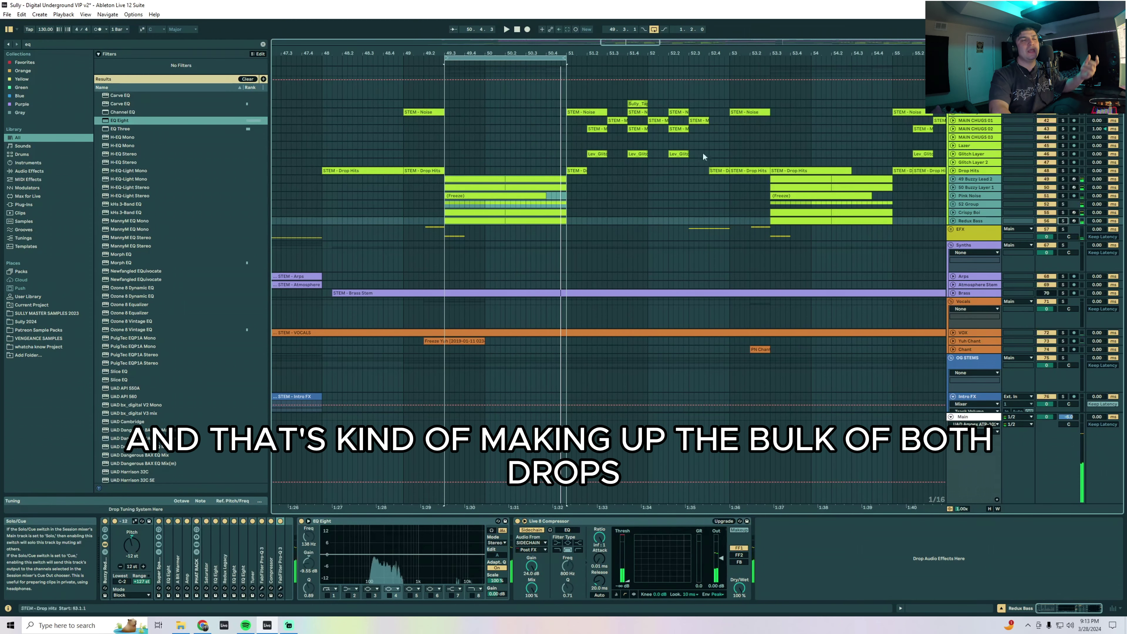
Show both drops in the arrangement, check the Buzzy and Pink Noise clips at bar 57, and unfold 52 Group
{"action": "left_click_drag", "start_coordinate": [560, 53], "coordinate": [489, 27]}
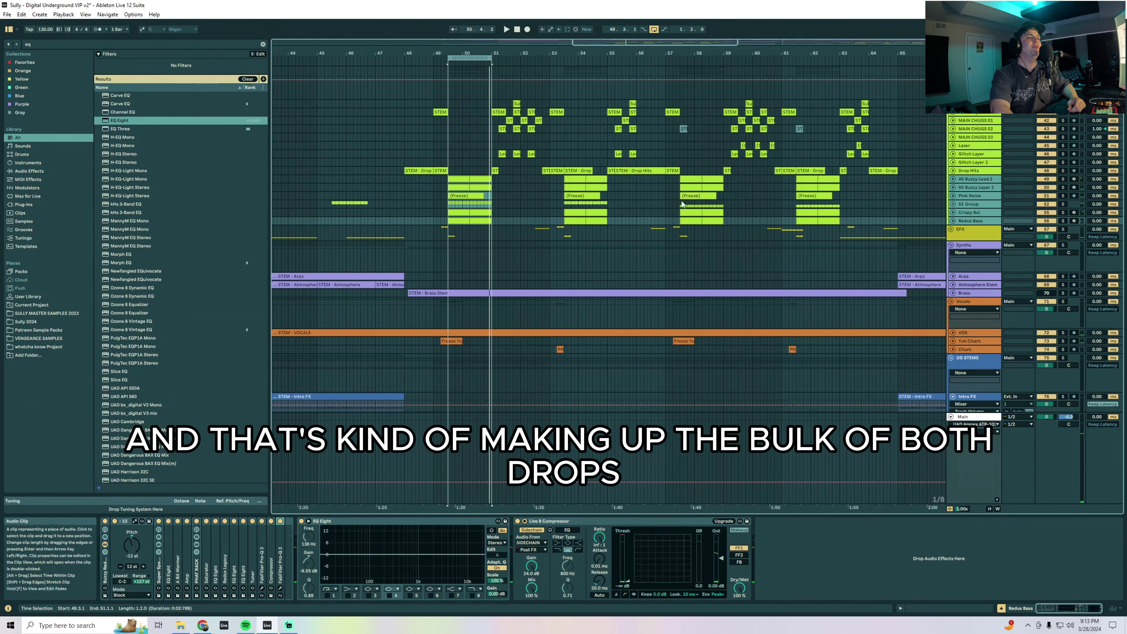
{"action": "left_click", "coordinate": [688, 179]}
{"action": "left_click", "coordinate": [688, 187]}
{"action": "left_click", "coordinate": [687, 196]}
{"action": "left_click", "coordinate": [952, 204]}
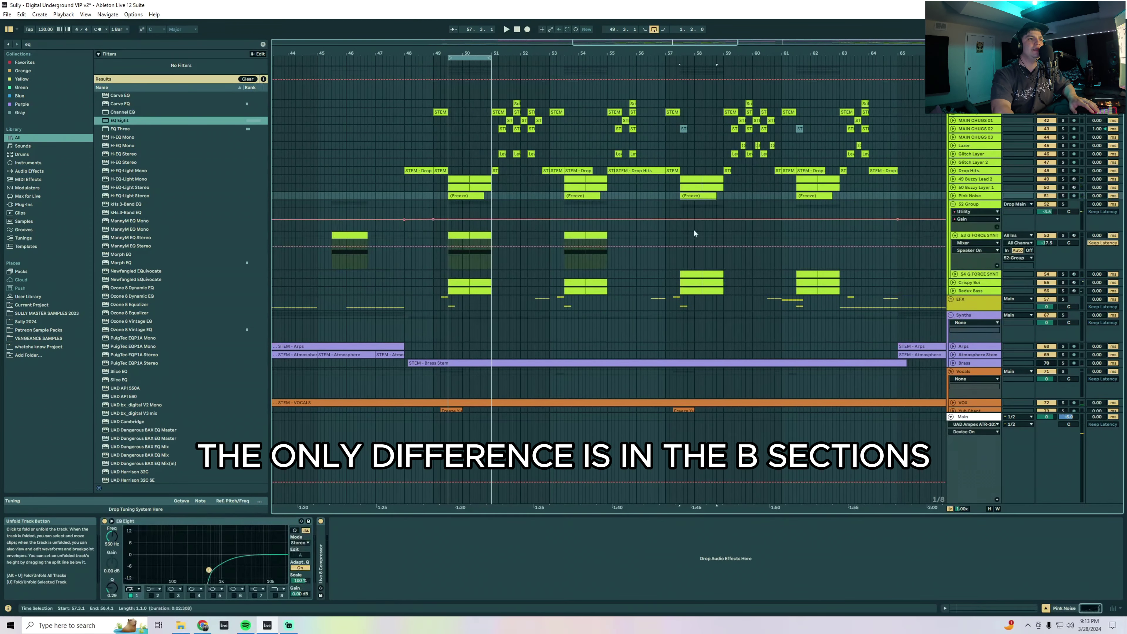
Audition the lowered-octave 54 G FORCE SYNT clip at bar 57, and fold both G FORCE SYNT tracks
{"action": "left_click", "coordinate": [697, 274]}
{"action": "key", "text": "u"}
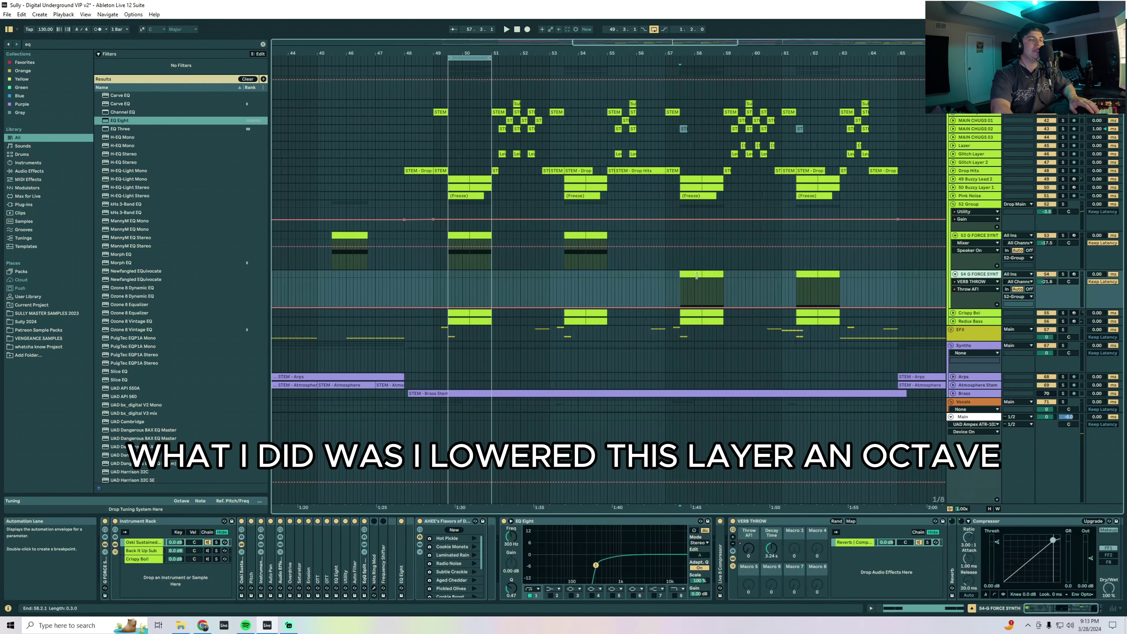
{"action": "left_click", "coordinate": [696, 275]}
{"action": "key", "text": "space"}
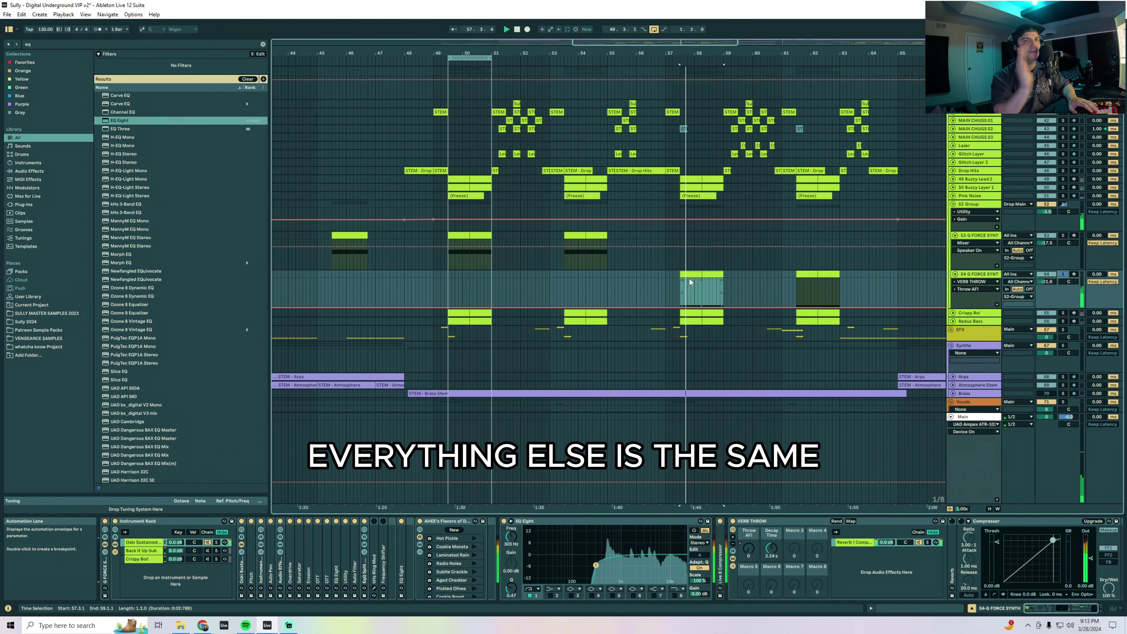
{"action": "left_click", "coordinate": [955, 274]}
{"action": "left_click", "coordinate": [954, 235]}
Set a two-bar loop starting at bar 51 around the drop's main chugs
{"action": "scroll", "coordinate": [710, 221], "scroll_direction": "up", "scroll_amount": 4}
{"action": "key", "text": "space"}
{"action": "left_click_drag", "start_coordinate": [464, 240], "coordinate": [508, 281]}
{"action": "left_click_drag", "start_coordinate": [443, 58], "coordinate": [523, 58]}
{"action": "left_click_drag", "start_coordinate": [545, 53], "coordinate": [616, 71]}
Unfold the main chugs tracks and open MAIN CHUGS 02's Frequency Shifted Verb Throw rack
{"action": "left_click", "coordinate": [953, 257]}
{"action": "scroll", "coordinate": [261, 291], "scroll_direction": "down", "scroll_amount": 1}
{"action": "scroll", "coordinate": [447, 312], "scroll_direction": "down", "scroll_amount": 1}
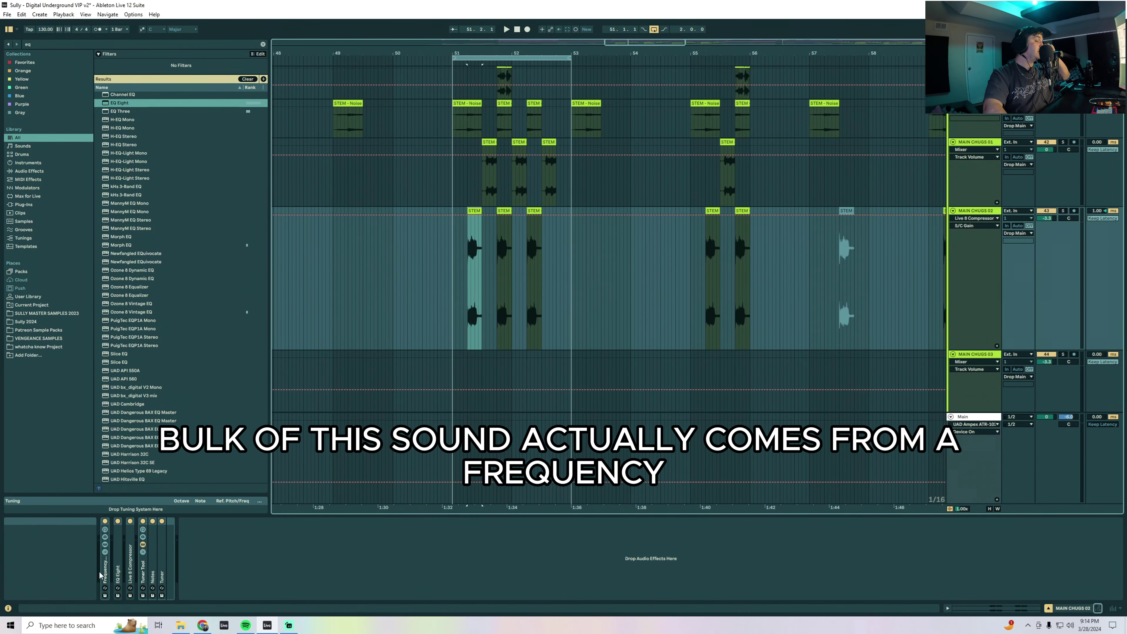
{"action": "double_click", "coordinate": [101, 575]}
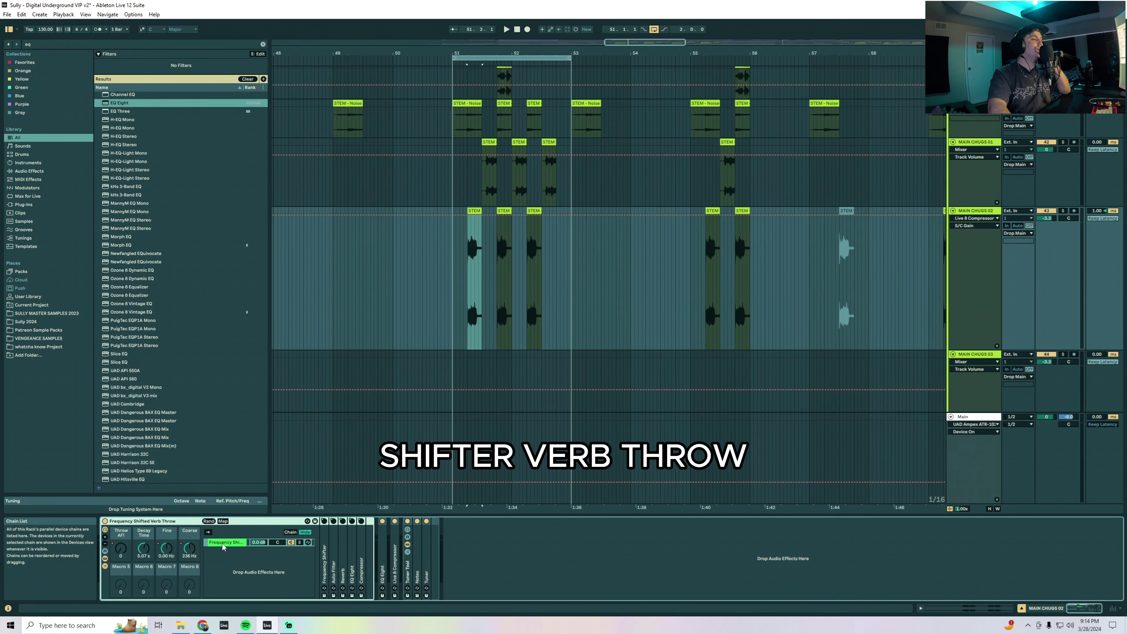
Show MAIN CHUGS 02's Throw automation, highlight its rise from 51.2.3 to 51.3.1, and audition the track soloed
{"action": "left_click", "coordinate": [190, 550]}
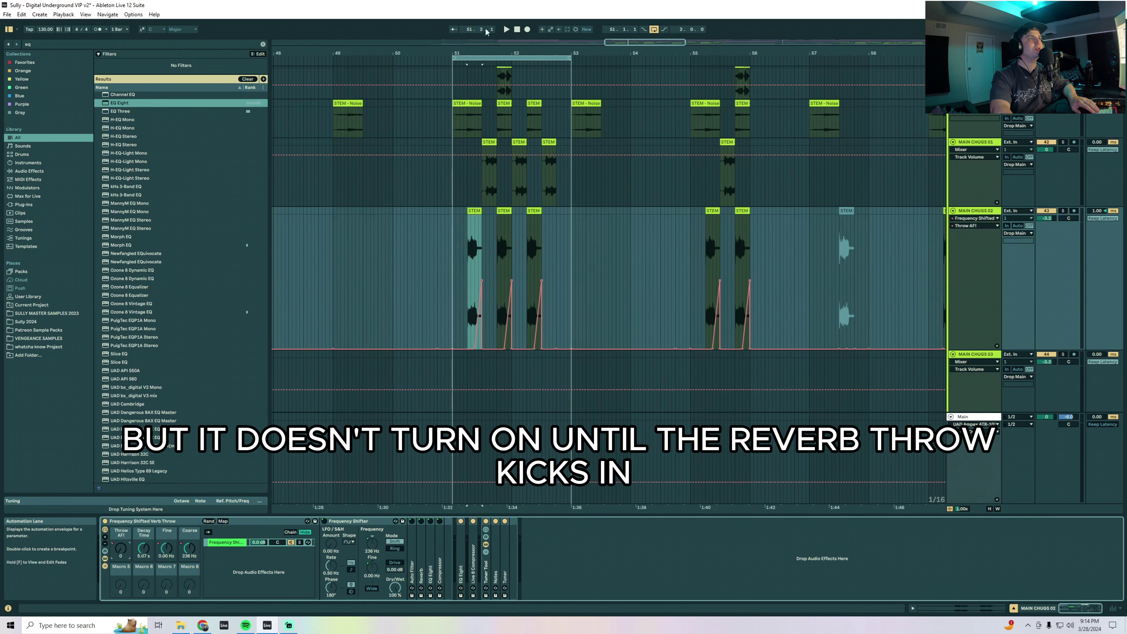
{"action": "left_click_drag", "start_coordinate": [474, 53], "coordinate": [474, 133]}
{"action": "left_click_drag", "start_coordinate": [476, 248], "coordinate": [502, 251]}
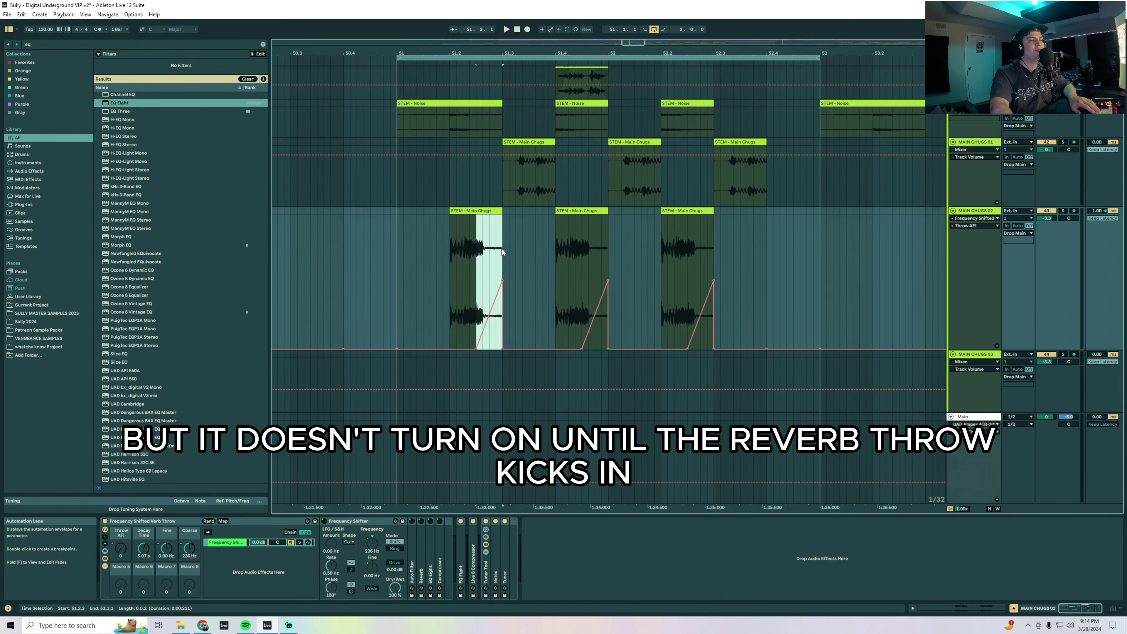
{"action": "left_click", "coordinate": [1062, 211]}
{"action": "key", "text": "space"}
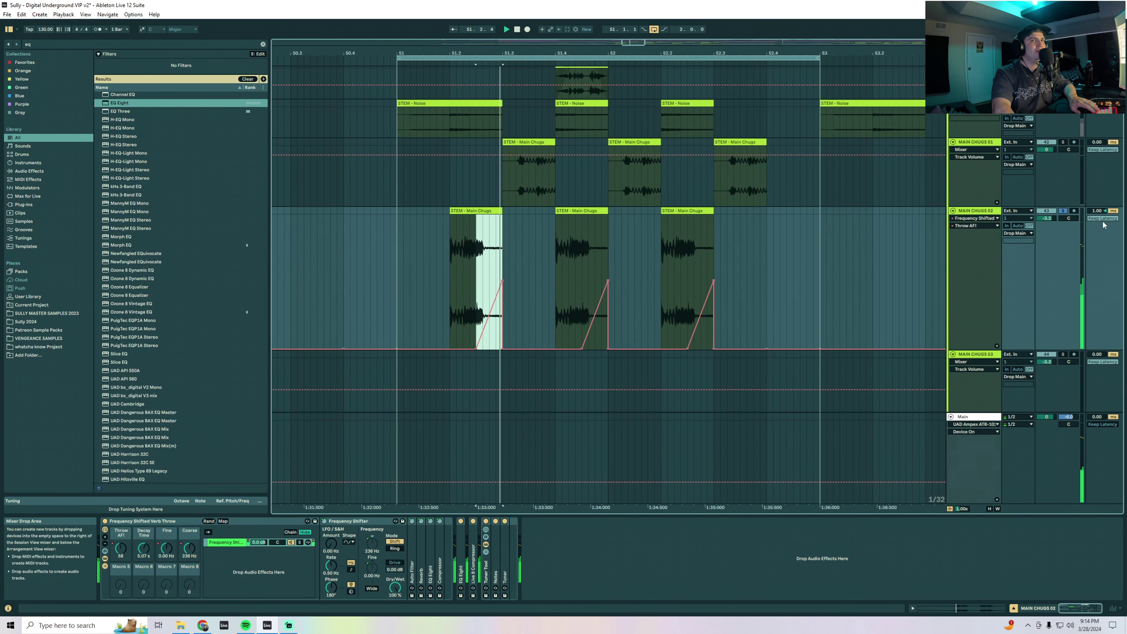
Replay the MAIN CHUGS 02 clips in bars 51 and 52, listening to the reverb throw at each clip's end
{"action": "left_click", "coordinate": [469, 266]}
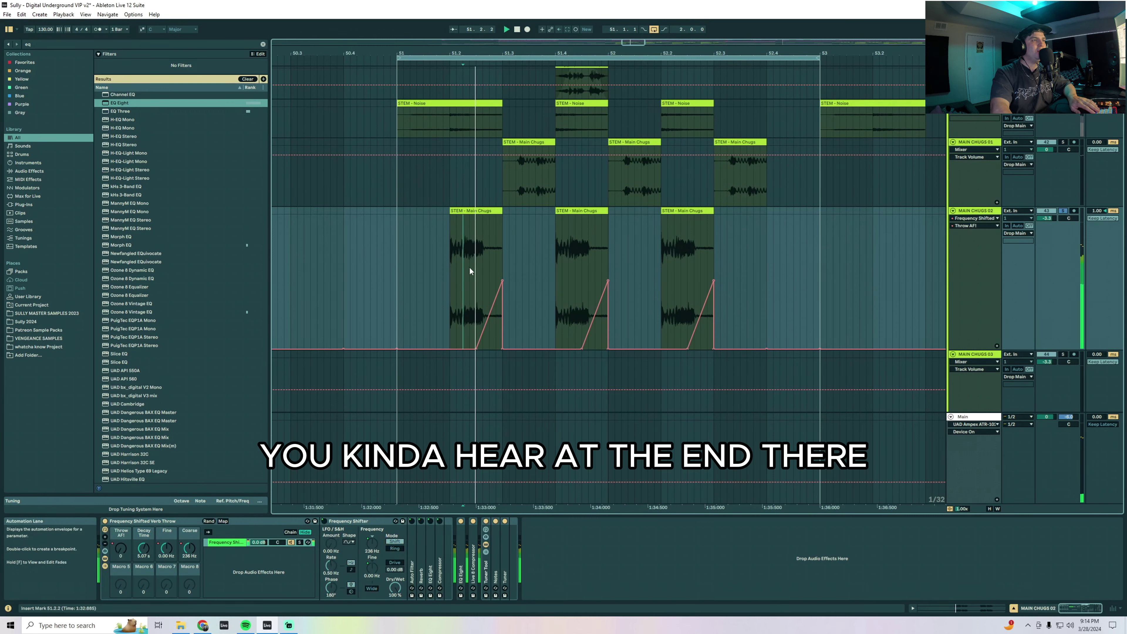
{"action": "left_click_drag", "start_coordinate": [477, 272], "coordinate": [498, 263]}
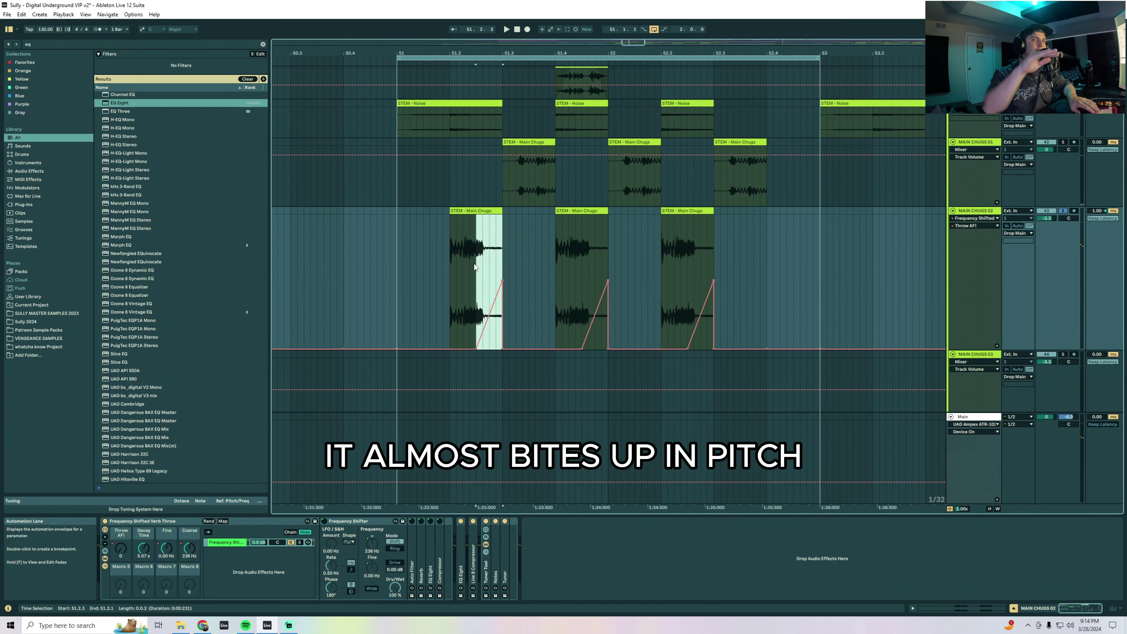
{"action": "left_click_drag", "start_coordinate": [556, 267], "coordinate": [713, 268]}
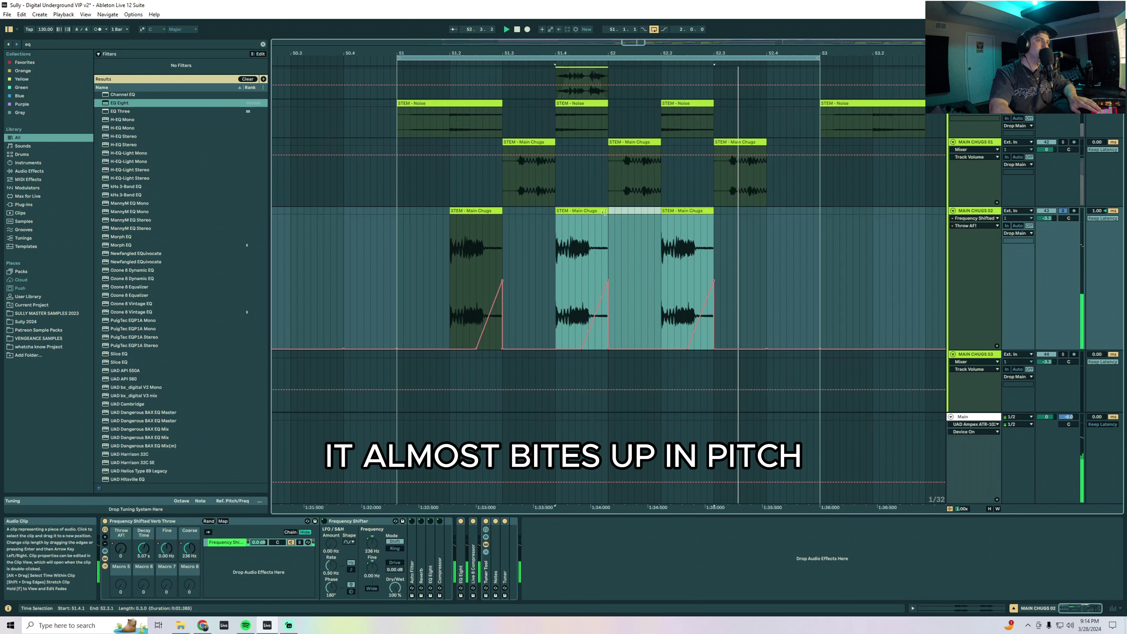
{"action": "left_click_drag", "start_coordinate": [450, 267], "coordinate": [502, 267]}
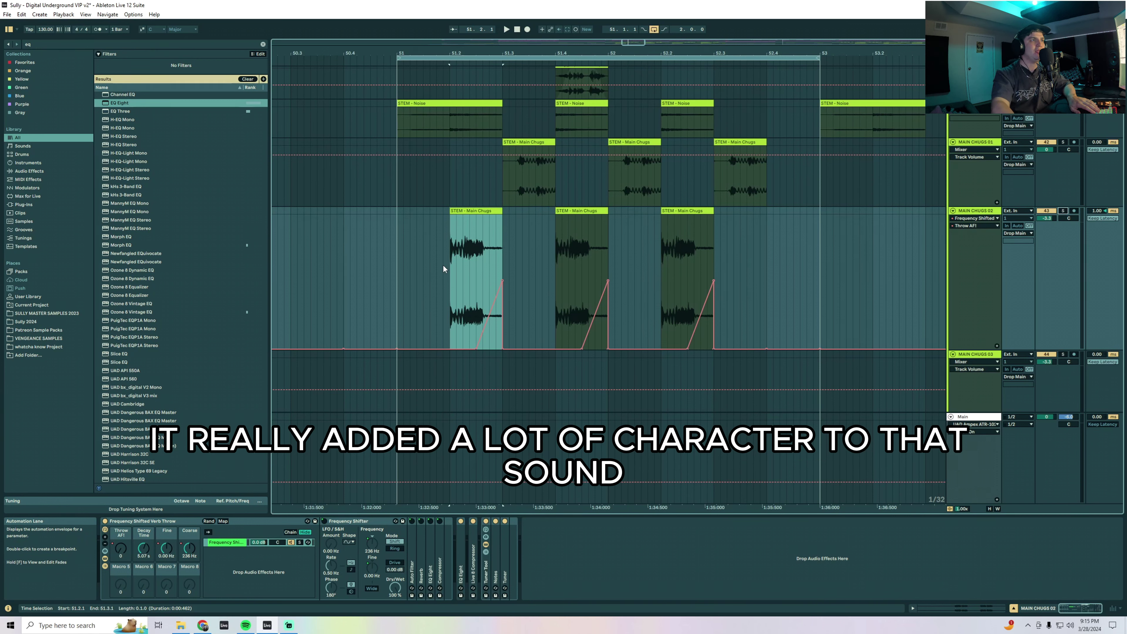
Open and audition the Lev_Glitch_061 clip on Glitch Layer at bar 51, and compare it with the MAIN CHUGS 02 clips
{"action": "scroll", "coordinate": [442, 269], "scroll_direction": "down", "scroll_amount": 6}
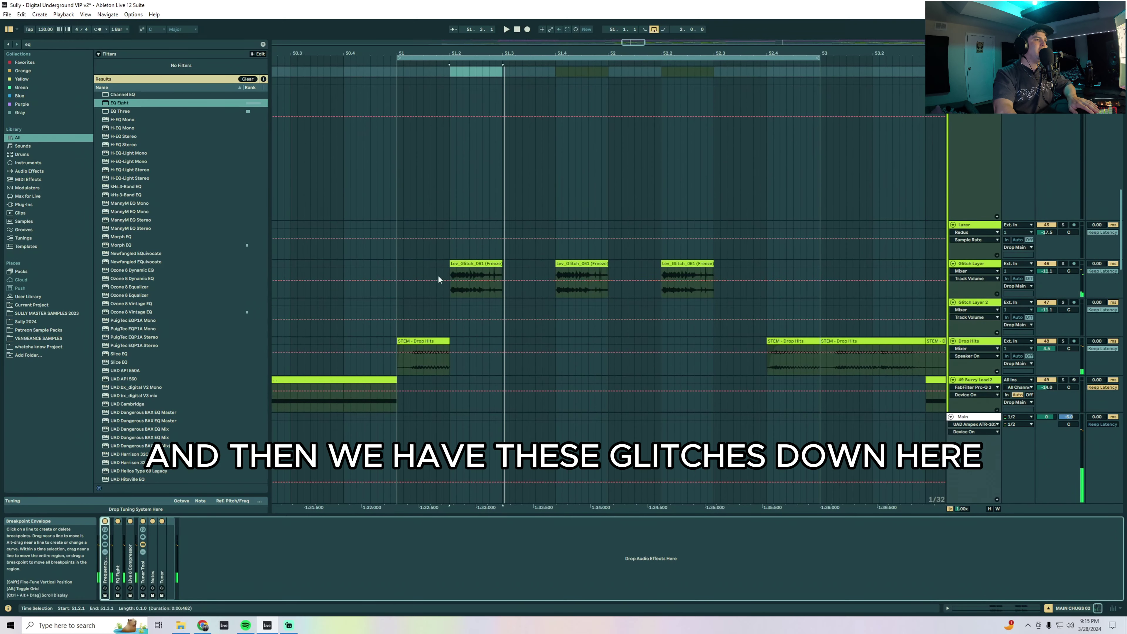
{"action": "left_click", "coordinate": [457, 277]}
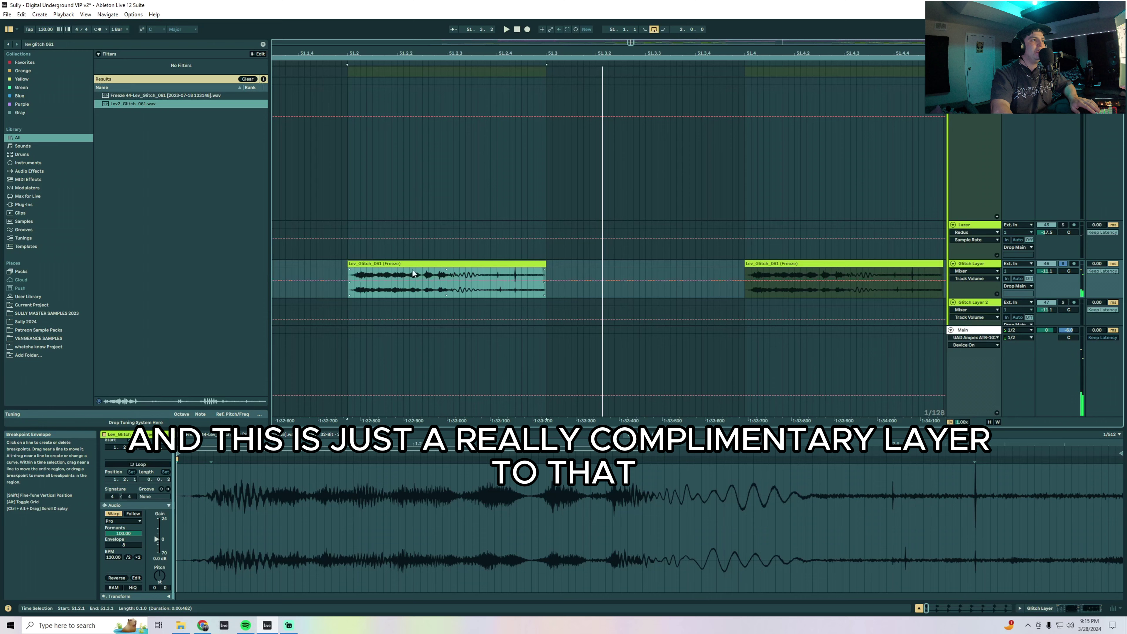
{"action": "scroll", "coordinate": [918, 254], "scroll_direction": "up", "scroll_amount": 5}
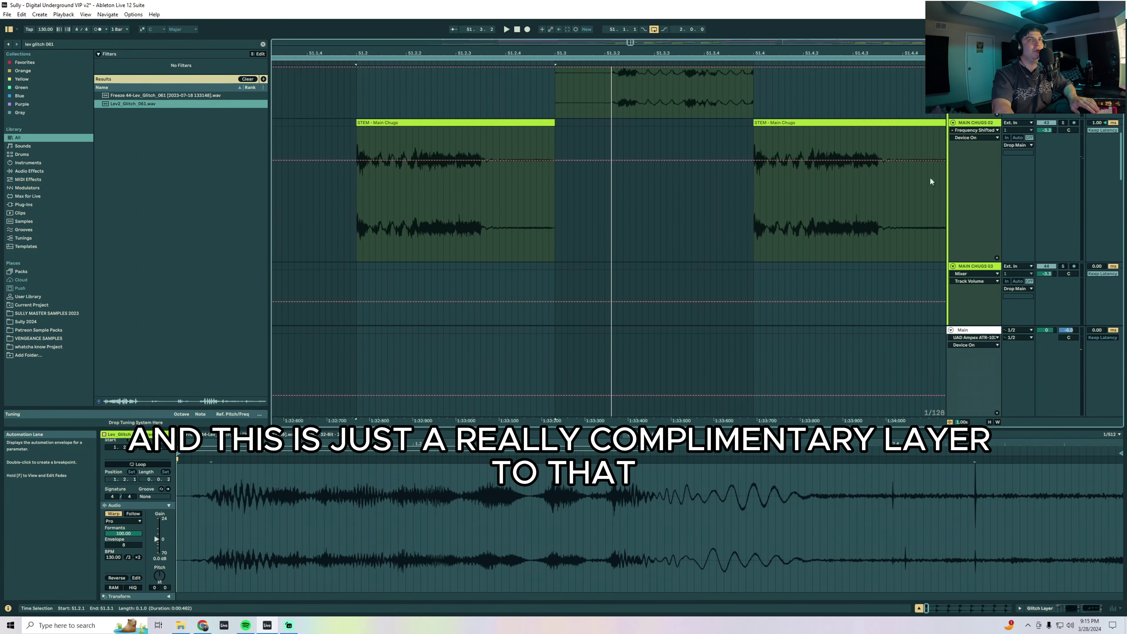
{"action": "scroll", "coordinate": [959, 172], "scroll_direction": "up", "scroll_amount": 1}
{"action": "key", "text": "space"}
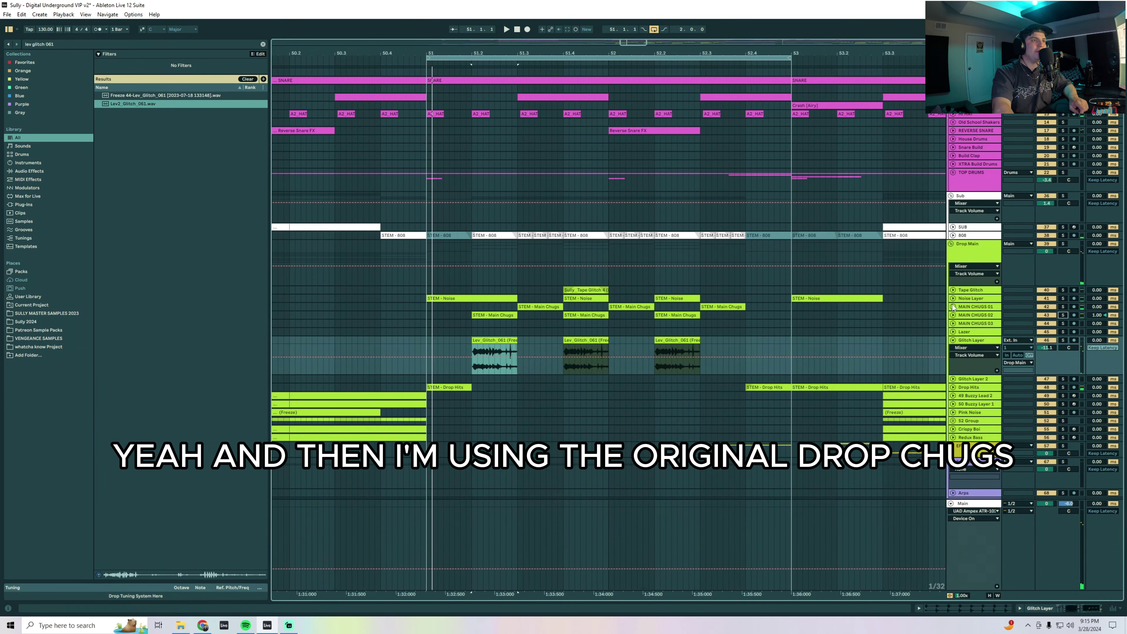
Unfold MAIN CHUGS 01, audition it soloed, and highlight its chugs across bars 51 and 52
{"action": "left_click", "coordinate": [953, 306]}
{"action": "key", "text": "space"}
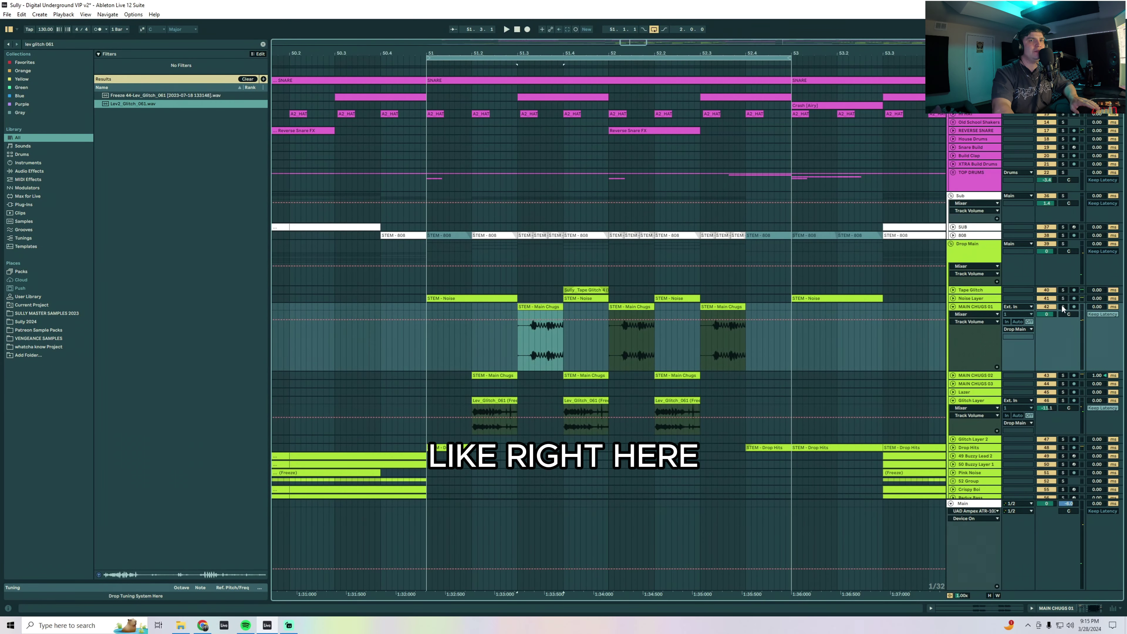
{"action": "left_click", "coordinate": [1062, 306]}
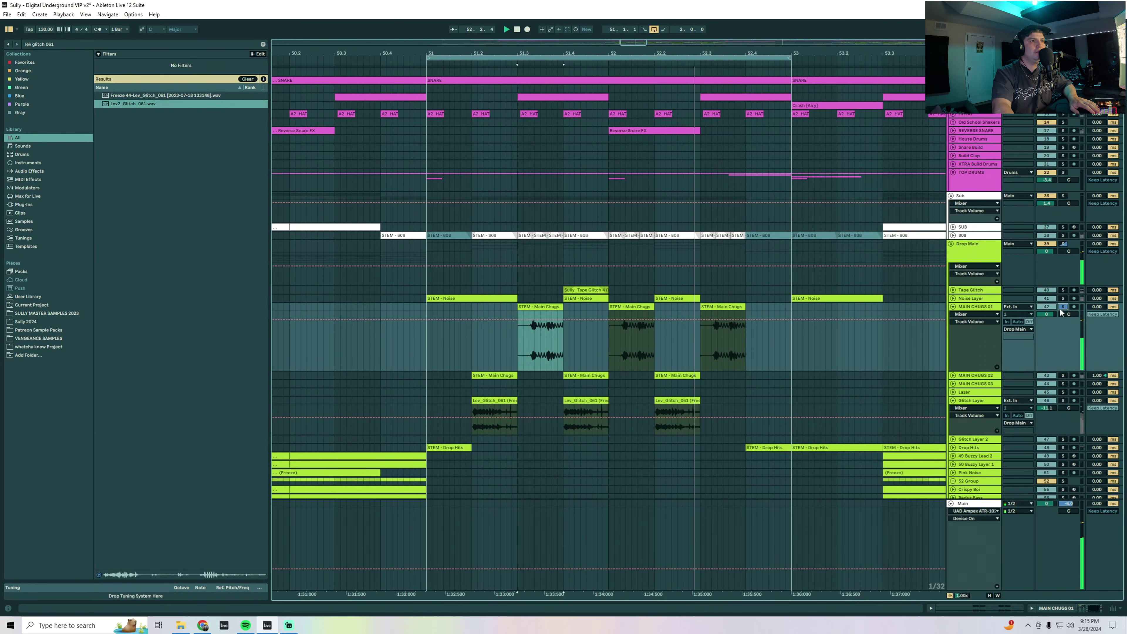
{"action": "left_click", "coordinate": [1063, 307]}
{"action": "left_click_drag", "start_coordinate": [473, 349], "coordinate": [429, 310]}
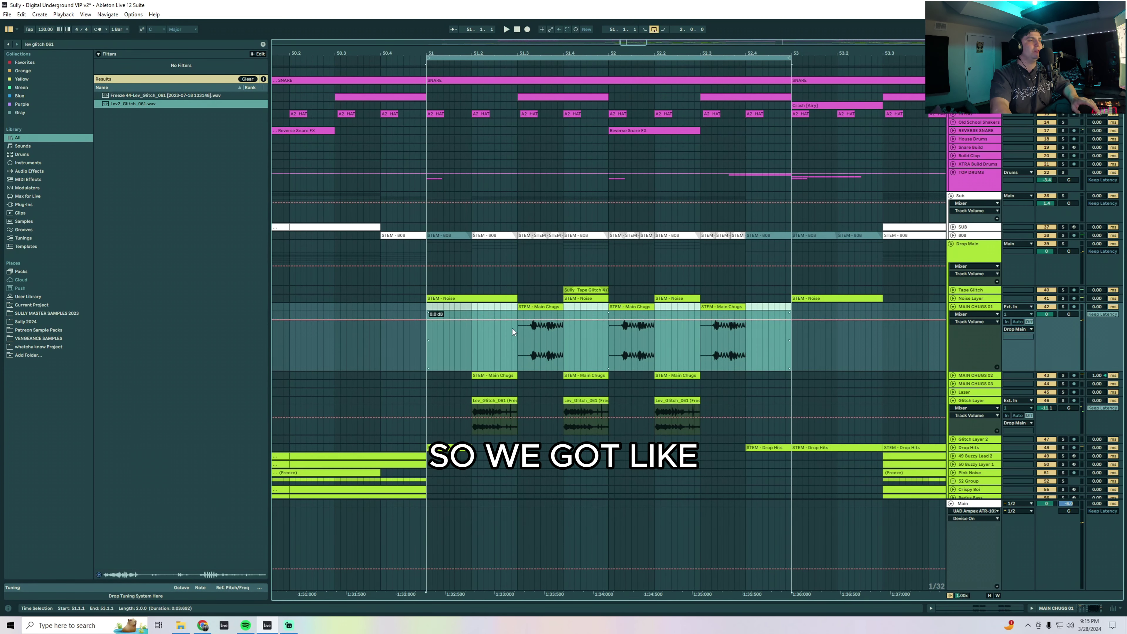
{"action": "key", "text": "space"}
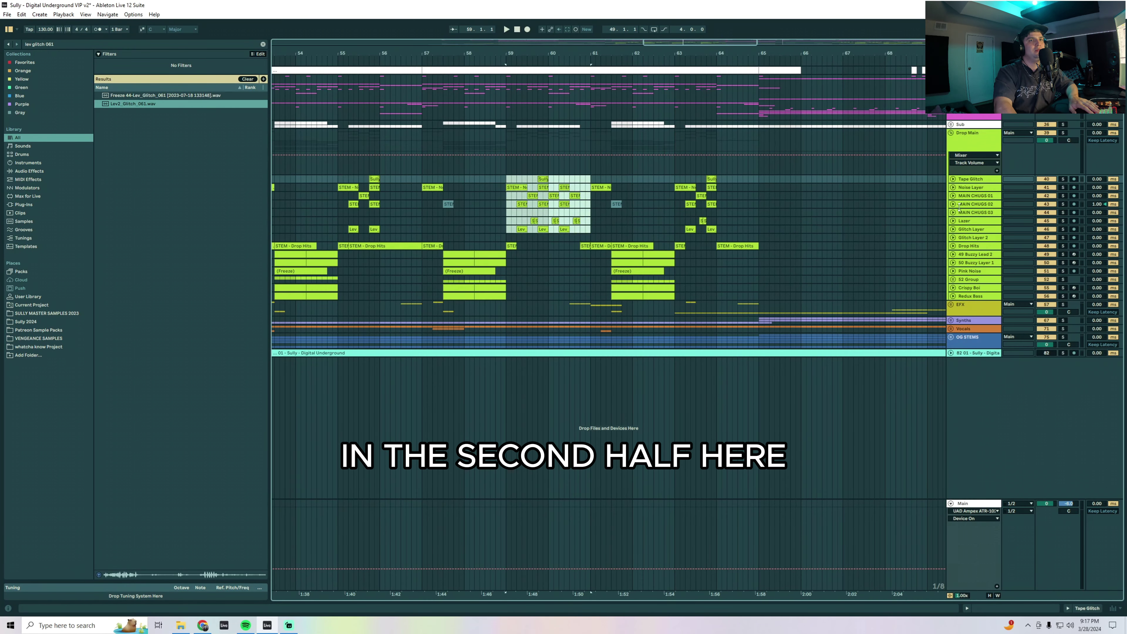
Unfold Glitch Layer in the drop's second half and open its Lev_Glitch_061 clip at 59.2
{"action": "key", "text": "h"}
{"action": "left_click", "coordinate": [952, 204]}
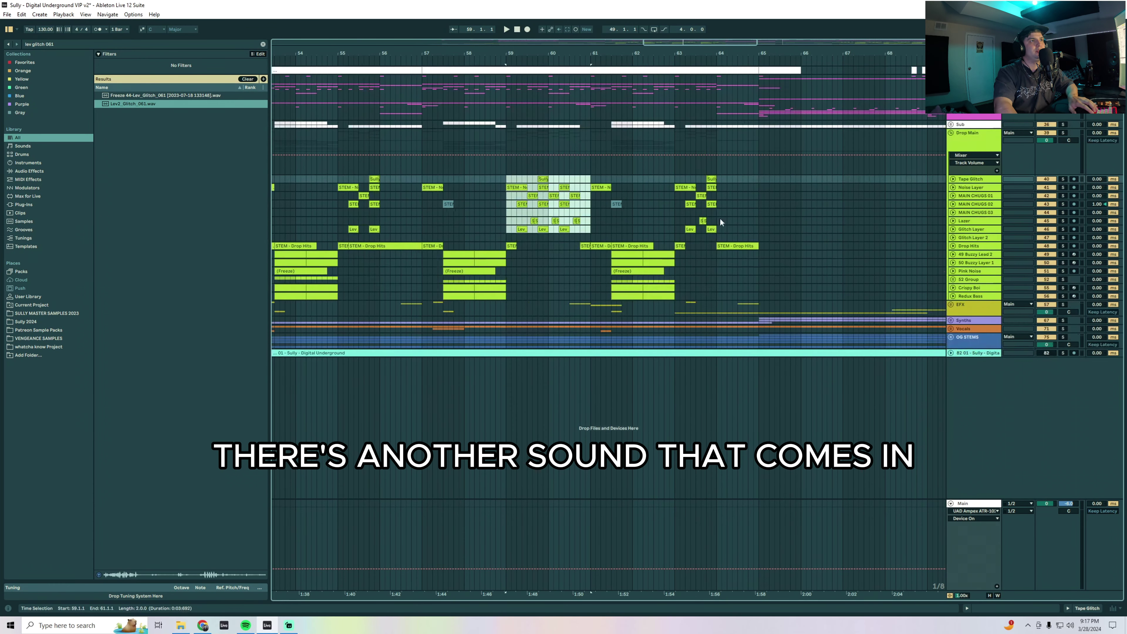
{"action": "left_click", "coordinate": [518, 228]}
{"action": "left_click", "coordinate": [952, 229]}
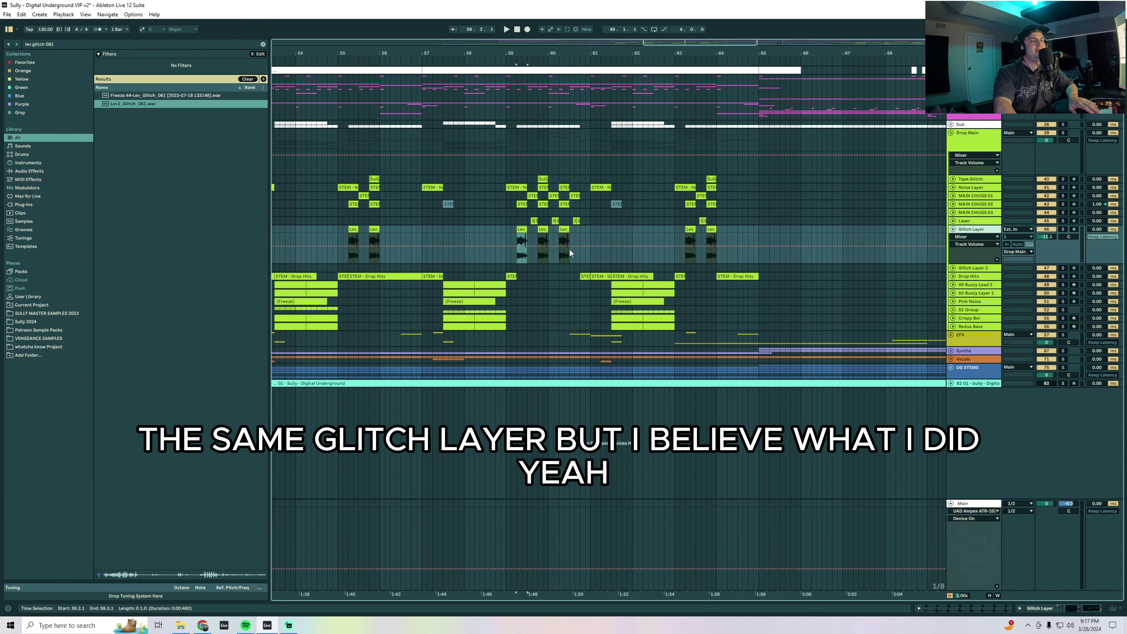
{"action": "left_click", "coordinate": [521, 229]}
{"action": "double_click", "coordinate": [521, 230]}
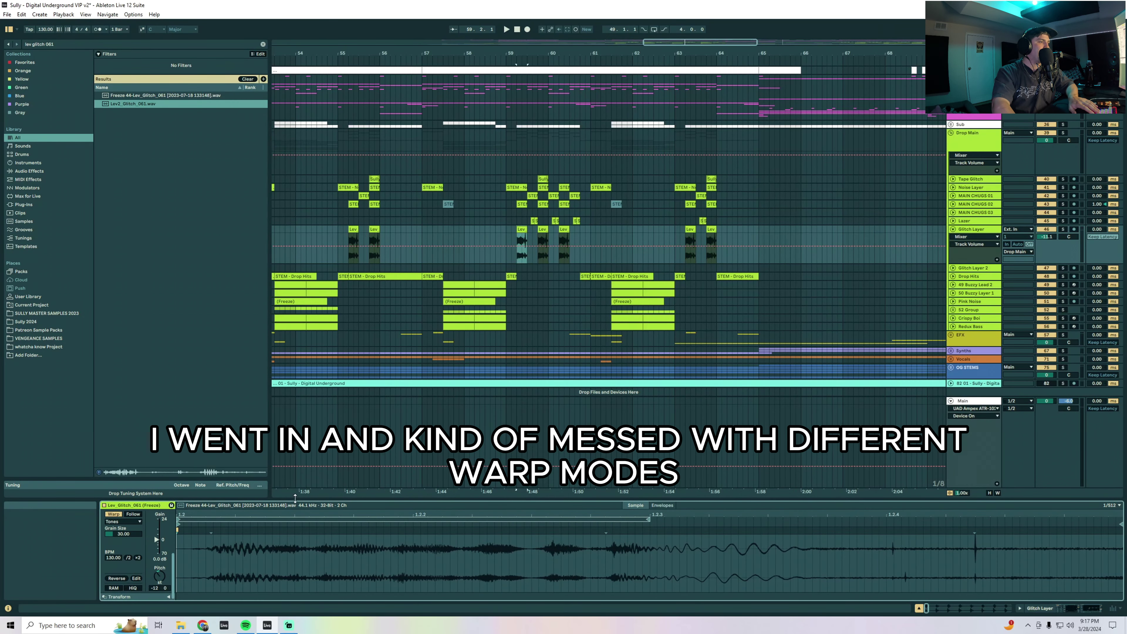
Enlarge the clip view to check the bar 59 glitch clip's warp mode and pitch, and partly restore the arrangement view
{"action": "left_click_drag", "start_coordinate": [317, 498], "coordinate": [317, 179]}
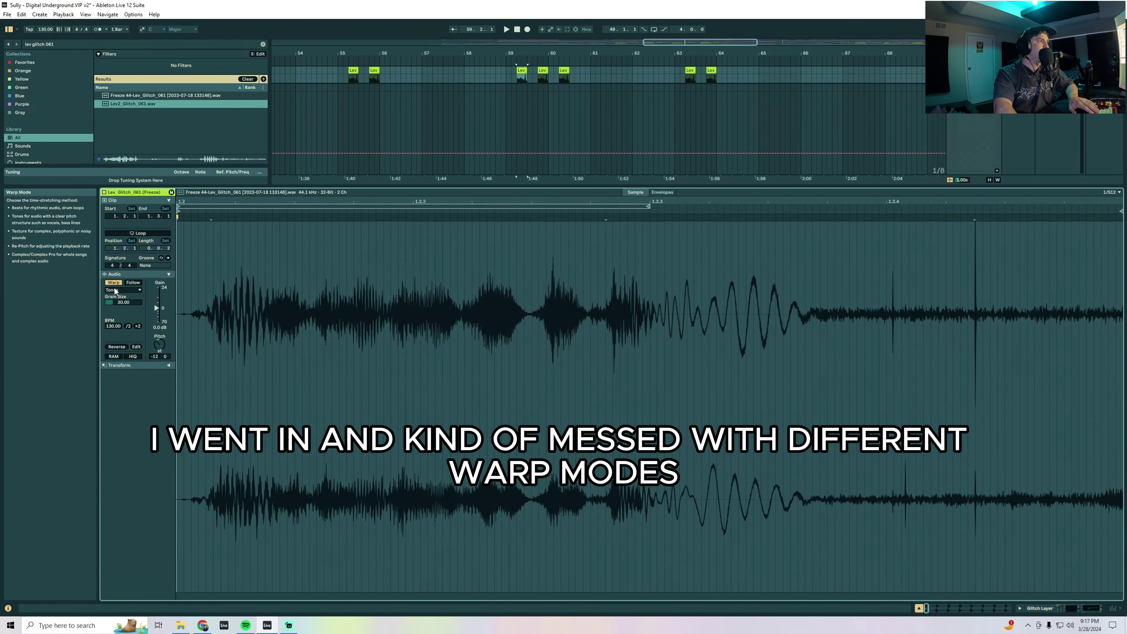
{"action": "left_click_drag", "start_coordinate": [481, 185], "coordinate": [488, 207]}
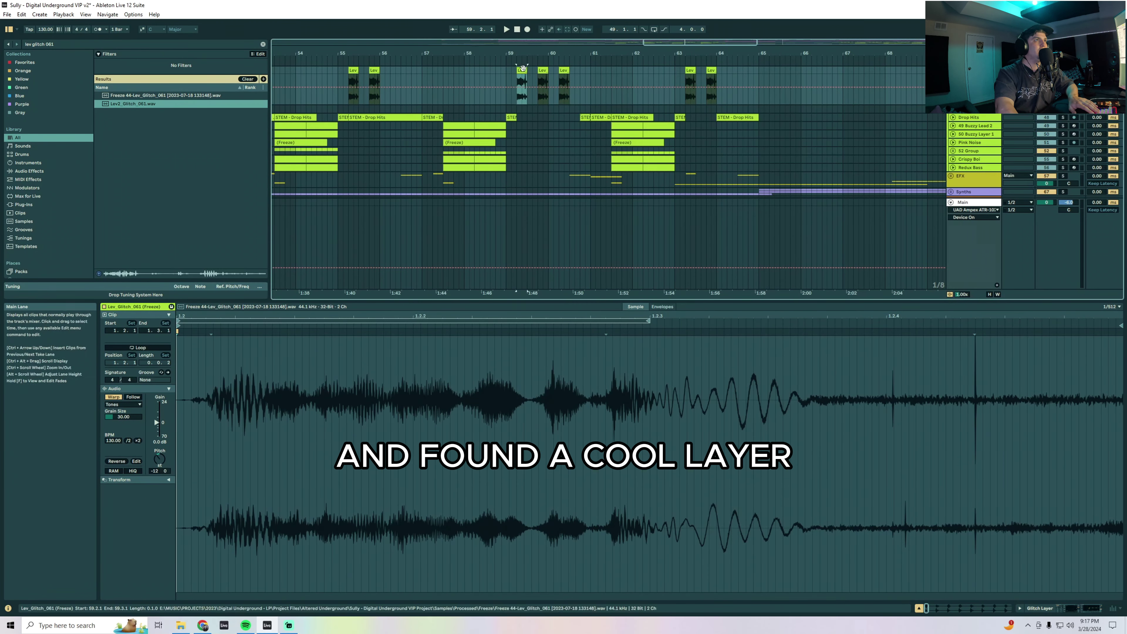
{"action": "left_click_drag", "start_coordinate": [597, 279], "coordinate": [596, 291]}
Audition an earlier Glitch Layer clip against the one at bar 59
{"action": "left_click_drag", "start_coordinate": [611, 53], "coordinate": [621, 31]}
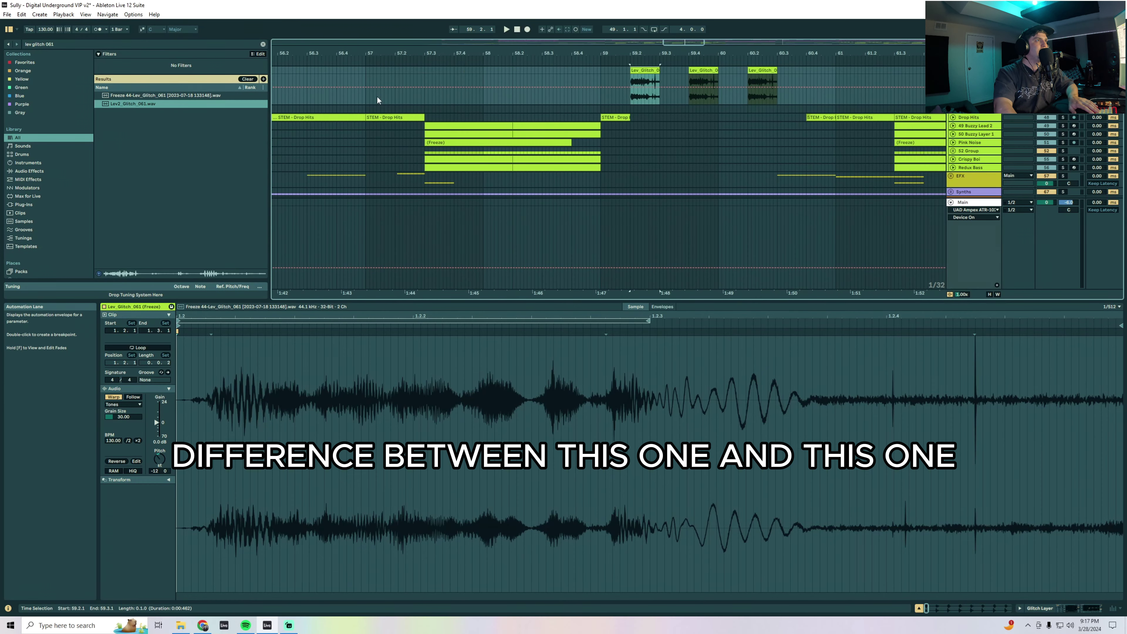
{"action": "left_click_drag", "start_coordinate": [399, 53], "coordinate": [448, 33]}
{"action": "left_click", "coordinate": [447, 70]}
{"action": "key", "text": "space"}
{"action": "key", "text": "space"}
{"action": "left_click", "coordinate": [644, 71]}
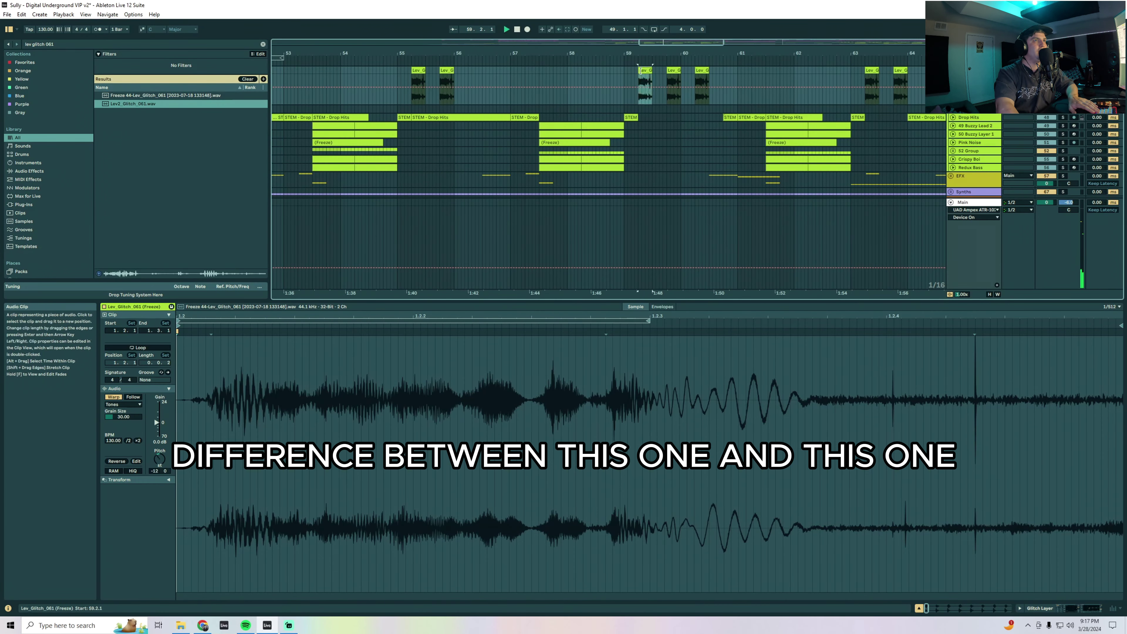
Check the bar 59 glitch clip's warp mode, try its pitch at the default, and undo the reset
{"action": "left_click", "coordinate": [123, 404]}
{"action": "double_click", "coordinate": [159, 461]}
{"action": "key", "text": "ctrl+z"}
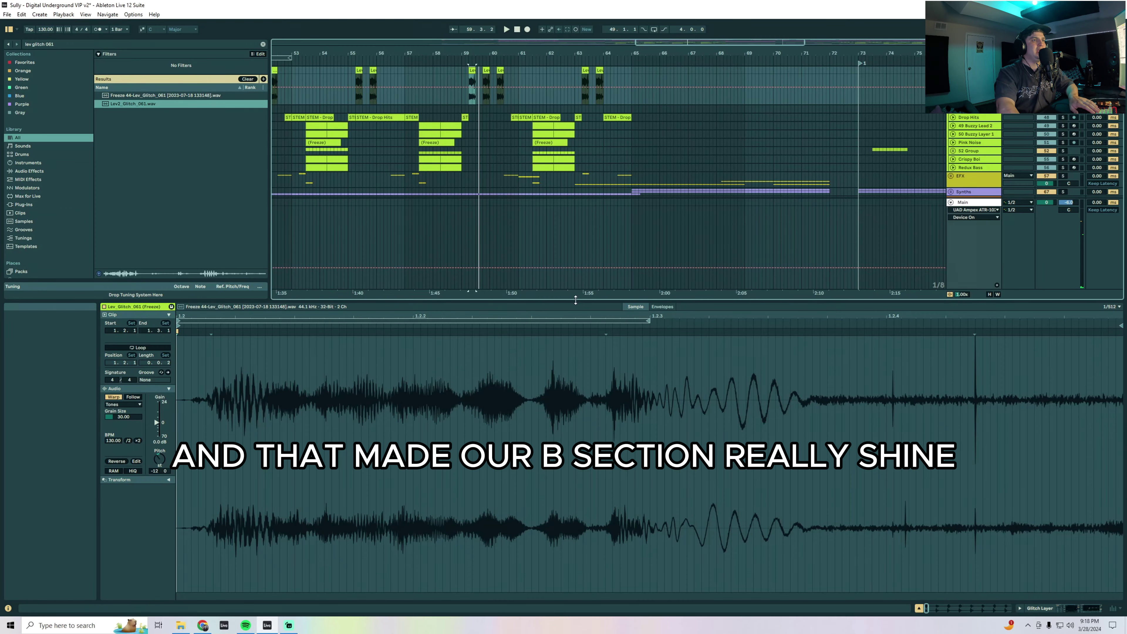
Shrink the clip view and highlight the drum section between the two drops, from bar 65 to 81
{"action": "left_click_drag", "start_coordinate": [575, 300], "coordinate": [575, 595]}
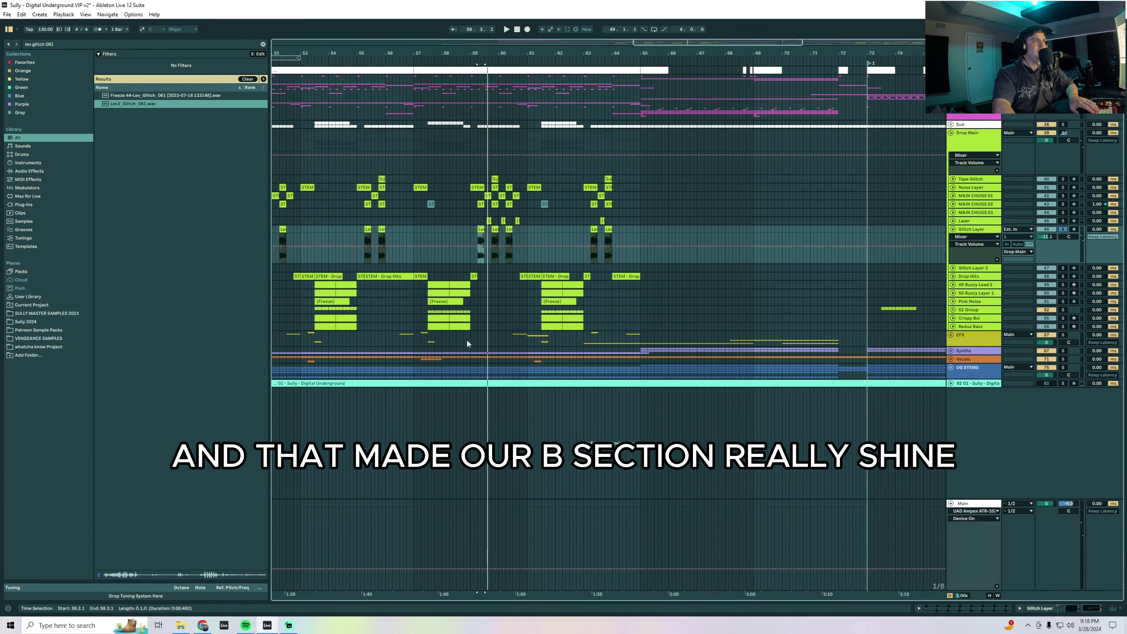
{"action": "left_click", "coordinate": [366, 229]}
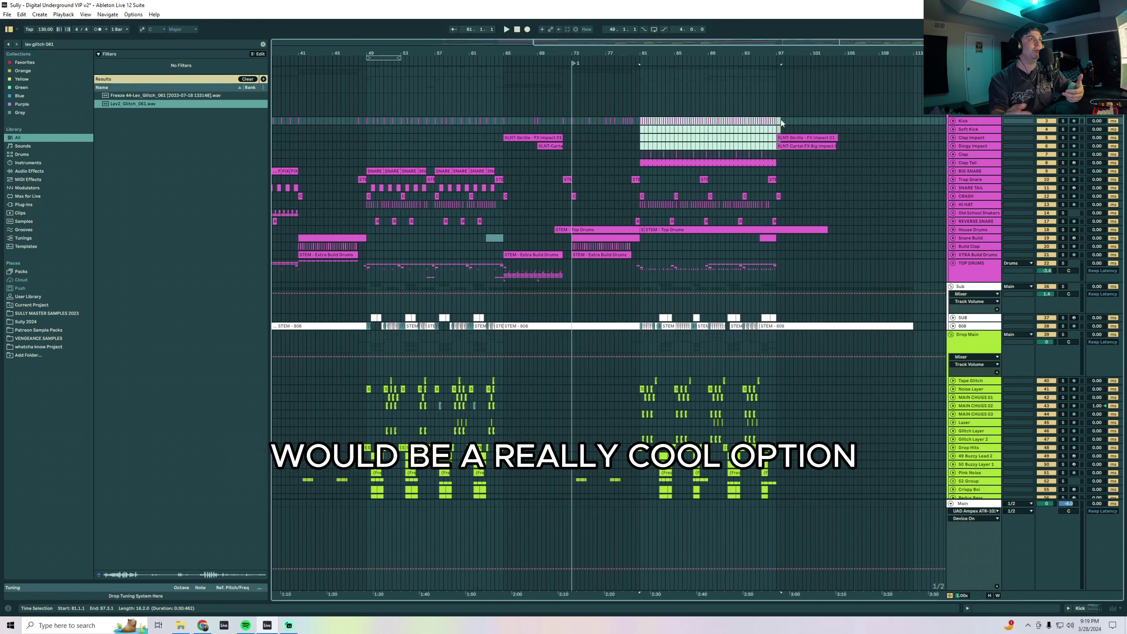
{"action": "left_click_drag", "start_coordinate": [504, 147], "coordinate": [642, 278]}
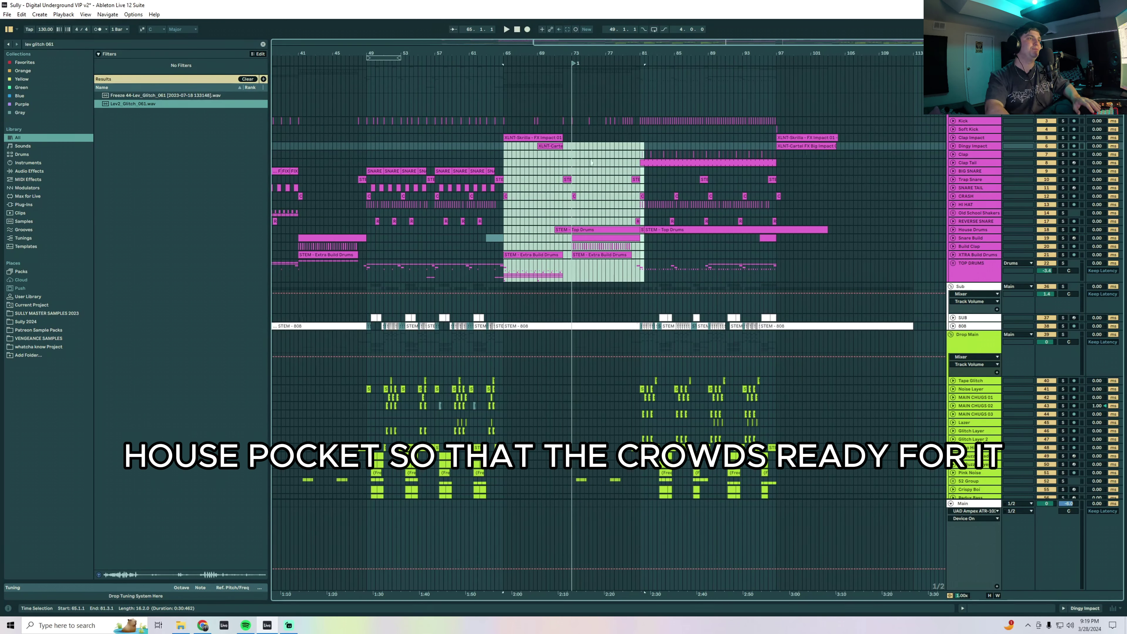
Play the arrangement from bar 65 and unfold the TOP DRUMS group
{"action": "left_click", "coordinate": [502, 158]}
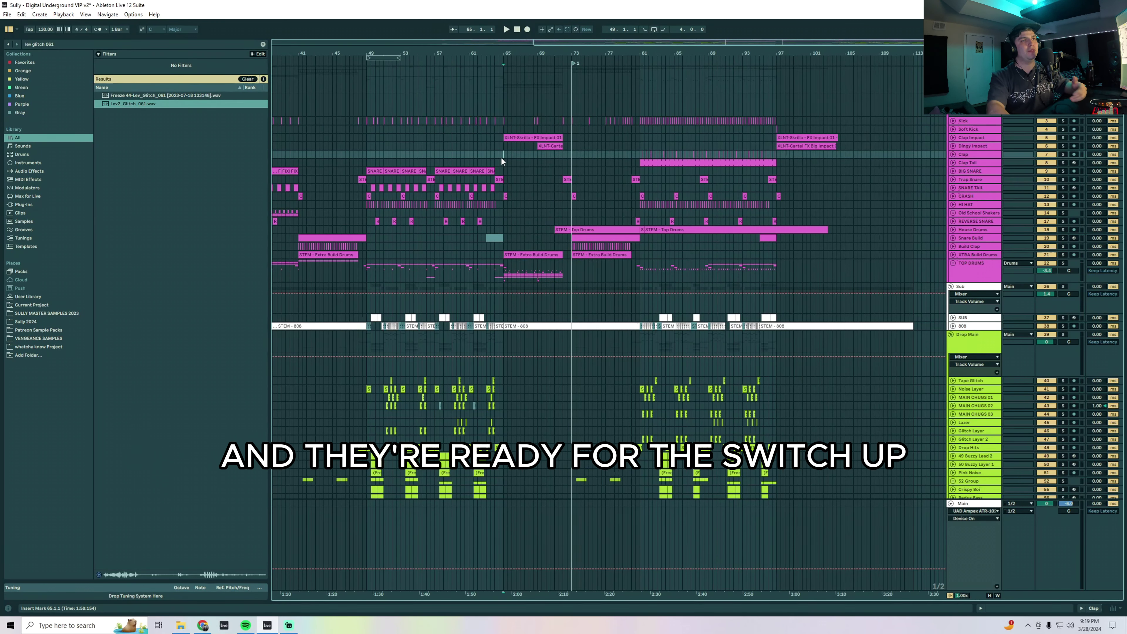
{"action": "key", "text": "space"}
{"action": "left_click_drag", "start_coordinate": [549, 53], "coordinate": [549, 80]}
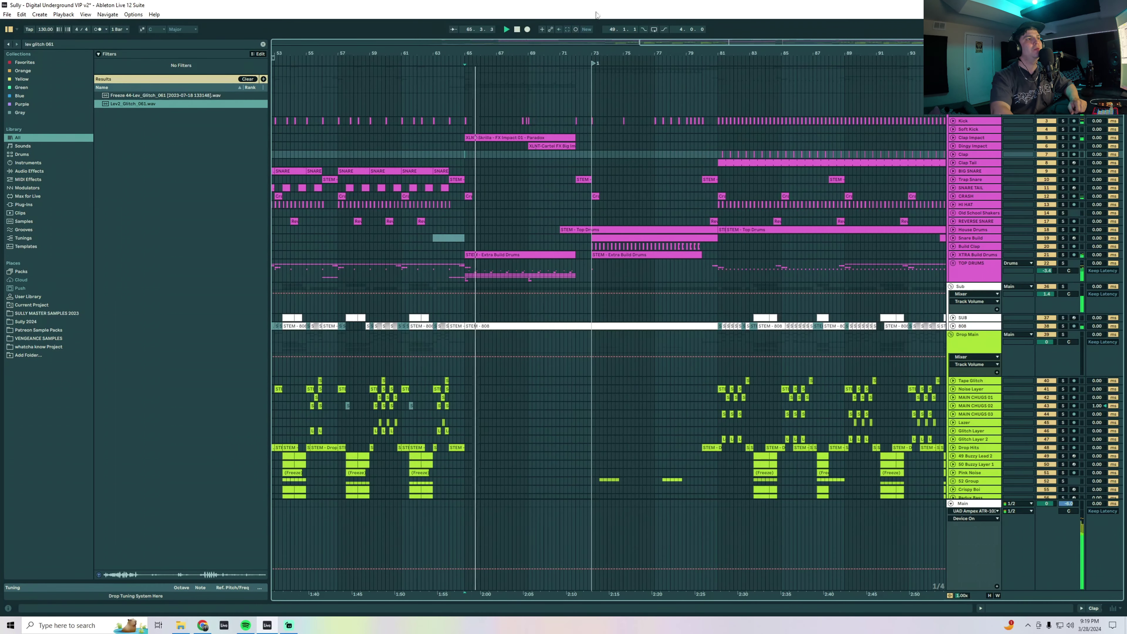
{"action": "left_click", "coordinate": [953, 262], "text": "alt"}
{"action": "scroll", "coordinate": [829, 264], "scroll_direction": "down", "scroll_amount": 4}
{"action": "scroll", "coordinate": [842, 254], "scroll_direction": "up", "scroll_amount": 5}
{"action": "scroll", "coordinate": [844, 253], "scroll_direction": "down", "scroll_amount": 2}
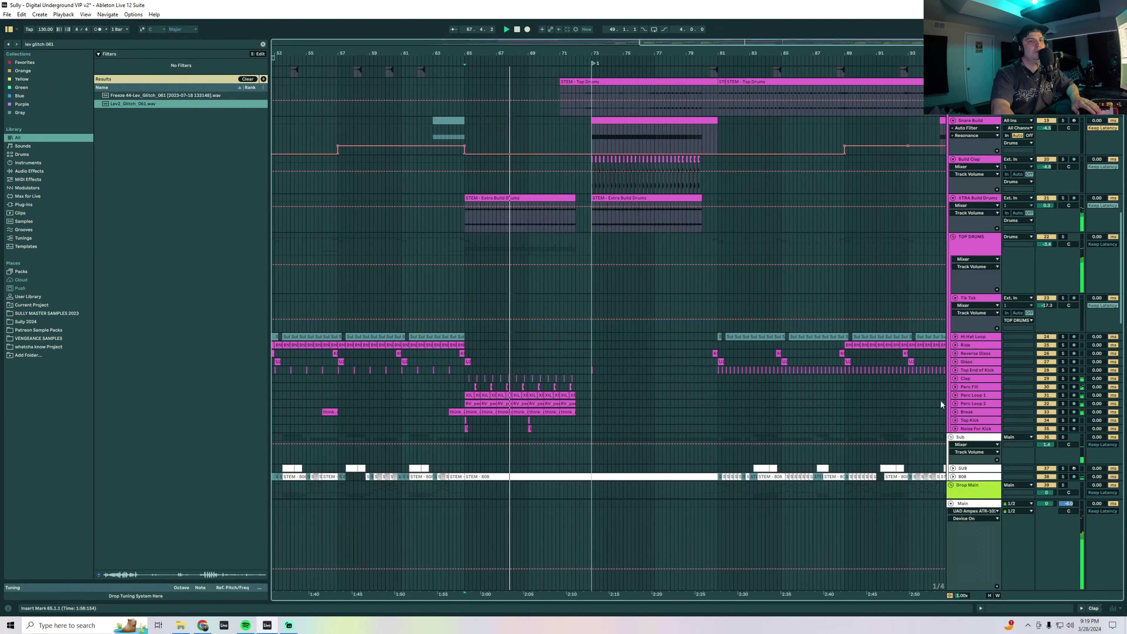
Solo the TOP DRUMS group and audition its added percussion from bar 65
{"action": "left_click", "coordinate": [988, 298]}
{"action": "left_click", "coordinate": [981, 250]}
{"action": "key", "text": "space"}
{"action": "left_click", "coordinate": [1063, 236]}
{"action": "left_click", "coordinate": [490, 358]}
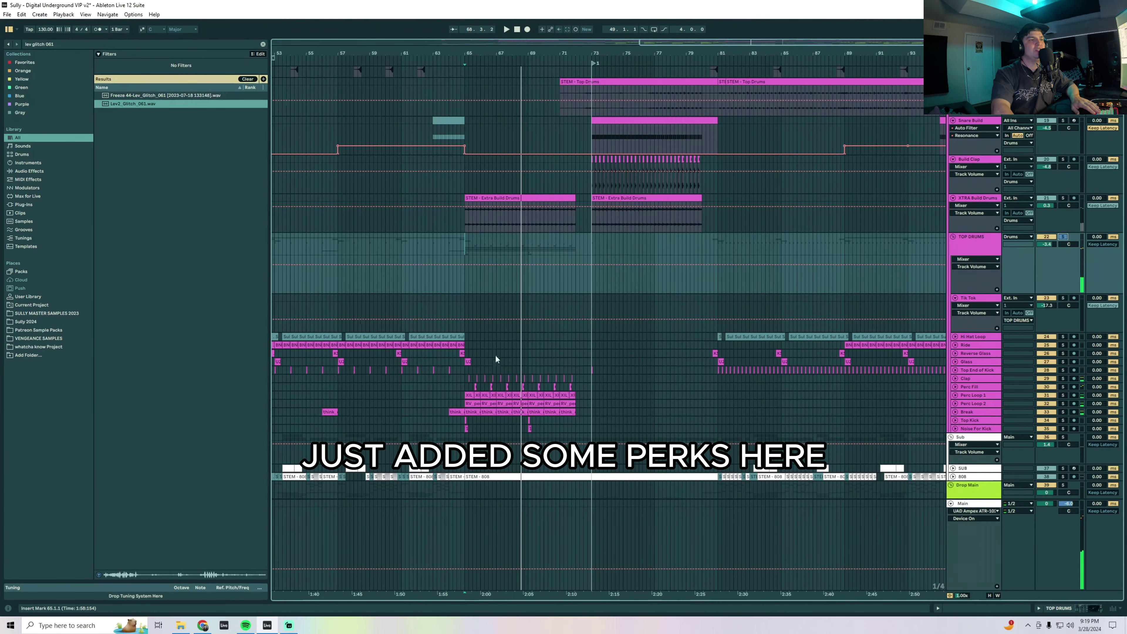
{"action": "left_click", "coordinate": [467, 352]}
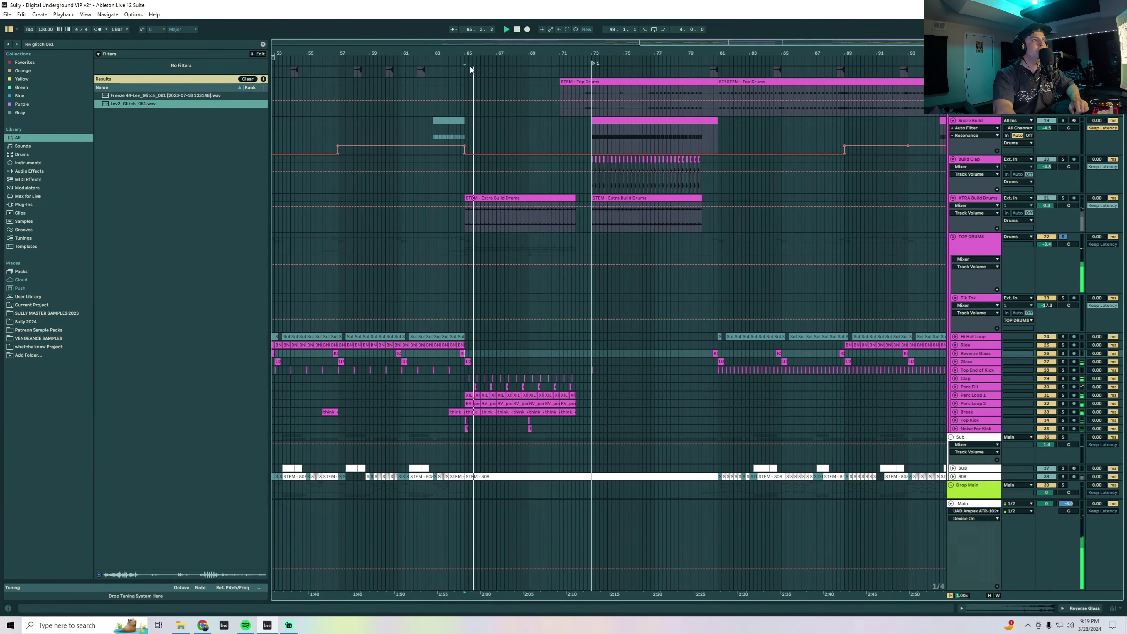
Unfold the Break track in TOP DRUMS and solo it
{"action": "left_click_drag", "start_coordinate": [469, 54], "coordinate": [452, 120]}
{"action": "scroll", "coordinate": [511, 263], "scroll_direction": "down", "scroll_amount": 2}
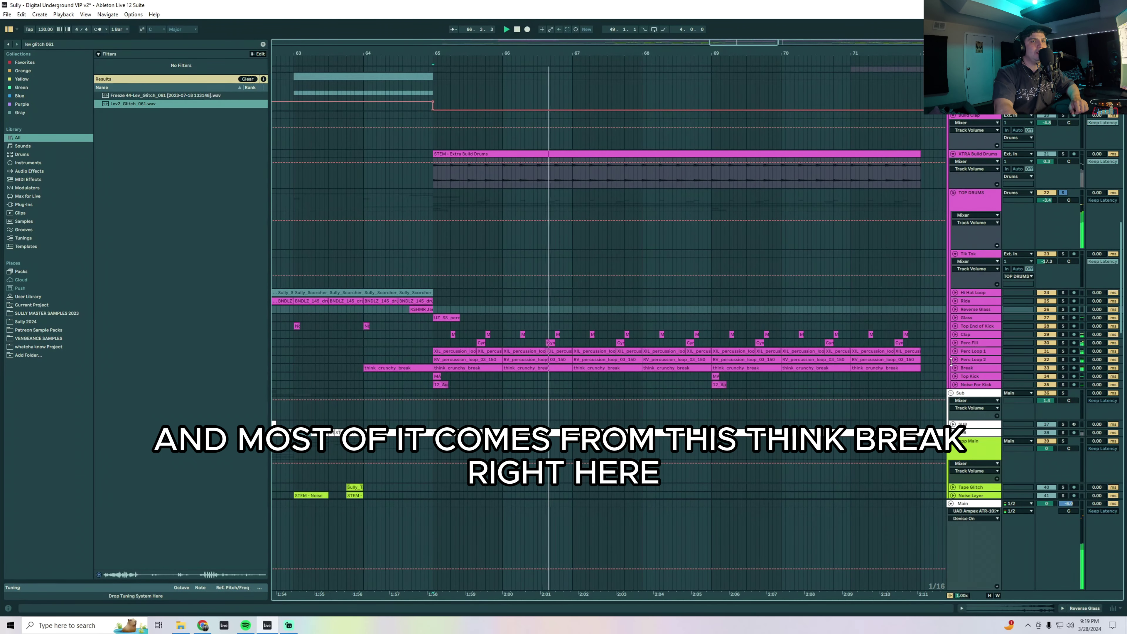
{"action": "left_click", "coordinate": [976, 368]}
{"action": "left_click", "coordinate": [956, 368]}
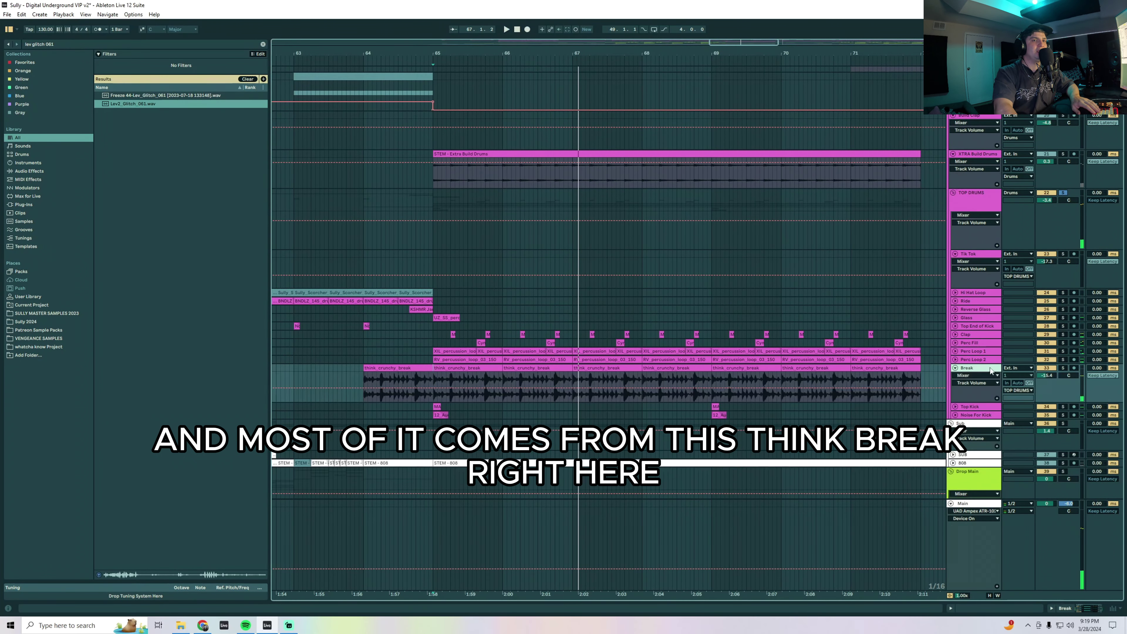
{"action": "left_click", "coordinate": [1062, 368]}
Select the think_crunchy_break clips on the Break track from bar 65 to 72
{"action": "left_click", "coordinate": [478, 368]}
{"action": "scroll", "coordinate": [505, 376], "scroll_direction": "right", "scroll_amount": 2}
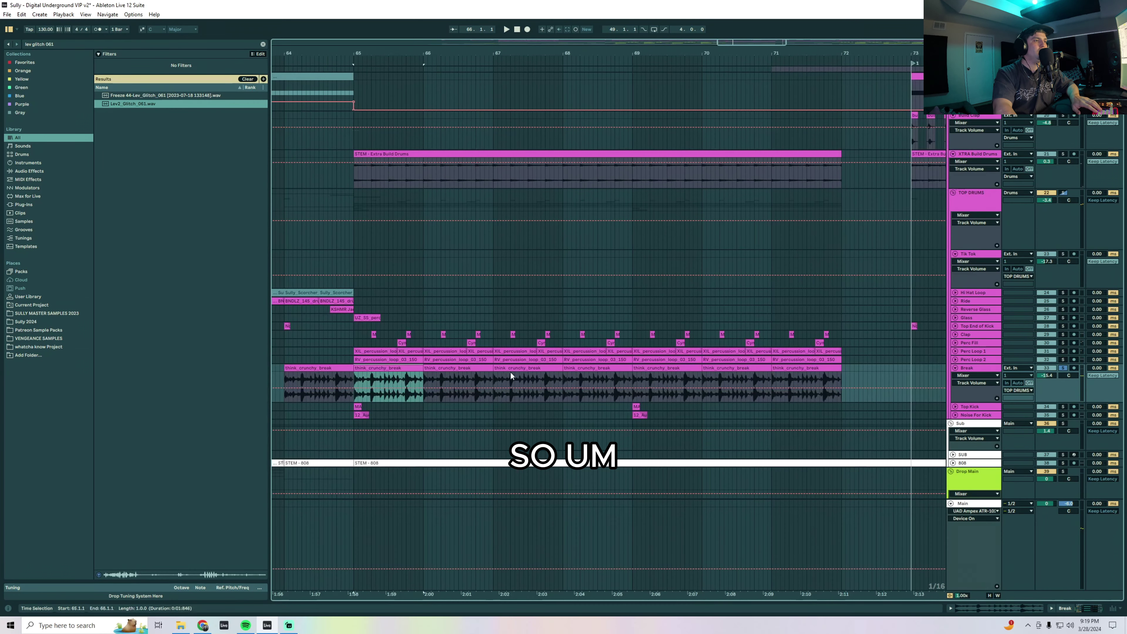
{"action": "left_click", "coordinate": [806, 370], "text": "shift"}
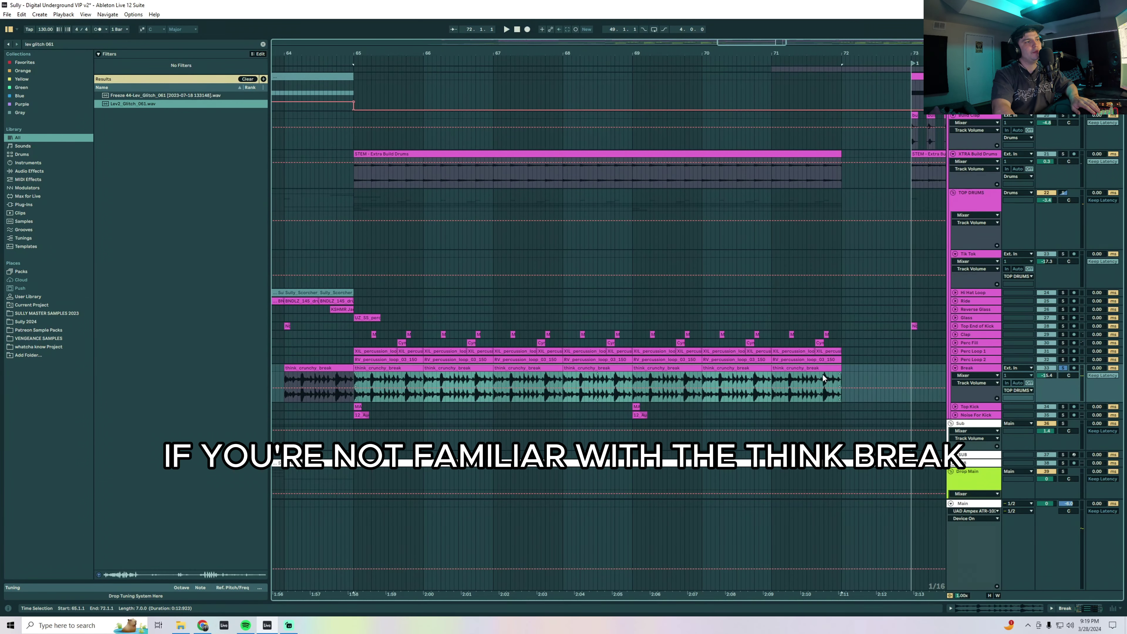
Search the browser for "think" and preview the think sample and SHADOW_UK1_Vocal_ThinkVerb_140.wav
{"action": "key", "text": "ctrl+f"}
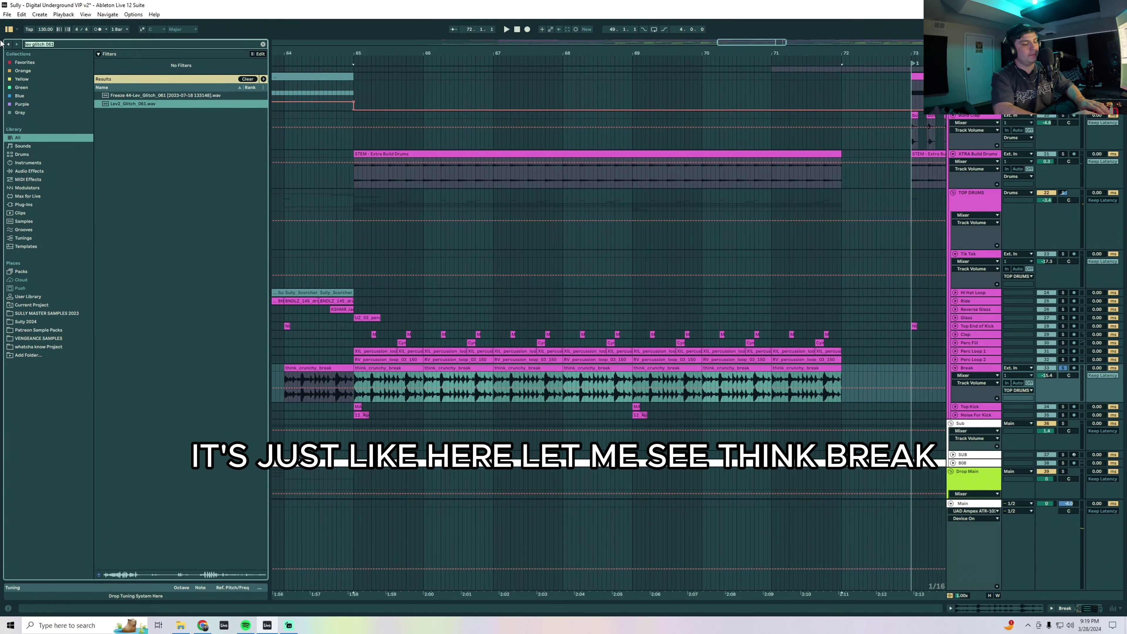
{"action": "type", "text": "think"}
{"action": "left_click", "coordinate": [134, 238]}
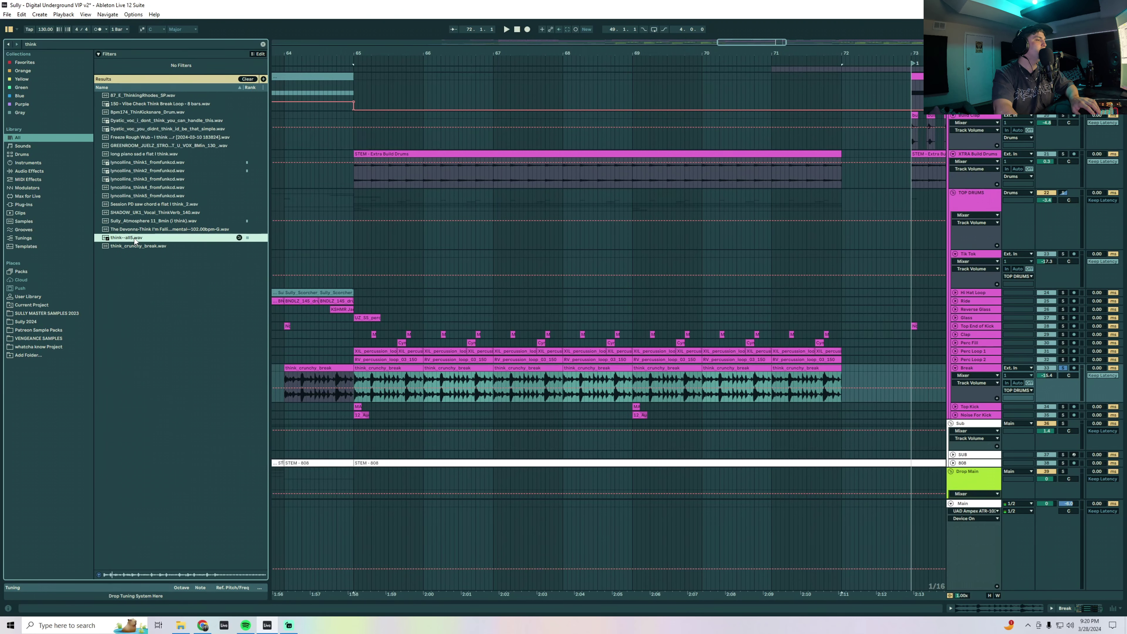
{"action": "left_click", "coordinate": [139, 213]}
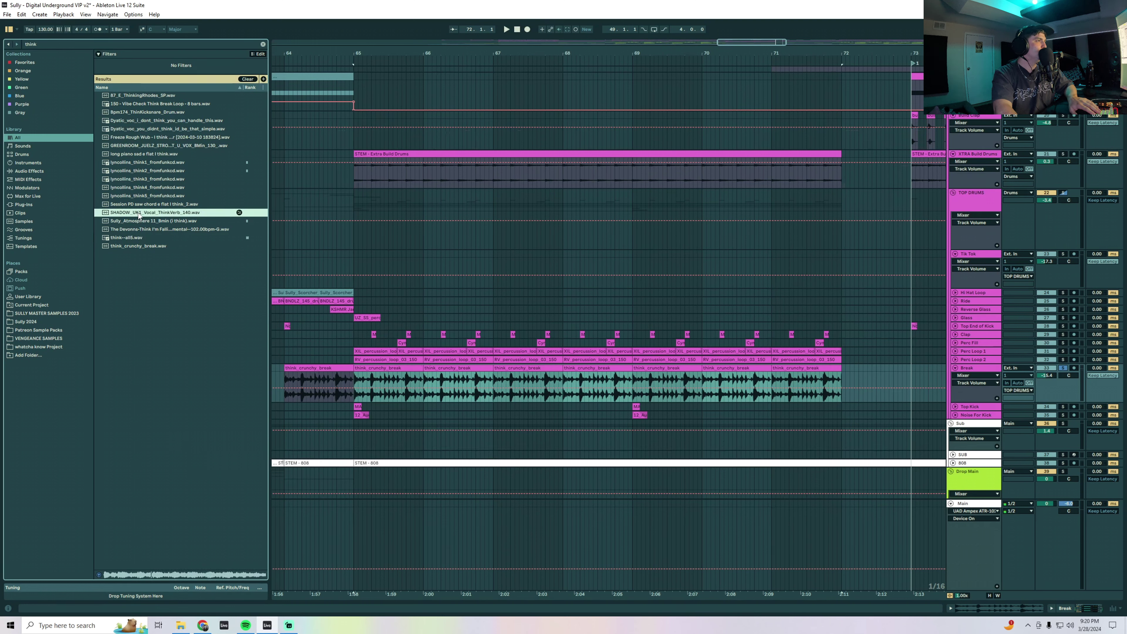
Select the think_crunchy_break clips from bar 65 to 72, unsolo the Break track and fold it
{"action": "left_click", "coordinate": [399, 368]}
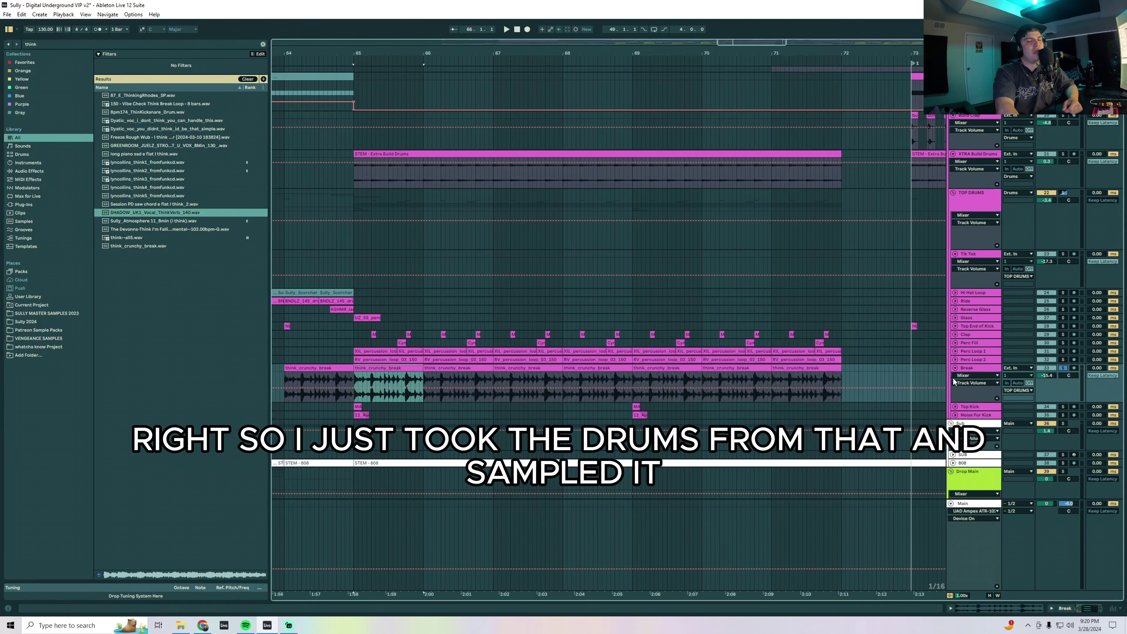
{"action": "left_click", "coordinate": [827, 368], "text": "shift"}
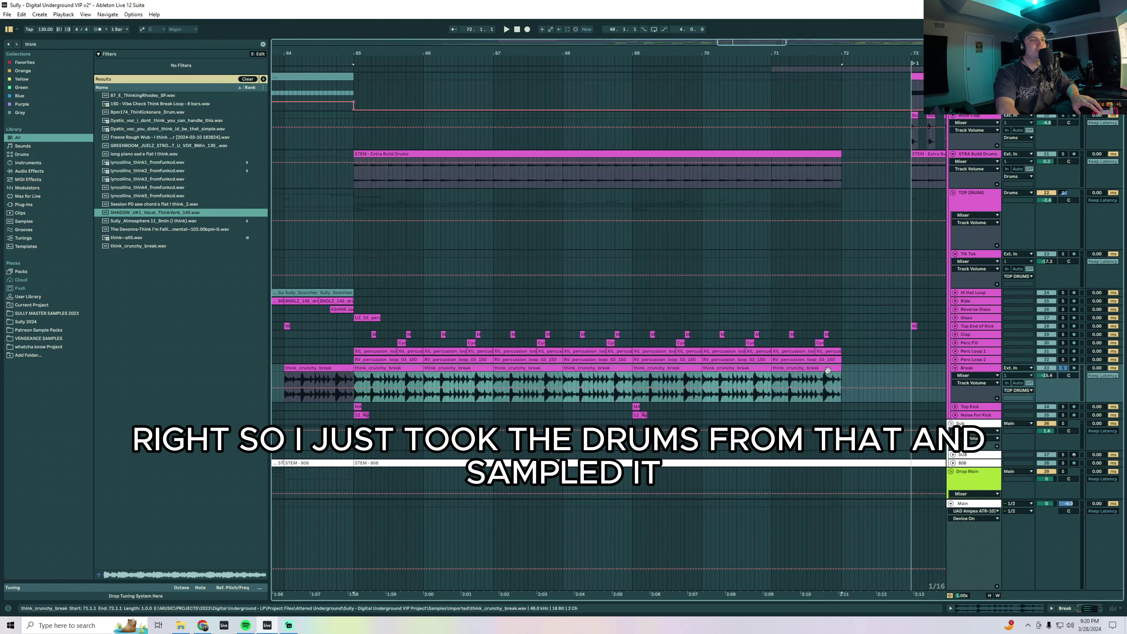
{"action": "left_click", "coordinate": [1063, 367]}
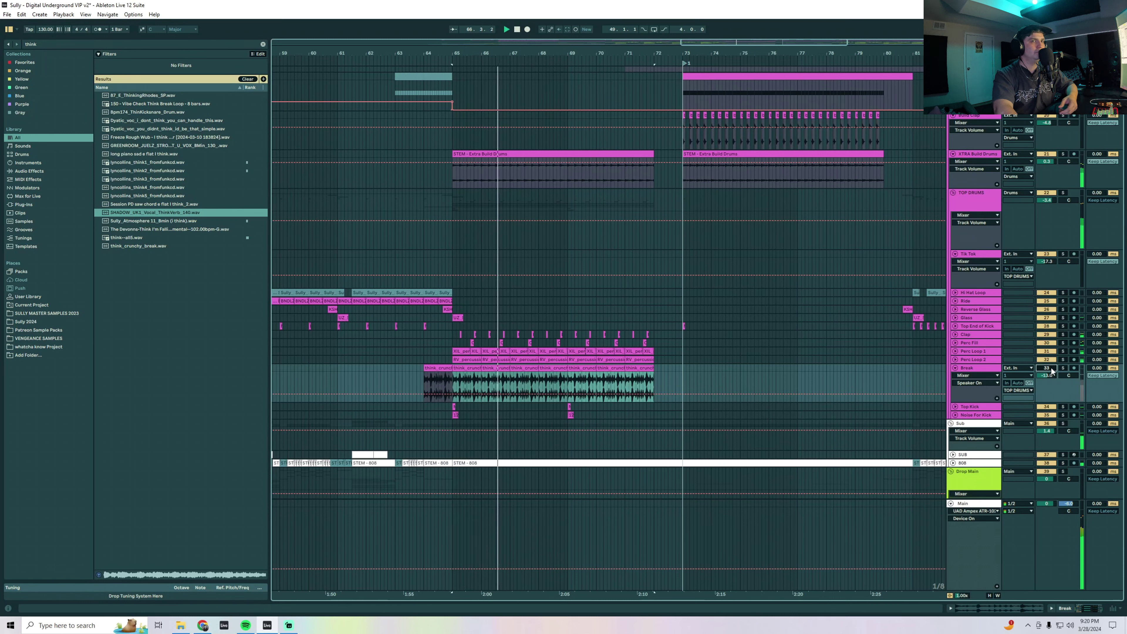
{"action": "left_click", "coordinate": [1051, 368]}
{"action": "left_click", "coordinate": [955, 370]}
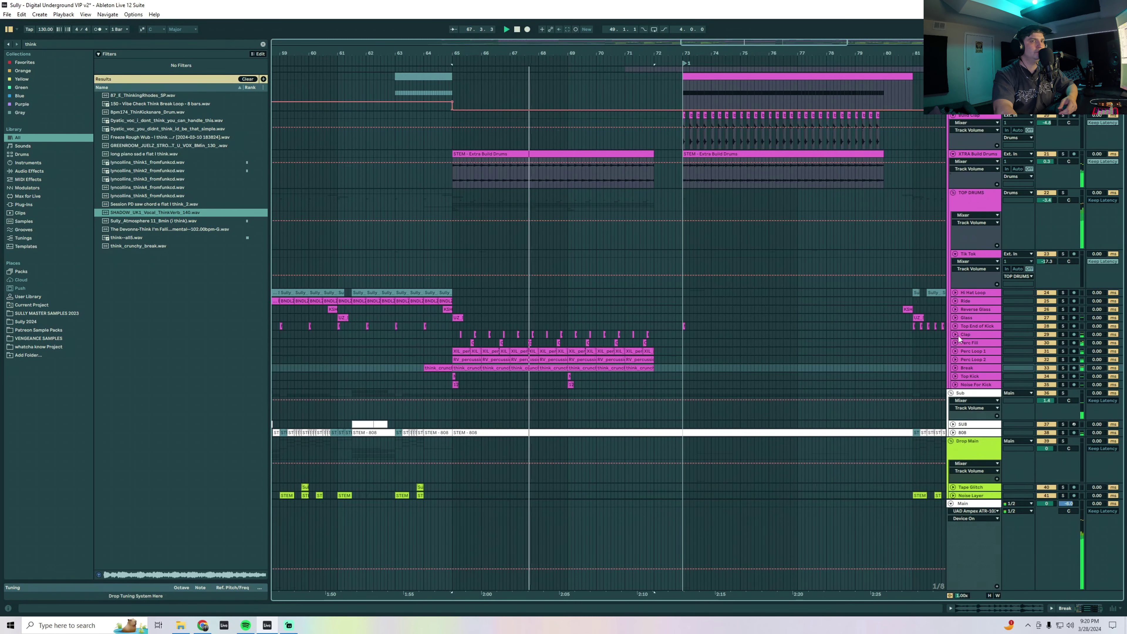
Unfold the Clap track and toggle its solo on and off during playback
{"action": "left_click", "coordinate": [955, 334]}
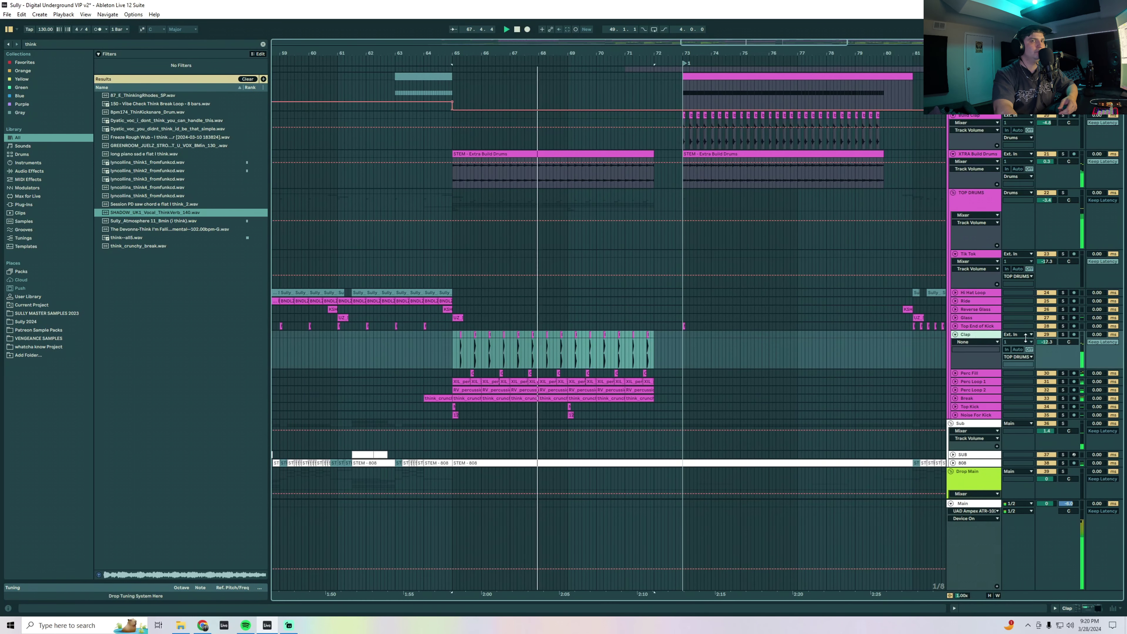
{"action": "left_click", "coordinate": [1063, 335]}
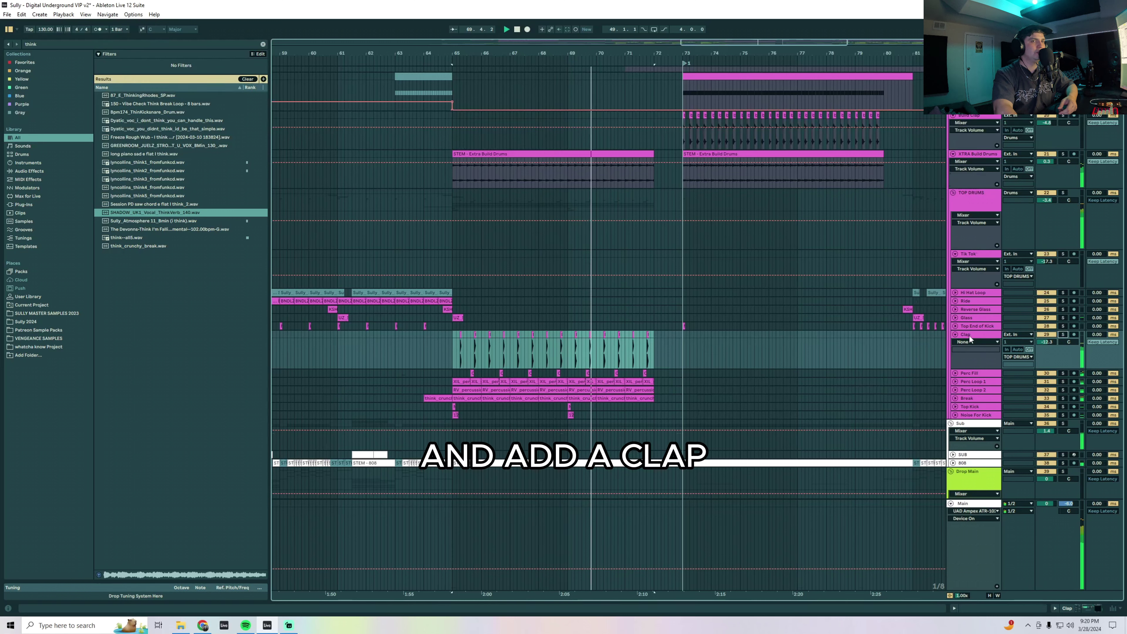
{"action": "left_click", "coordinate": [1063, 335]}
Unfold Perc Loop 1 and Perc Loop 2, solo both tracks, and audition them from bar 65
{"action": "left_click", "coordinate": [954, 381]}
{"action": "left_click", "coordinate": [955, 381]}
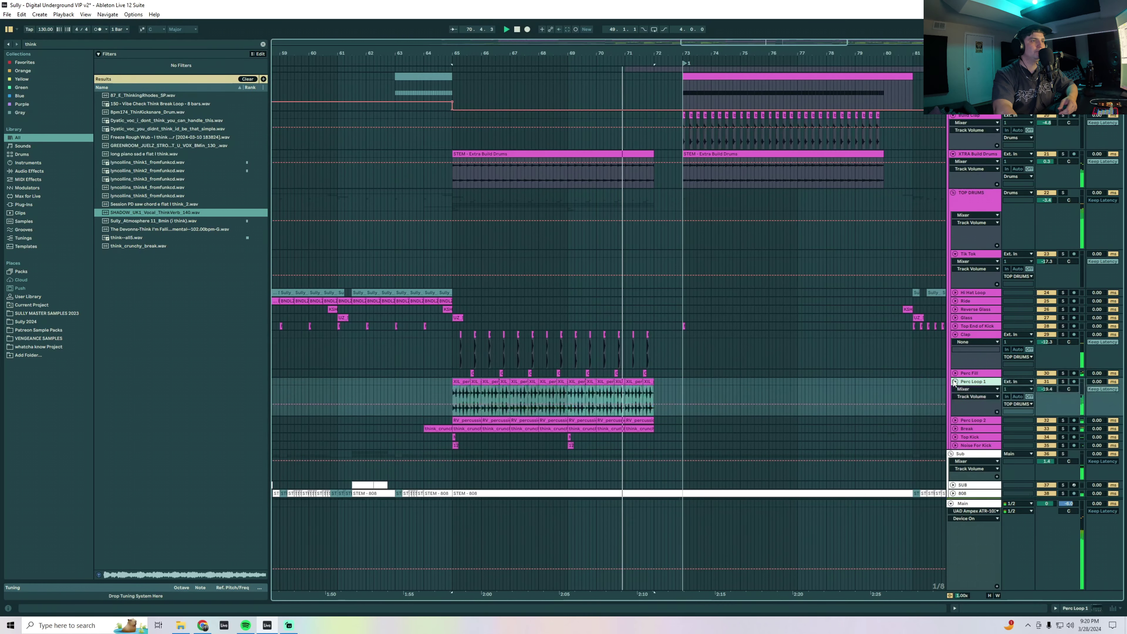
{"action": "left_click", "coordinate": [954, 420]}
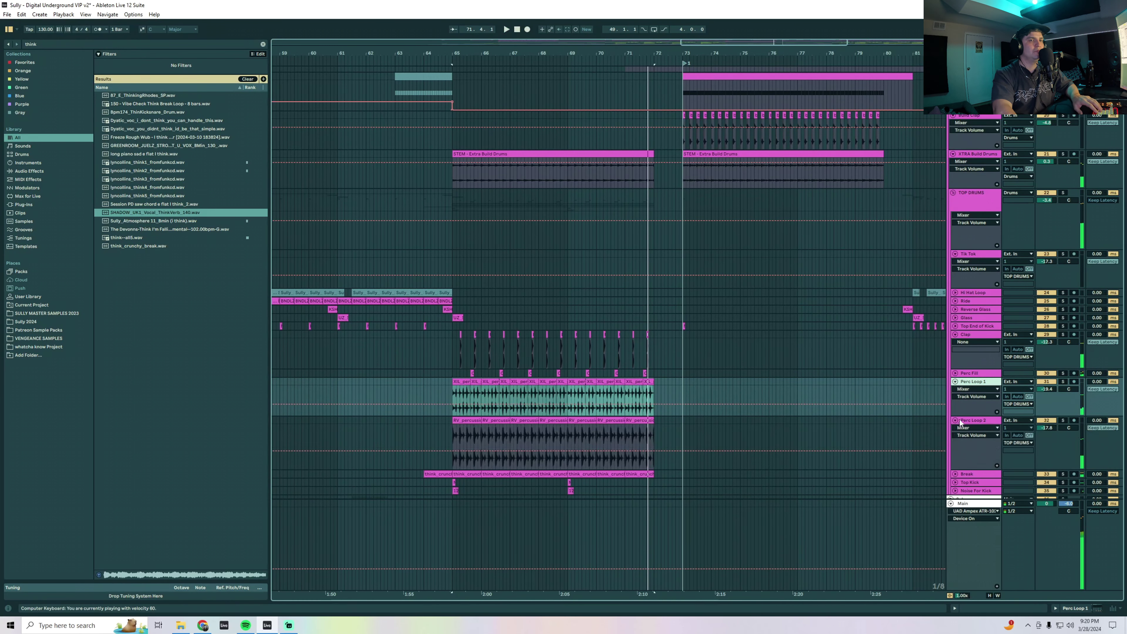
{"action": "left_click", "coordinate": [964, 421]}
{"action": "left_click", "coordinate": [985, 382], "text": "shift"}
{"action": "left_click", "coordinate": [1062, 382]}
{"action": "key", "text": "space"}
{"action": "key", "text": "space"}
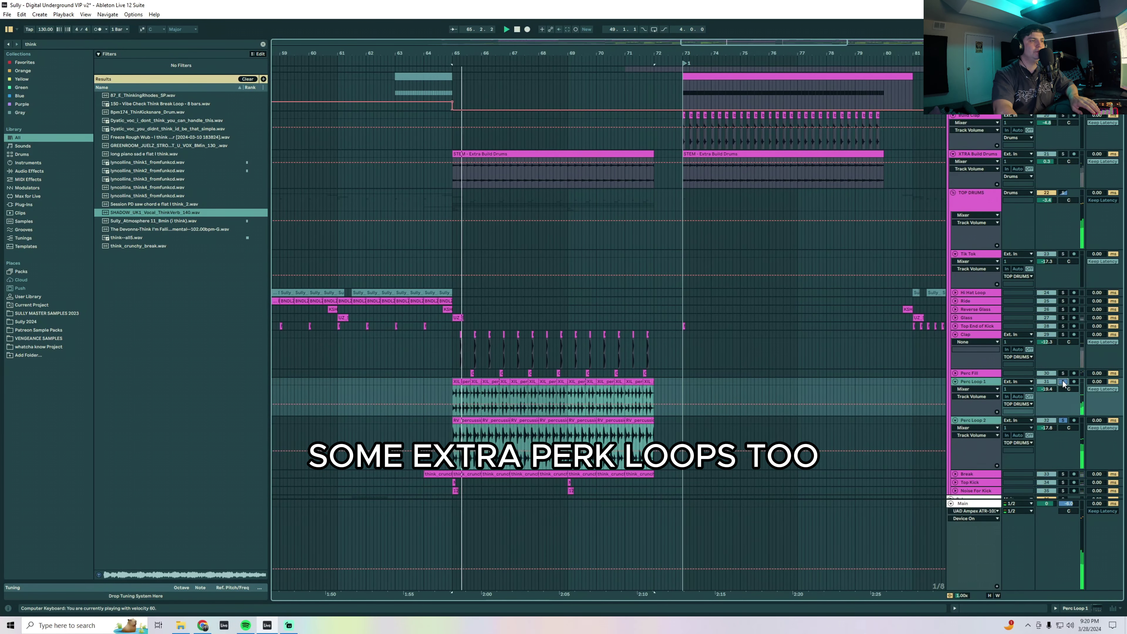
Fold both Perc Loop tracks and select bar 66 on the Clap track
{"action": "left_click", "coordinate": [955, 381]}
{"action": "left_click", "coordinate": [955, 420]}
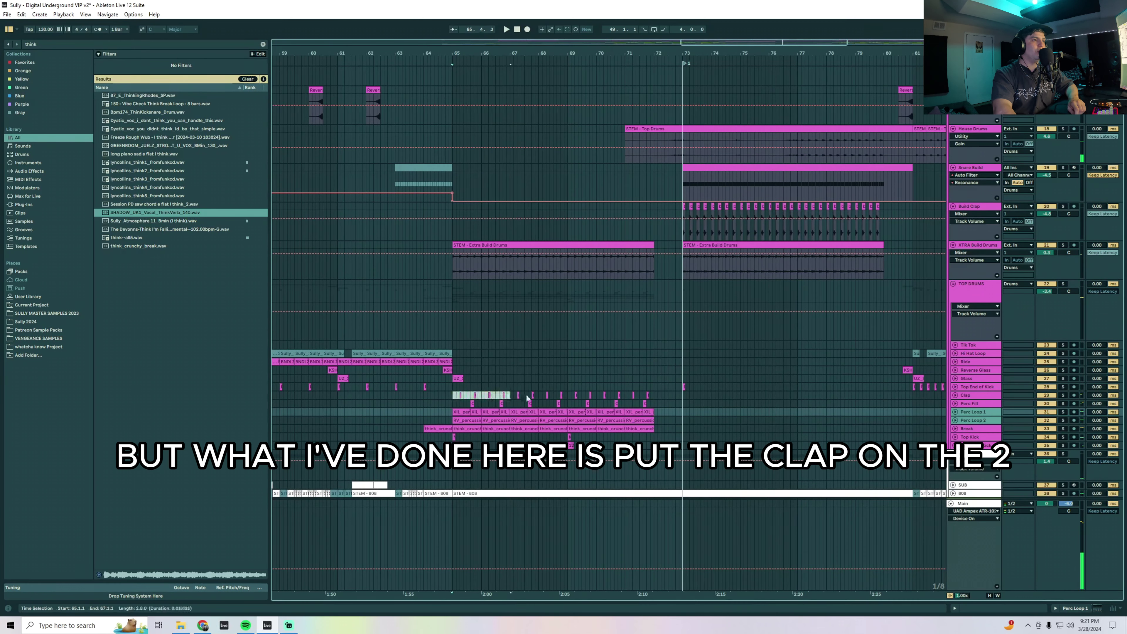
{"action": "left_click_drag", "start_coordinate": [527, 398], "coordinate": [485, 399]}
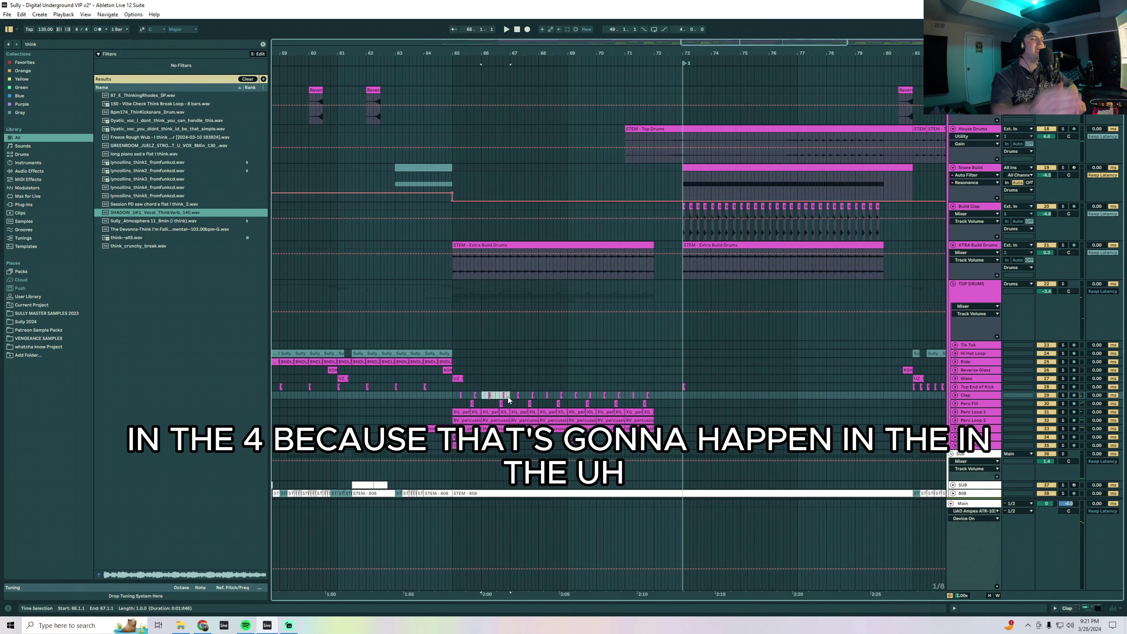
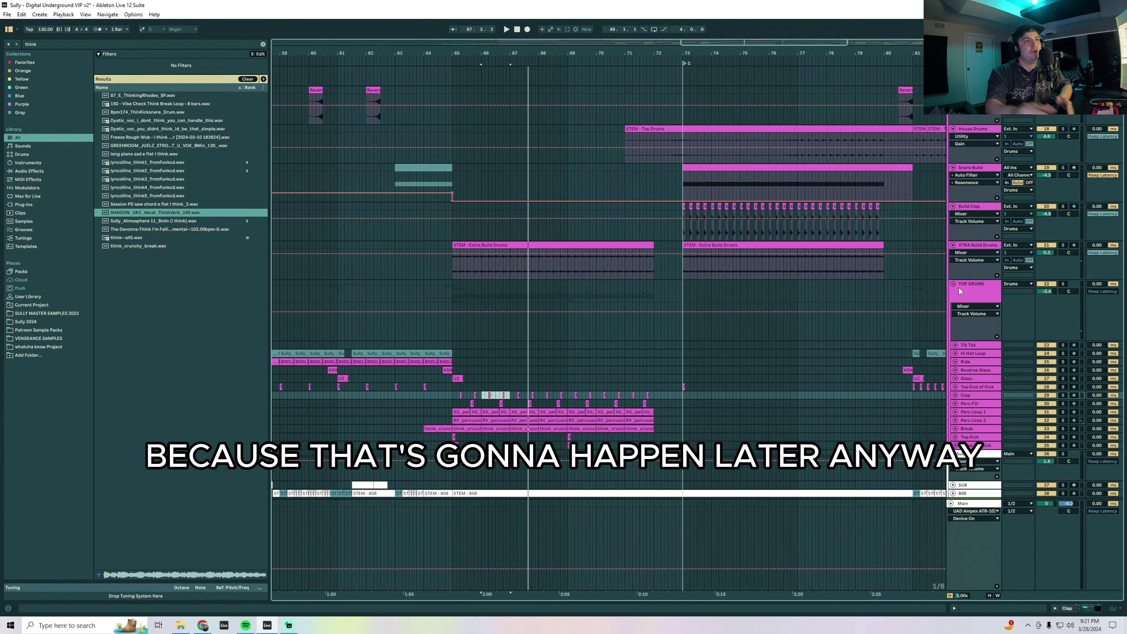
Play the arrangement from bar 71 into the second build and fold all the drum tracks
{"action": "key", "text": "space"}
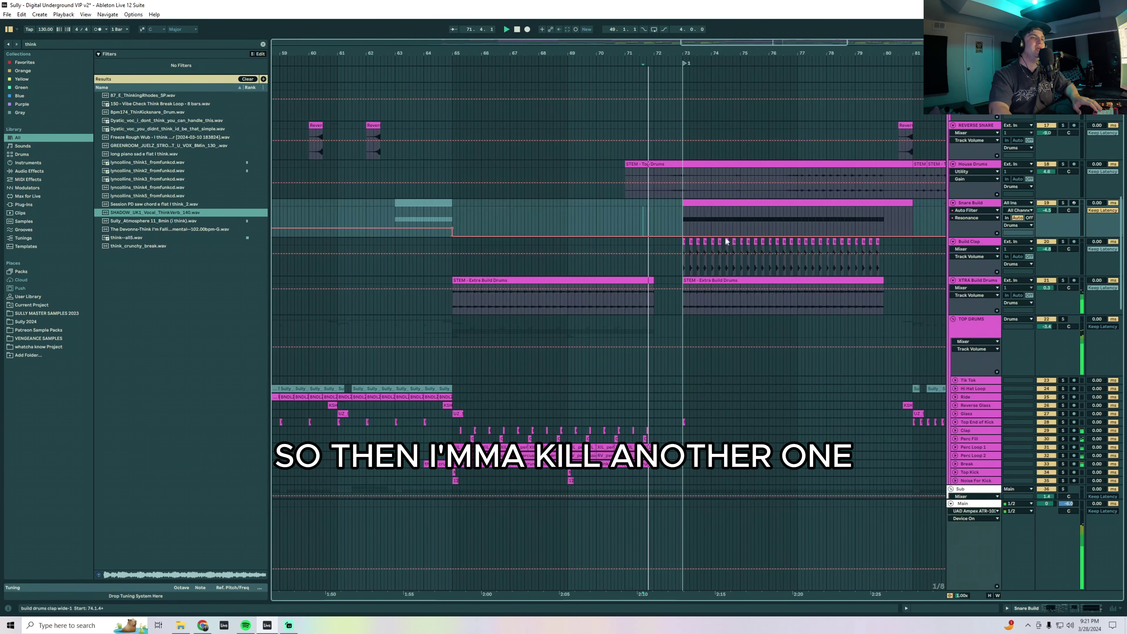
{"action": "scroll", "coordinate": [816, 233], "scroll_direction": "right", "scroll_amount": 2}
{"action": "left_click", "coordinate": [953, 204], "text": "alt"}
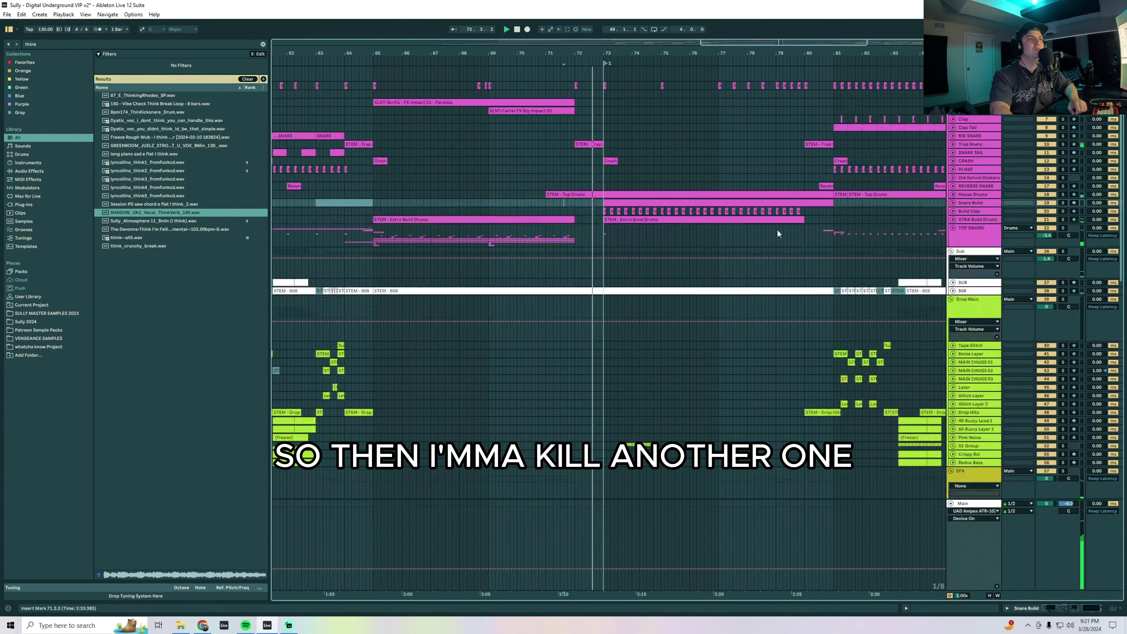
{"action": "scroll", "coordinate": [601, 190], "scroll_direction": "up", "scroll_amount": 2}
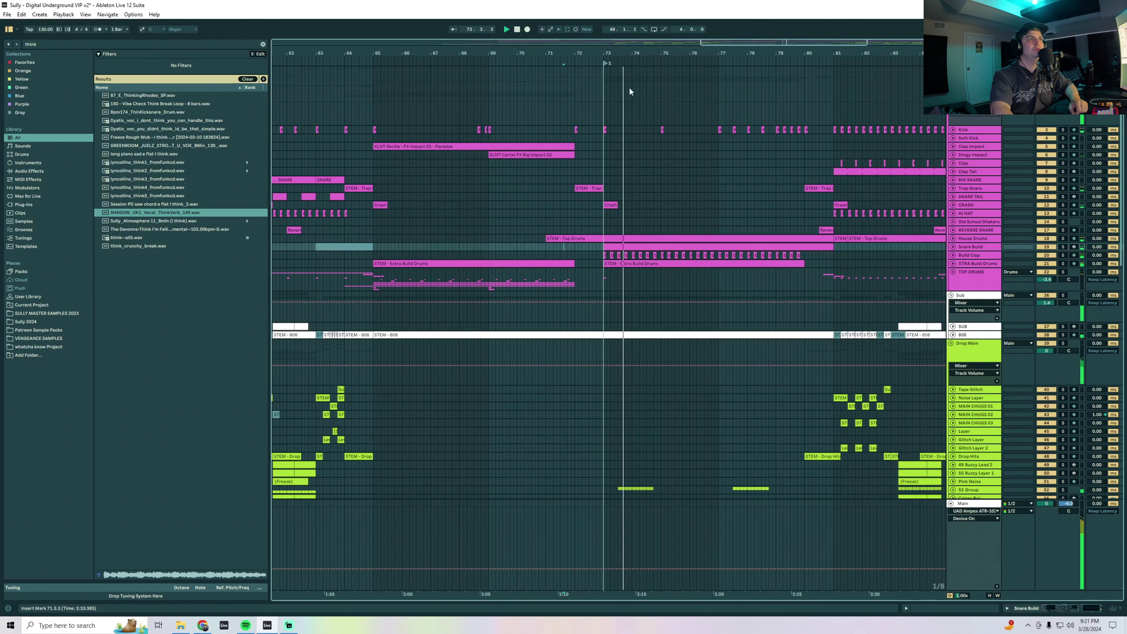
{"action": "left_click_drag", "start_coordinate": [630, 53], "coordinate": [550, 33]}
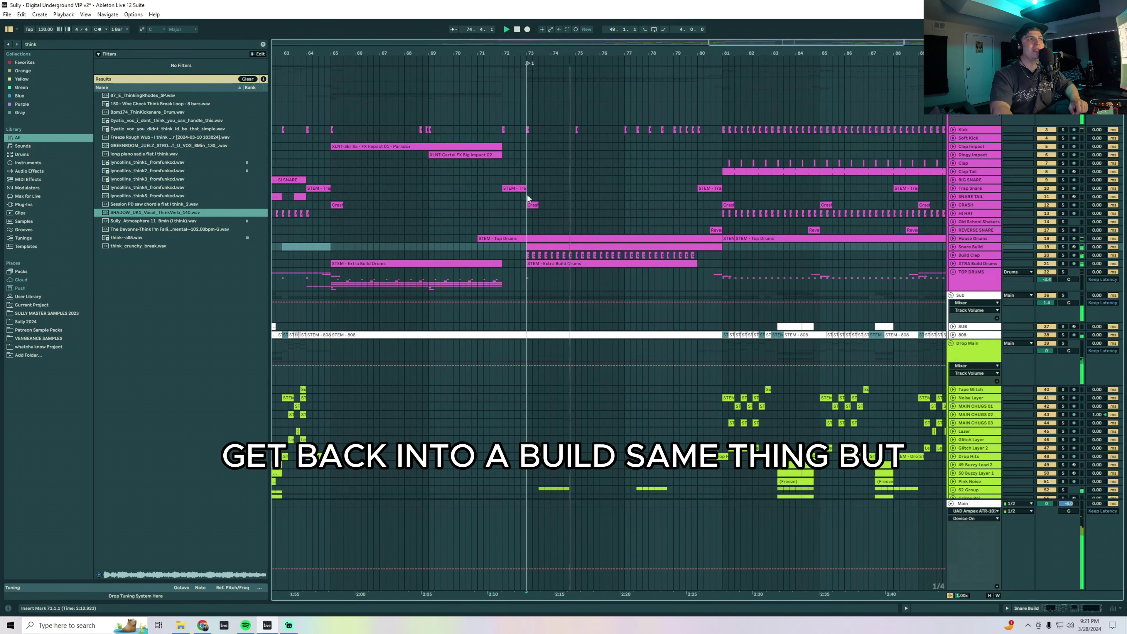
Highlight the second build on the drum tracks from bar 73 to 80.3, then clear the highlight
{"action": "left_click_drag", "start_coordinate": [528, 190], "coordinate": [713, 71]}
{"action": "scroll", "coordinate": [674, 249], "scroll_direction": "down", "scroll_amount": 6}
{"action": "scroll", "coordinate": [671, 247], "scroll_direction": "up", "scroll_amount": 7}
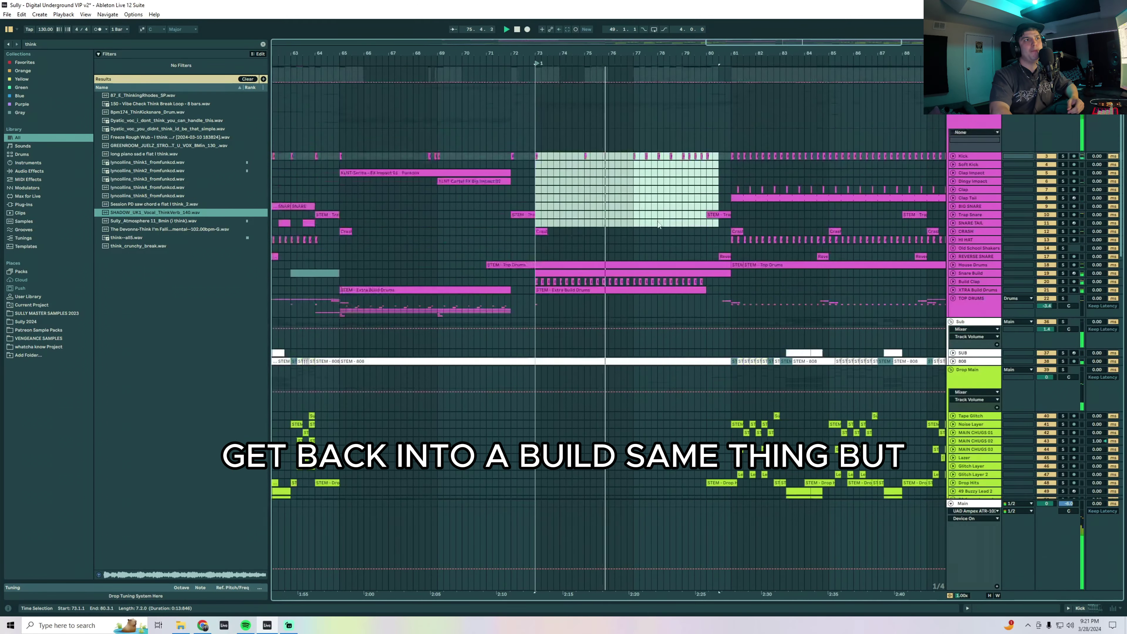
{"action": "left_click", "coordinate": [633, 198]}
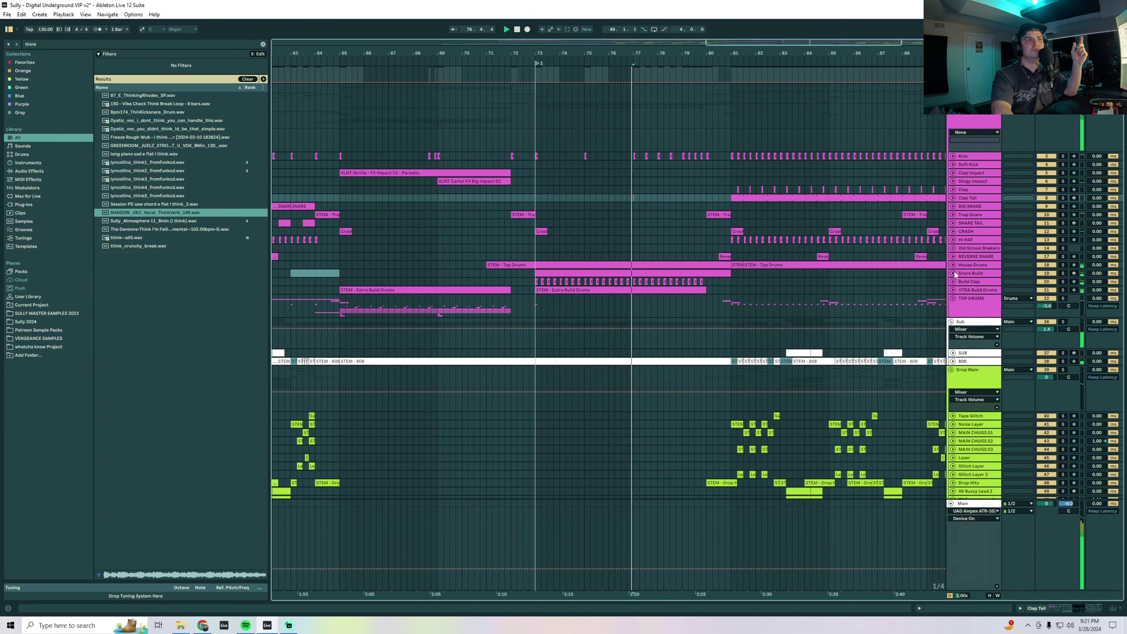
Unfold the House Drums track, solo it, and audition its upbeat hats from bar 77 to 81
{"action": "left_click", "coordinate": [973, 265]}
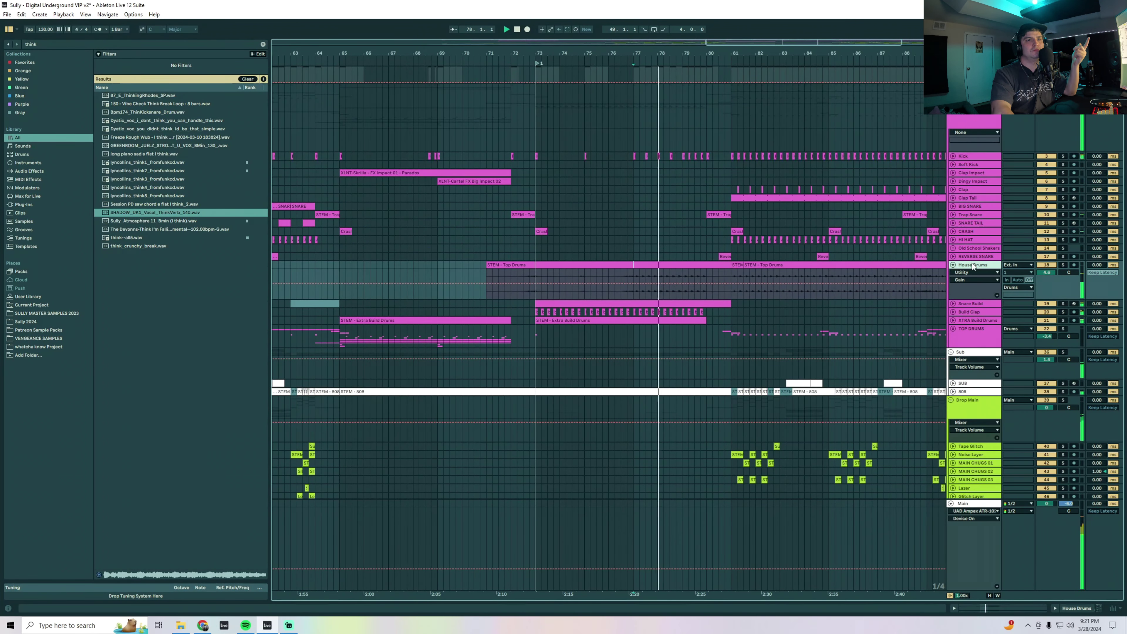
{"action": "left_click", "coordinate": [634, 289]}
{"action": "left_click_drag", "start_coordinate": [633, 292], "coordinate": [639, 266]}
{"action": "key", "text": "space"}
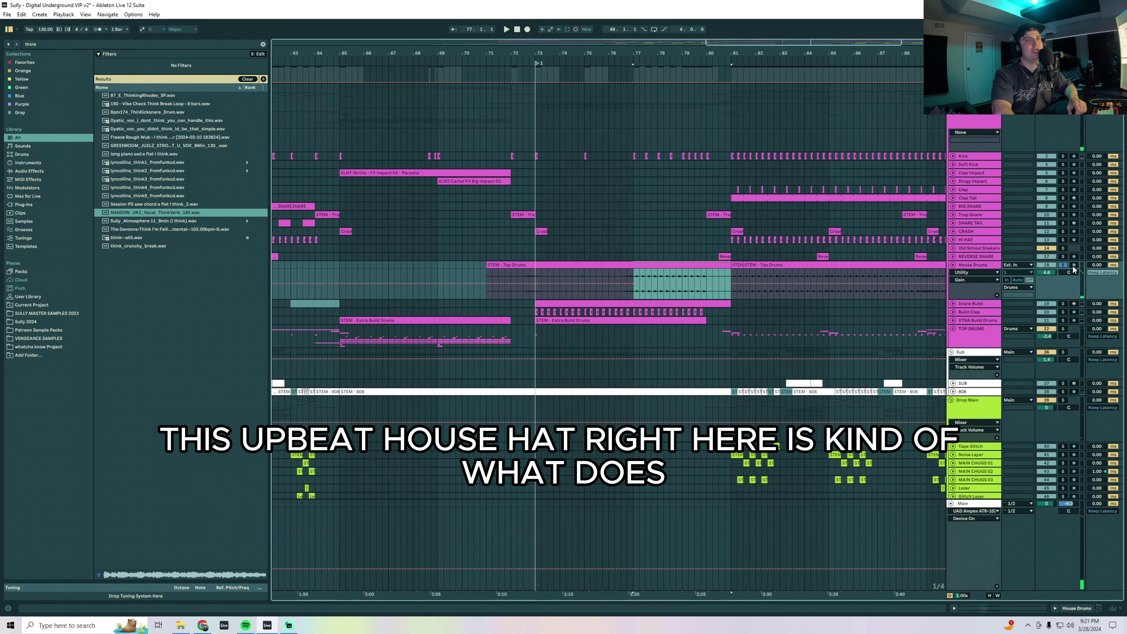
{"action": "left_click", "coordinate": [634, 279]}
{"action": "left_click_drag", "start_coordinate": [634, 279], "coordinate": [734, 269]}
Select the STEM - Top Drums clips from bar 81 on House Drums and audition them soloed
{"action": "left_click", "coordinate": [776, 265]}
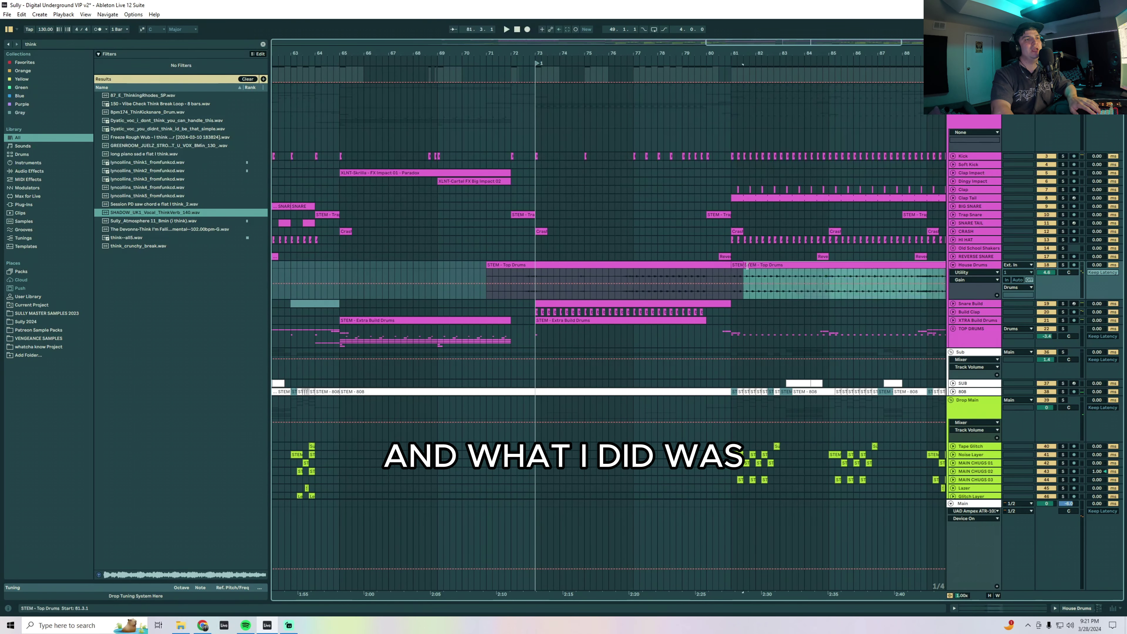
{"action": "scroll", "coordinate": [754, 270], "scroll_direction": "right", "scroll_amount": 3}
{"action": "left_click", "coordinate": [647, 265], "text": "shift"}
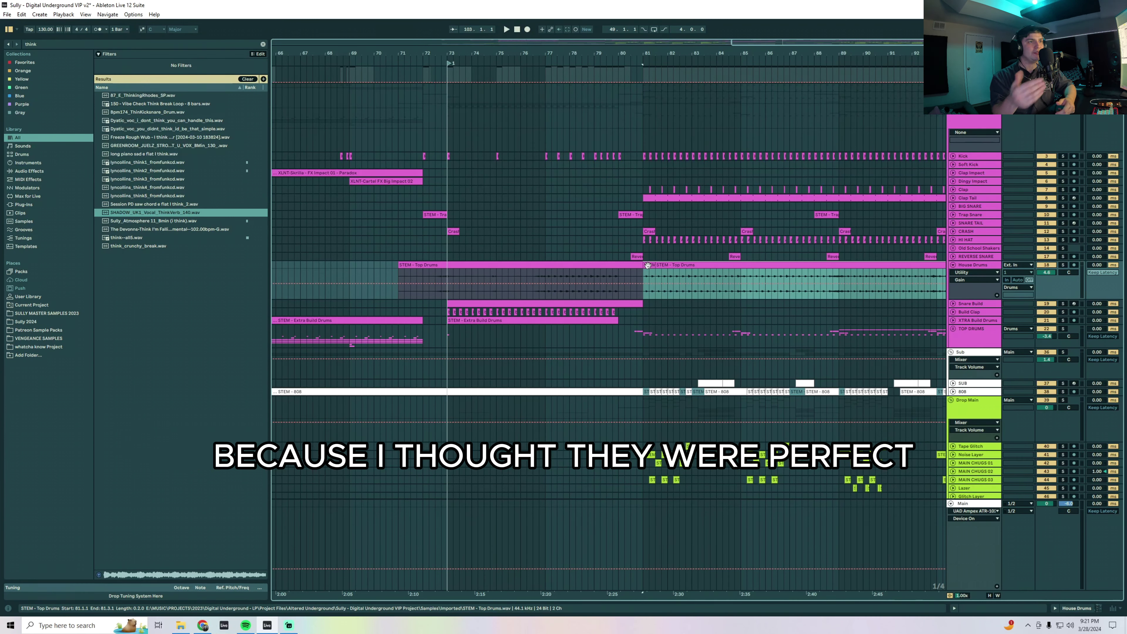
{"action": "left_click", "coordinate": [1063, 265]}
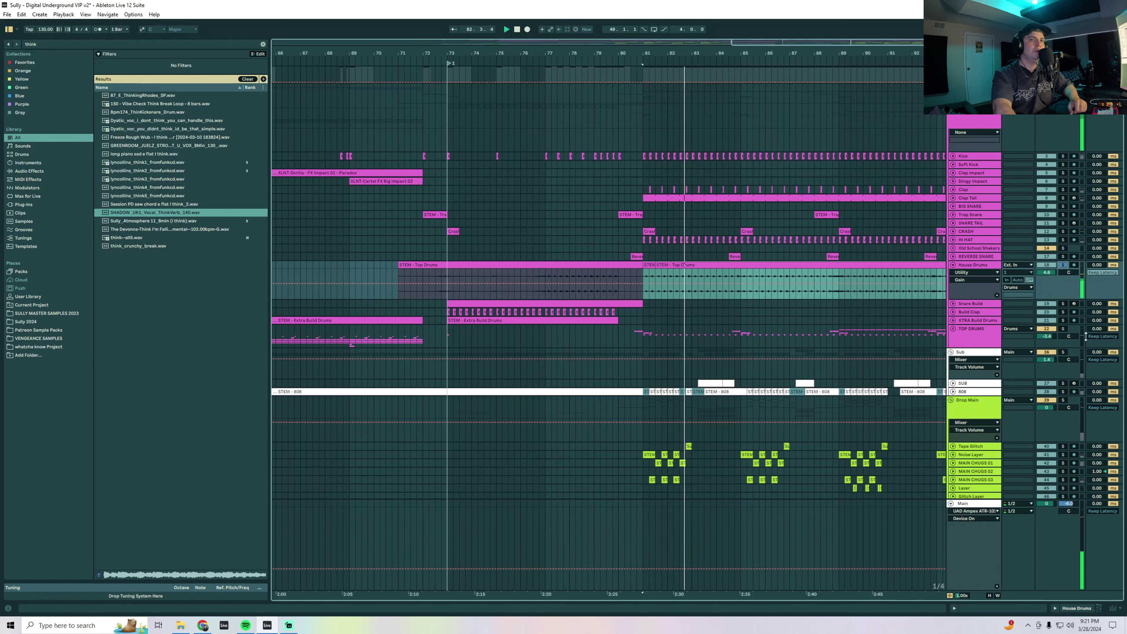
Select bars 77 to 80 on House Drums, then bars 73 to 81 on the 52-Group track
{"action": "left_click_drag", "start_coordinate": [545, 280], "coordinate": [618, 265]}
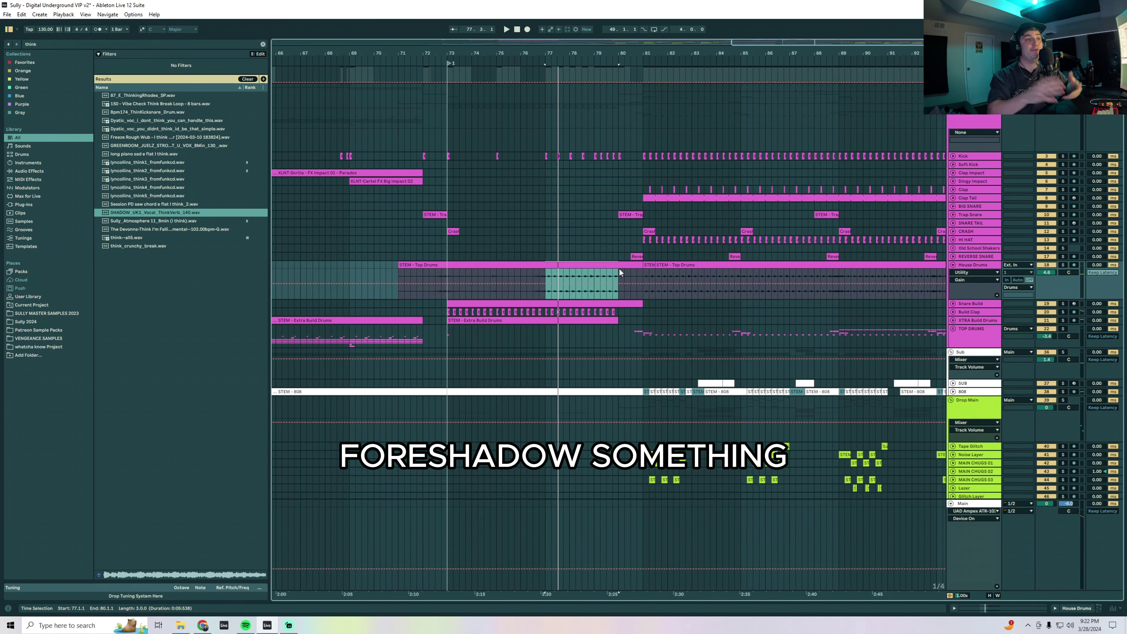
{"action": "scroll", "coordinate": [618, 273], "scroll_direction": "down", "scroll_amount": 8}
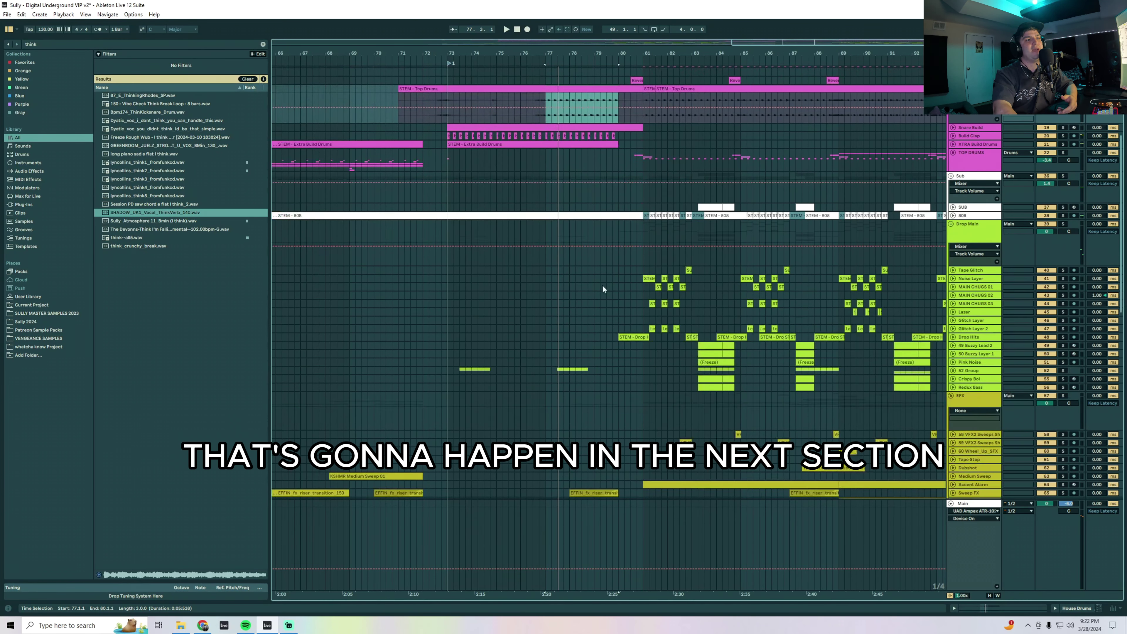
{"action": "left_click_drag", "start_coordinate": [448, 370], "coordinate": [490, 370]}
{"action": "left_click_drag", "start_coordinate": [642, 372], "coordinate": [450, 375]}
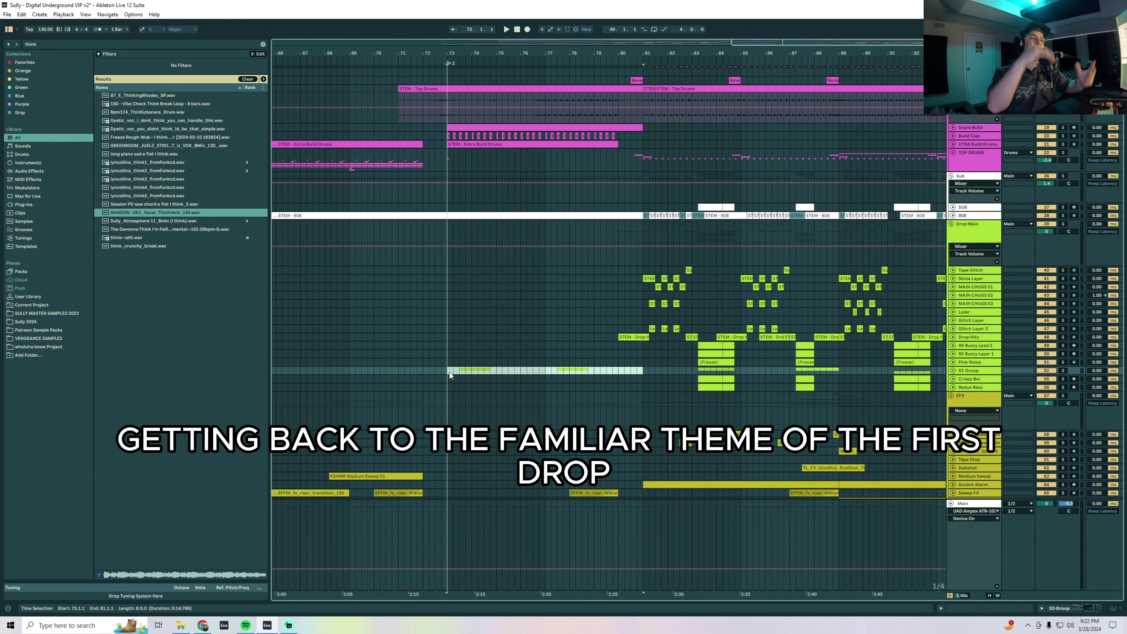
{"action": "scroll", "coordinate": [569, 173], "scroll_direction": "up", "scroll_amount": 3}
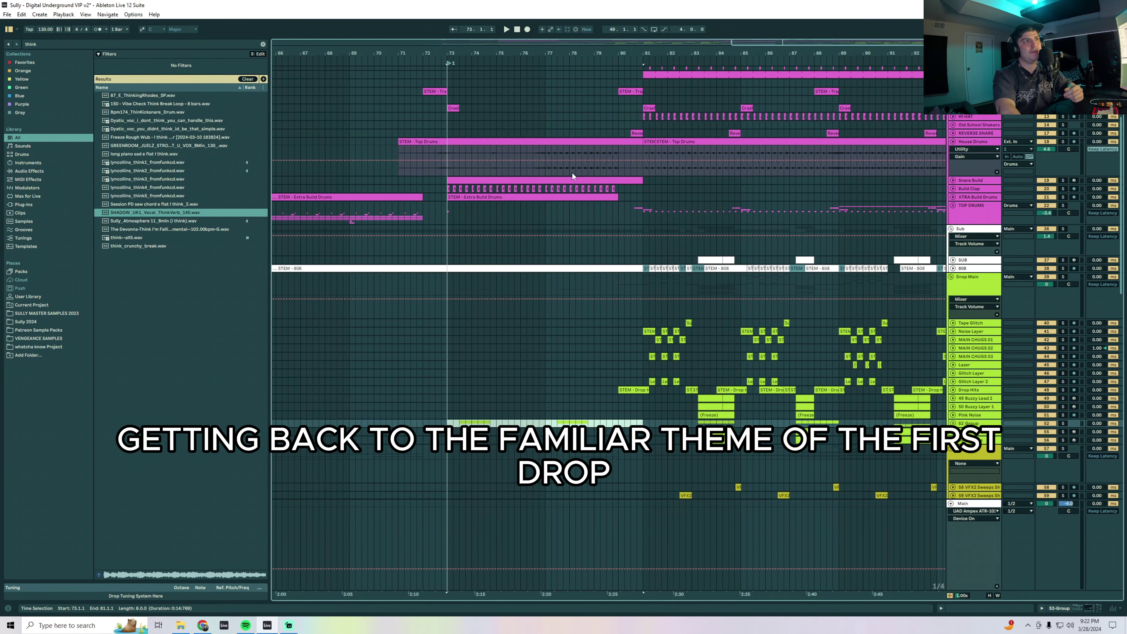
Select bars 77 to 81 on House Drums, fold the track, and play through into the second drop
{"action": "left_click_drag", "start_coordinate": [546, 178], "coordinate": [642, 151]}
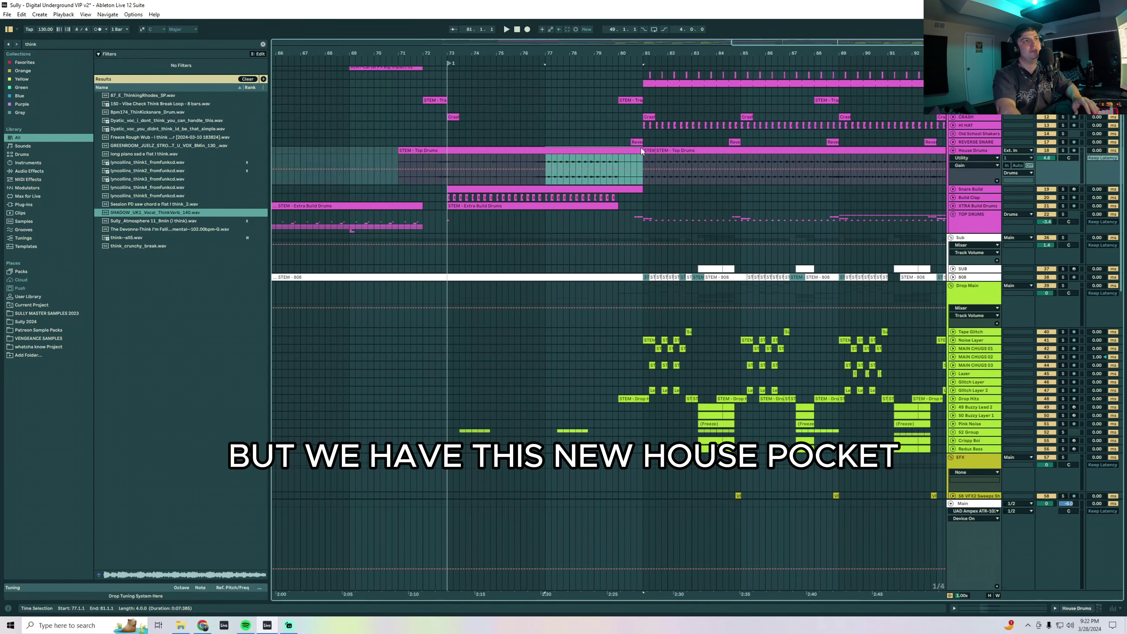
{"action": "left_click", "coordinate": [954, 152]}
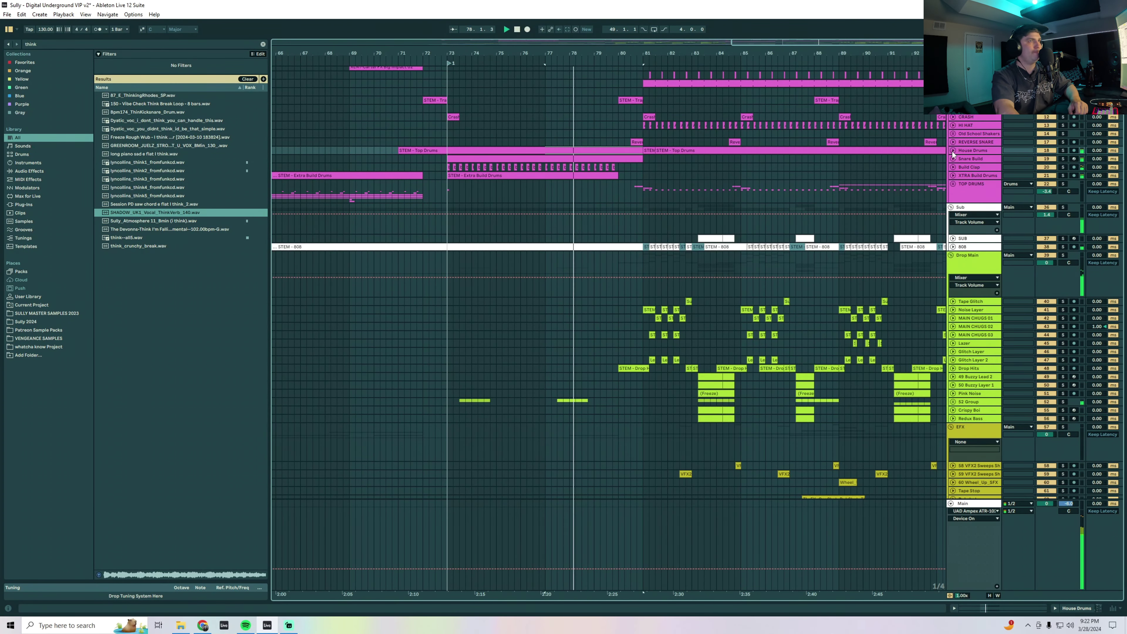
{"action": "scroll", "coordinate": [705, 182], "scroll_direction": "down", "scroll_amount": 3}
{"action": "scroll", "coordinate": [677, 141], "scroll_direction": "up", "scroll_amount": 4}
{"action": "scroll", "coordinate": [678, 141], "scroll_direction": "up", "scroll_amount": 2}
{"action": "left_click_drag", "start_coordinate": [657, 54], "coordinate": [558, 36]}
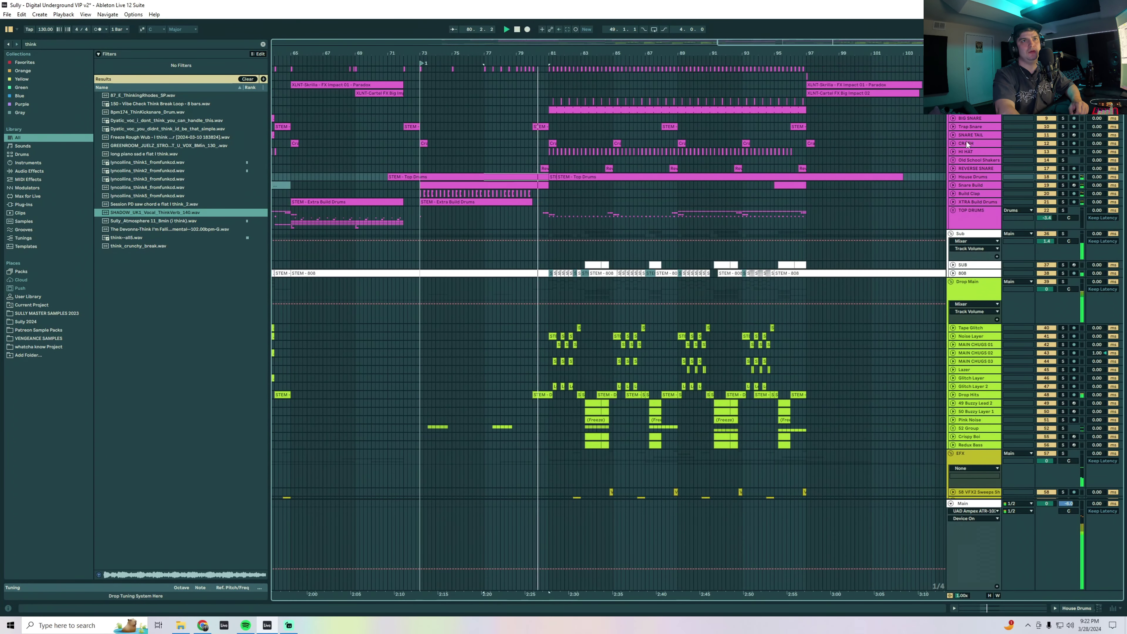
Unfold the Trap Snare track to inspect its clips, fold it, and follow the second drop's playback
{"action": "left_click", "coordinate": [953, 127]}
{"action": "left_click", "coordinate": [1050, 135]}
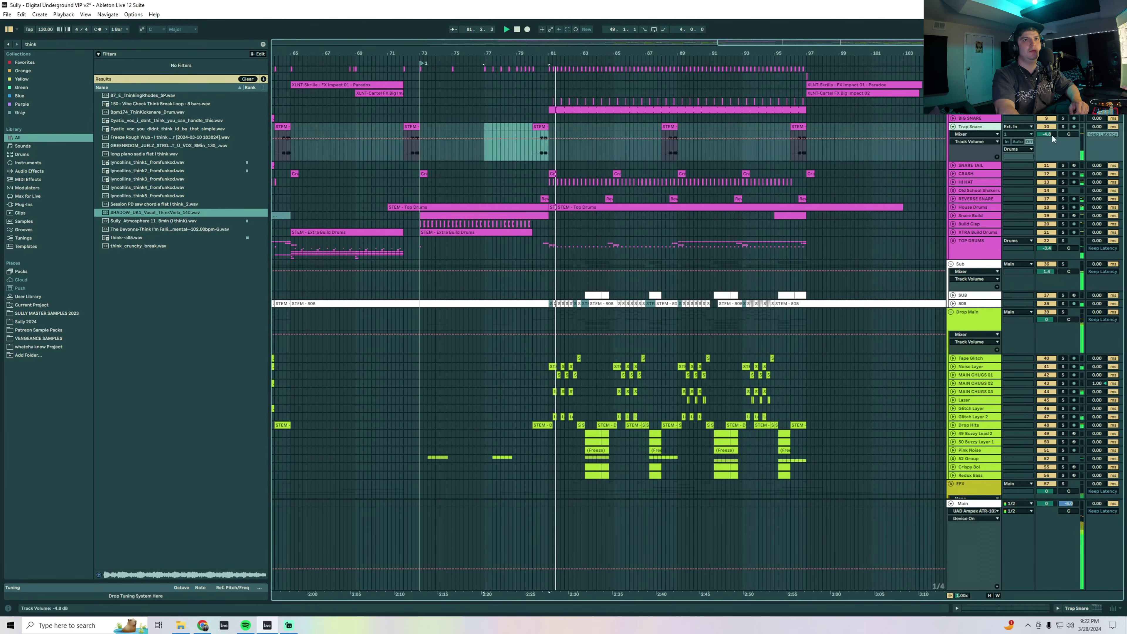
{"action": "left_click", "coordinate": [952, 126]}
{"action": "scroll", "coordinate": [842, 188], "scroll_direction": "down", "scroll_amount": 4}
{"action": "scroll", "coordinate": [841, 188], "scroll_direction": "down", "scroll_amount": 2}
{"action": "key", "text": "plus"}
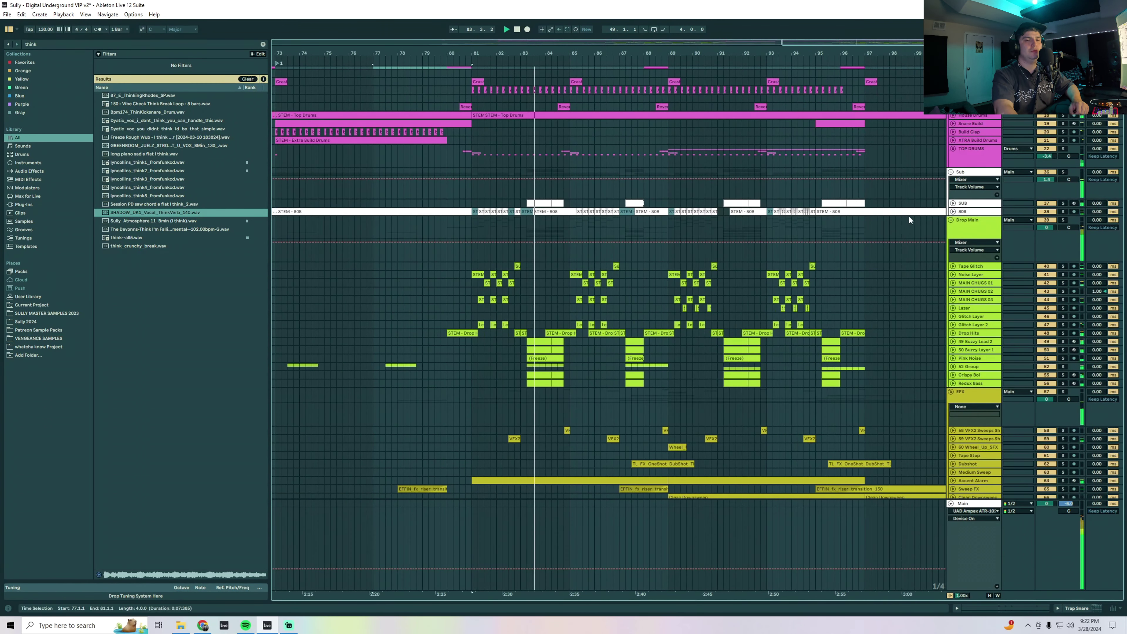
Fold the Drop Main, EFX, Synths and Vocals groups while the second drop plays
{"action": "left_click", "coordinate": [971, 219]}
{"action": "left_click", "coordinate": [951, 219]}
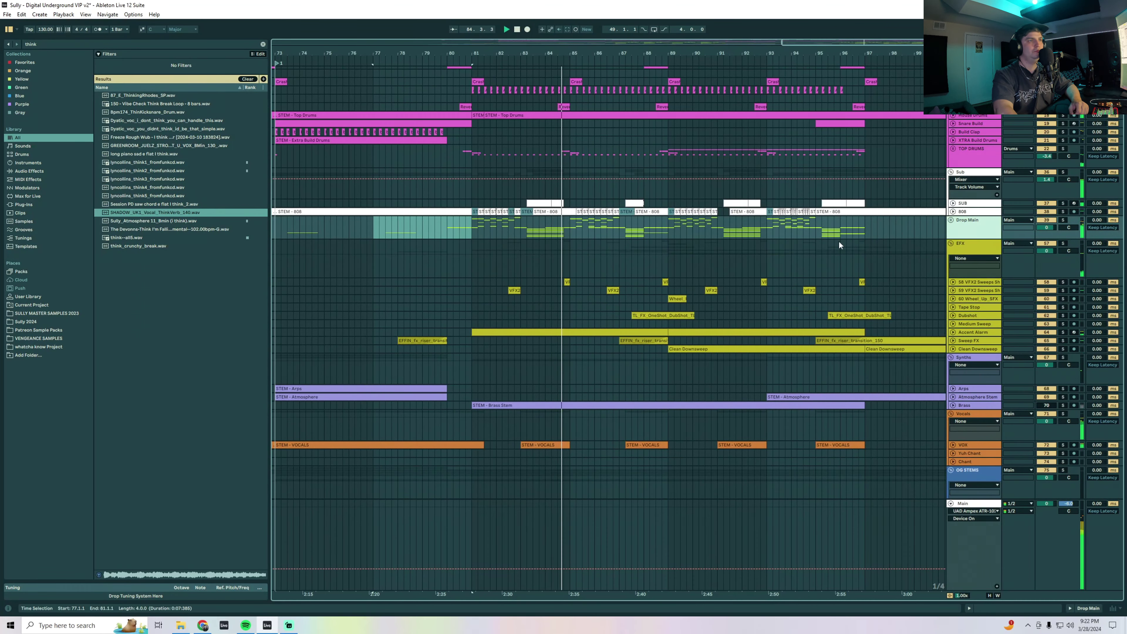
{"action": "left_click", "coordinate": [950, 243]}
{"action": "left_click", "coordinate": [952, 259]}
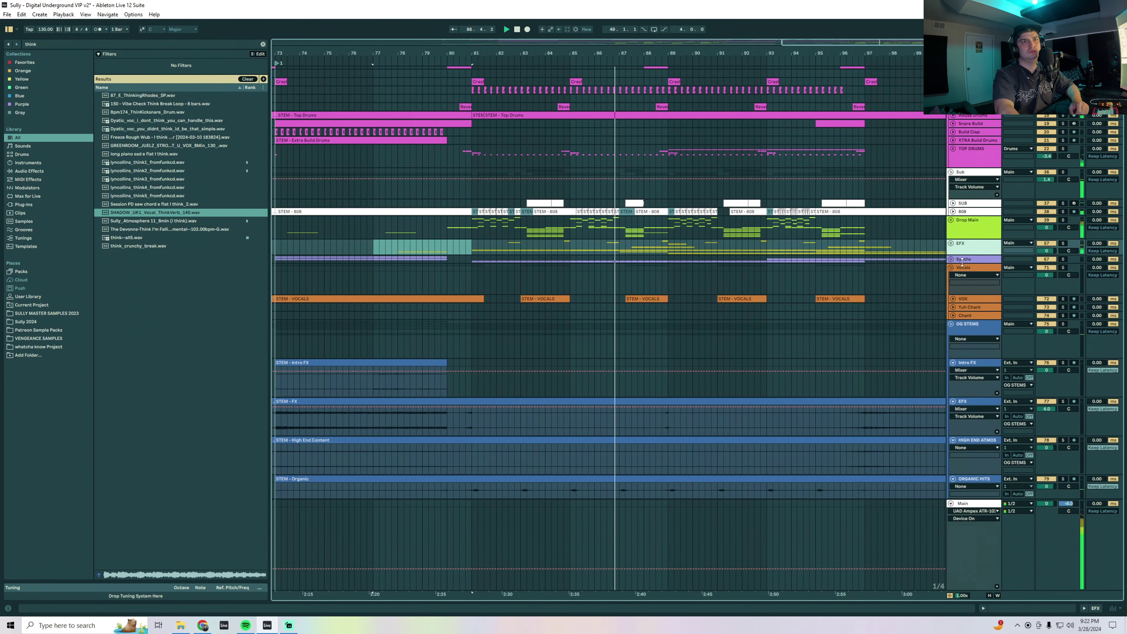
{"action": "left_click", "coordinate": [964, 268]}
{"action": "left_click", "coordinate": [951, 267]}
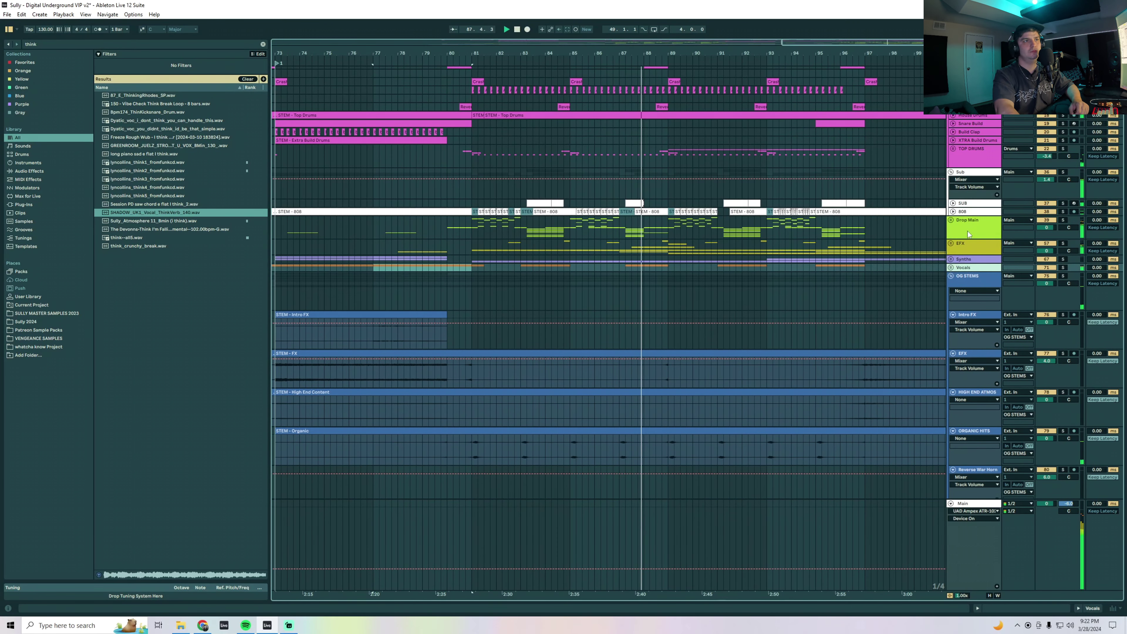
Unfold the Drop Main group, stop playback, and select the second drop's clips across its tracks
{"action": "left_click", "coordinate": [969, 234]}
{"action": "left_click", "coordinate": [951, 220]}
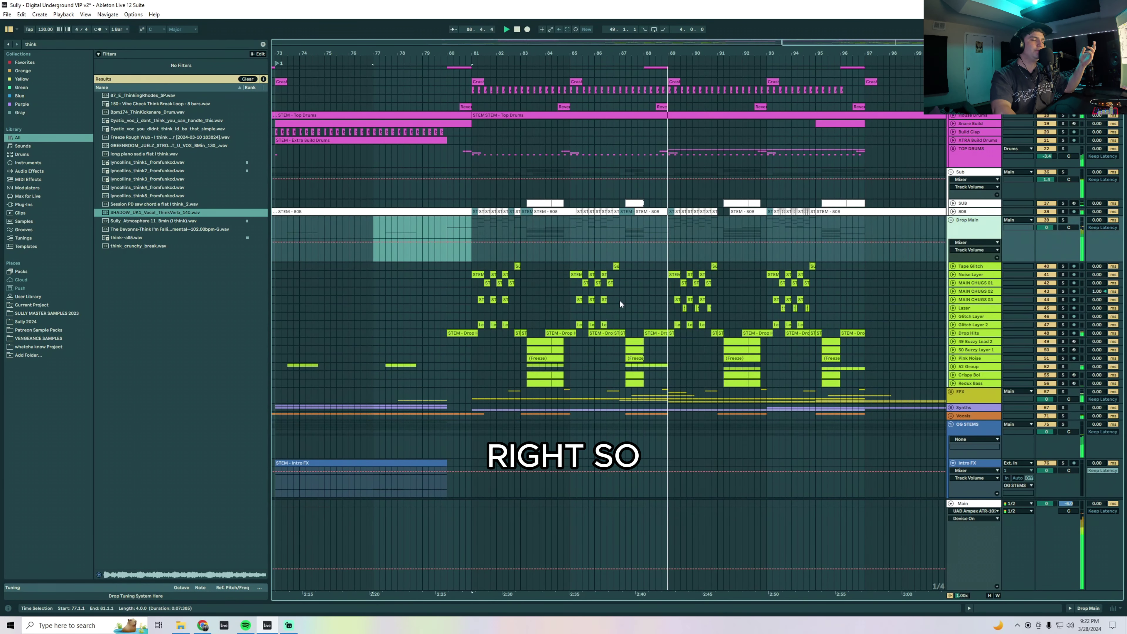
{"action": "left_click_drag", "start_coordinate": [742, 52], "coordinate": [639, 33]}
{"action": "key", "text": "space"}
{"action": "left_click_drag", "start_coordinate": [451, 266], "coordinate": [724, 383]}
Locate the start of the second drop and select bars 81 to 83 across the Drop Main tracks
{"action": "left_click_drag", "start_coordinate": [553, 56], "coordinate": [681, 27]}
{"action": "scroll", "coordinate": [683, 161], "scroll_direction": "up", "scroll_amount": 3}
{"action": "left_click", "coordinate": [639, 129]}
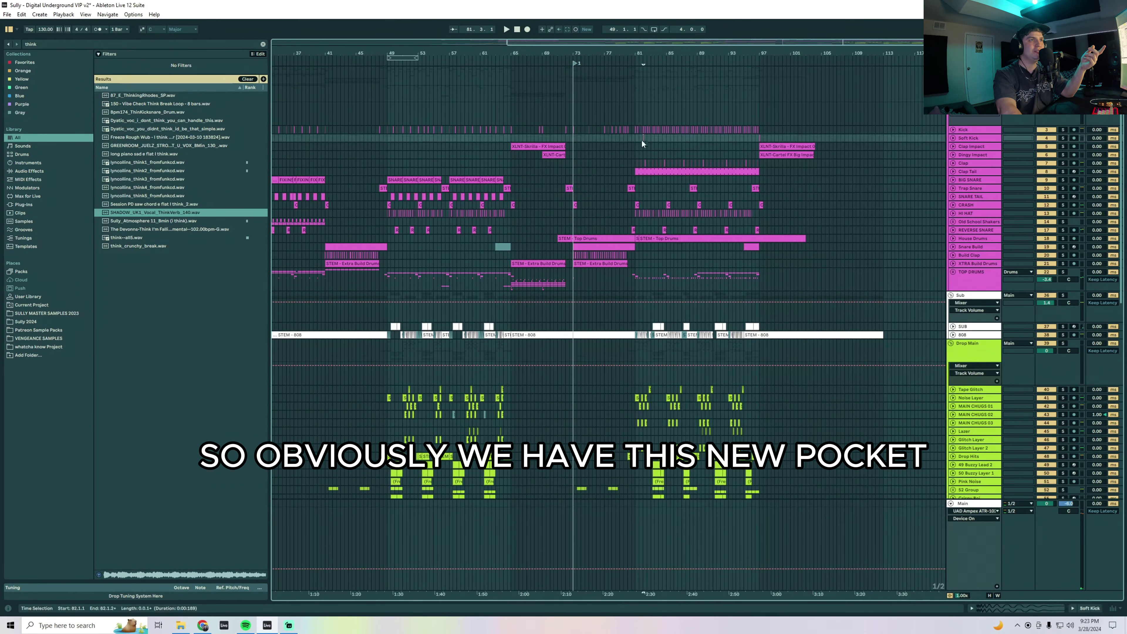
{"action": "scroll", "coordinate": [654, 275], "scroll_direction": "down", "scroll_amount": 3}
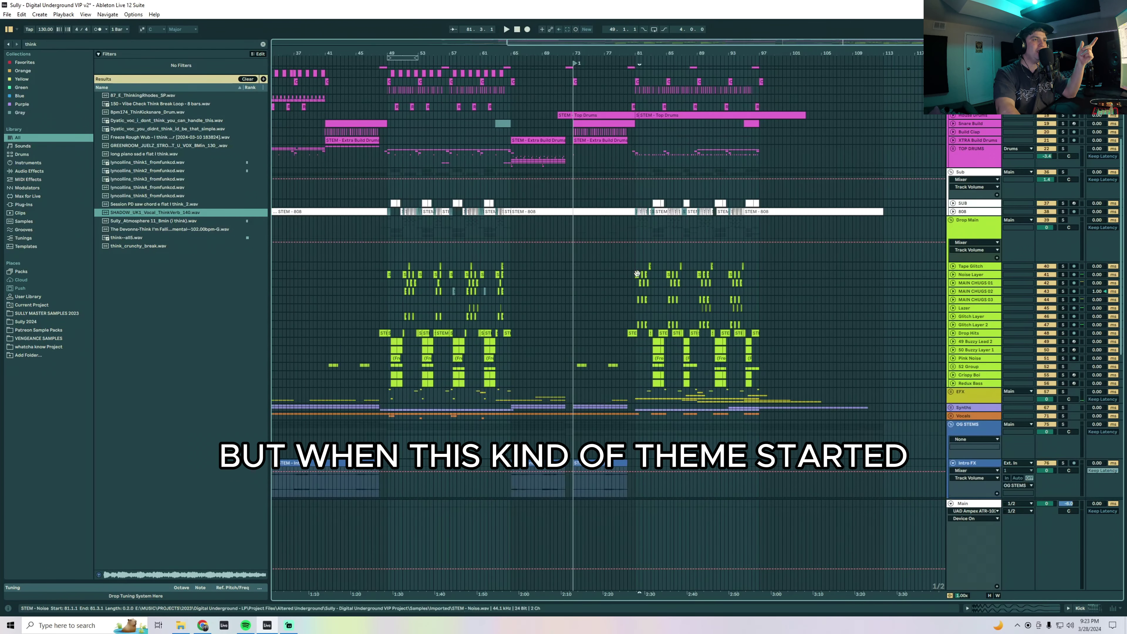
{"action": "left_click_drag", "start_coordinate": [638, 53], "coordinate": [450, 111]}
{"action": "left_click_drag", "start_coordinate": [450, 379], "coordinate": [514, 270]}
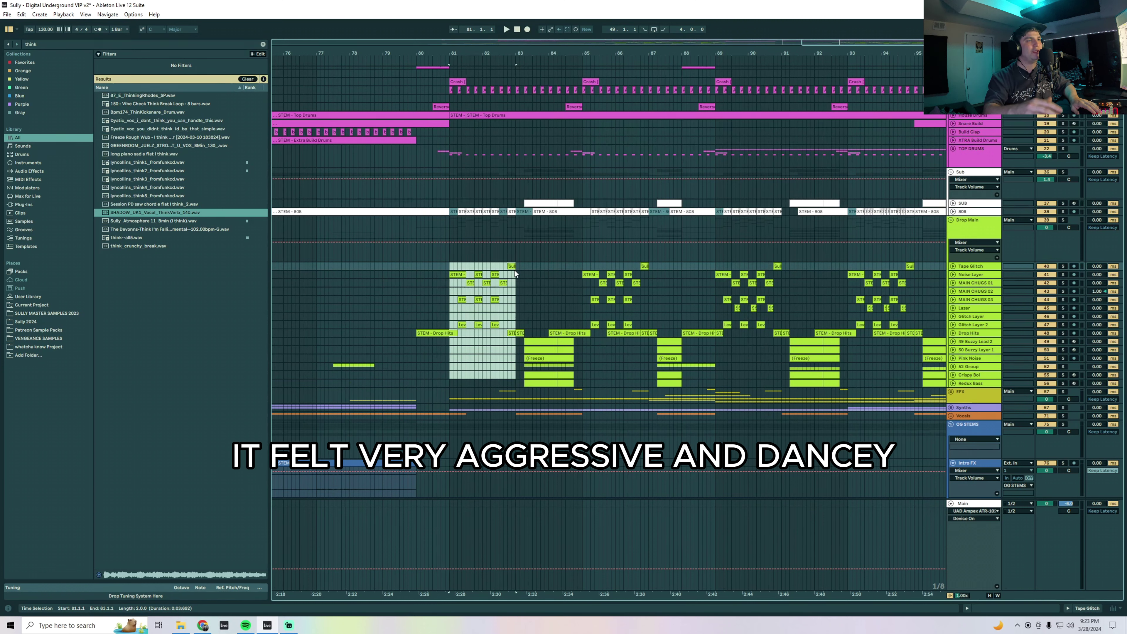
Select bars 83 to 85 from Drop Hits through Redux Bass, then bars 81 to 85 across the Drop Main tracks
{"action": "left_click", "coordinate": [520, 371]}
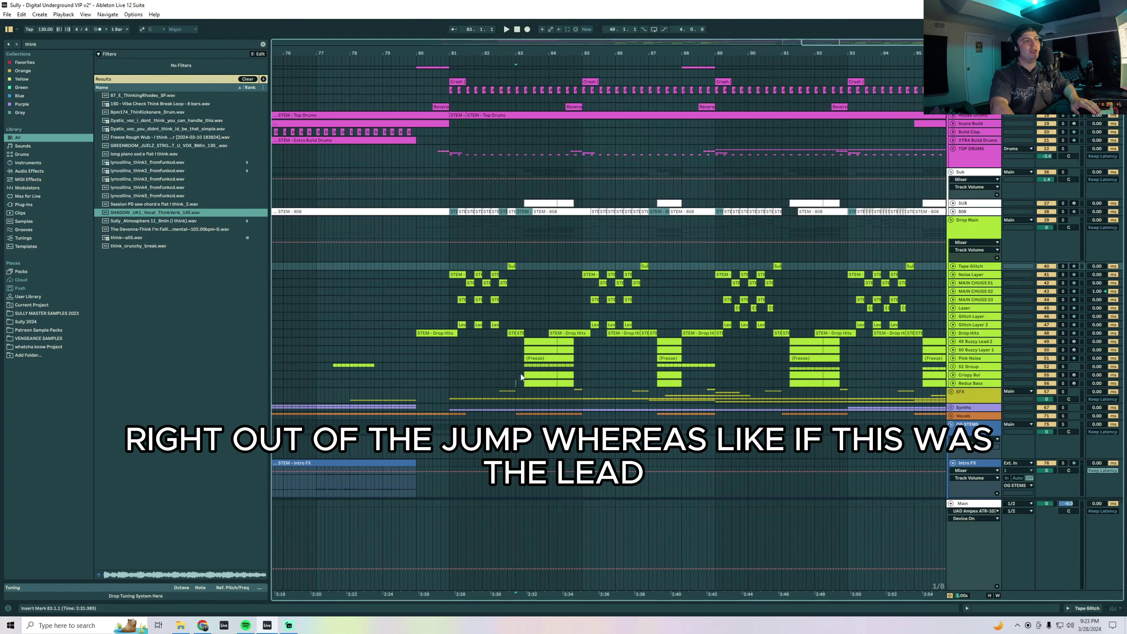
{"action": "left_click", "coordinate": [586, 332]}
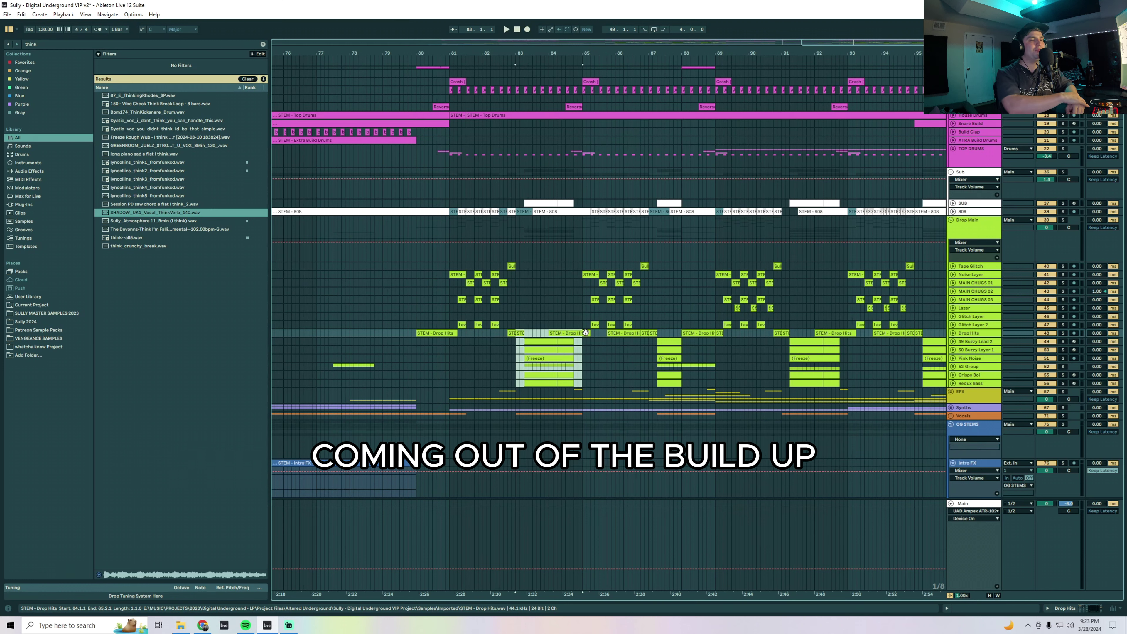
{"action": "left_click_drag", "start_coordinate": [449, 317], "coordinate": [515, 267]}
{"action": "left_click", "coordinate": [516, 266]}
{"action": "scroll", "coordinate": [517, 268], "scroll_direction": "up", "scroll_amount": 1}
{"action": "left_click_drag", "start_coordinate": [521, 278], "coordinate": [582, 273]}
{"action": "left_click", "coordinate": [581, 279]}
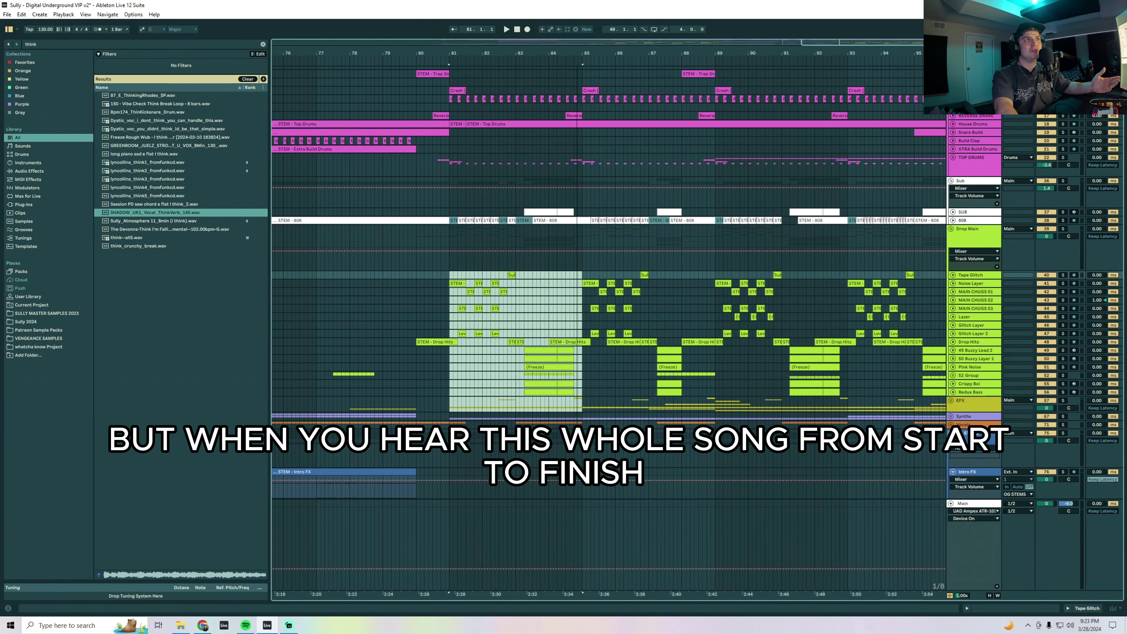
Fold the Drop Main and Sub groups to overview the second drop in the full arrangement
{"action": "scroll", "coordinate": [783, 319], "scroll_direction": "down", "scroll_amount": 5}
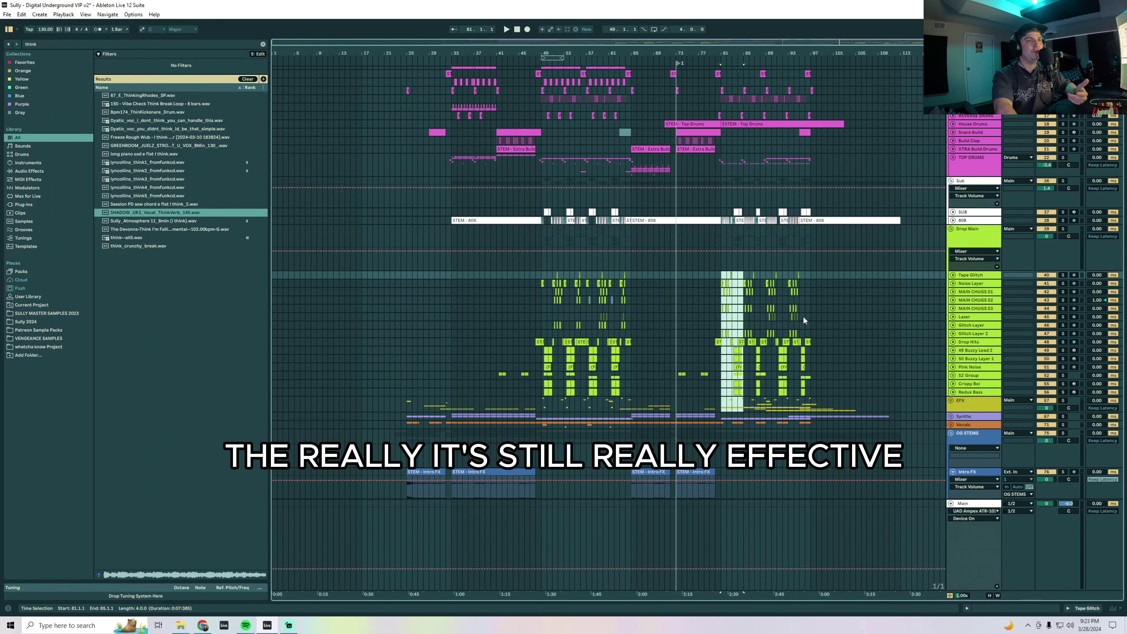
{"action": "left_click_drag", "start_coordinate": [715, 53], "coordinate": [519, 98]}
{"action": "left_click", "coordinate": [950, 235]}
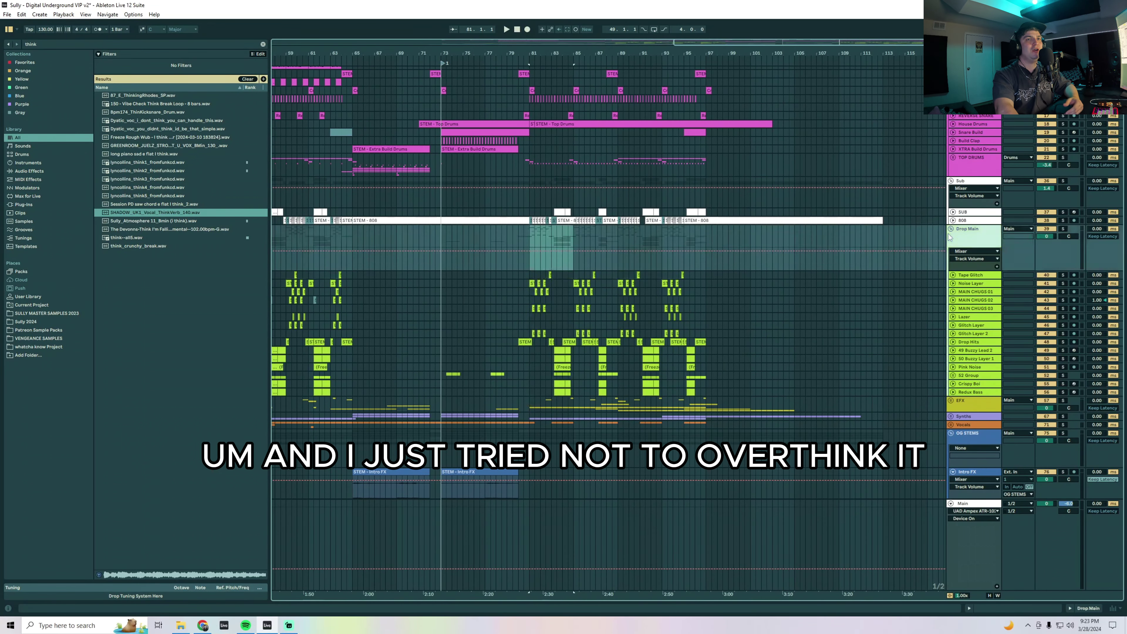
{"action": "left_click", "coordinate": [951, 229]}
{"action": "left_click", "coordinate": [950, 181]}
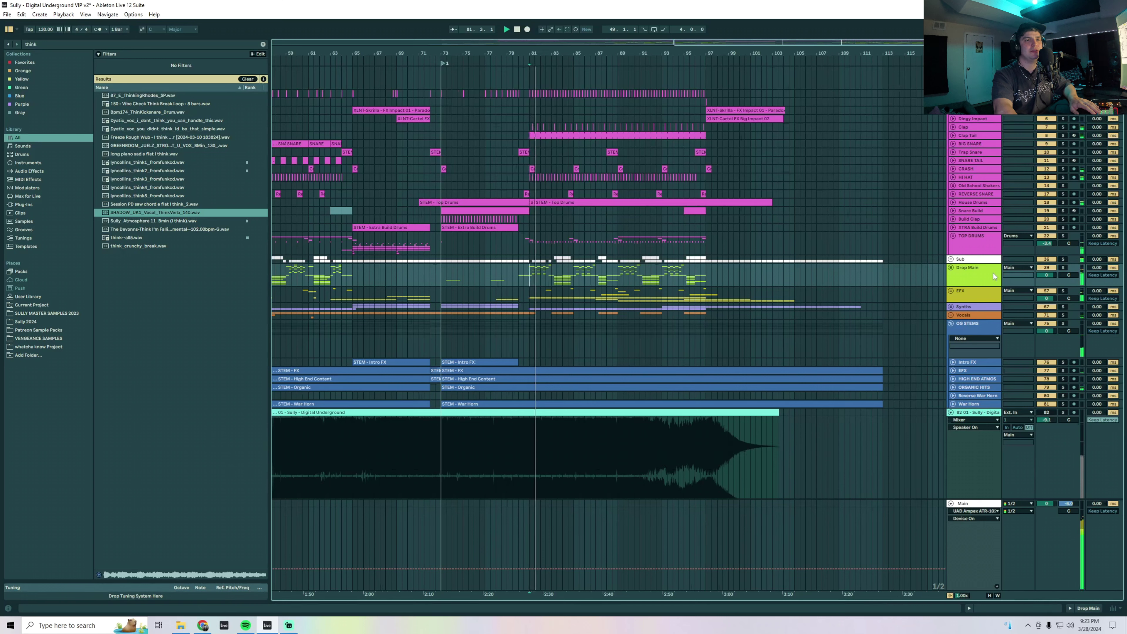
Select the Drop Main group, fold OG STEMS, and unfold the Vocals group during playback
{"action": "left_click", "coordinate": [971, 269]}
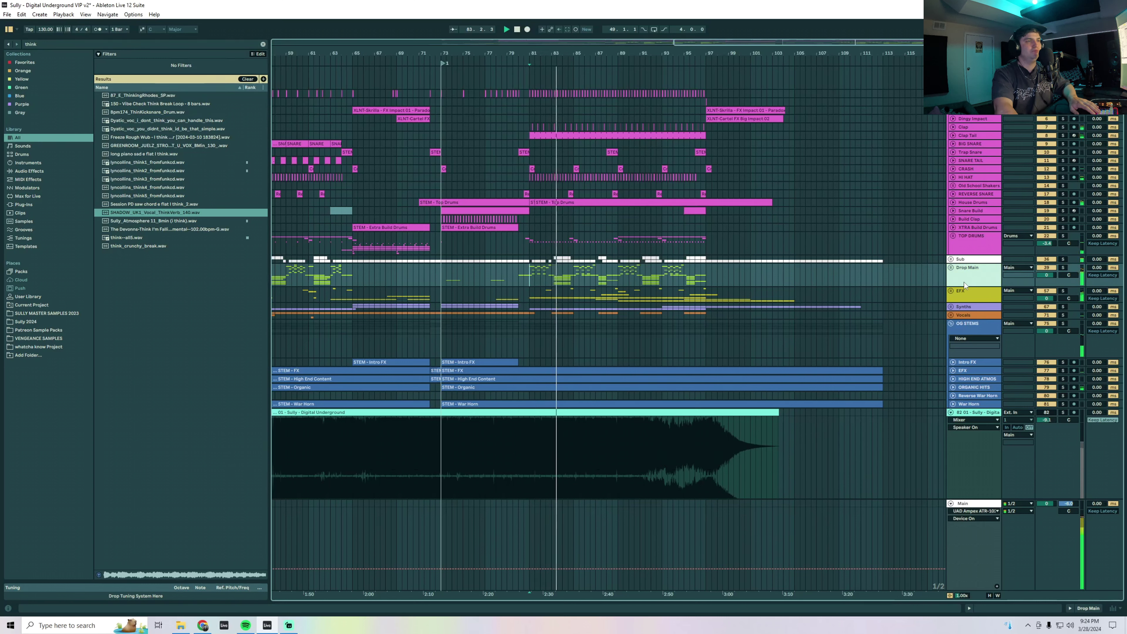
{"action": "left_click", "coordinate": [951, 323]}
{"action": "left_click", "coordinate": [951, 314]}
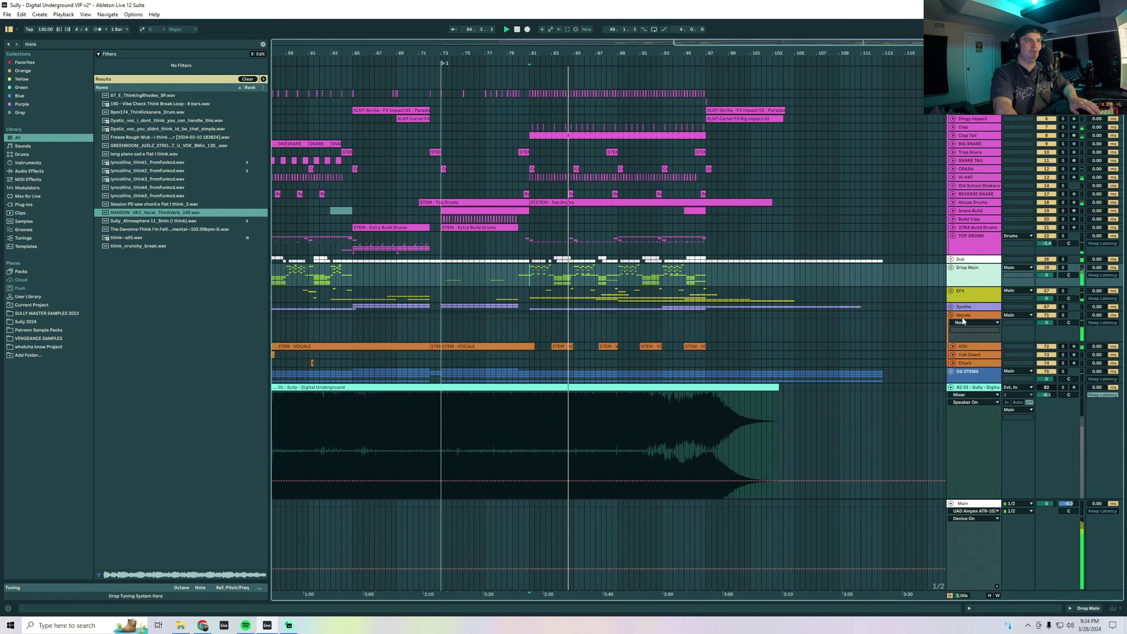
Unfold the VOX track and the other Vocals tracks to inspect the vocal clips around the second drop
{"action": "left_click", "coordinate": [980, 347]}
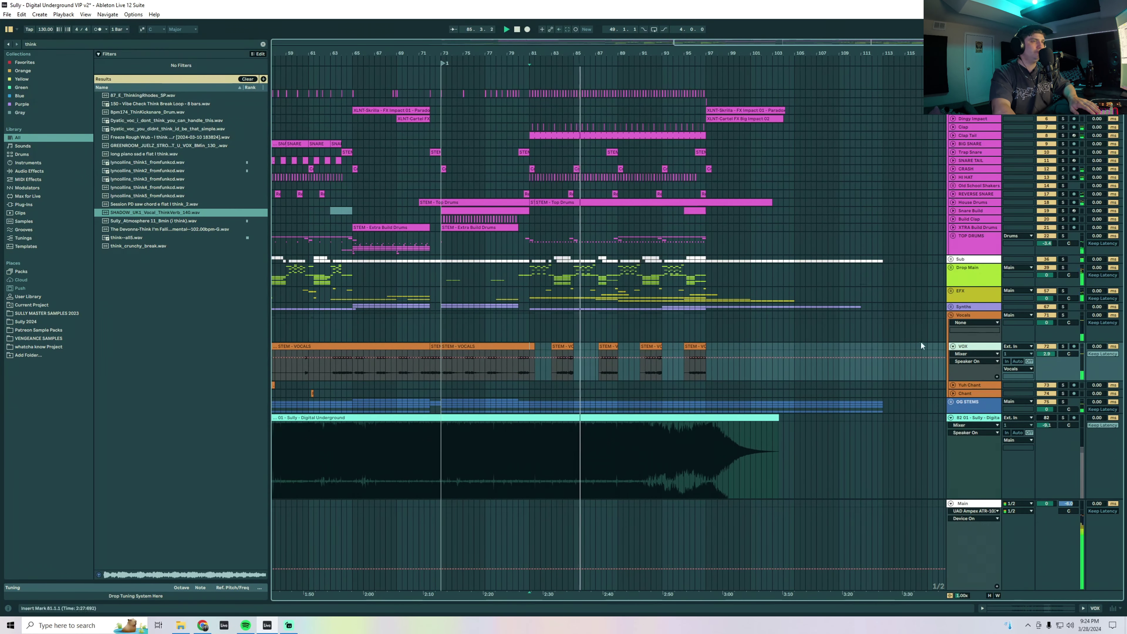
{"action": "left_click", "coordinate": [952, 346]}
{"action": "left_click", "coordinate": [950, 315]}
{"action": "left_click", "coordinate": [951, 315]}
{"action": "scroll", "coordinate": [591, 357], "scroll_direction": "left", "scroll_amount": 3}
{"action": "left_click", "coordinate": [953, 347], "text": "alt"}
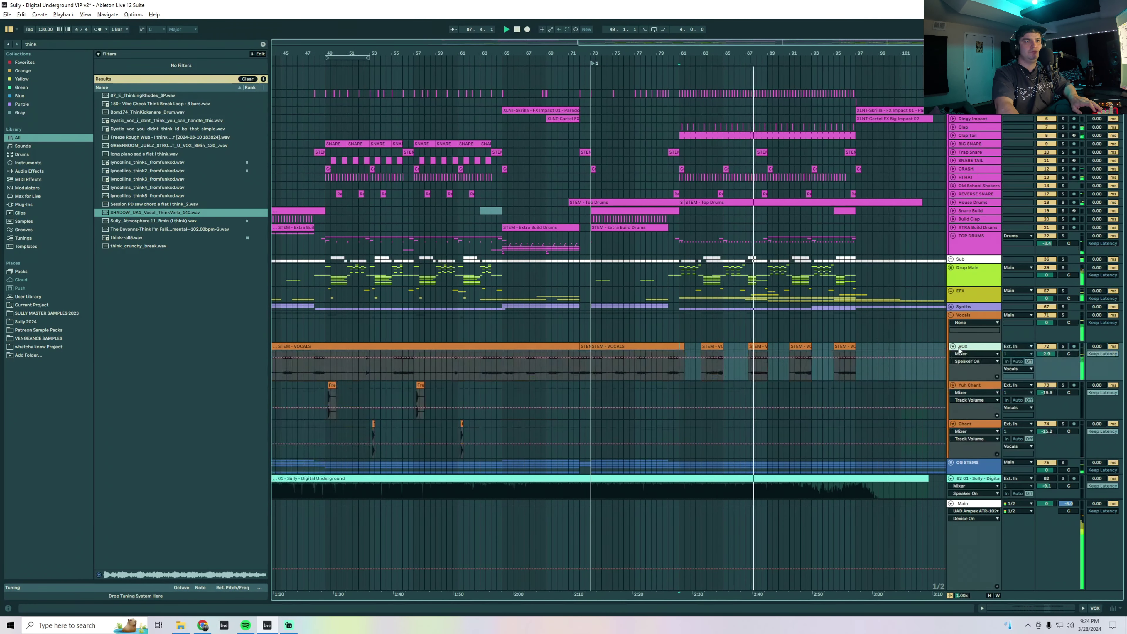
Try opening the second drop with the buzzy section at bar 81, audition it, and undo the rearrangement
{"action": "left_click", "coordinate": [709, 280]}
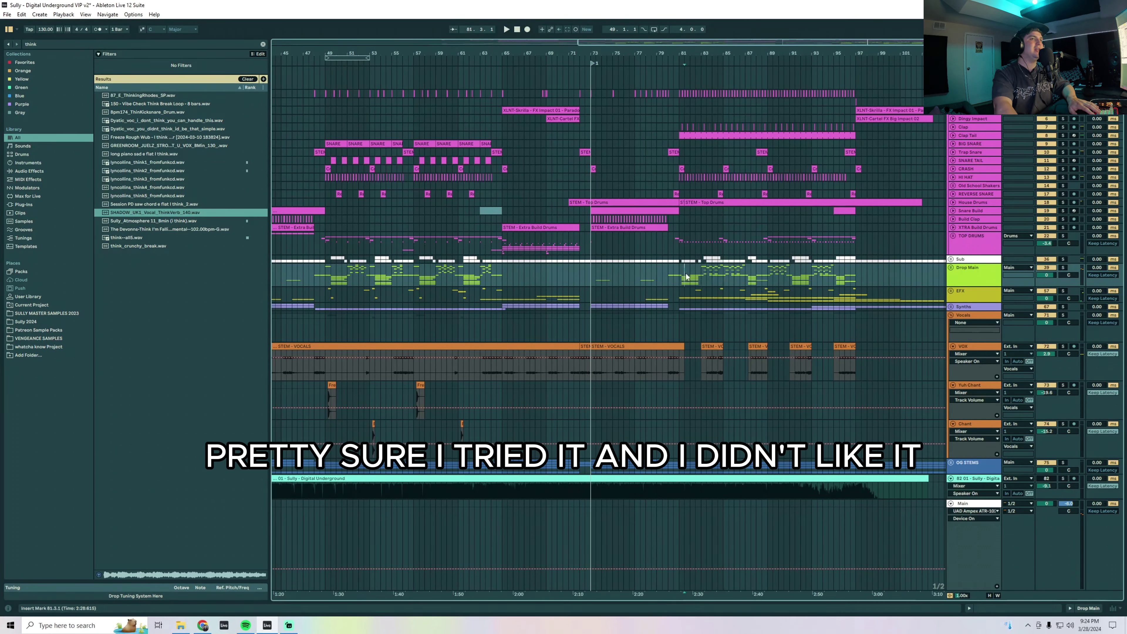
{"action": "key", "text": "space"}
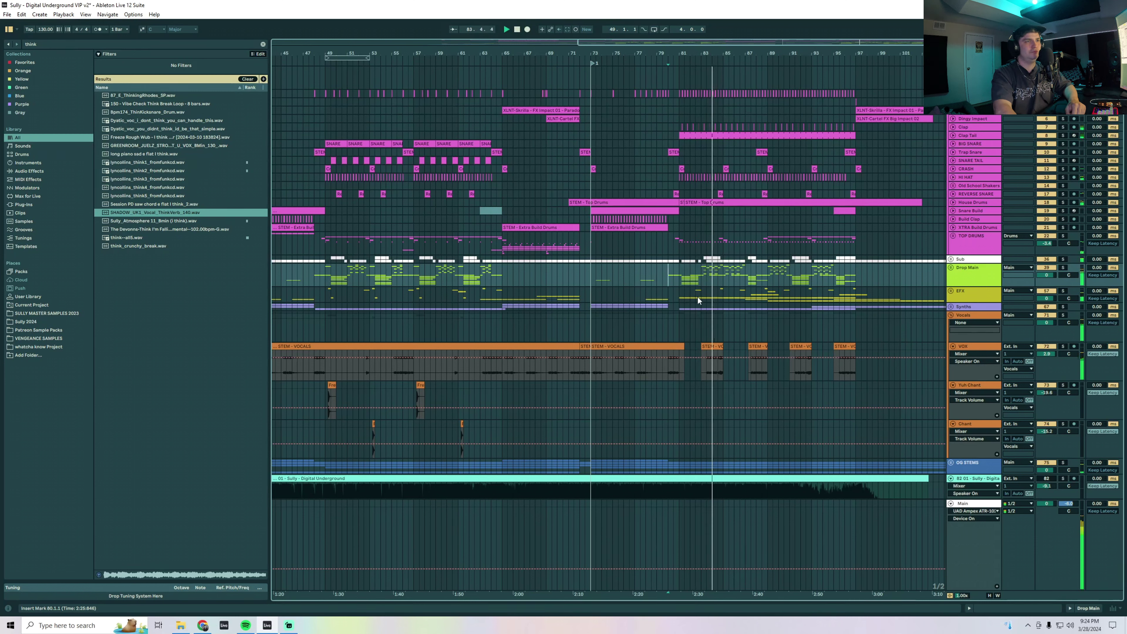
{"action": "key", "text": "space"}
{"action": "key", "text": "ctrl+z"}
{"action": "key", "text": "ctrl+z"}
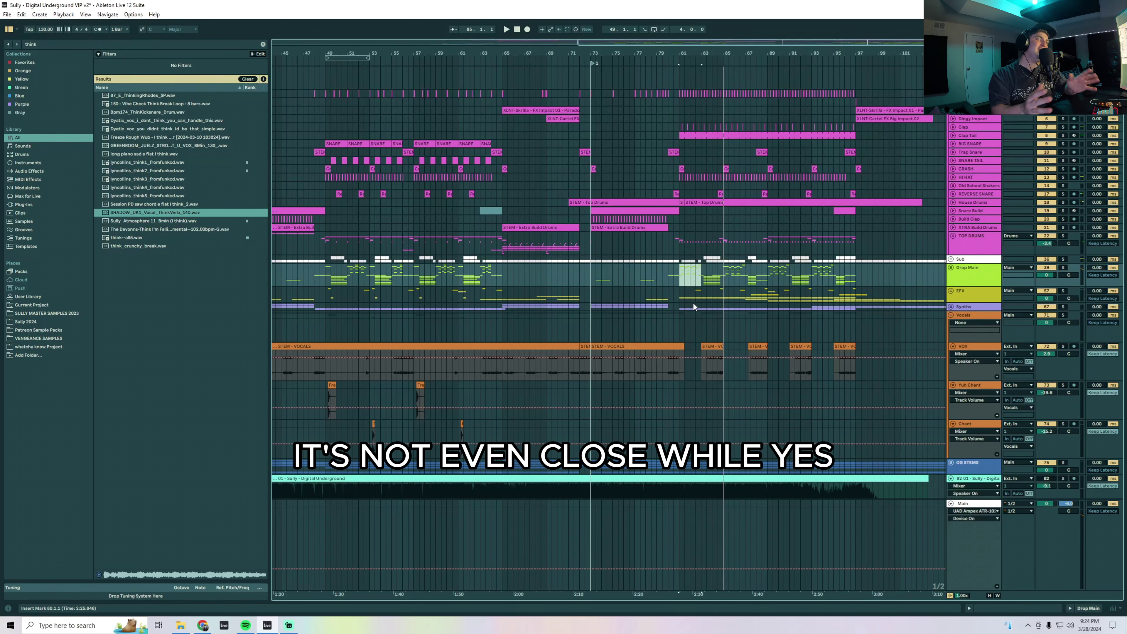